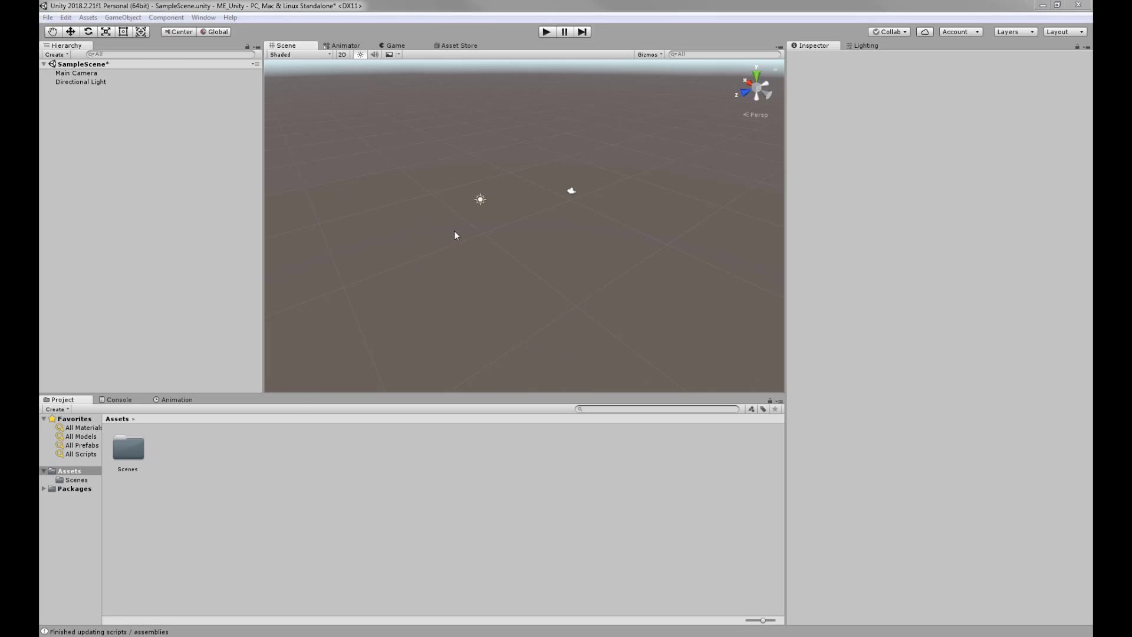
- Create a Terrain via GameObject > 3D Object and frame the whole terrain in the Scene view
click(121, 18)
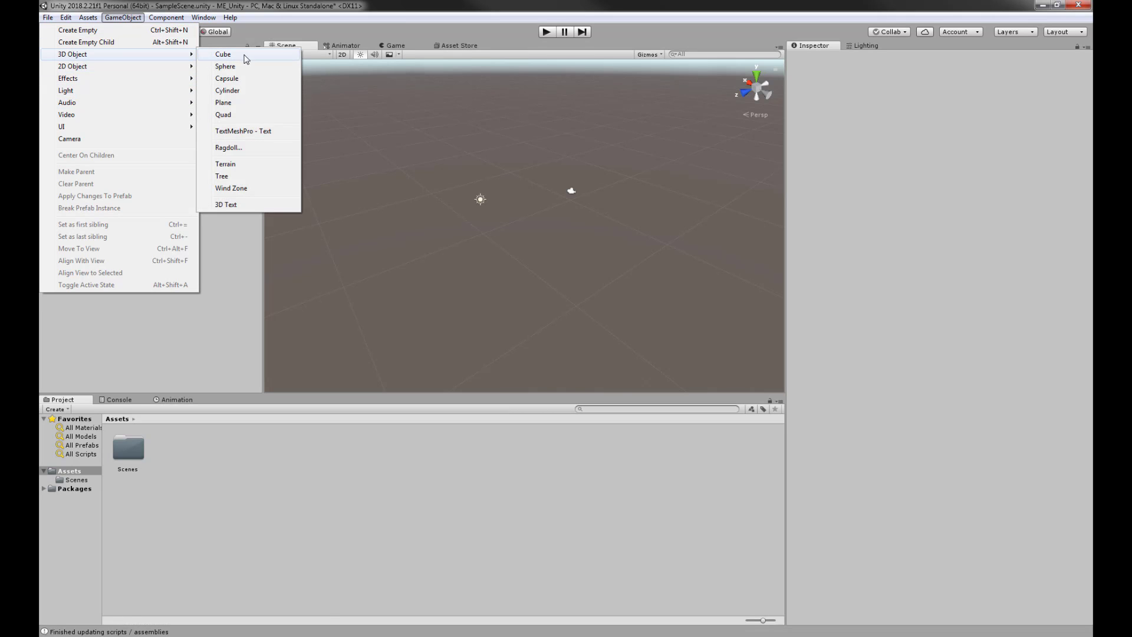
click(230, 164)
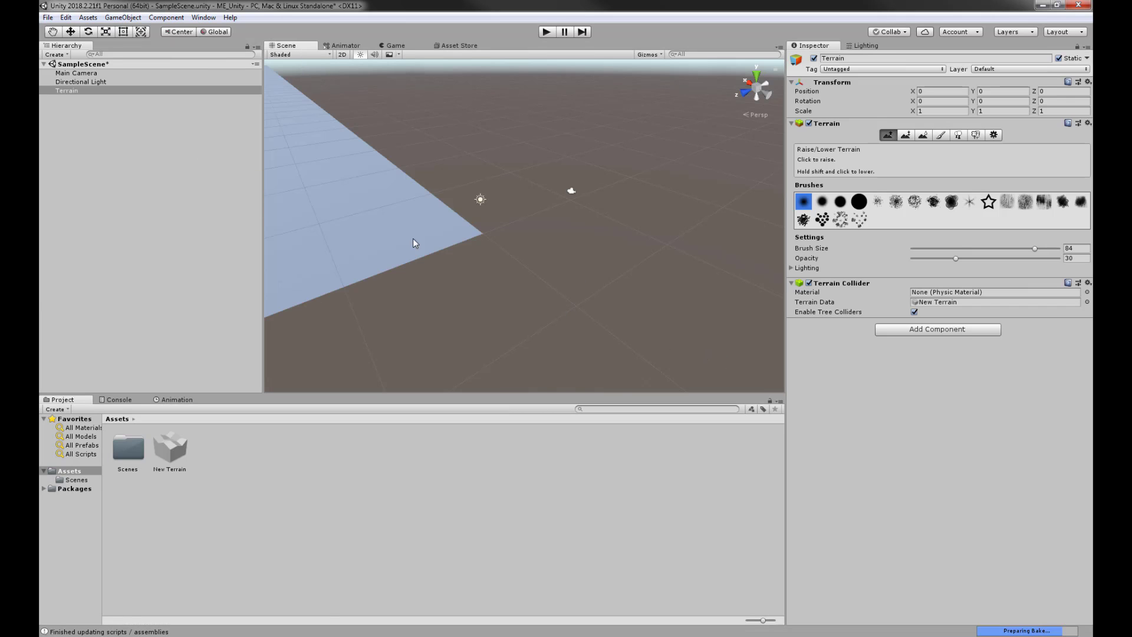
alt+drag(543, 232, 295, 196)
middle_drag(535, 151, 658, 309)
middle_drag(536, 306, 608, 303)
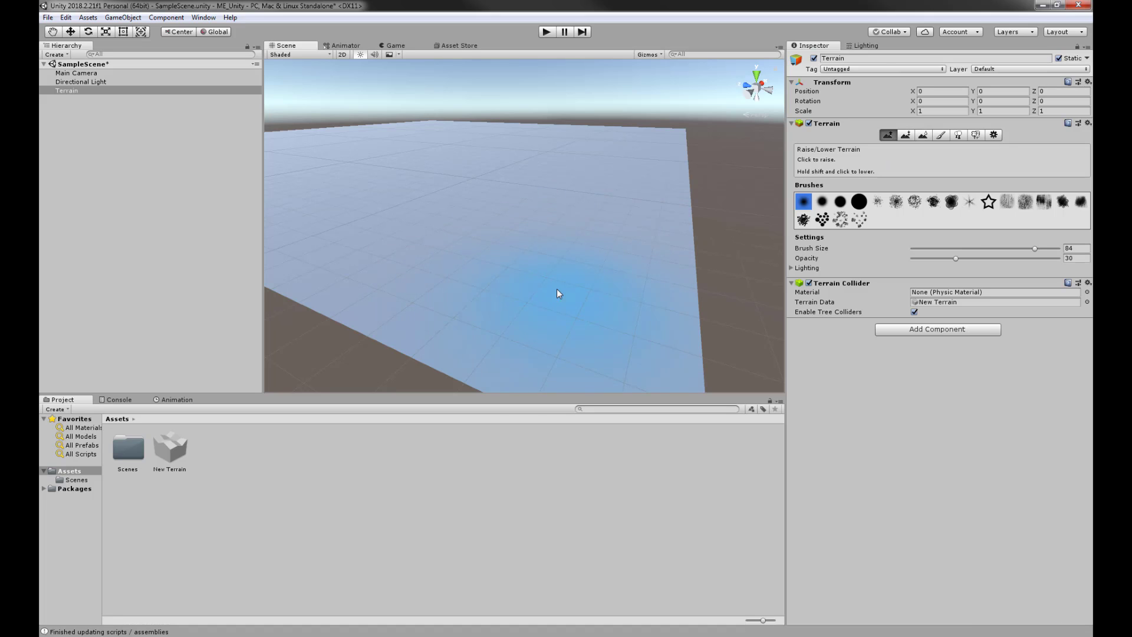
- In Terrain Settings, set Terrain Width 200, Terrain Length 200 and Terrain Height 60
click(994, 135)
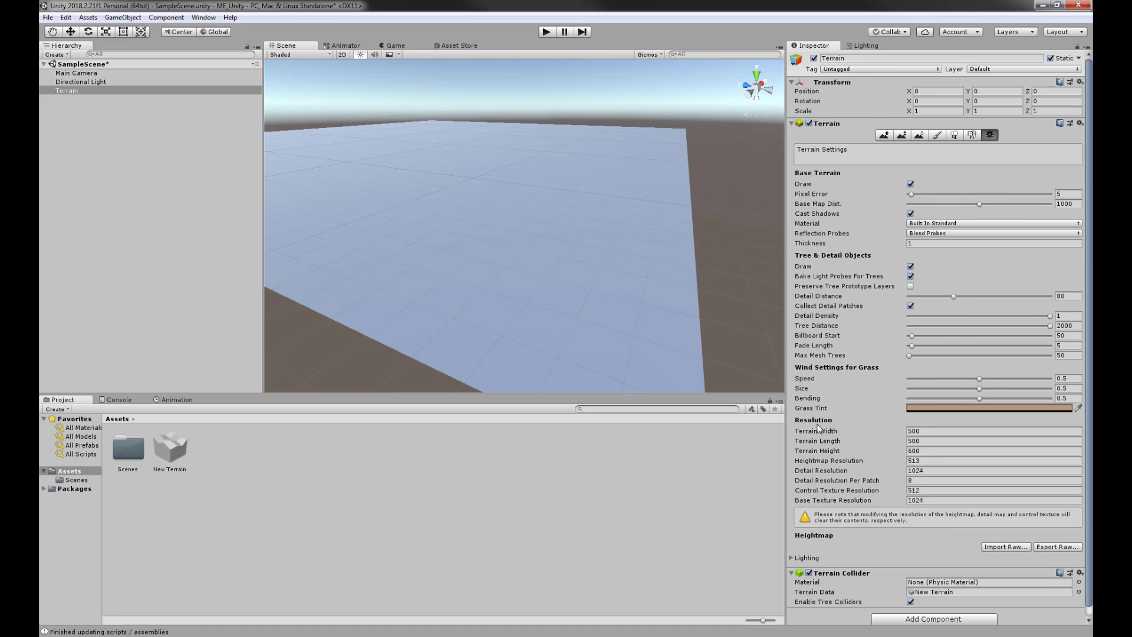
click(894, 433)
text(200)
click(877, 443)
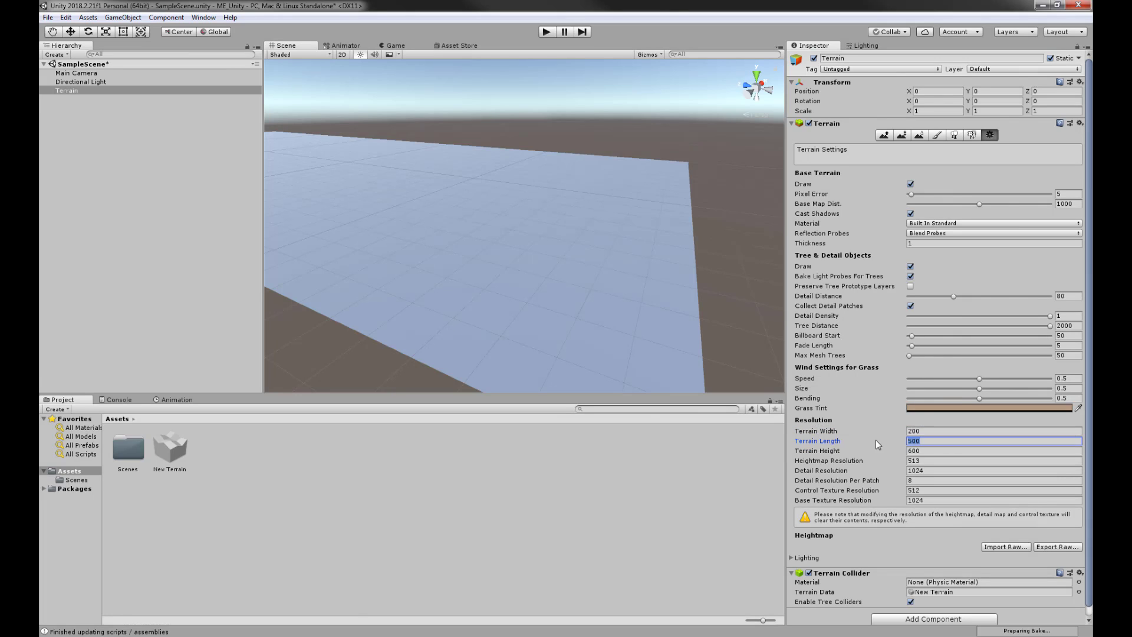
text(200)
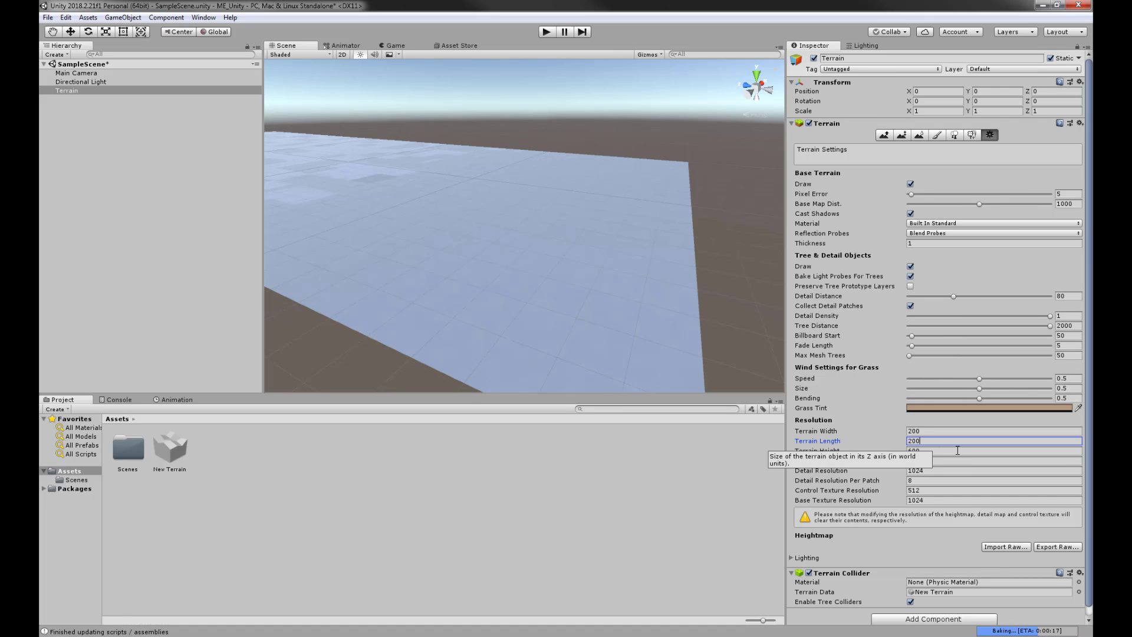
key(Return)
mouse_move(598, 248)
alt+mouse_down()
mouse_move(496, 246)
mouse_move(581, 250)
alt+mouse_up()
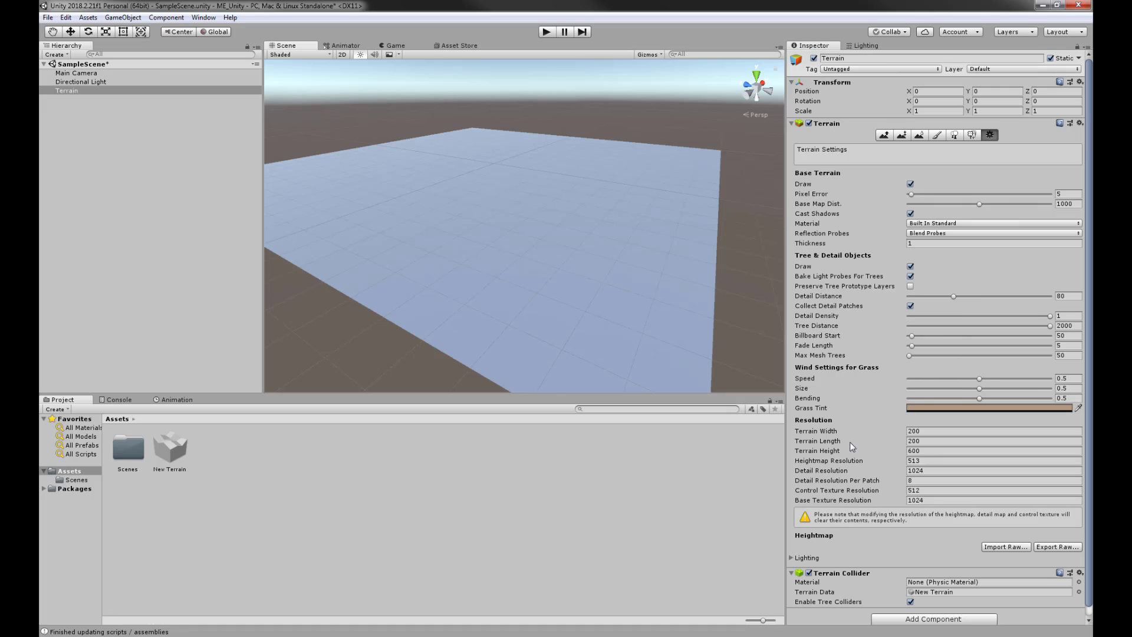
click(927, 449)
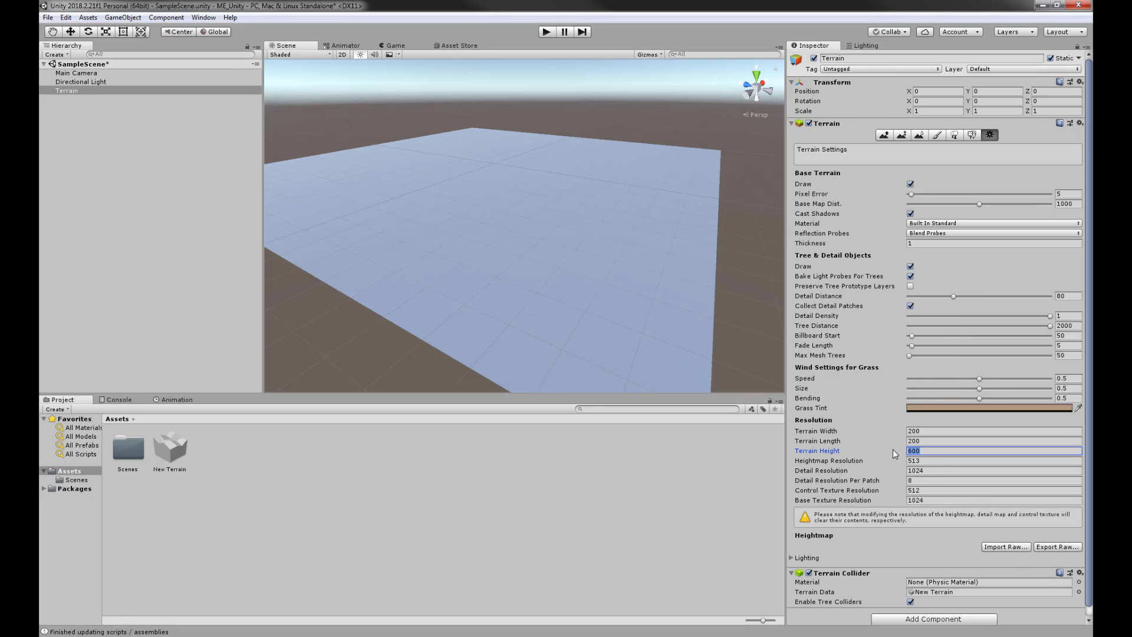
text(60)
alt+drag(490, 237, 489, 242)
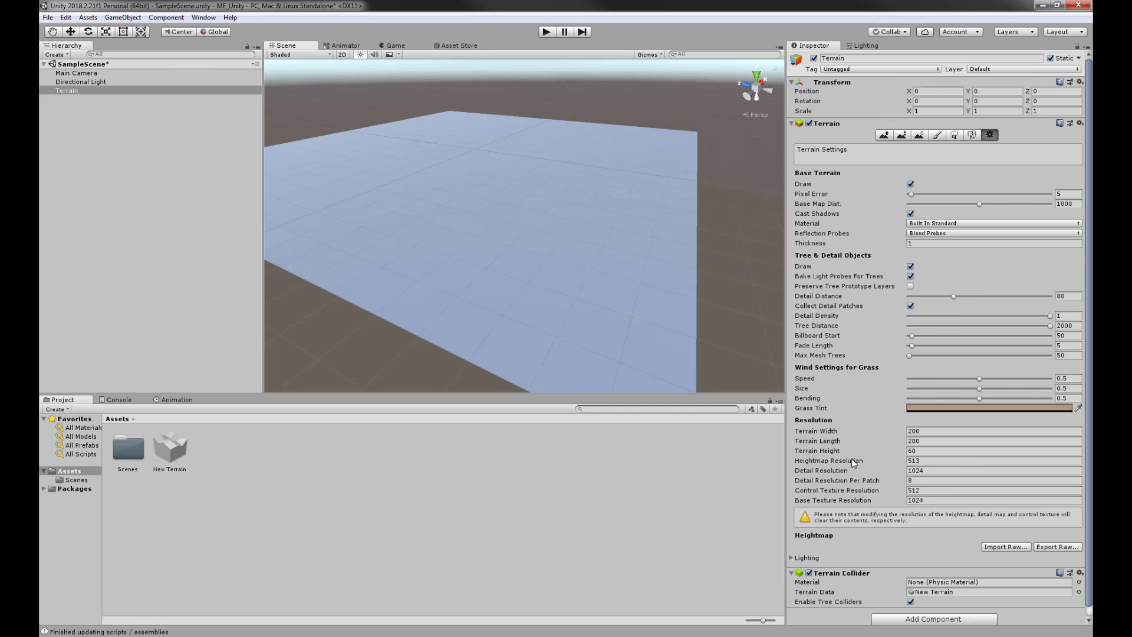
click(882, 134)
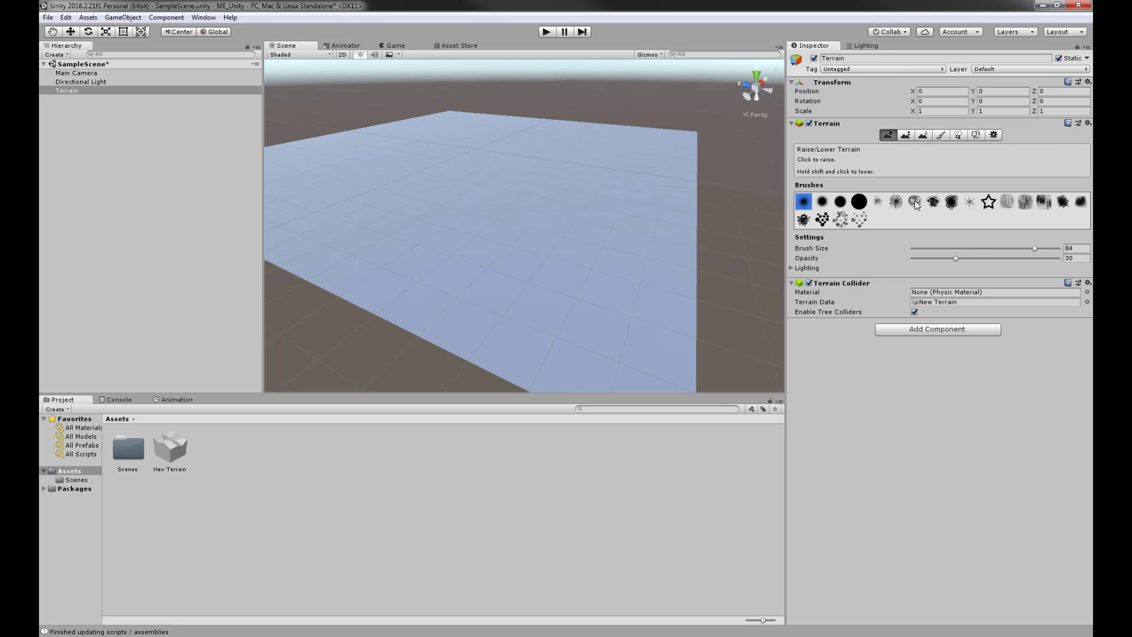
- Paint a broad trial patch of bumps with the noisy brush shape
click(915, 202)
mouse_move(517, 276)
mouse_down()
mouse_move(437, 259)
mouse_move(558, 292)
mouse_move(431, 230)
mouse_up()
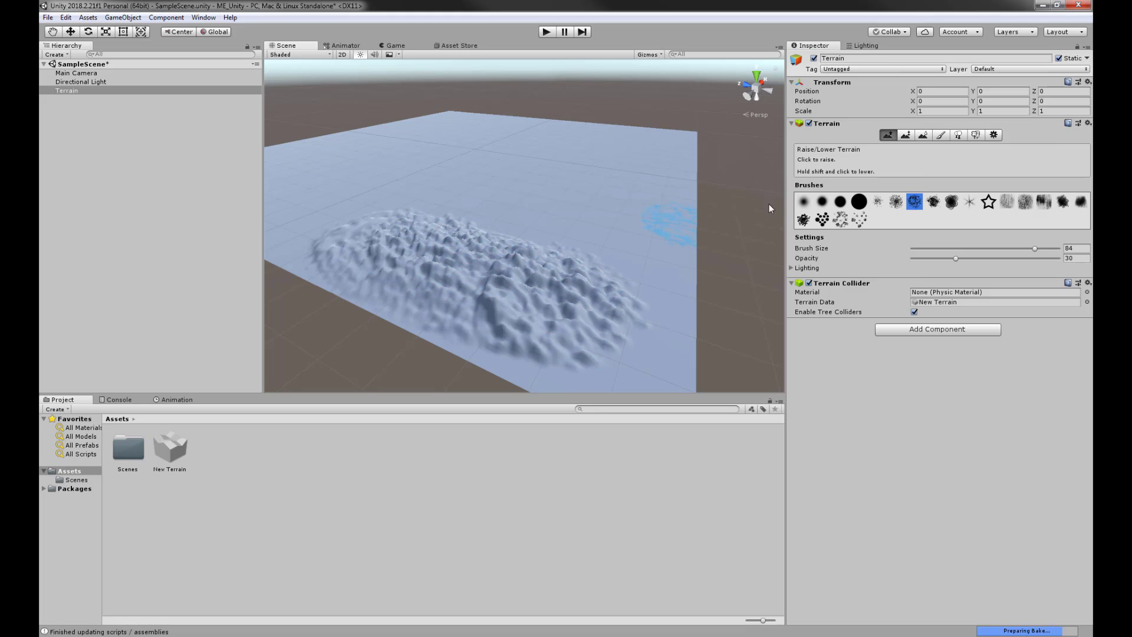
right_drag(580, 221, 505, 233)
middle_drag(568, 236, 354, 215)
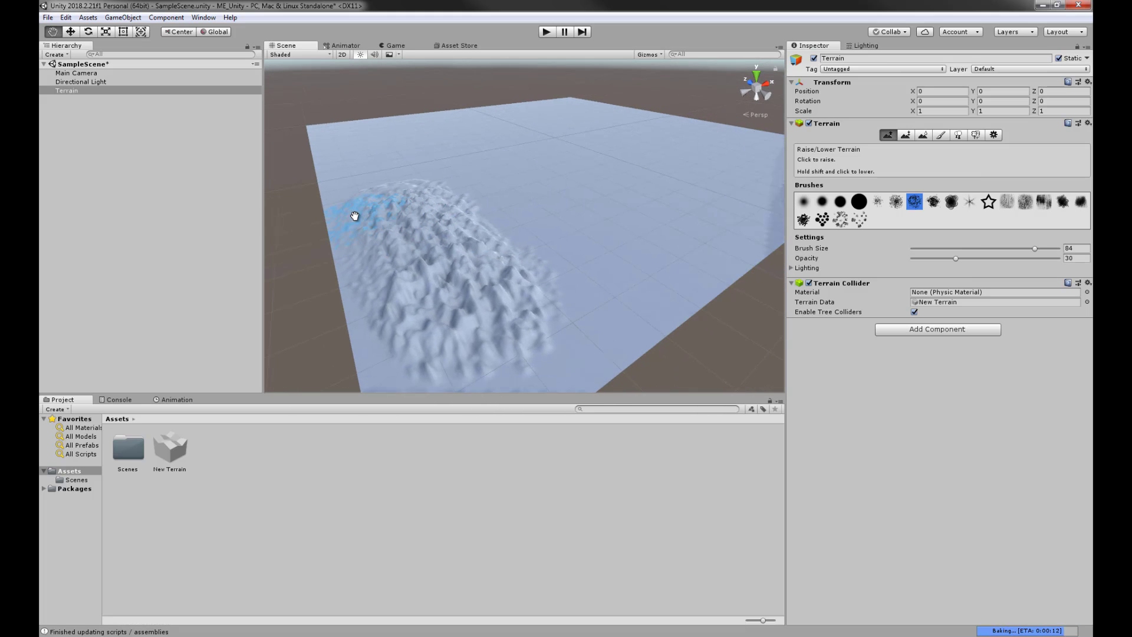
- Set the terrain's Heightmap Resolution to 1025, flattening the bumps
click(994, 135)
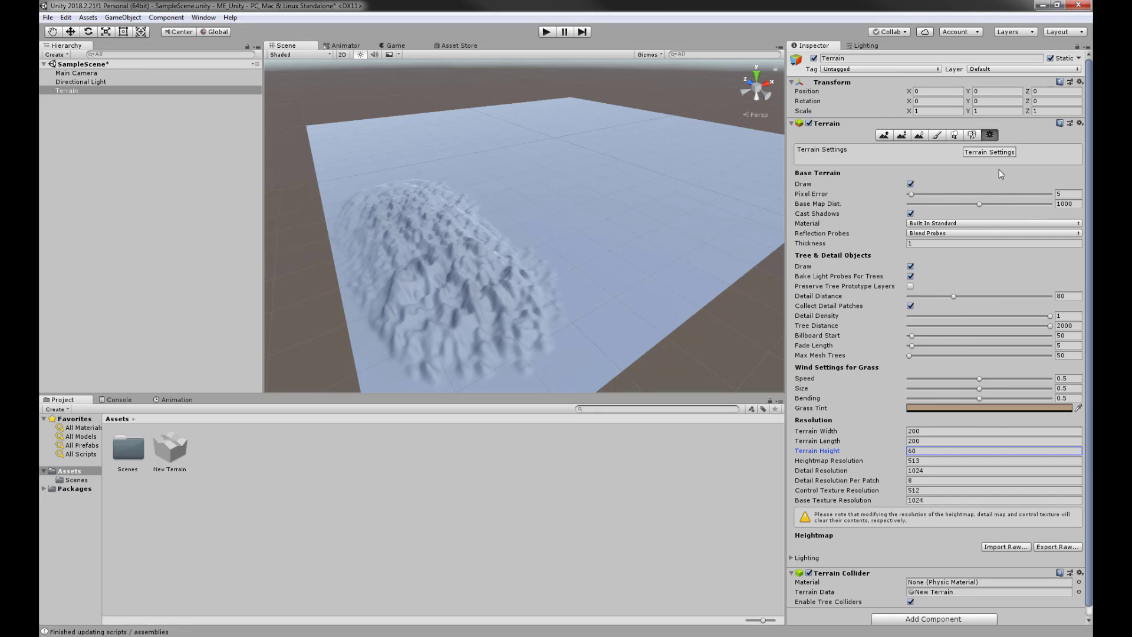
click(930, 460)
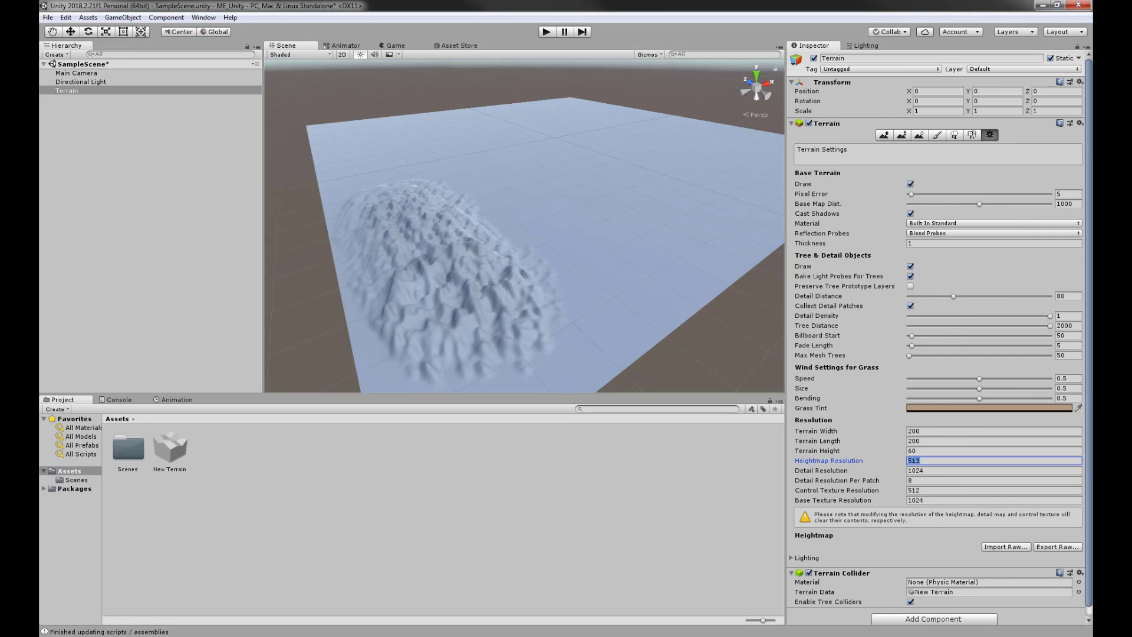
text(1025)
click(932, 470)
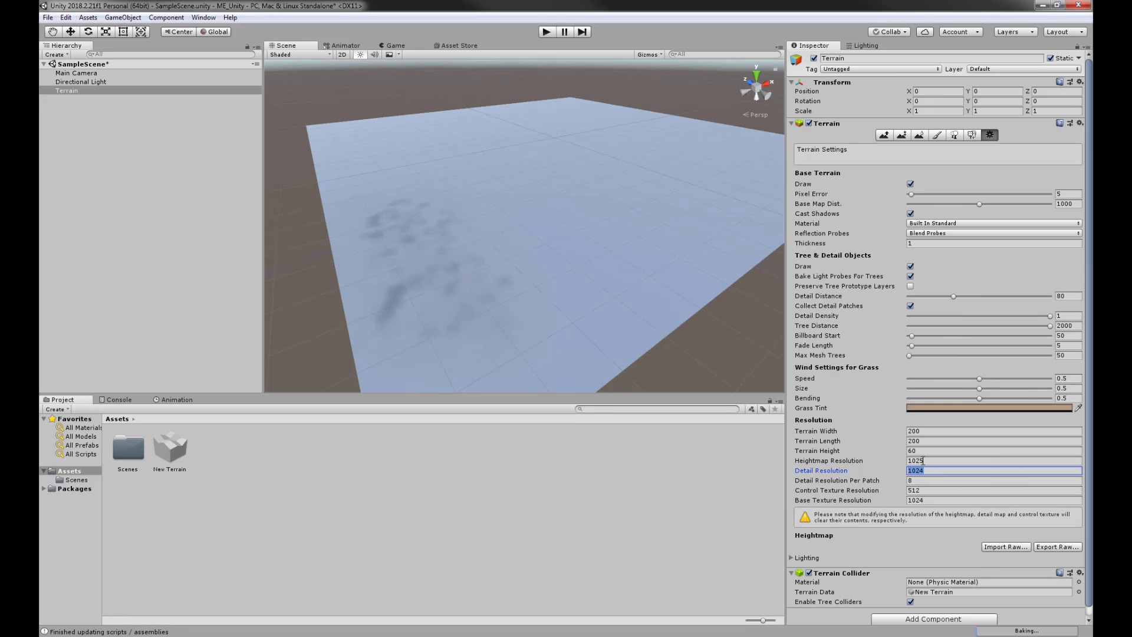
alt+drag(416, 283, 576, 207)
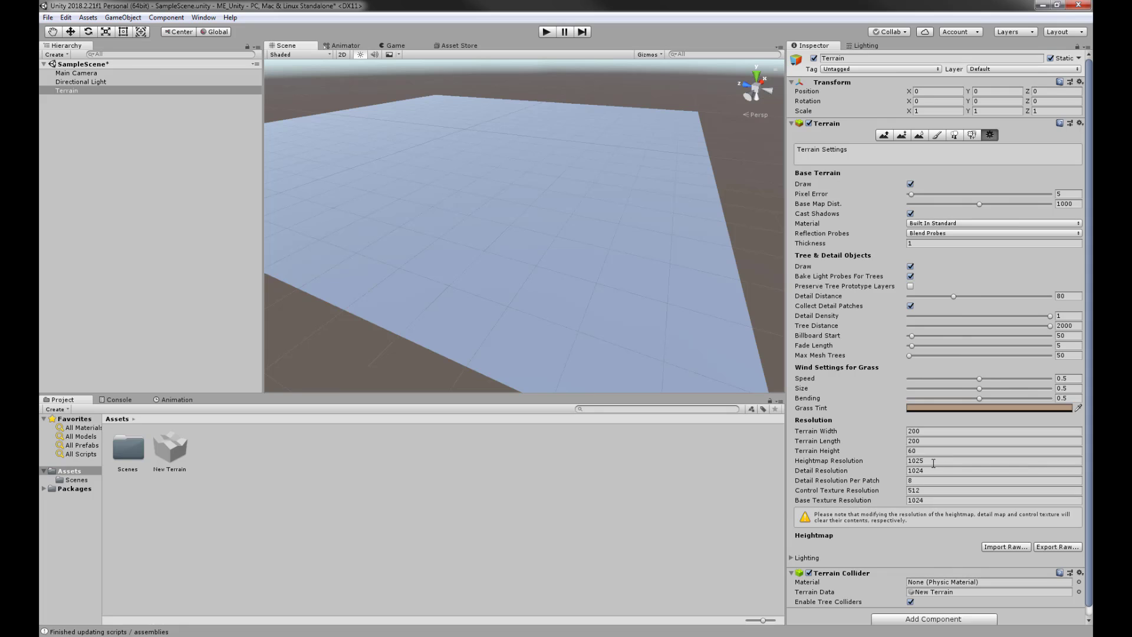
- Raise a wide band of noisy bumps with Raise/Lower Terrain, inspect it, then undo it
click(884, 135)
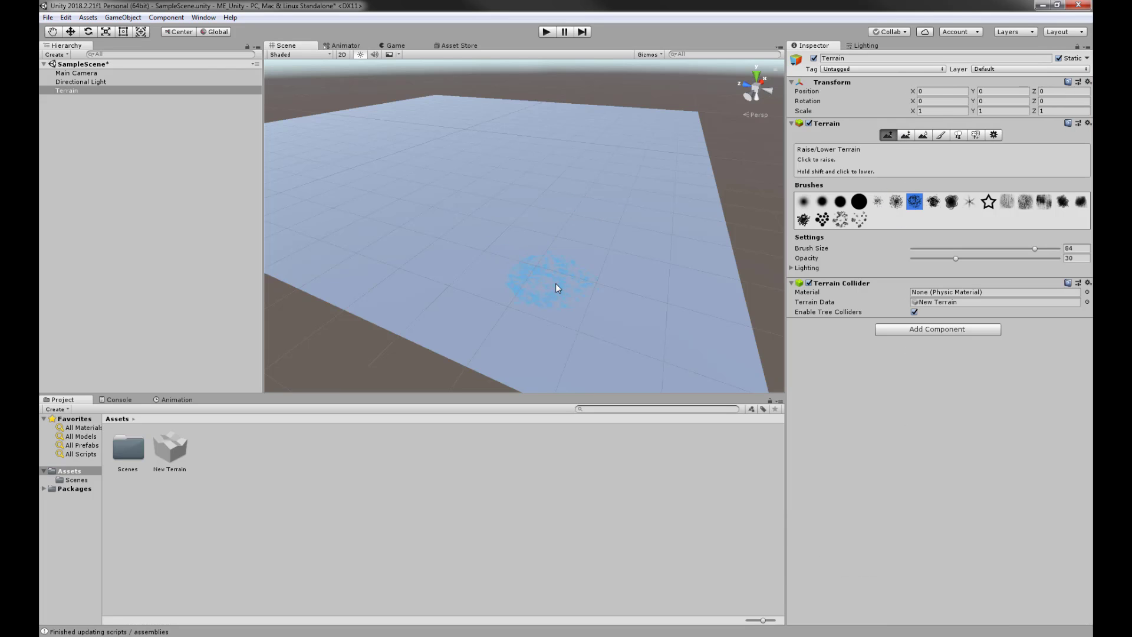
mouse_move(557, 289)
mouse_down()
mouse_move(387, 217)
mouse_move(534, 302)
mouse_move(437, 226)
mouse_move(490, 257)
mouse_move(534, 224)
mouse_up()
mouse_move(603, 276)
alt+mouse_down()
mouse_move(477, 284)
mouse_move(719, 271)
mouse_move(569, 266)
mouse_move(501, 247)
mouse_move(619, 298)
mouse_move(519, 235)
mouse_move(496, 263)
mouse_move(653, 282)
mouse_move(498, 304)
mouse_move(528, 297)
alt+mouse_up()
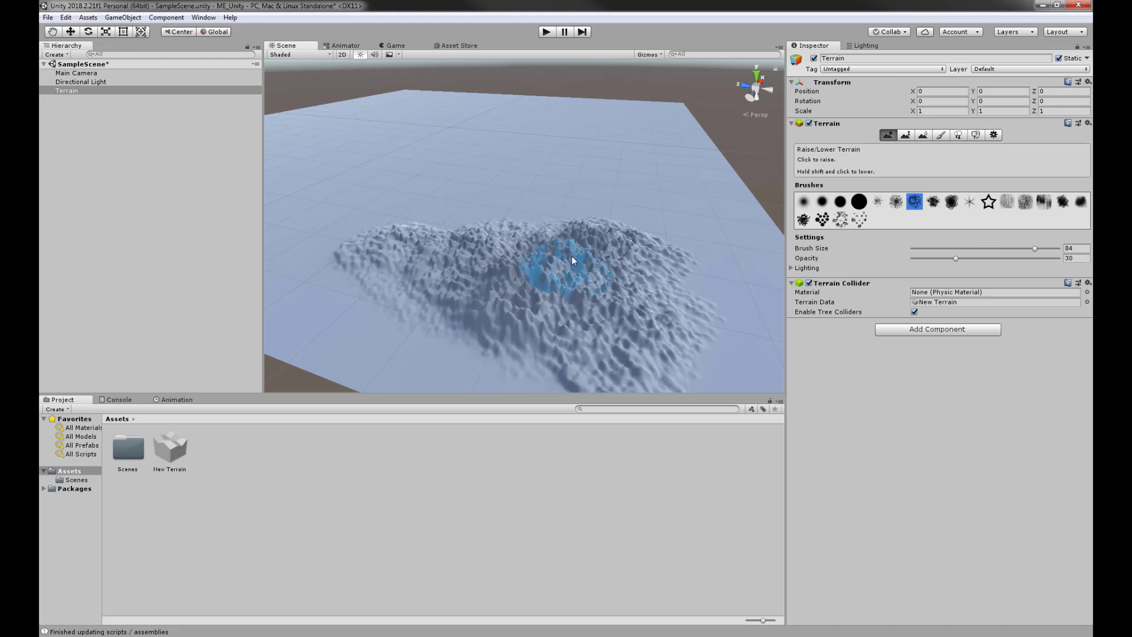
mouse_move(508, 291)
alt+mouse_down()
mouse_move(366, 308)
mouse_move(505, 215)
mouse_move(379, 220)
mouse_move(546, 220)
mouse_move(330, 232)
mouse_move(304, 253)
alt+mouse_up()
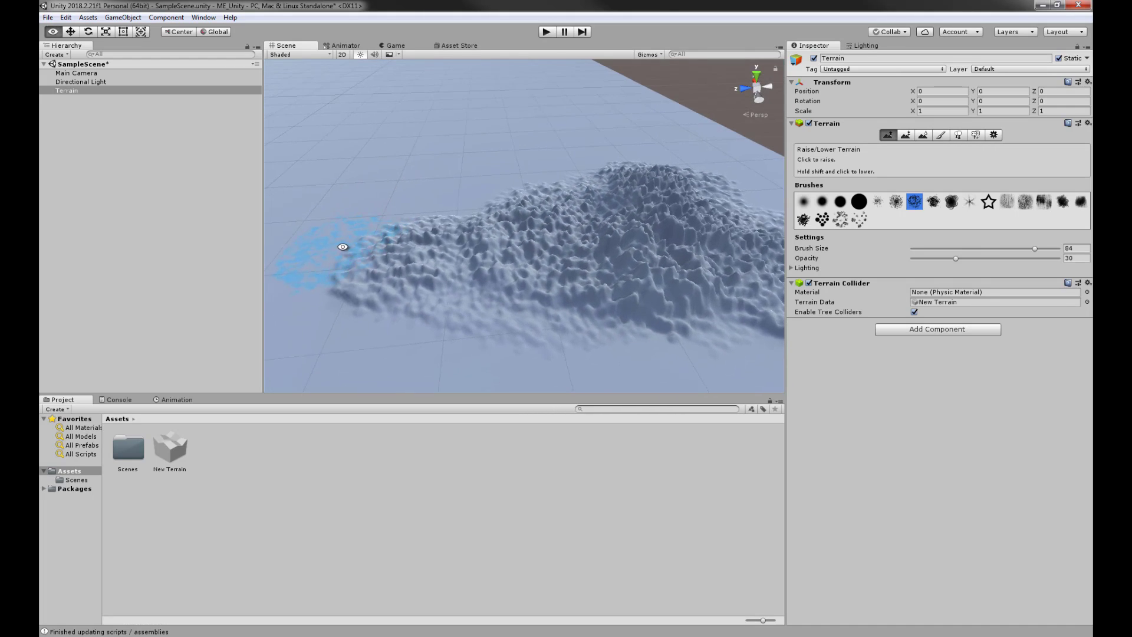
alt+drag(716, 264, 550, 253)
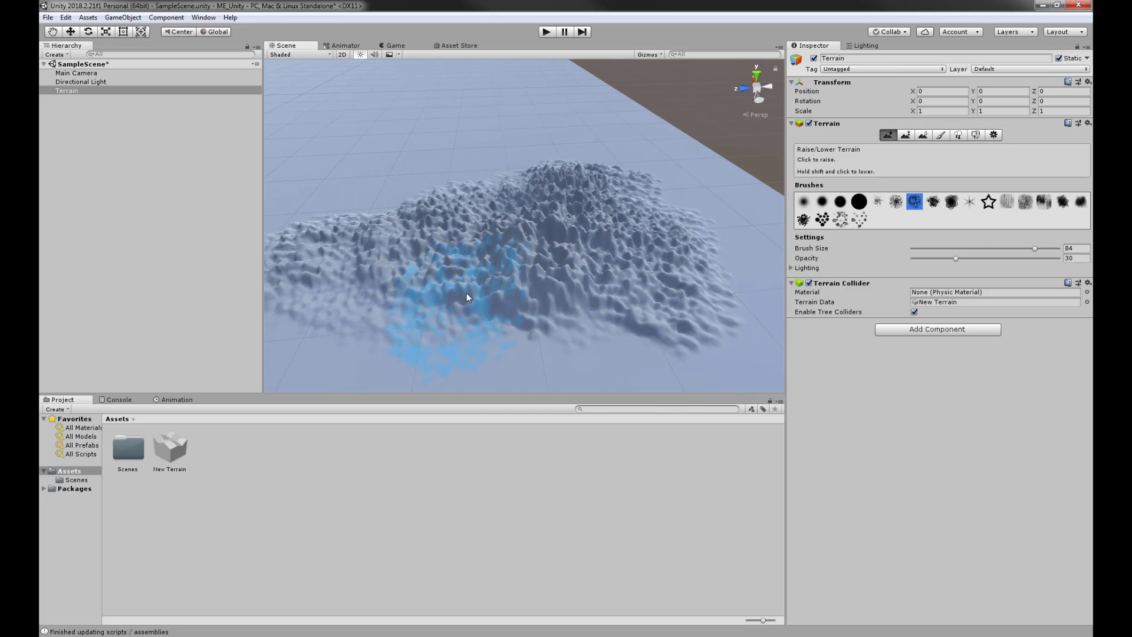
key(ctrl+z)
key(ctrl+z)
key(ctrl+z)
key(ctrl+z)
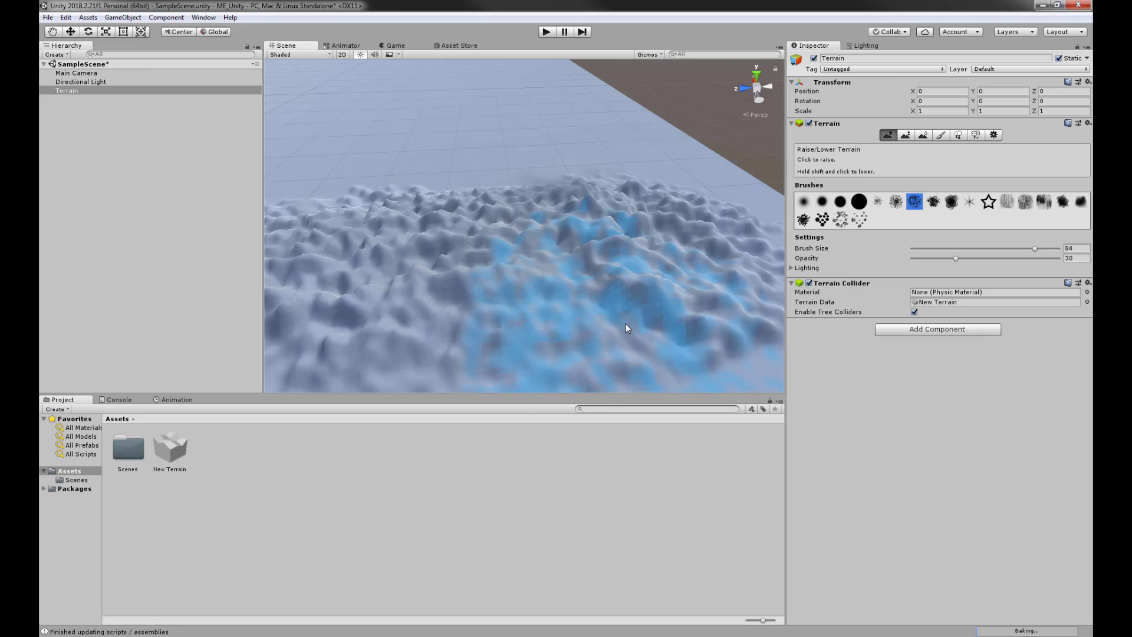
- Change Heightmap Resolution from 513 to 1025, with detail resolution at 1024
click(994, 135)
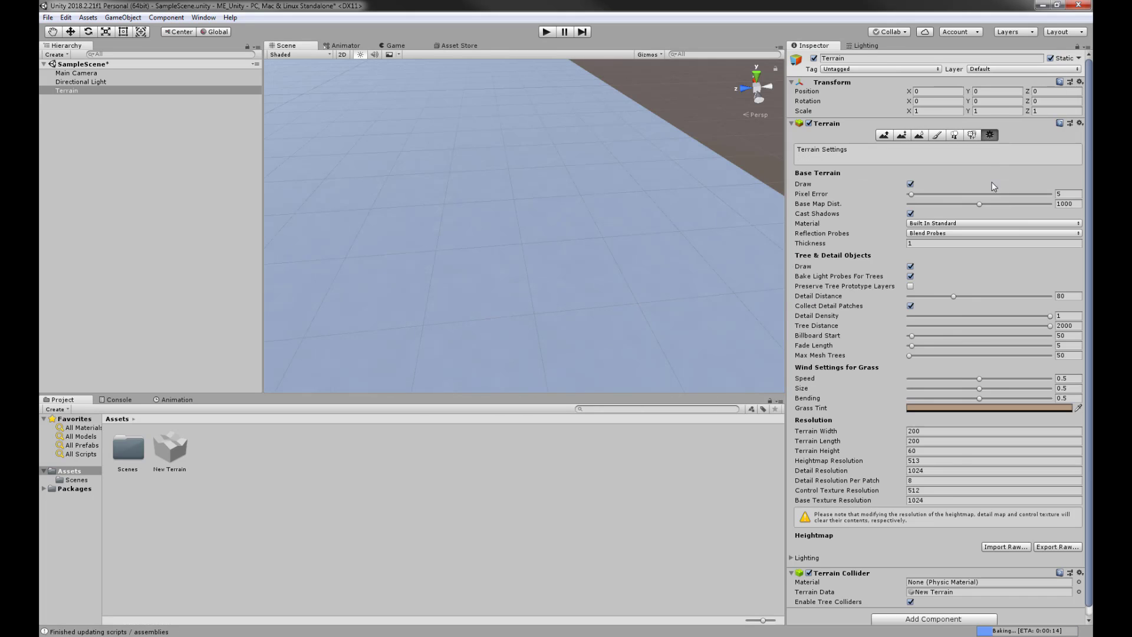
click(930, 460)
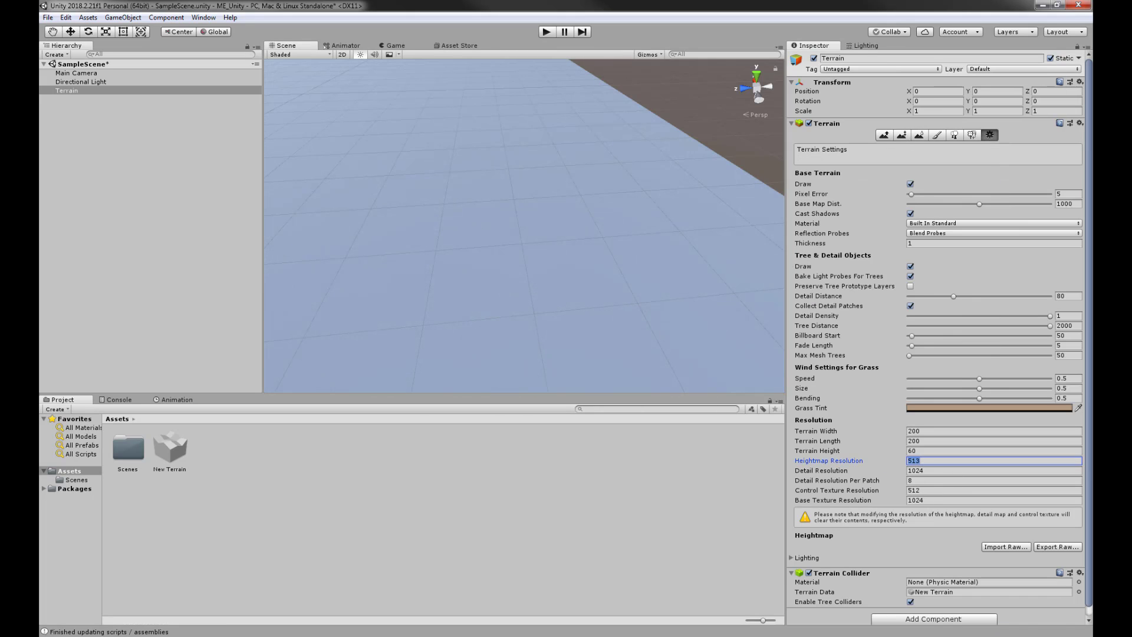
text(1025)
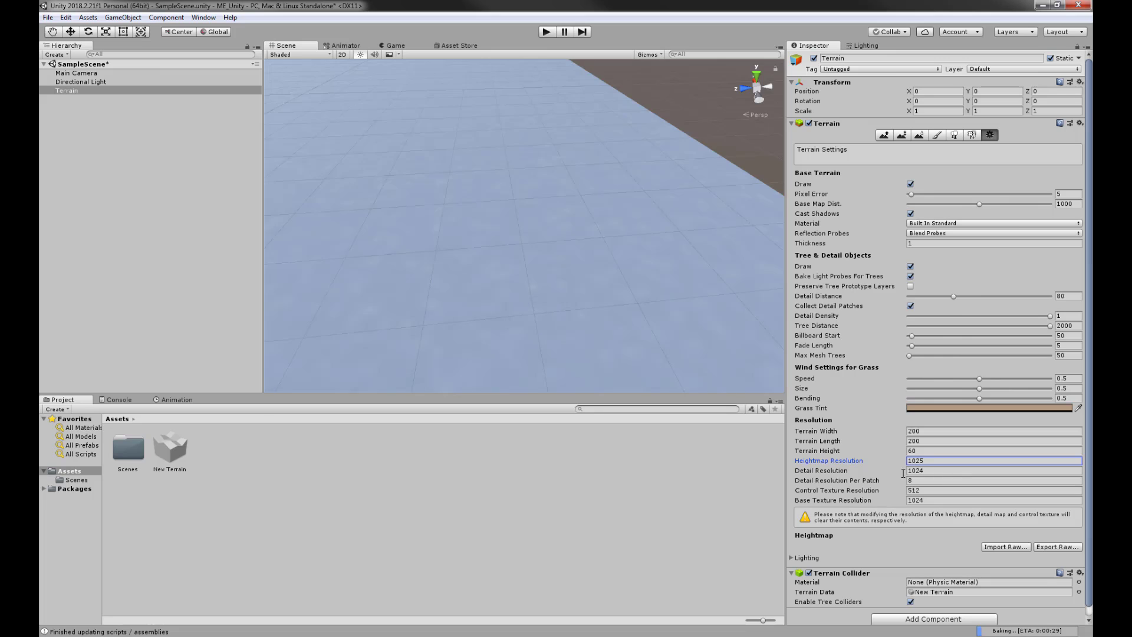
alt+drag(556, 283, 420, 251)
middle_drag(540, 243, 307, 252)
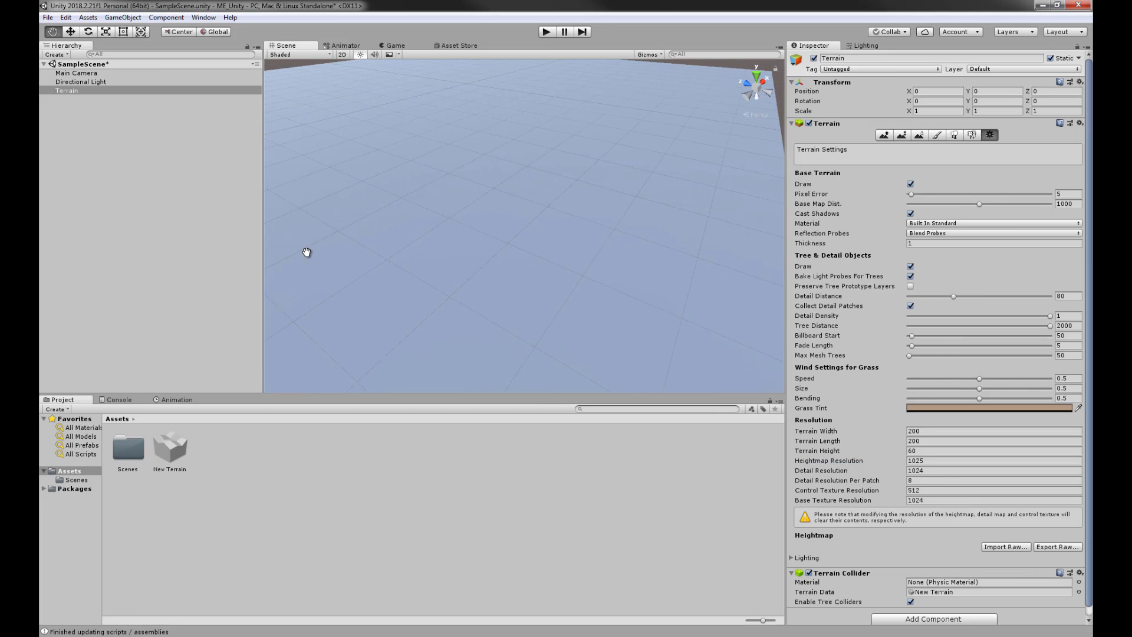
alt+drag(500, 233, 523, 263)
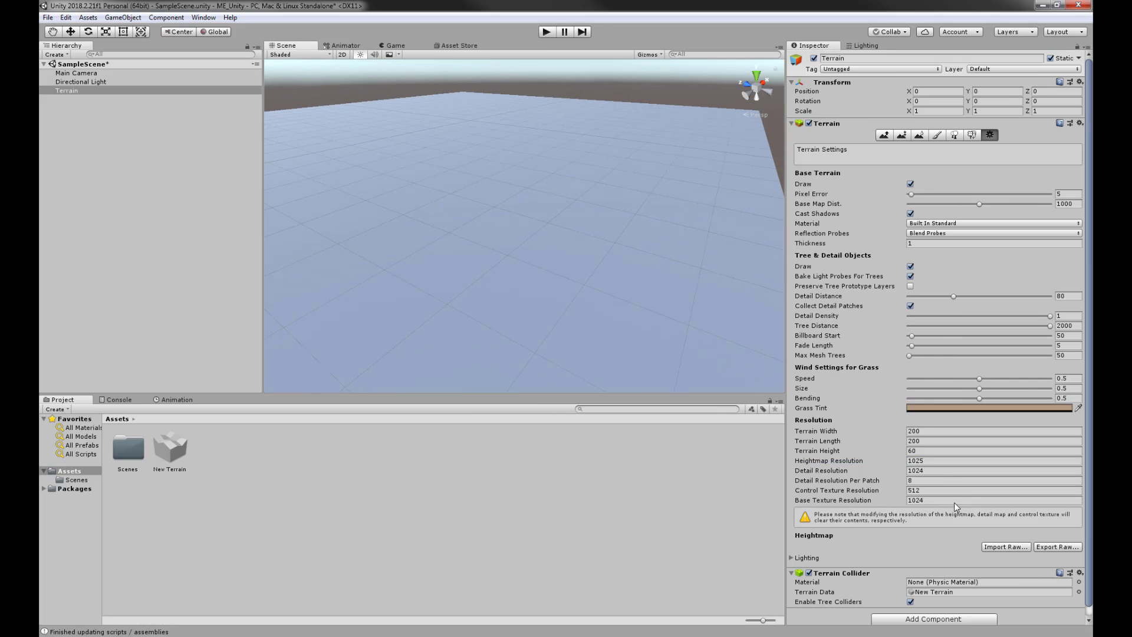
click(927, 470)
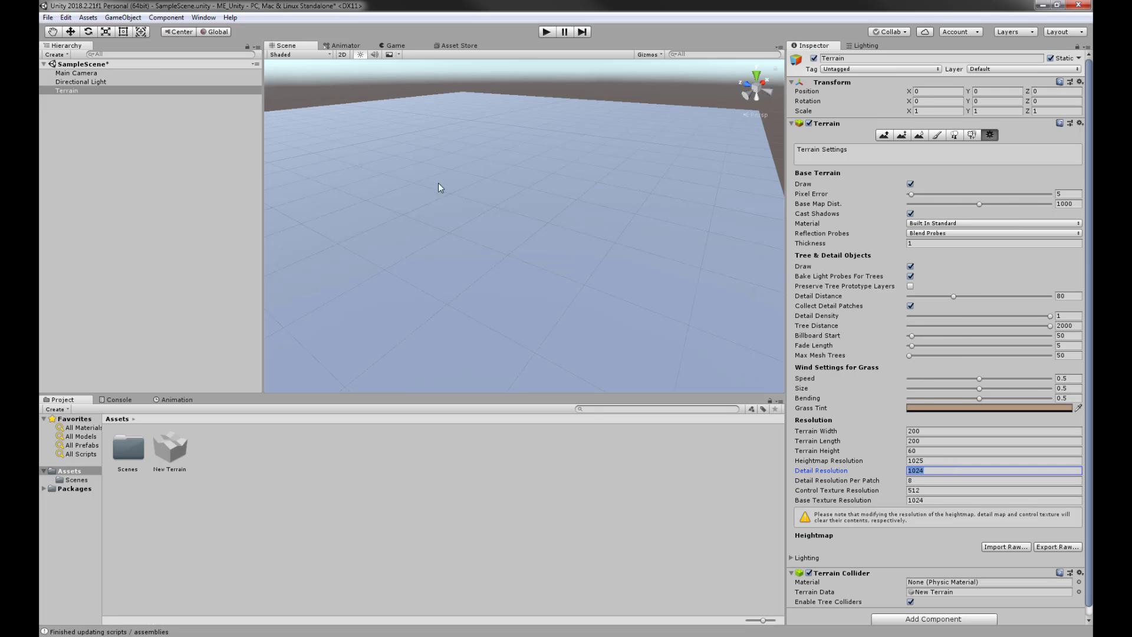
alt+drag(506, 253, 530, 254)
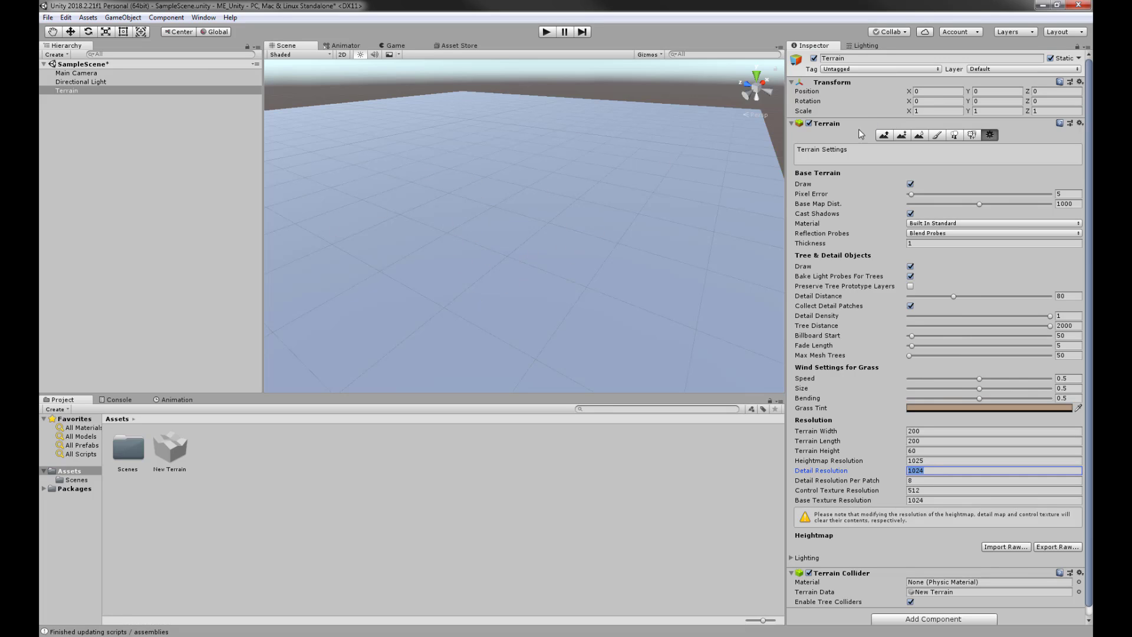
alt+drag(593, 140, 684, 247)
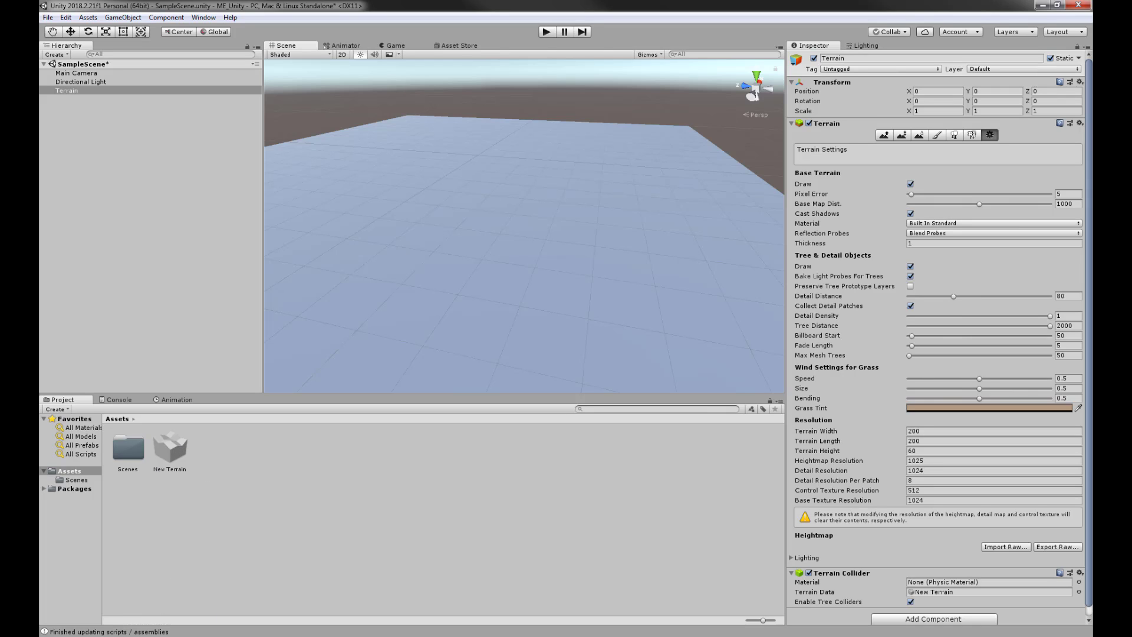
- Create a new folder named Textures in the project's Assets
right_click(217, 450)
mouse_move(319, 189)
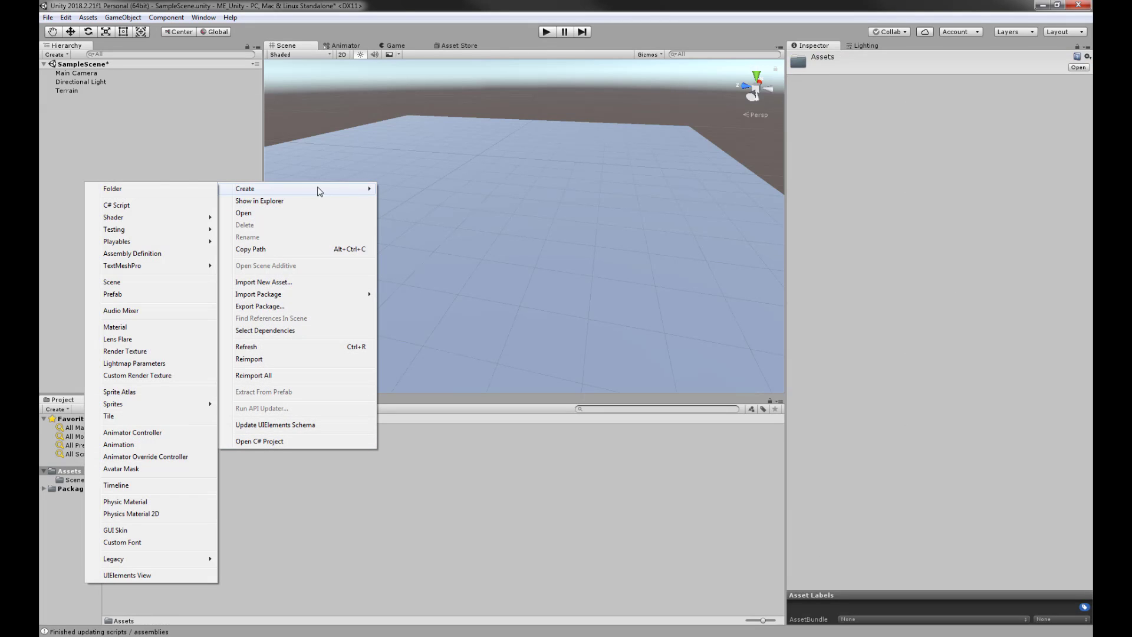
click(143, 188)
text(Texturexs)
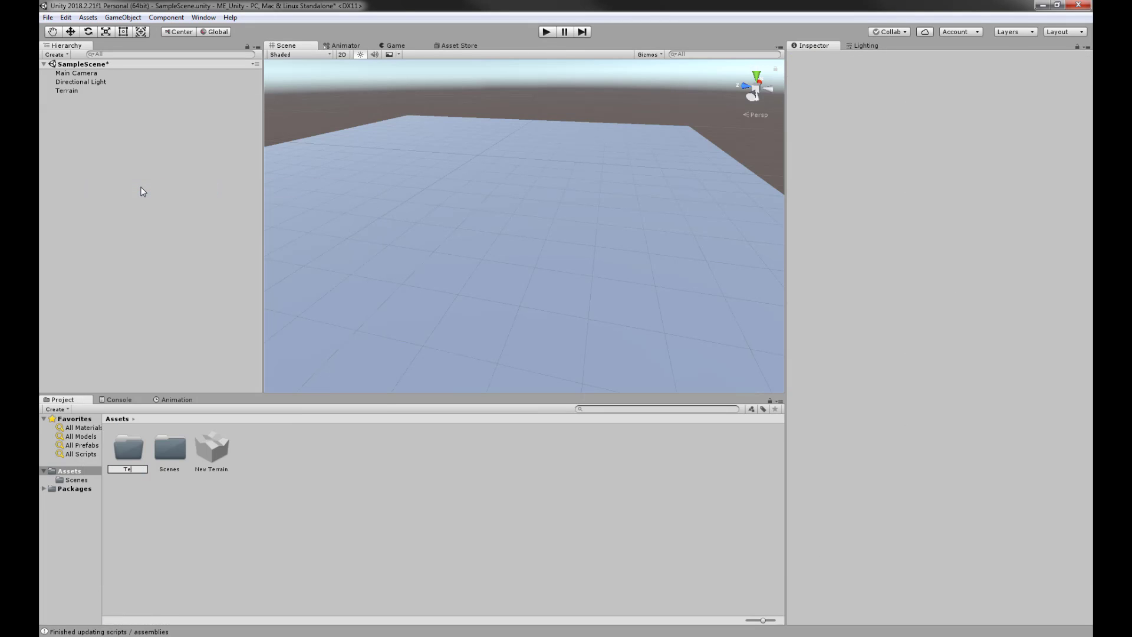
key(BackSpace)
text(s)
key(Return)
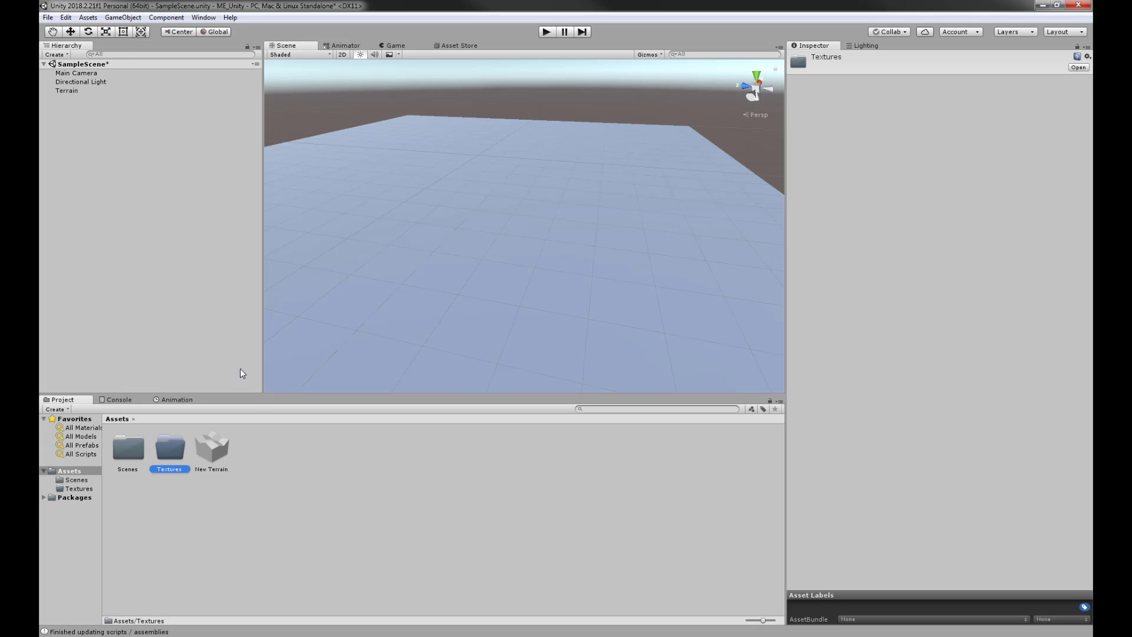
- Create a Mesh folder in Assets and open the empty Textures folder
right_click(282, 461)
mouse_move(330, 201)
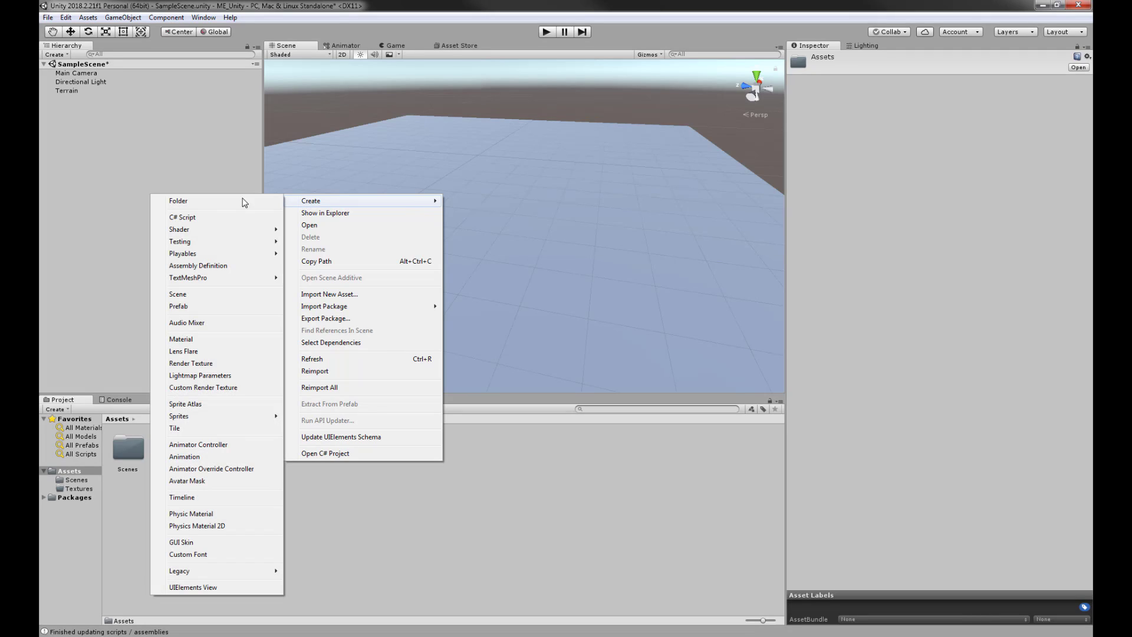
click(190, 201)
text(Mesh)
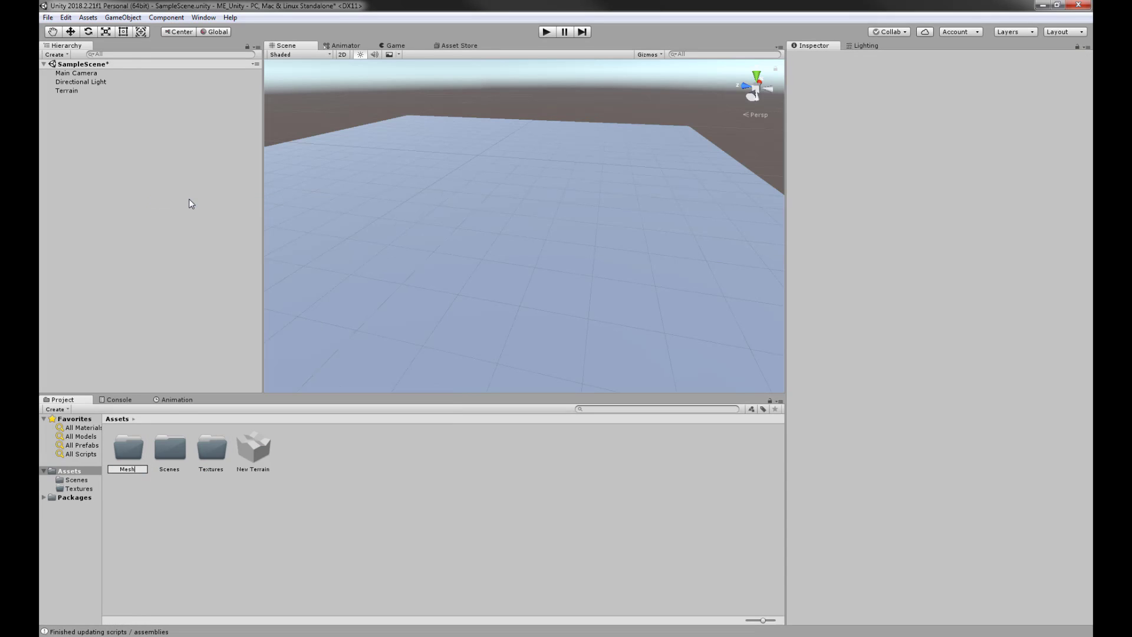
key(Return)
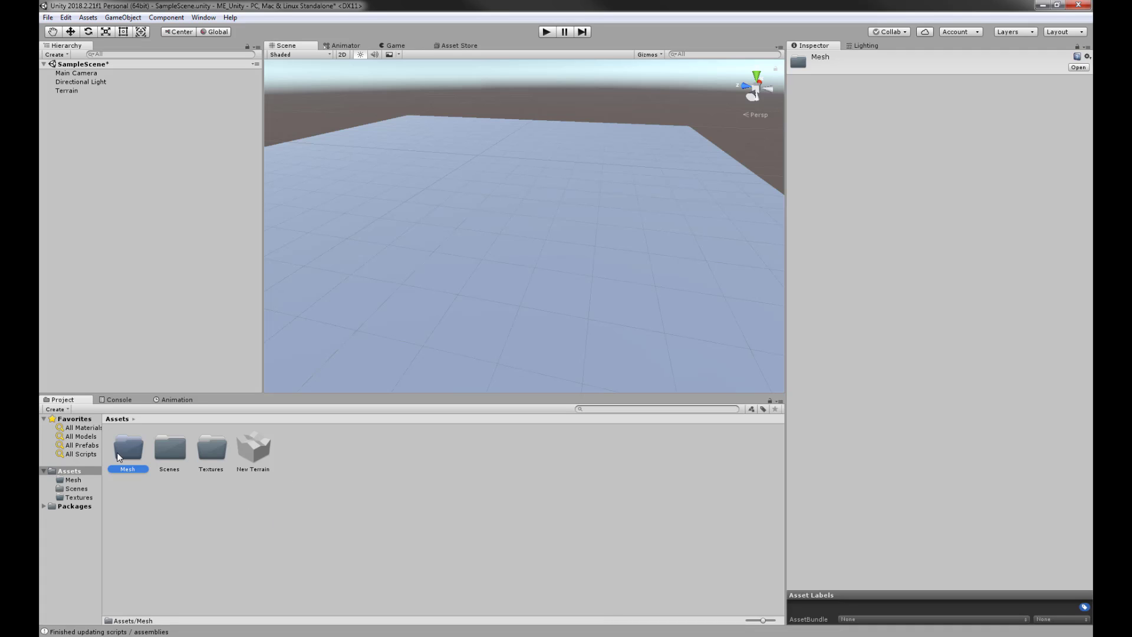
double_click(207, 449)
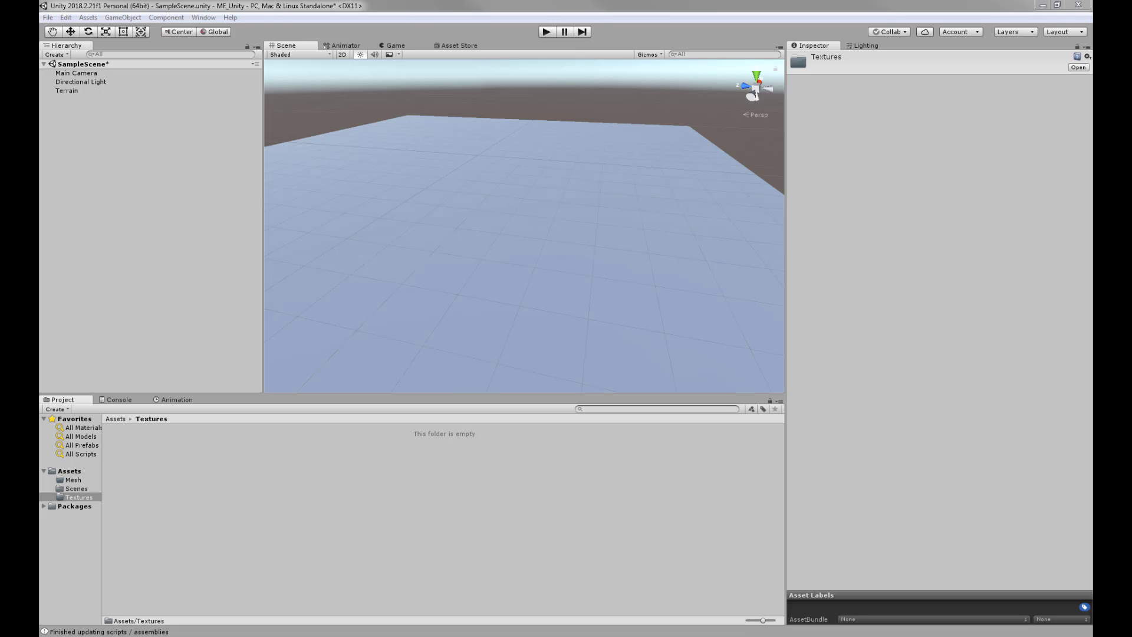
- In Explorer, browse through AGA251 Digital Sculpting > Weekly Demos > Old Projects to Unity_Medieval
drag(1091, 42, 783, 77)
double_click(772, 145)
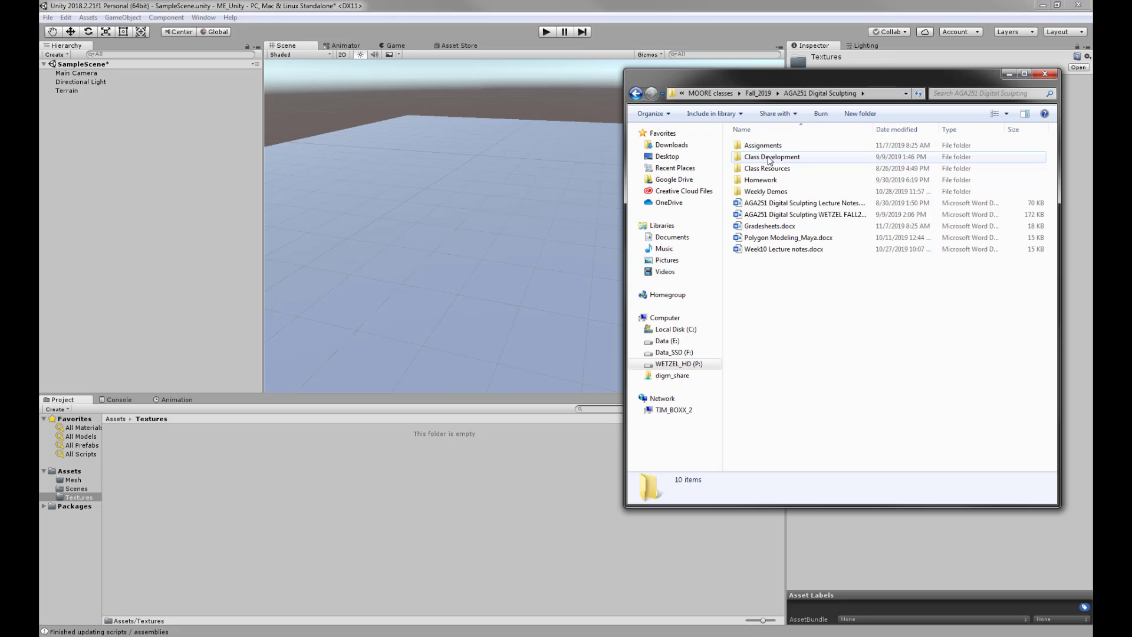
double_click(765, 192)
double_click(764, 159)
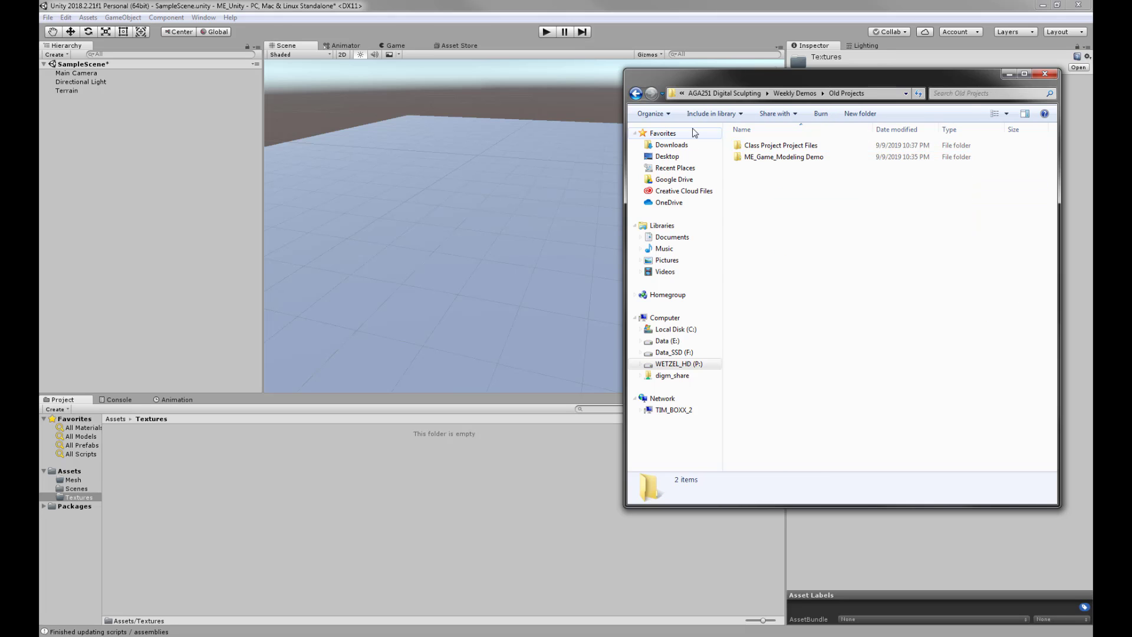
double_click(778, 146)
double_click(770, 158)
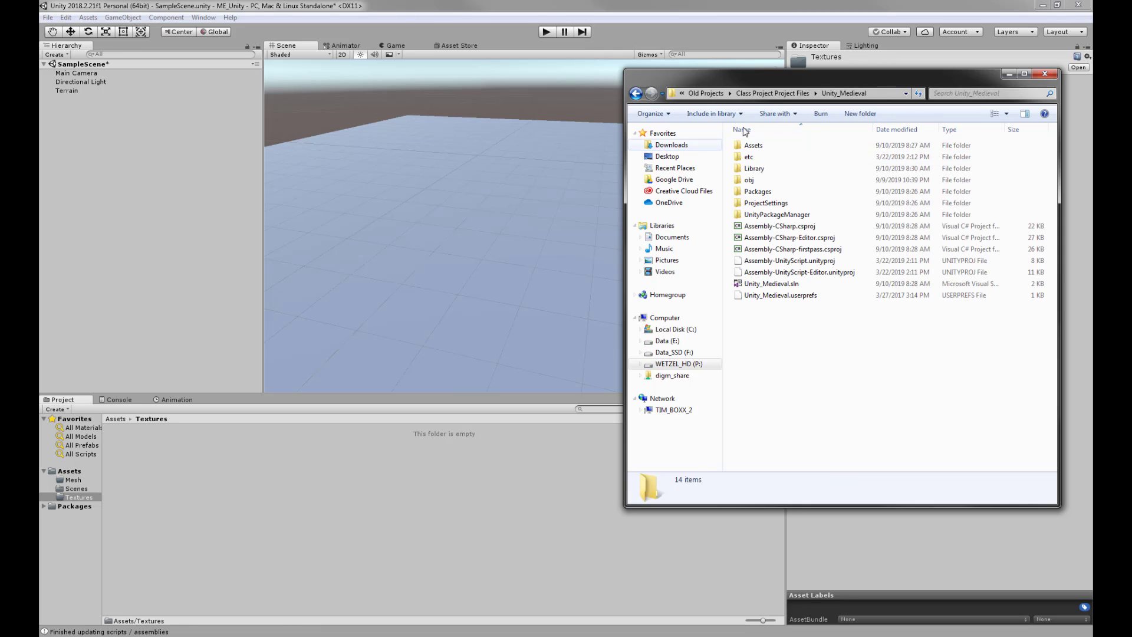
- Open Assets > Textures > Terrain Textures and sort its files by type
double_click(756, 146)
double_click(762, 238)
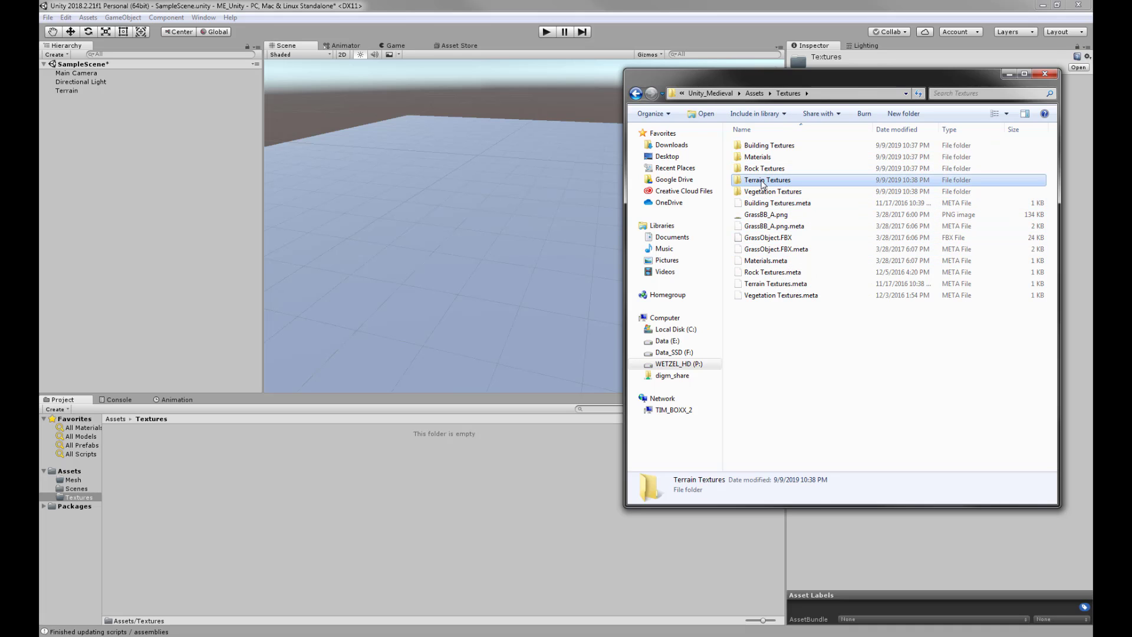
double_click(767, 180)
scroll(796, 359, down, 6)
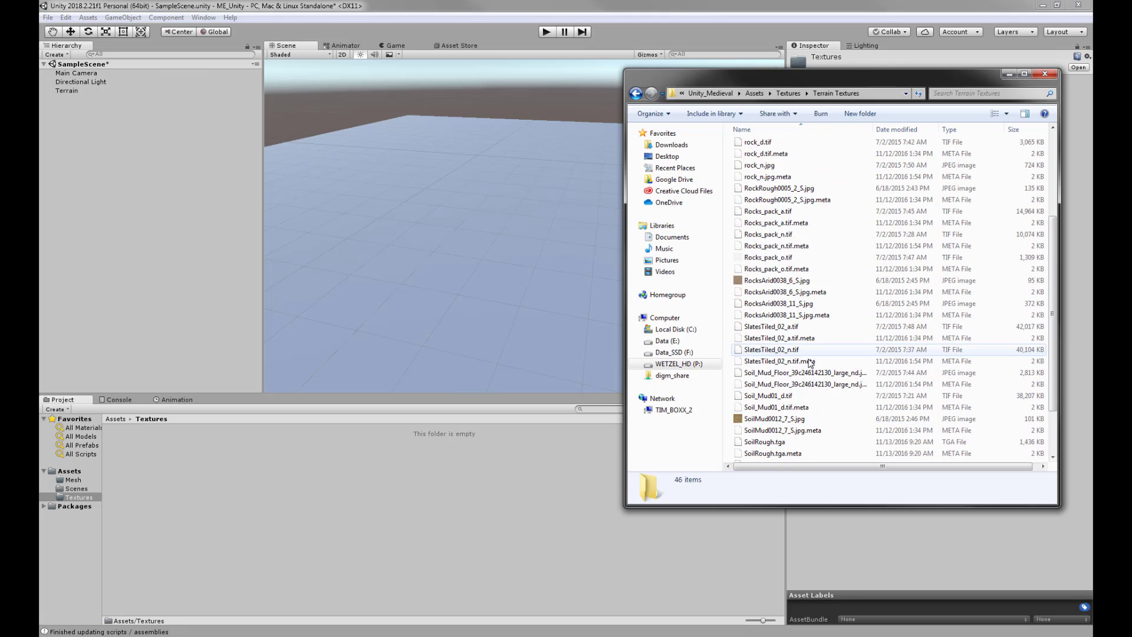
scroll(796, 353, up, 6)
click(952, 130)
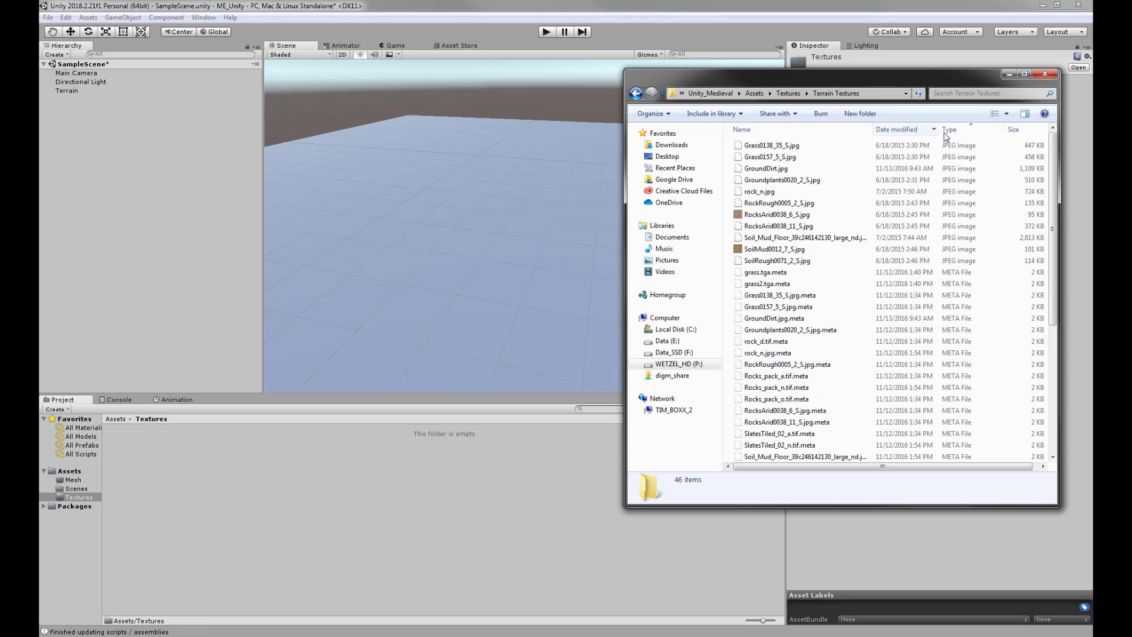
- Import the eleven JPEG terrain images into Unity's Textures folder
click(778, 261)
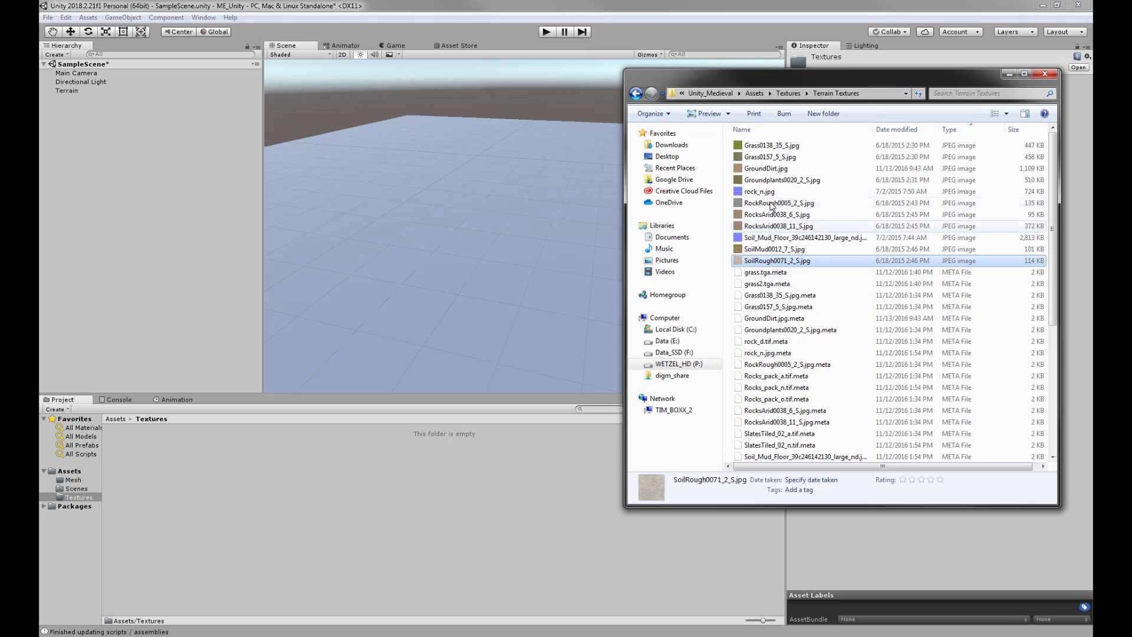
shift+click(767, 145)
drag(766, 146, 257, 490)
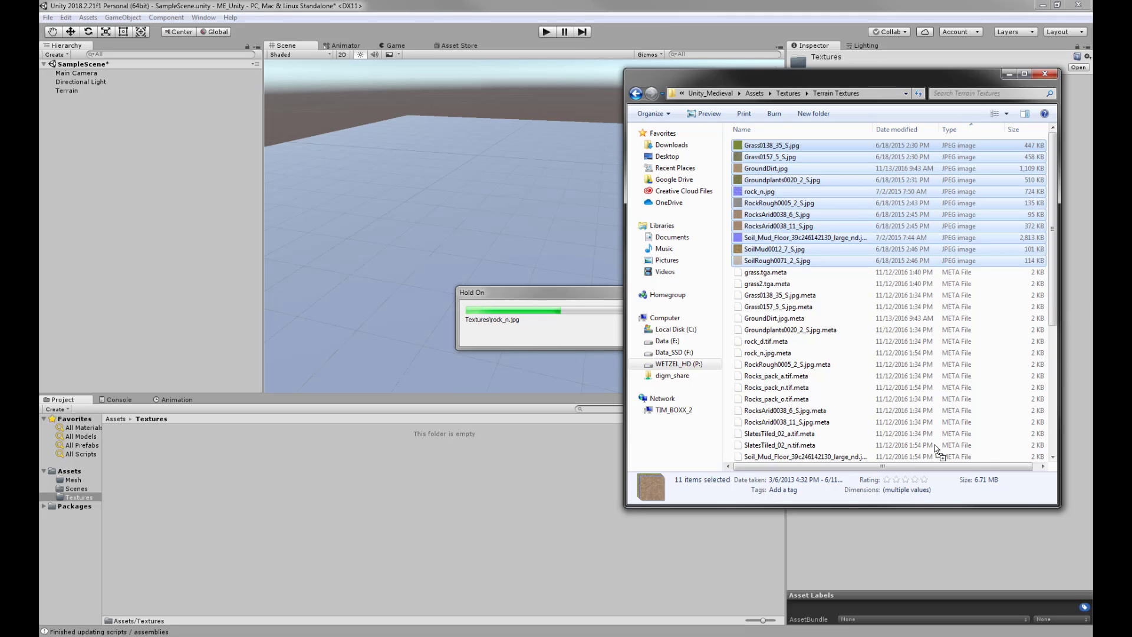
- Import the TGA and TIF files, grass.tga through terrain_wetmud_01_n.tif, into Textures
scroll(859, 391, down, 6)
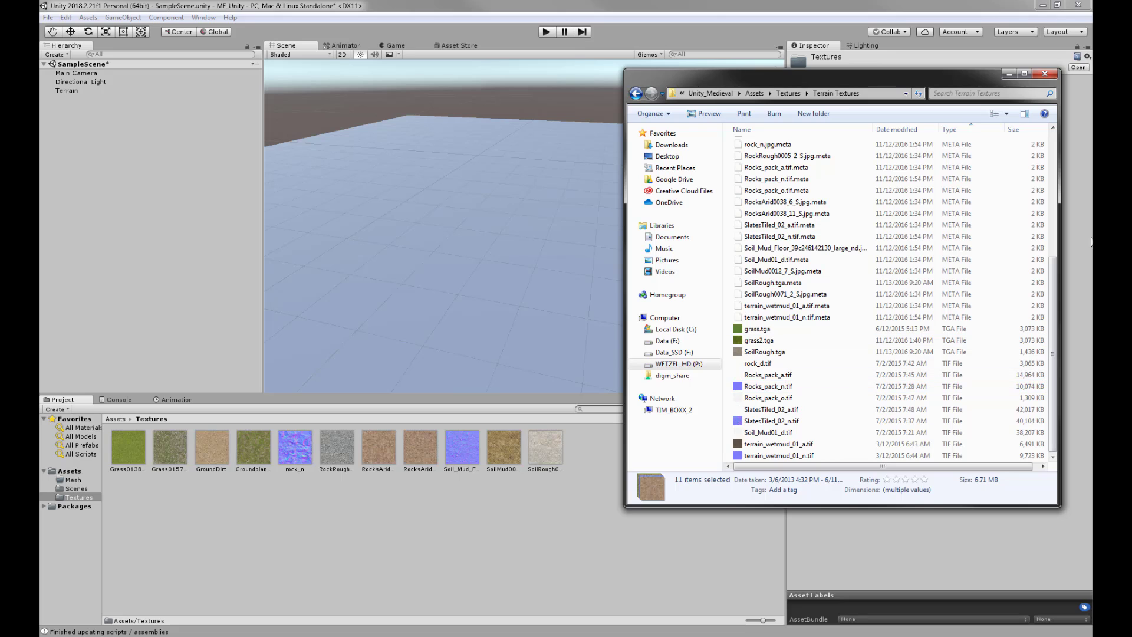
click(756, 332)
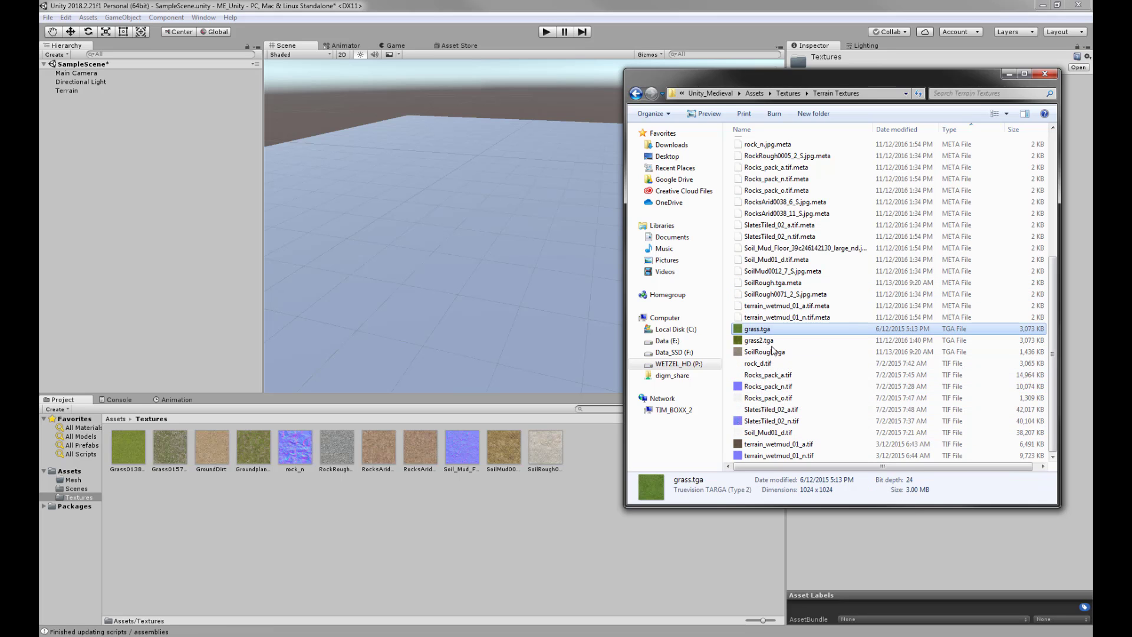
shift+click(766, 456)
drag(767, 456, 454, 563)
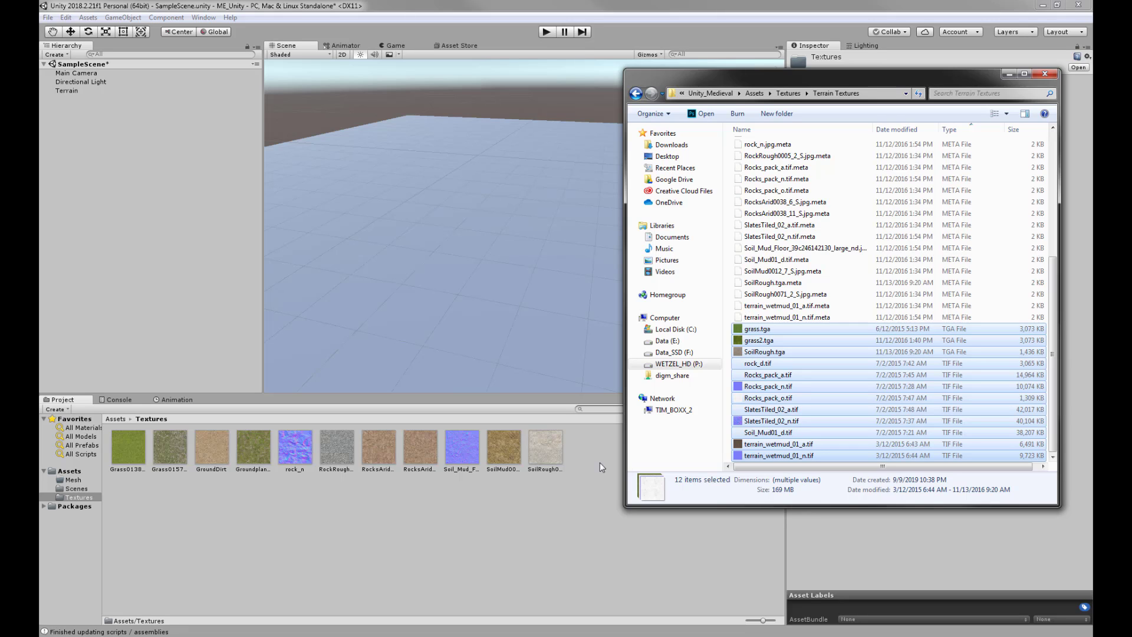
click(526, 514)
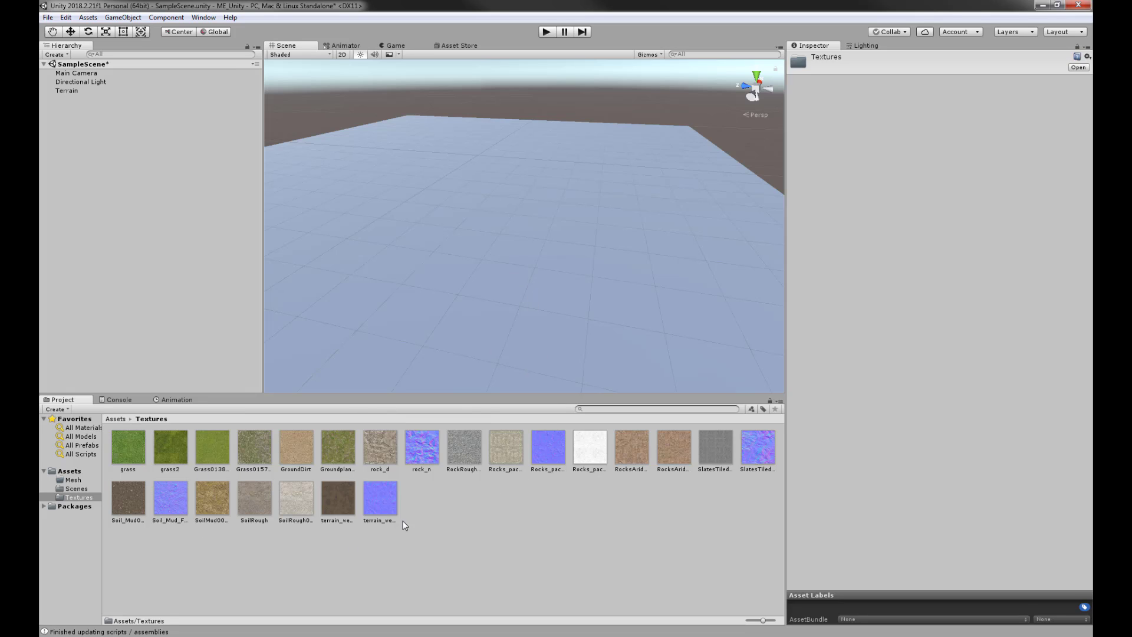
click(417, 449)
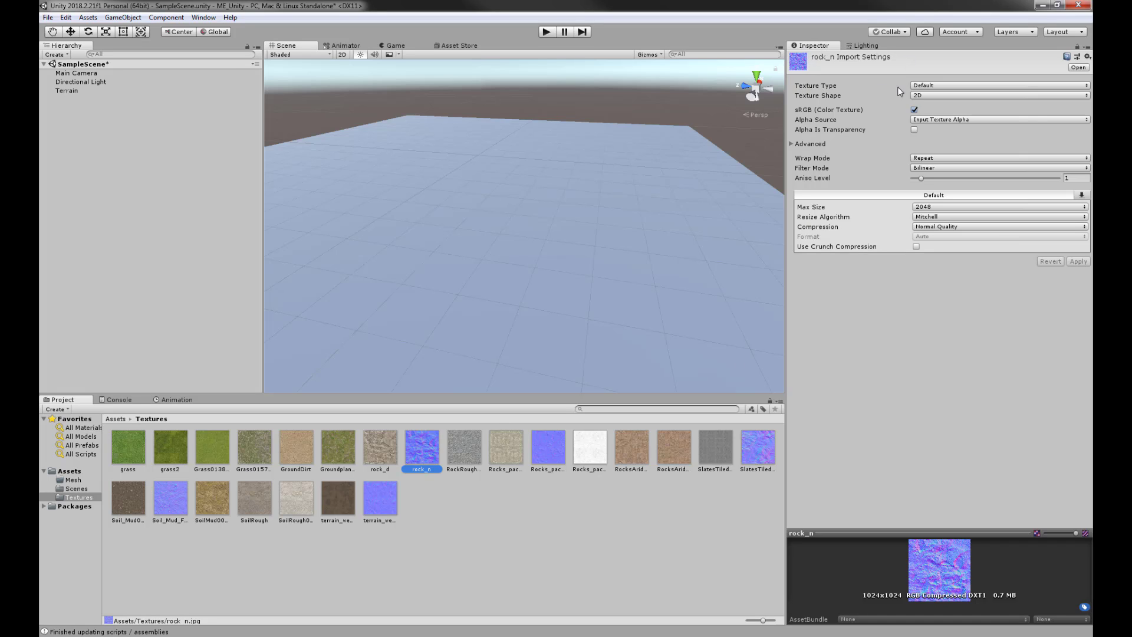
- Set rock_n's Texture Type to Normal map and apply
click(938, 85)
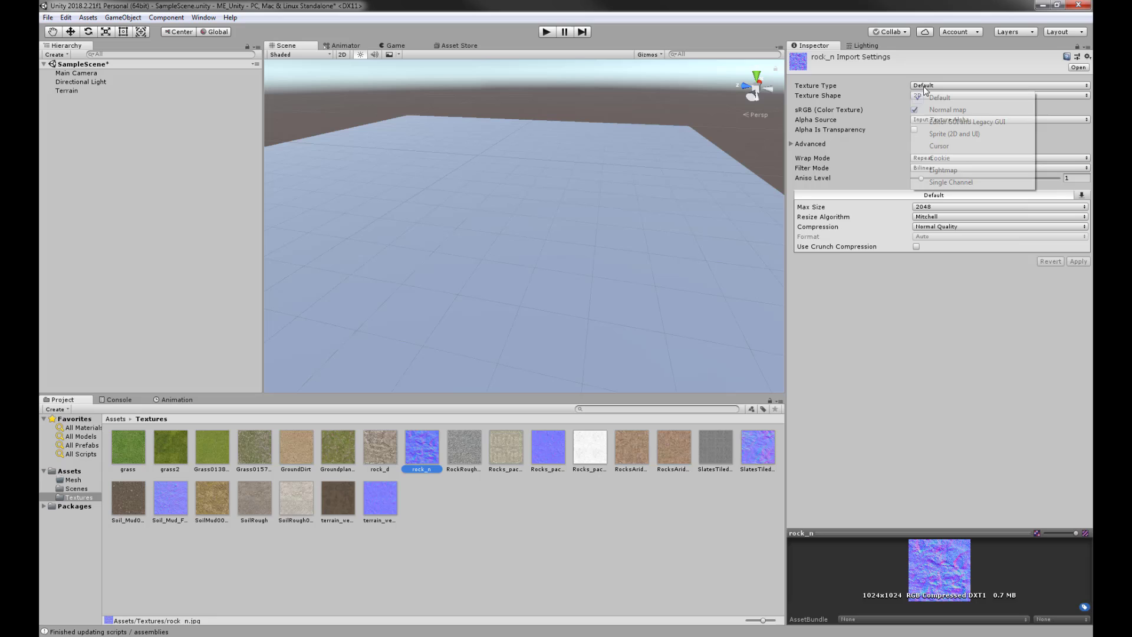
click(943, 110)
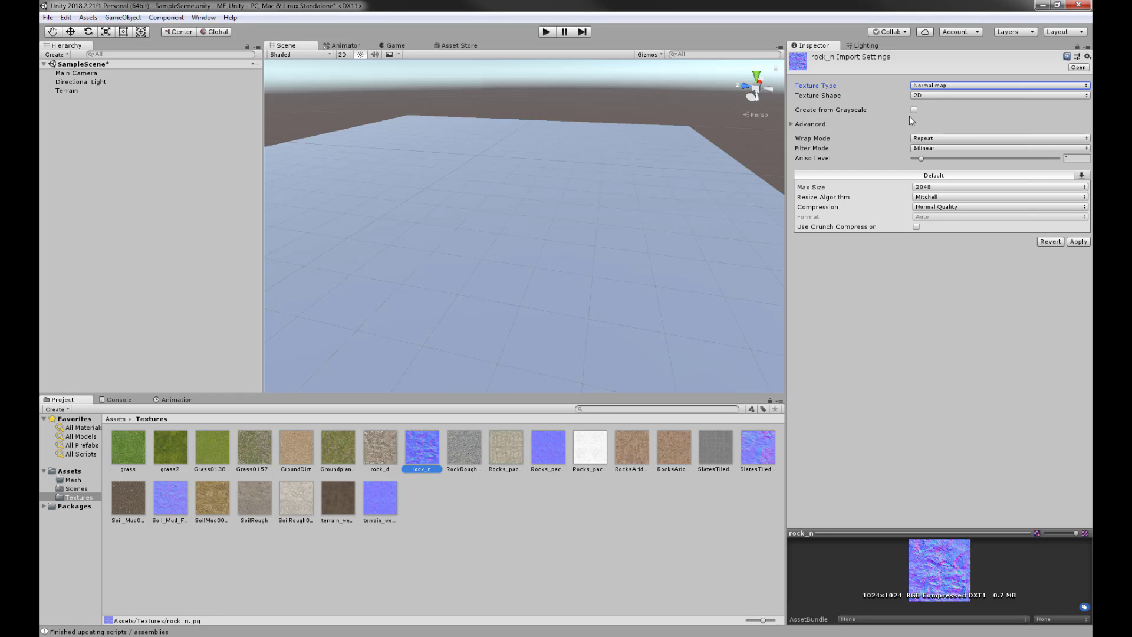
click(1077, 243)
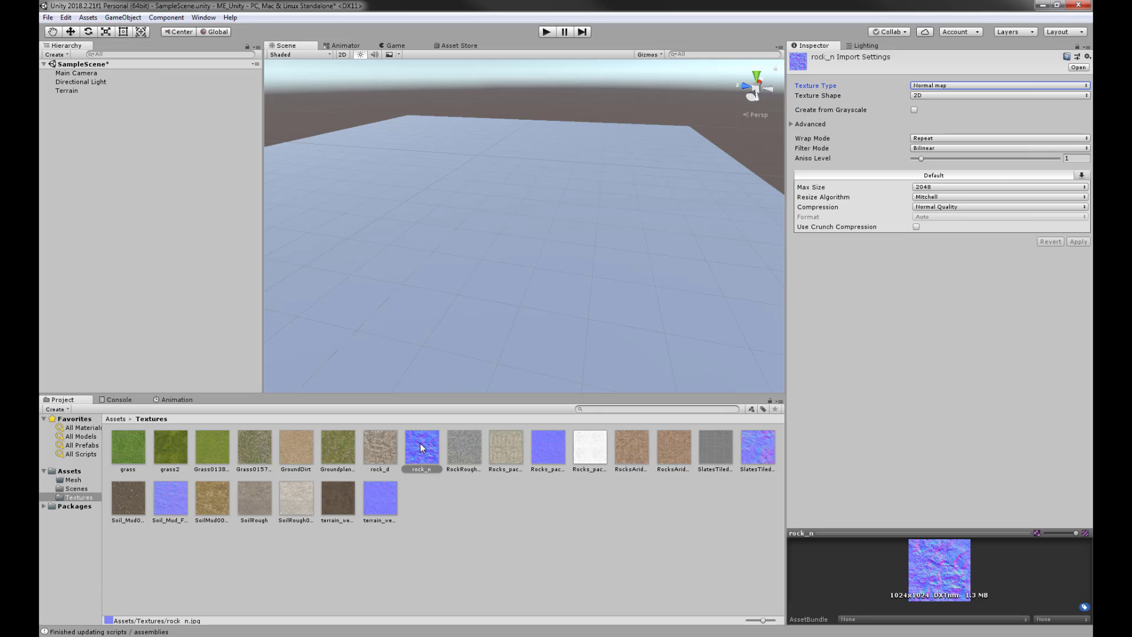
- Set Rocks_pack_n, blue slate, blue soil mud and terrain wetmud normals to Normal map and apply
click(548, 453)
ctrl+click(768, 457)
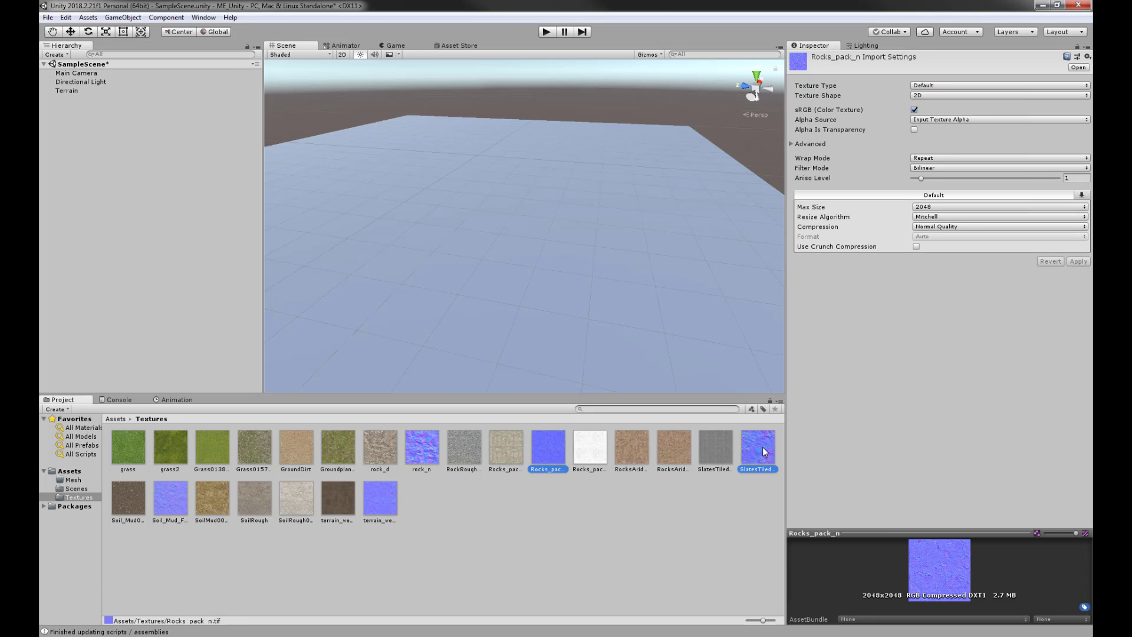
ctrl+click(177, 508)
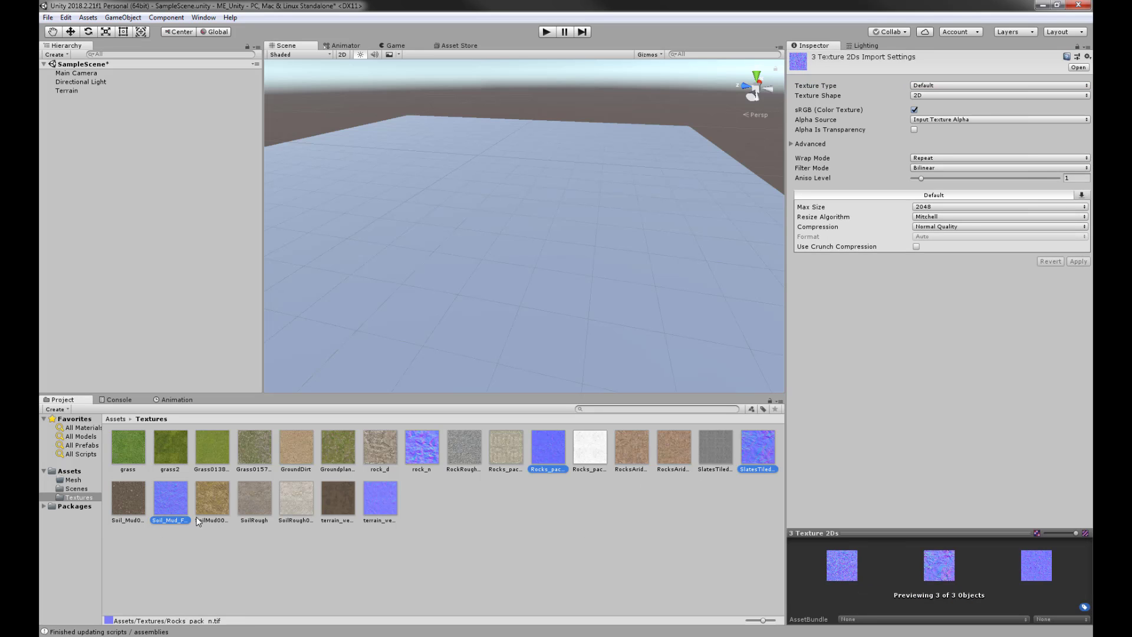
ctrl+click(383, 497)
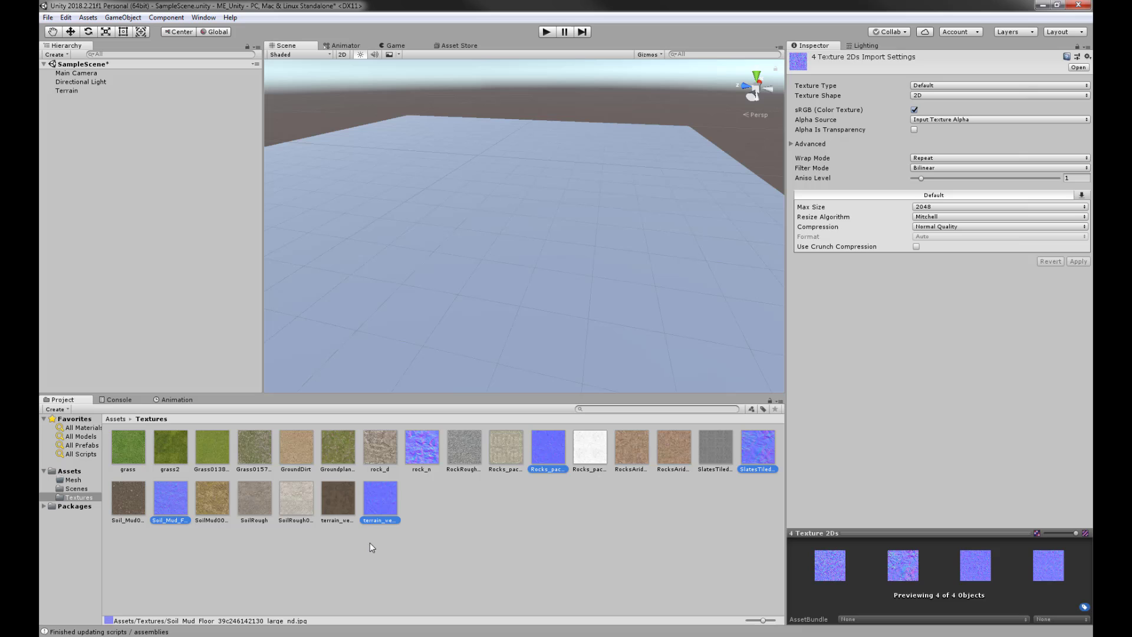
click(930, 85)
click(938, 107)
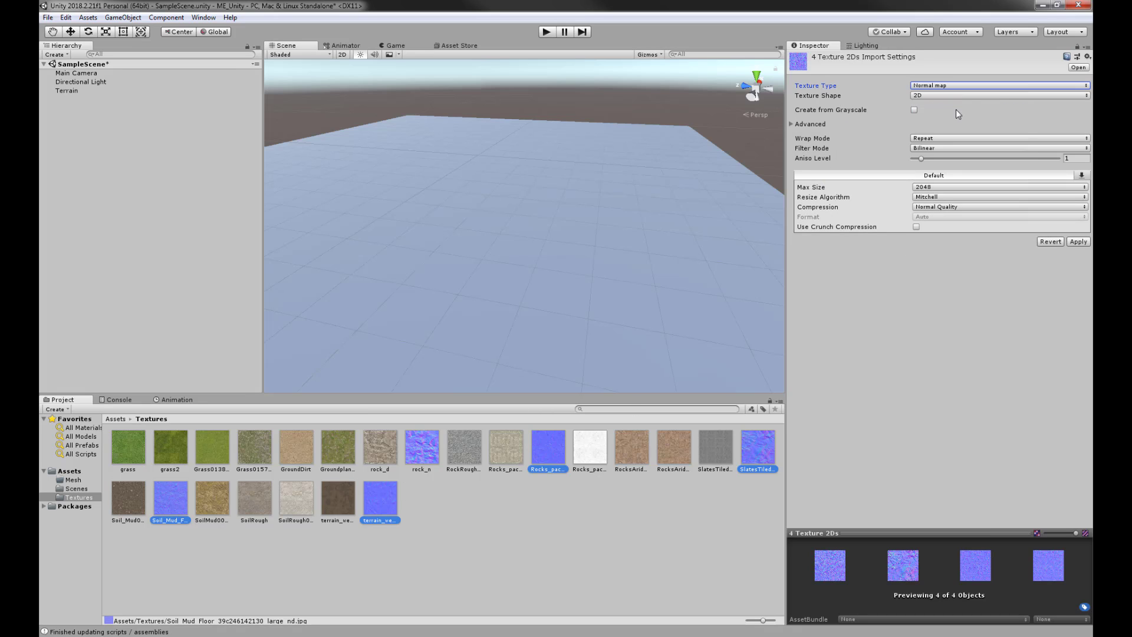
click(1076, 242)
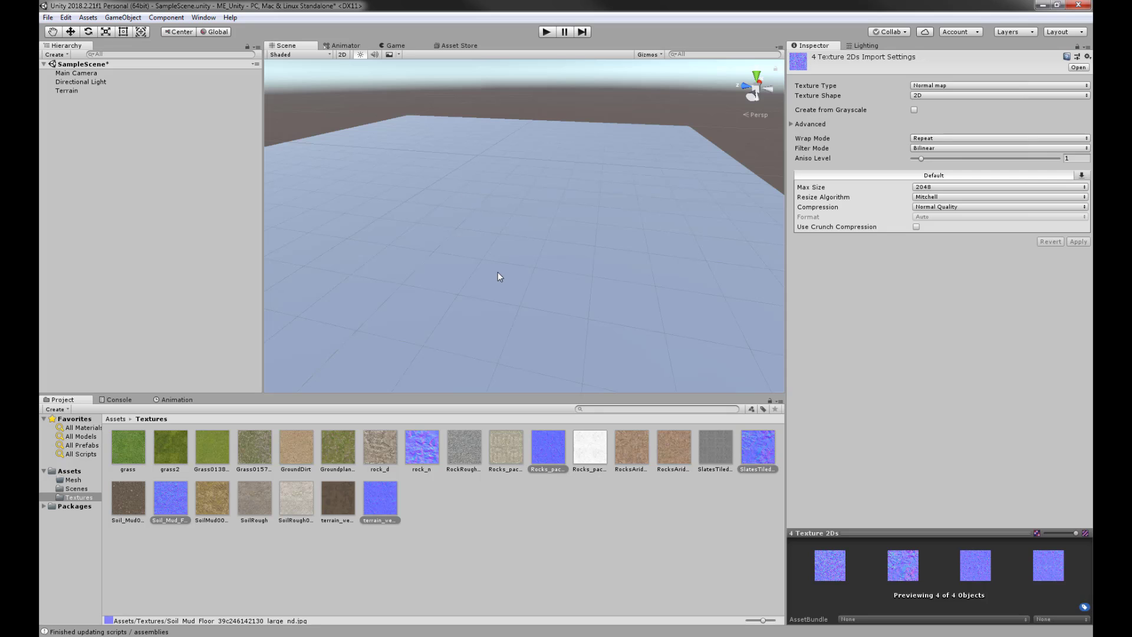
- In Paint Texture, add grass2 as the albedo of the terrain's first layer via Edit Textures > Add Texture
click(506, 253)
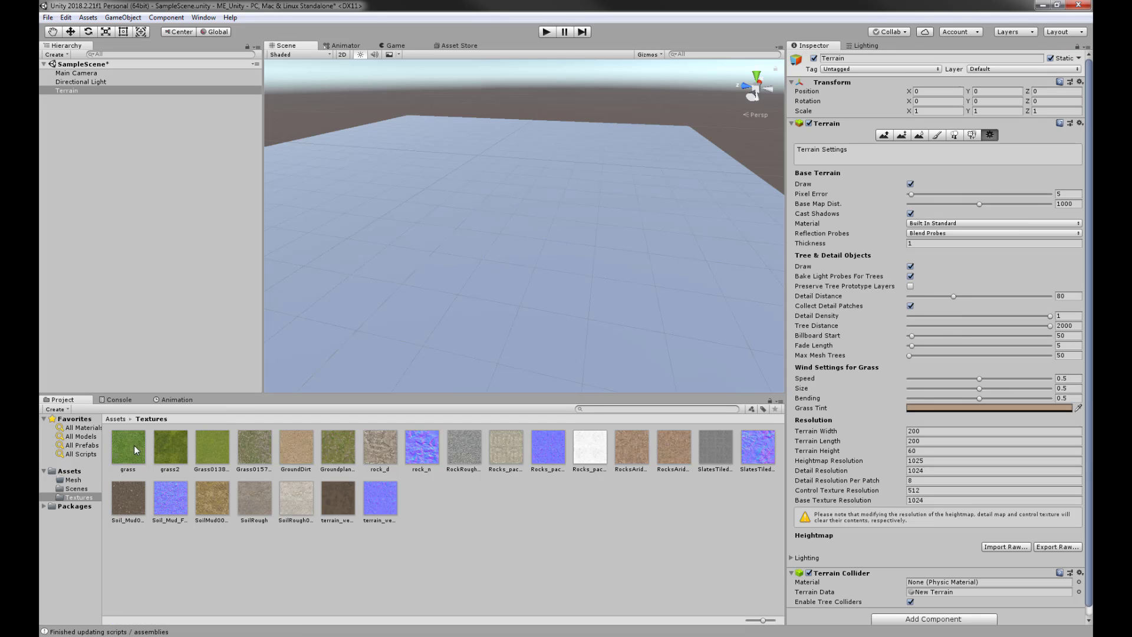
click(938, 136)
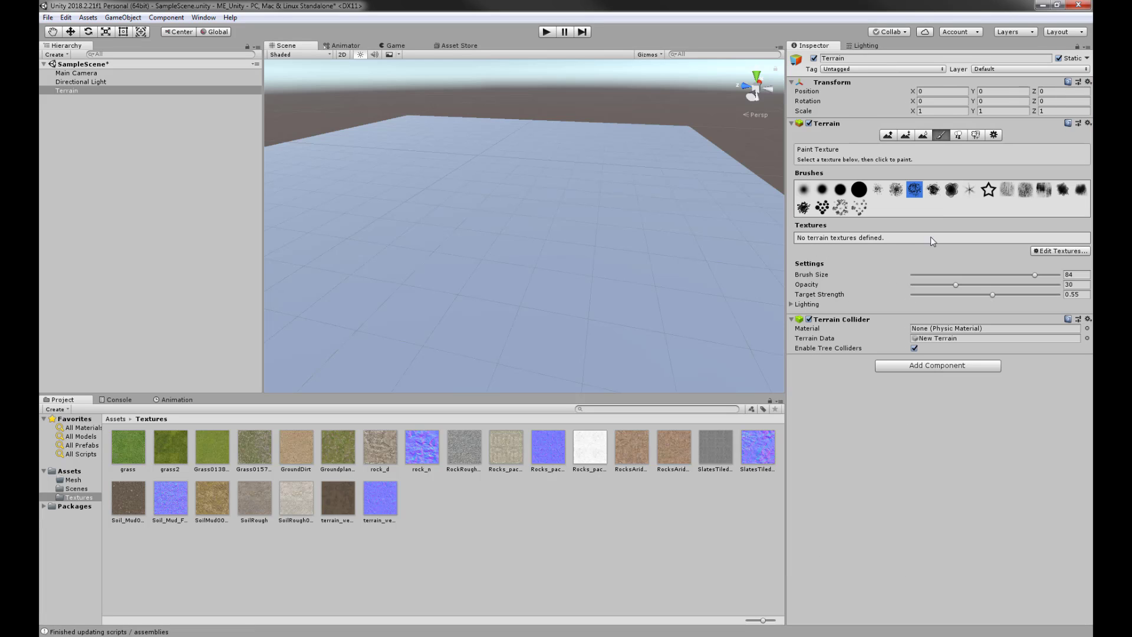
click(1058, 253)
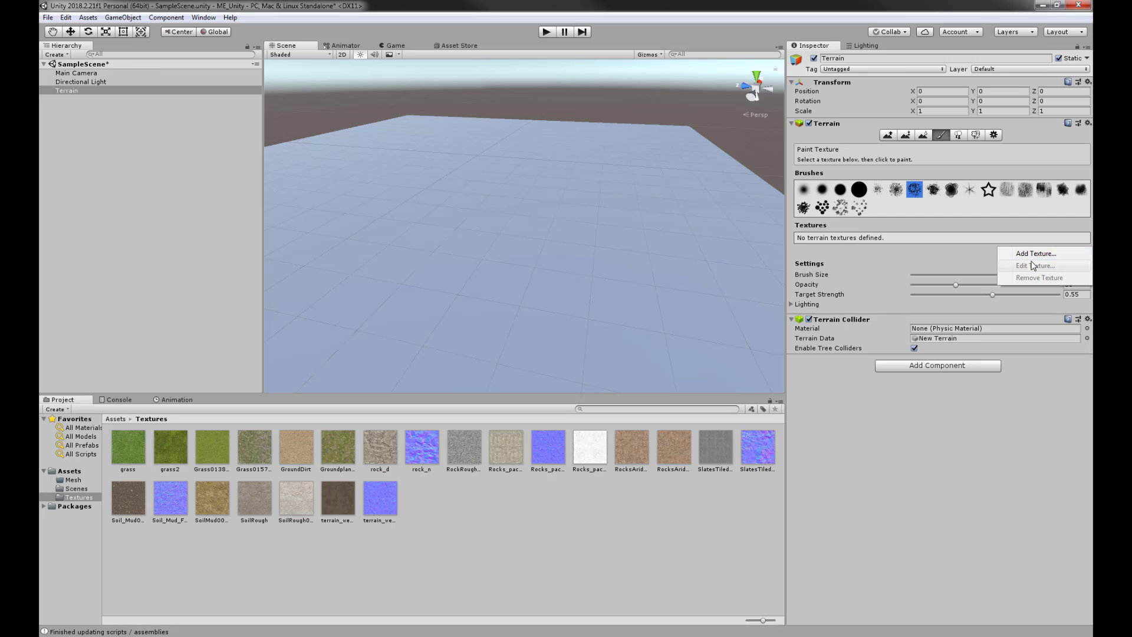
click(1032, 257)
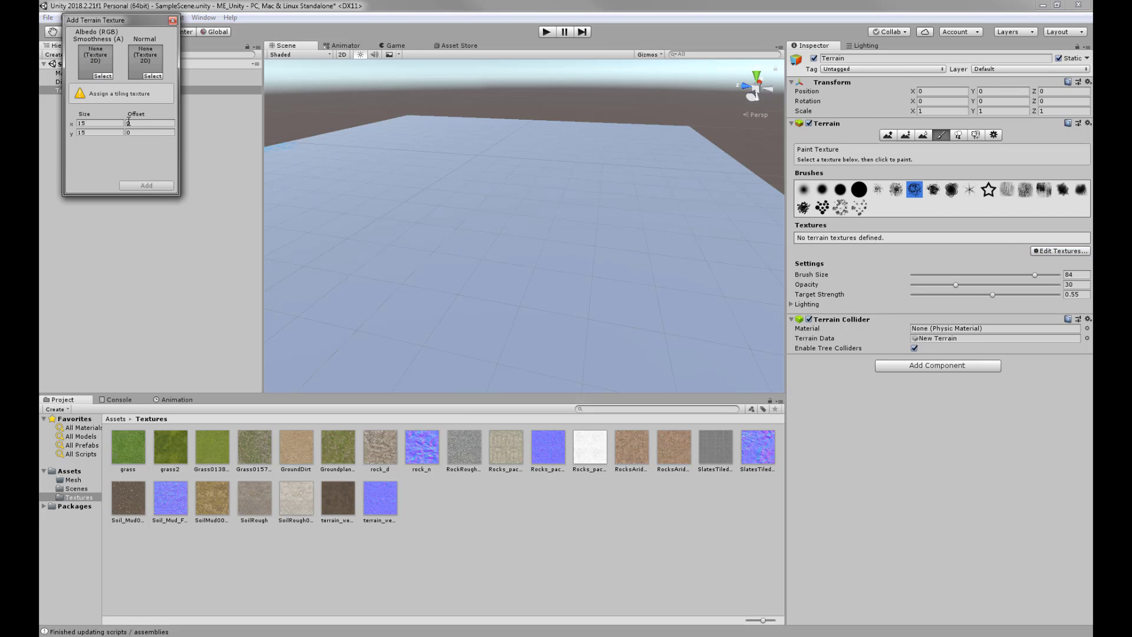
click(104, 77)
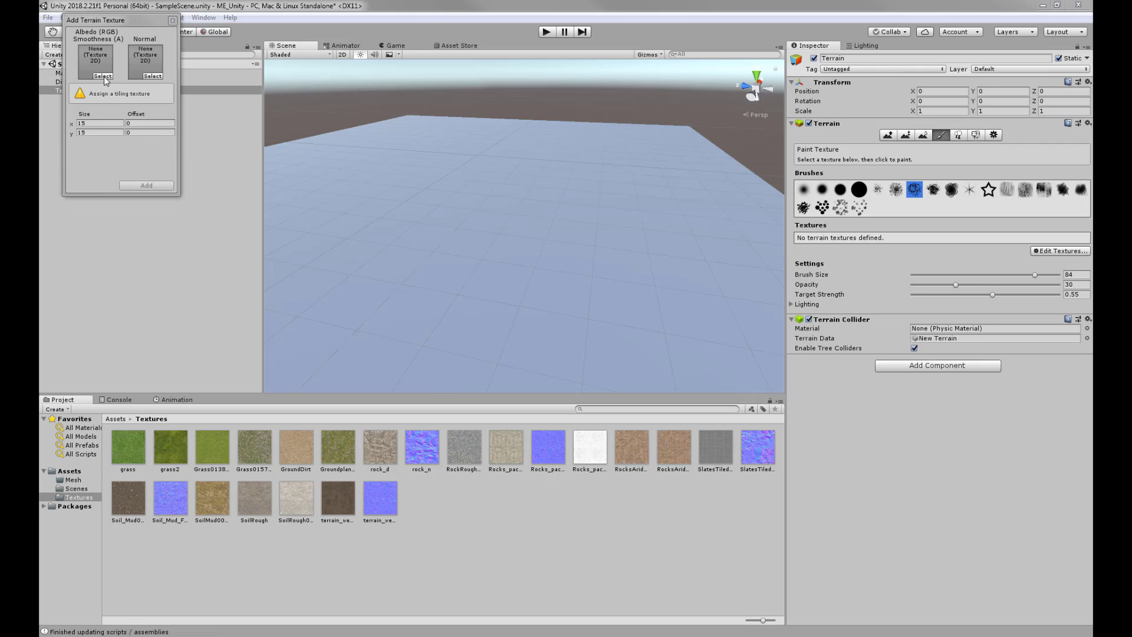
drag(1091, 138, 283, 74)
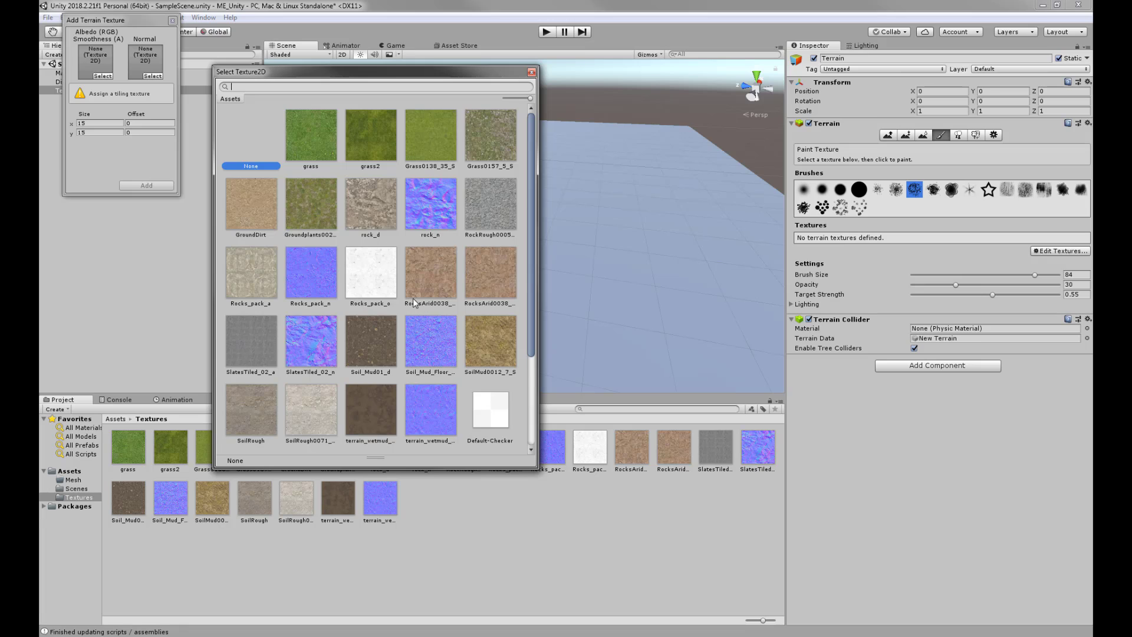
scroll(413, 297, down, 3)
scroll(413, 295, up, 3)
click(363, 142)
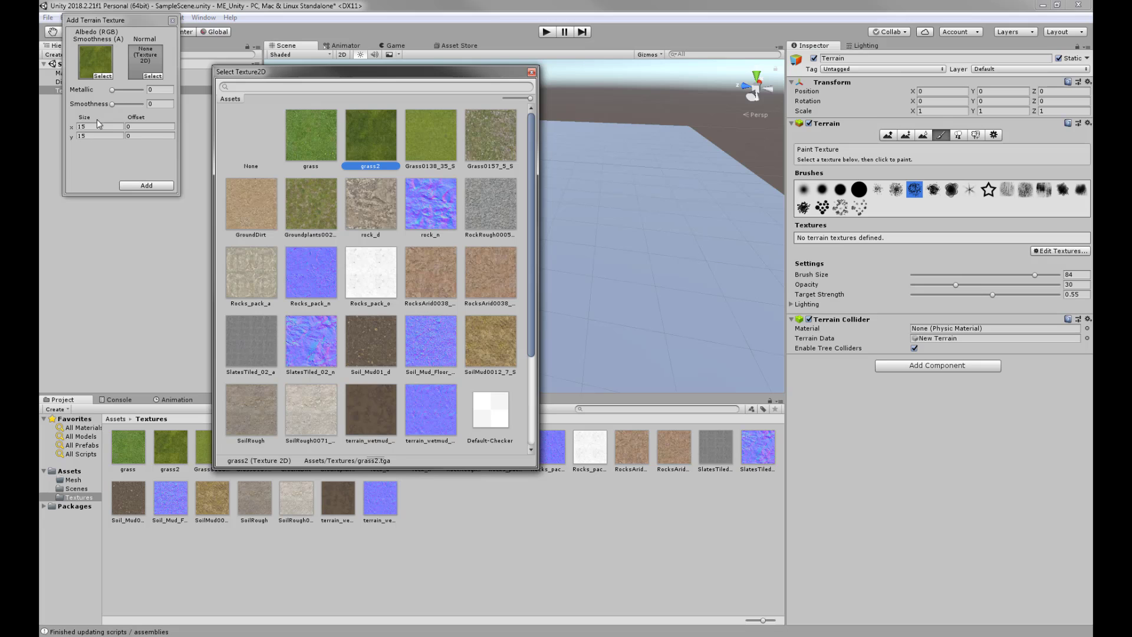
click(146, 184)
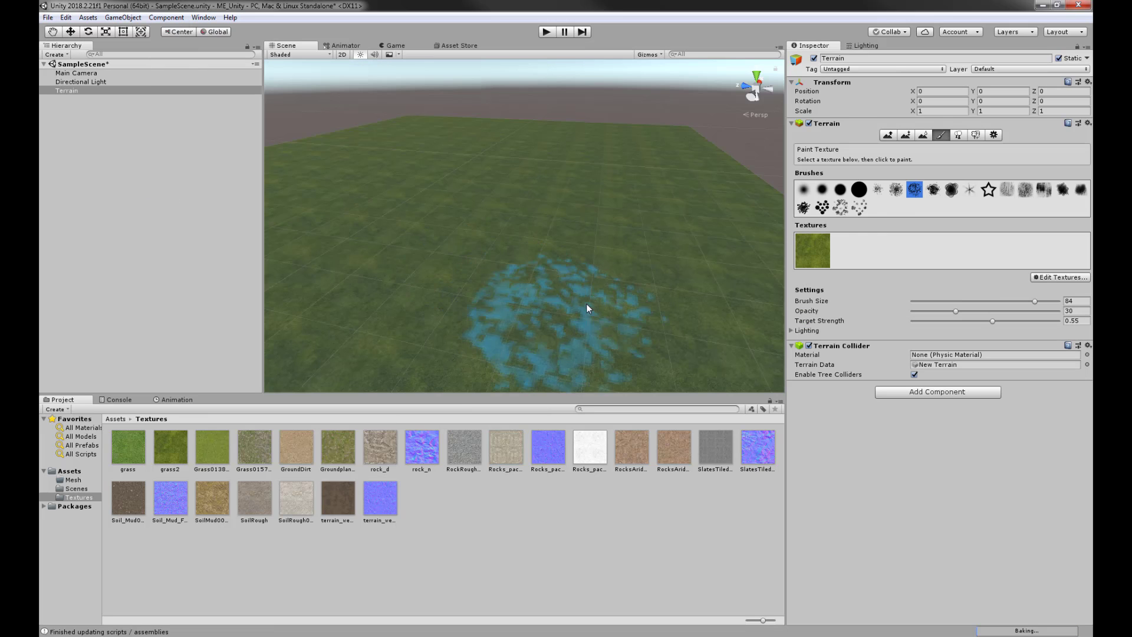
click(803, 189)
- Orbit and tilt the terrain view, then bring up the Asset Store's Standard Assets page
alt+drag(625, 260, 670, 247)
scroll(606, 267, up, 3)
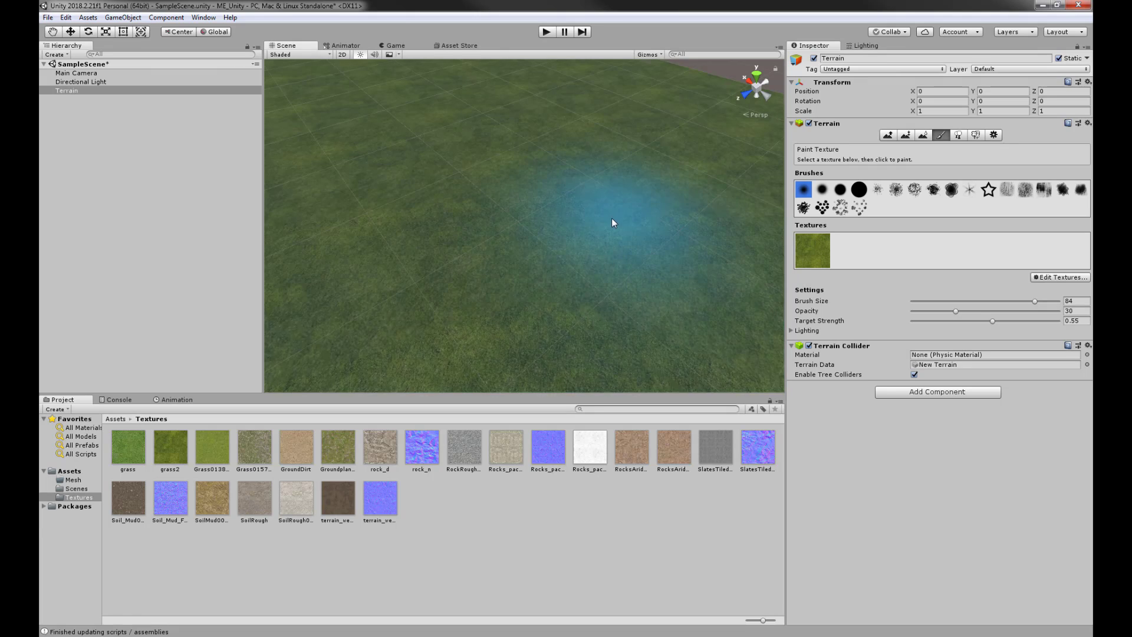
scroll(585, 236, down, 3)
scroll(583, 238, up, 4)
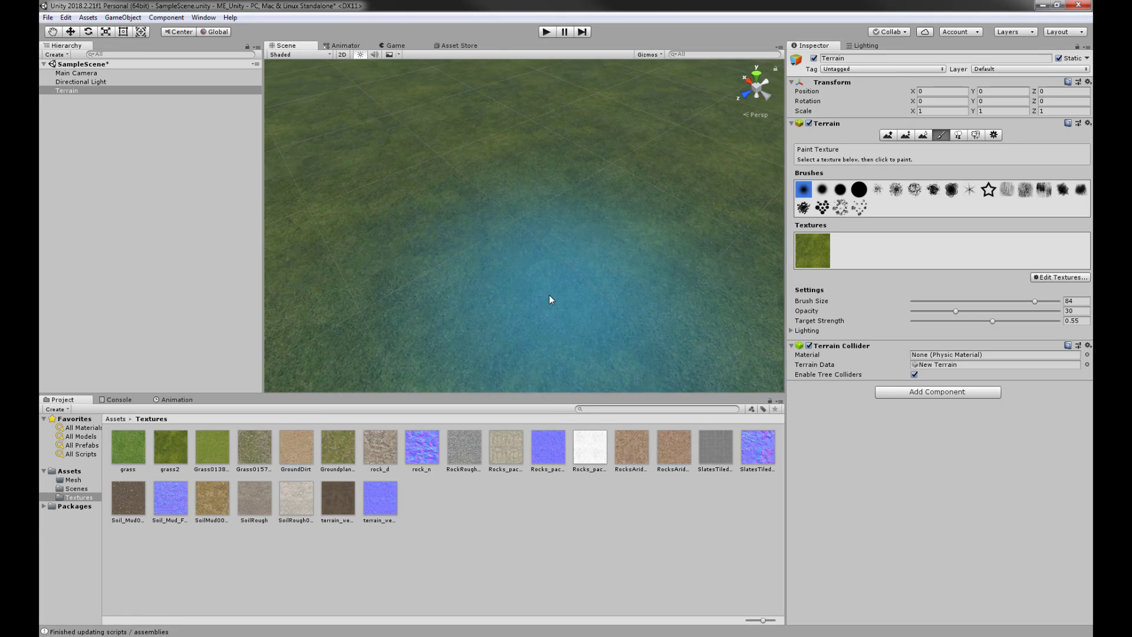
mouse_move(511, 245)
alt+mouse_down()
mouse_move(430, 179)
mouse_move(207, 169)
mouse_move(403, 152)
mouse_move(480, 191)
alt+mouse_up()
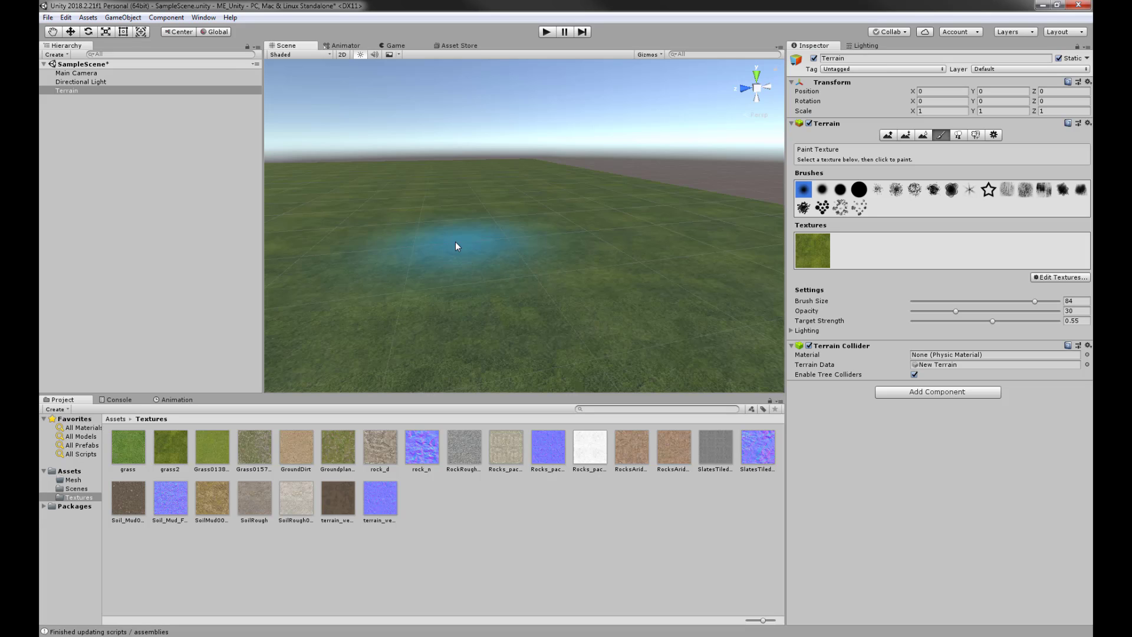
click(456, 46)
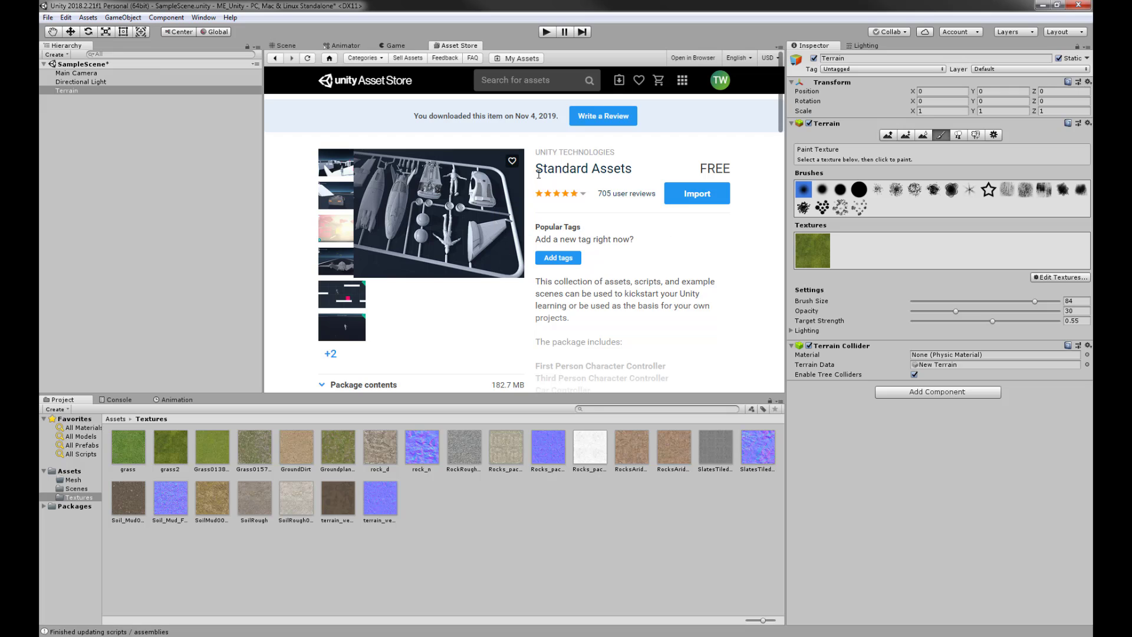
- Import every item of the Standard Assets package into the project's Assets
drag(537, 171, 647, 169)
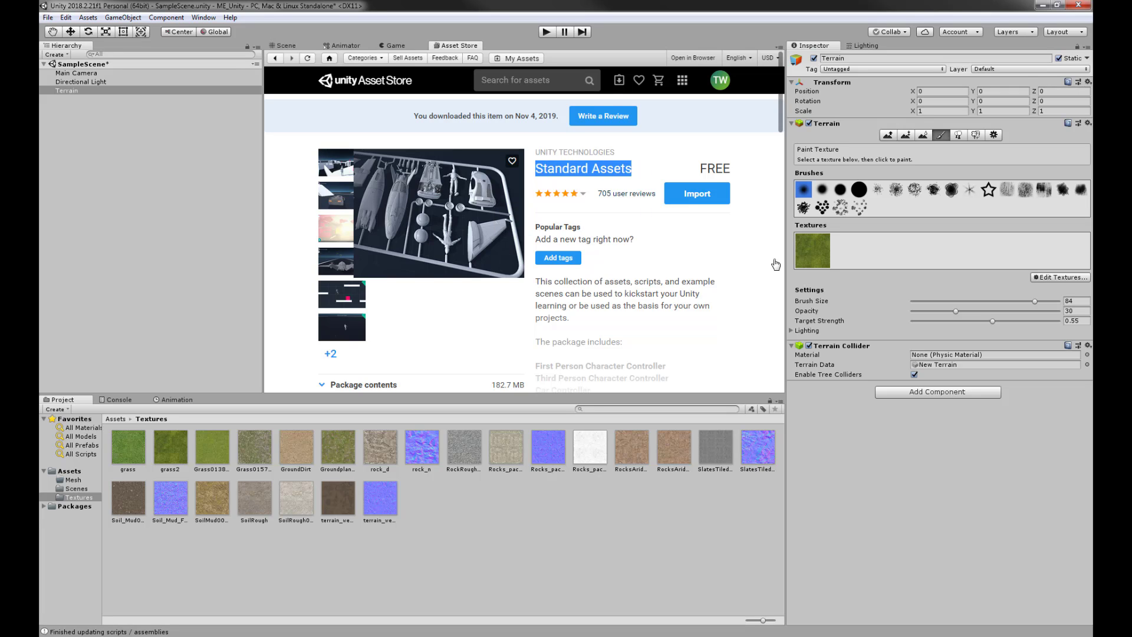
click(693, 198)
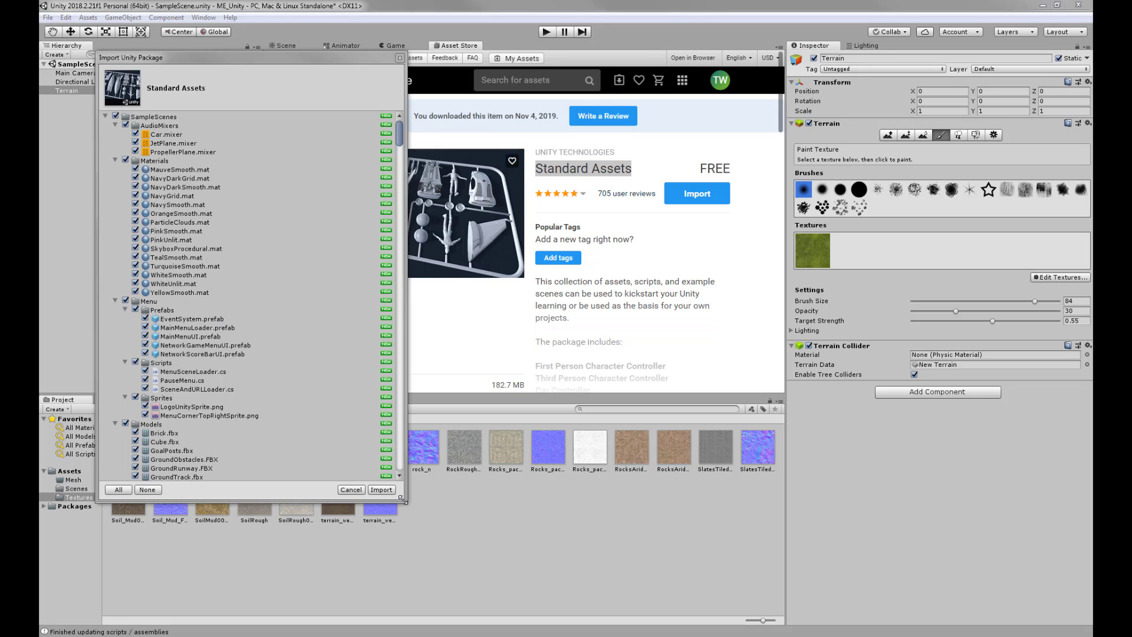
click(381, 490)
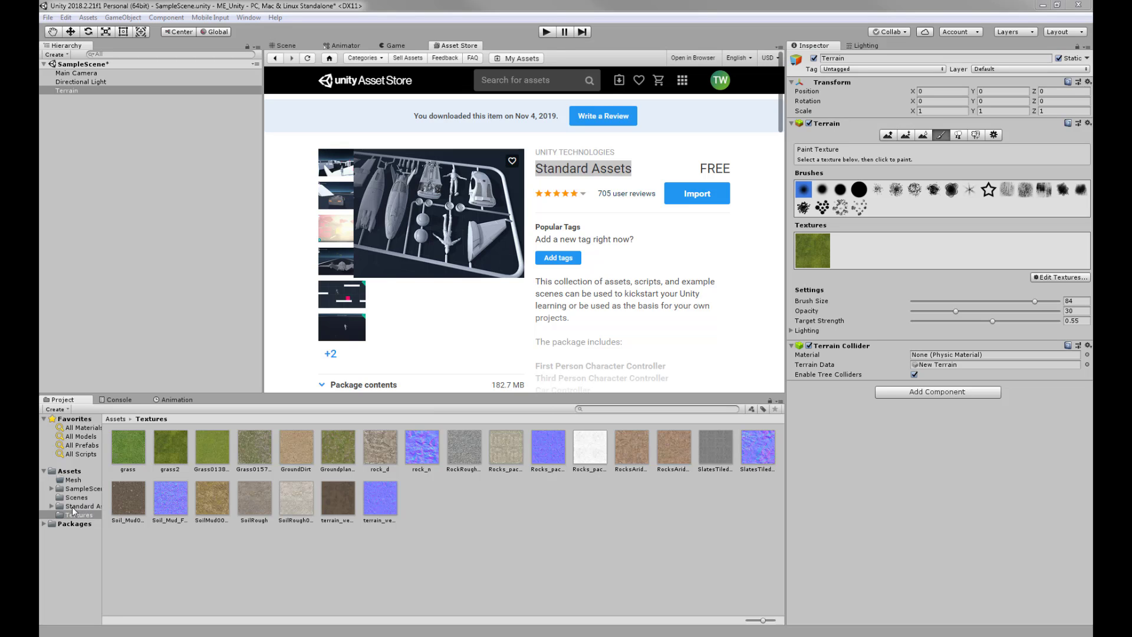
- In the Scene, browse to Standard Assets > Characters > FirstPersonCharacter > Prefabs and select FPSController
click(285, 45)
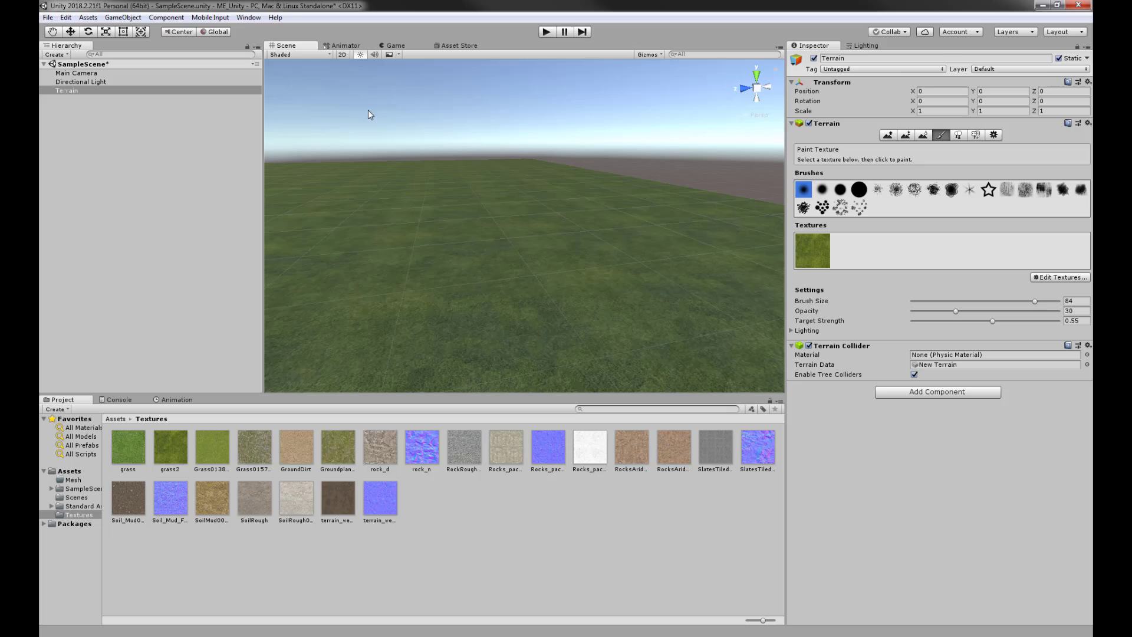
click(72, 506)
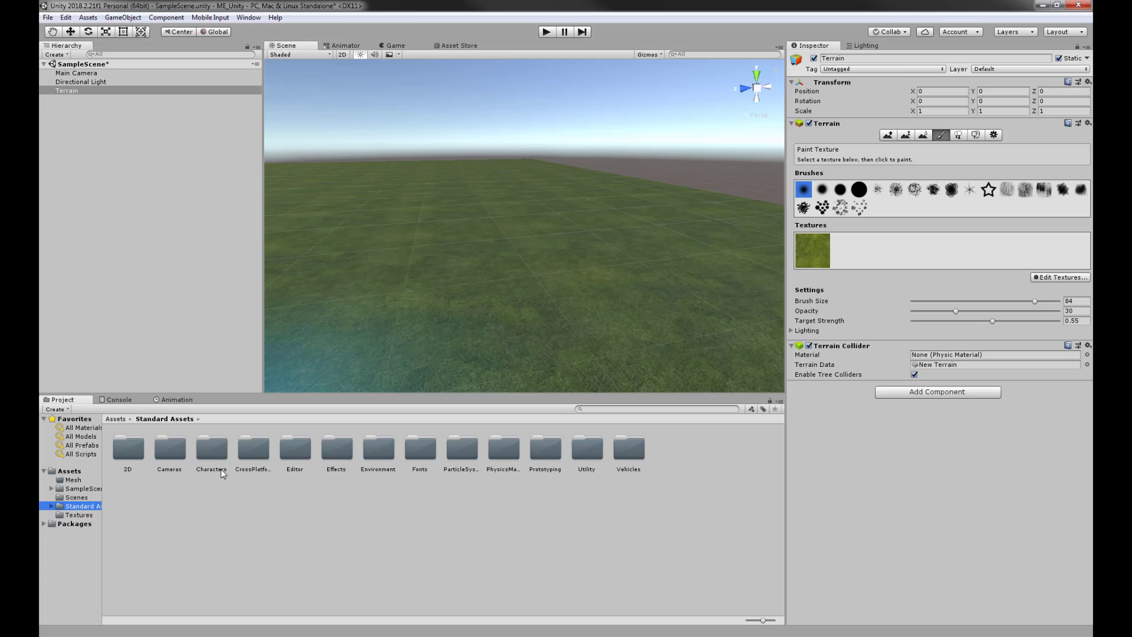
double_click(211, 451)
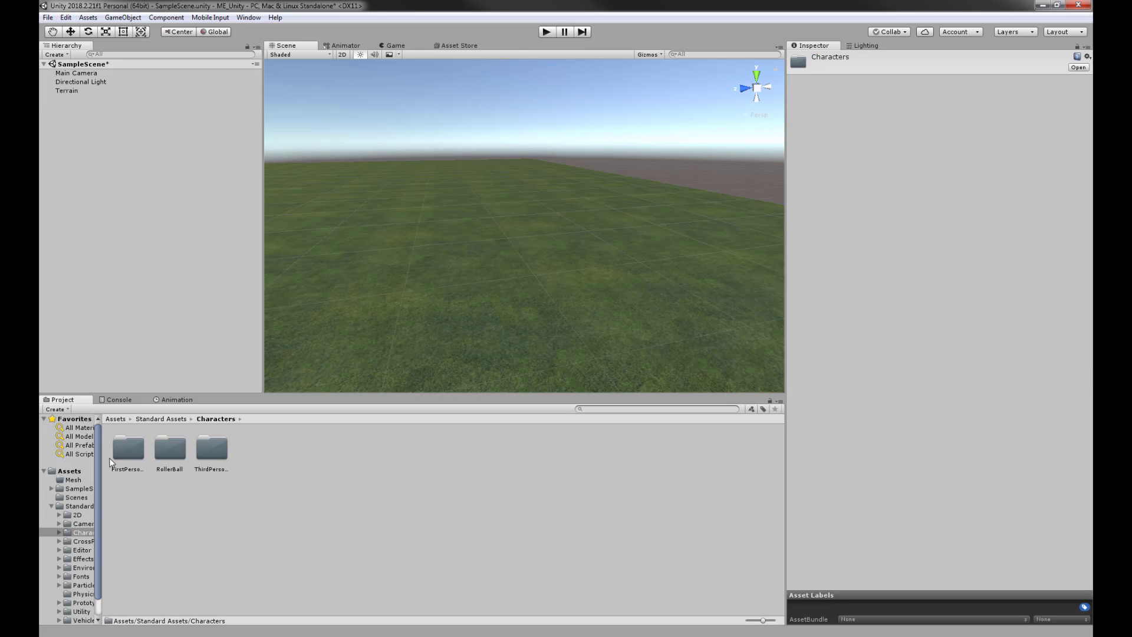
double_click(126, 451)
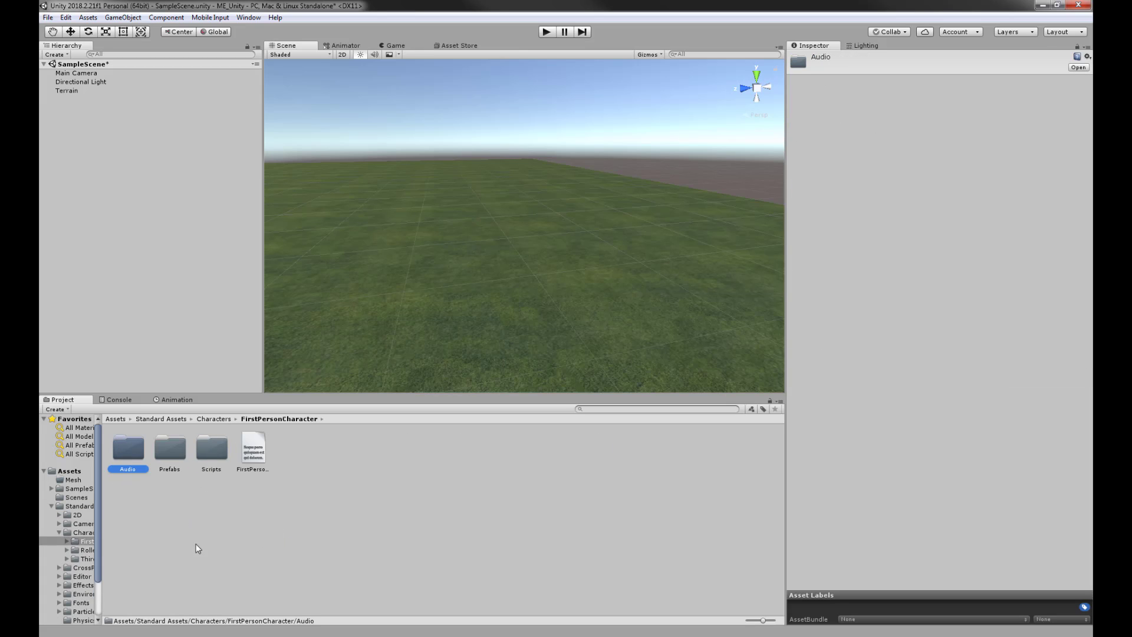
double_click(168, 448)
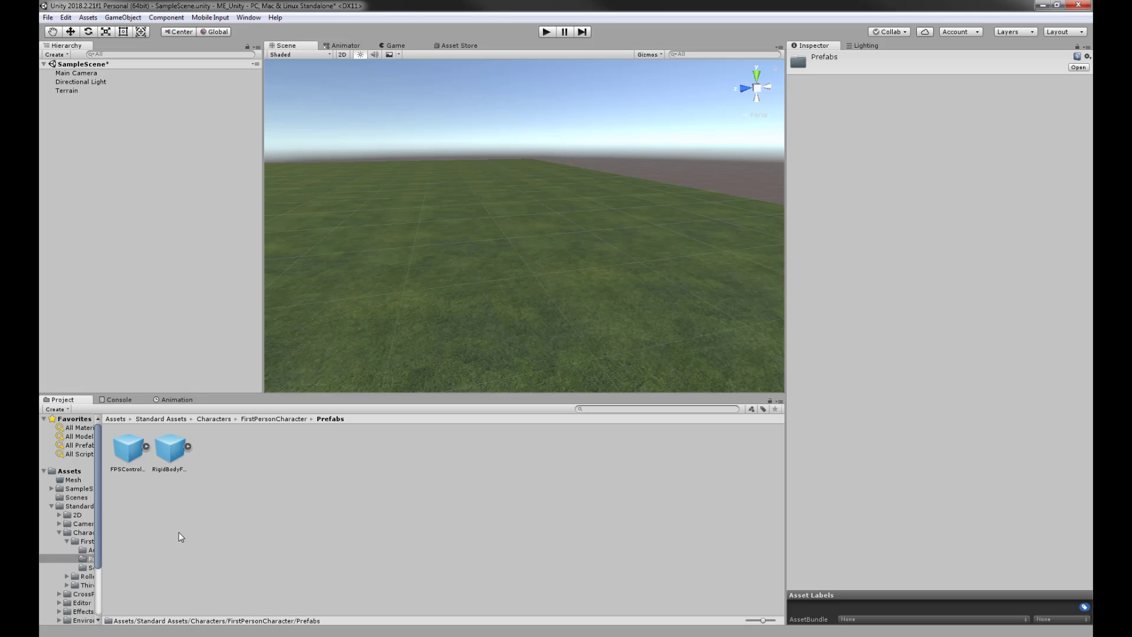
click(128, 452)
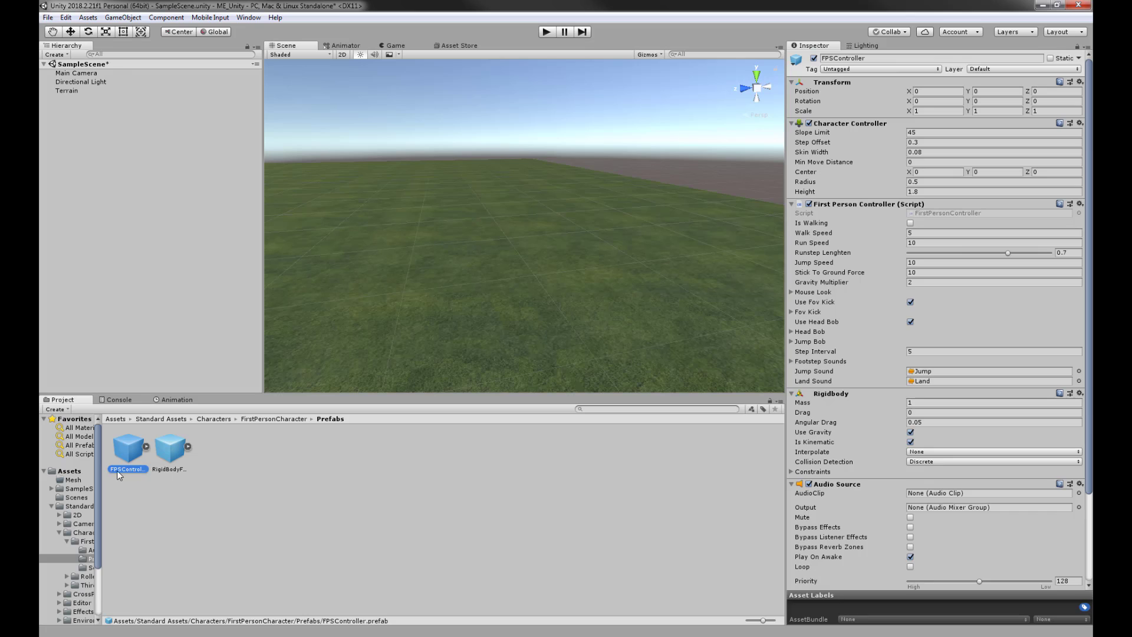
- Add an FPSController to the Hierarchy and move it above the terrain at X 6.92, Y 1.31, Z 6.57
drag(125, 450, 88, 150)
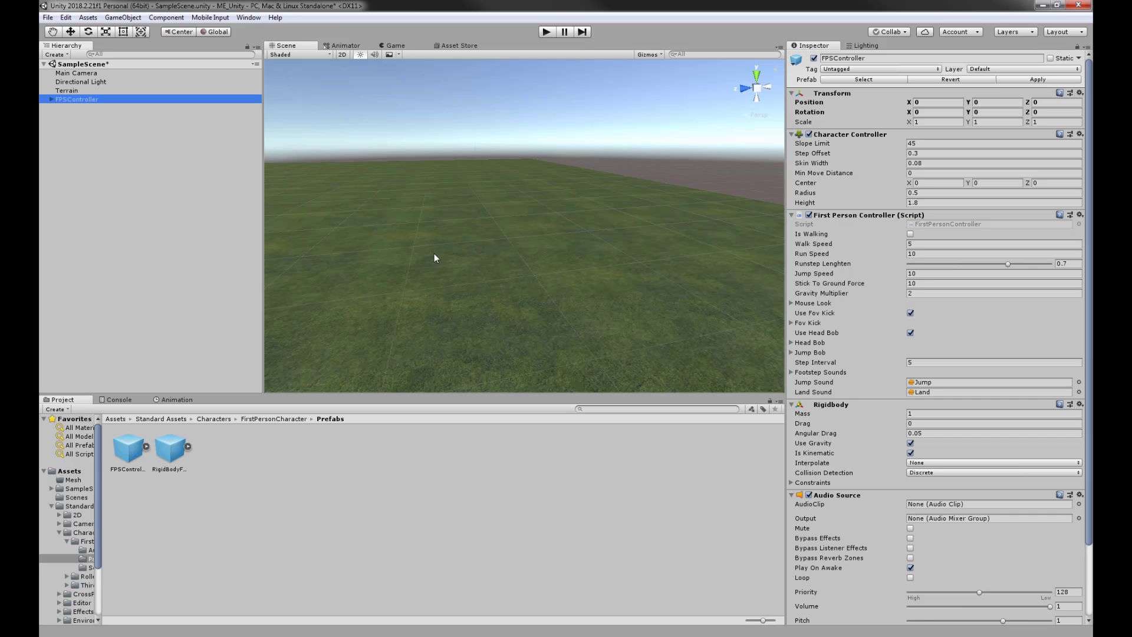
key(f)
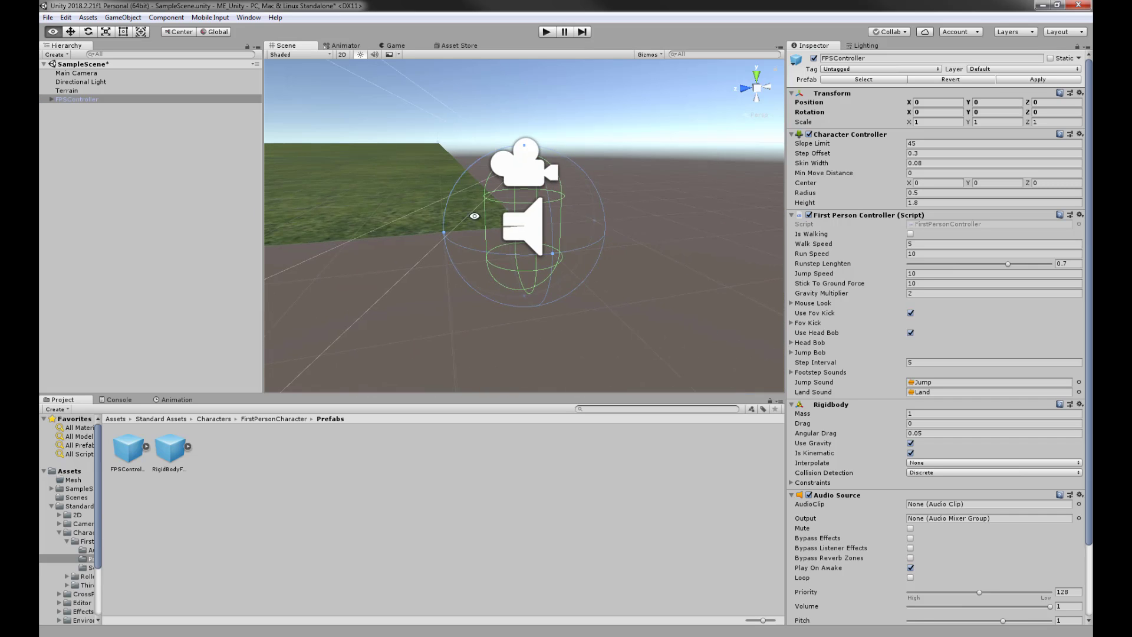
right_drag(474, 216, 651, 314)
key(w)
drag(651, 318, 294, 133)
right_drag(424, 197, 498, 171)
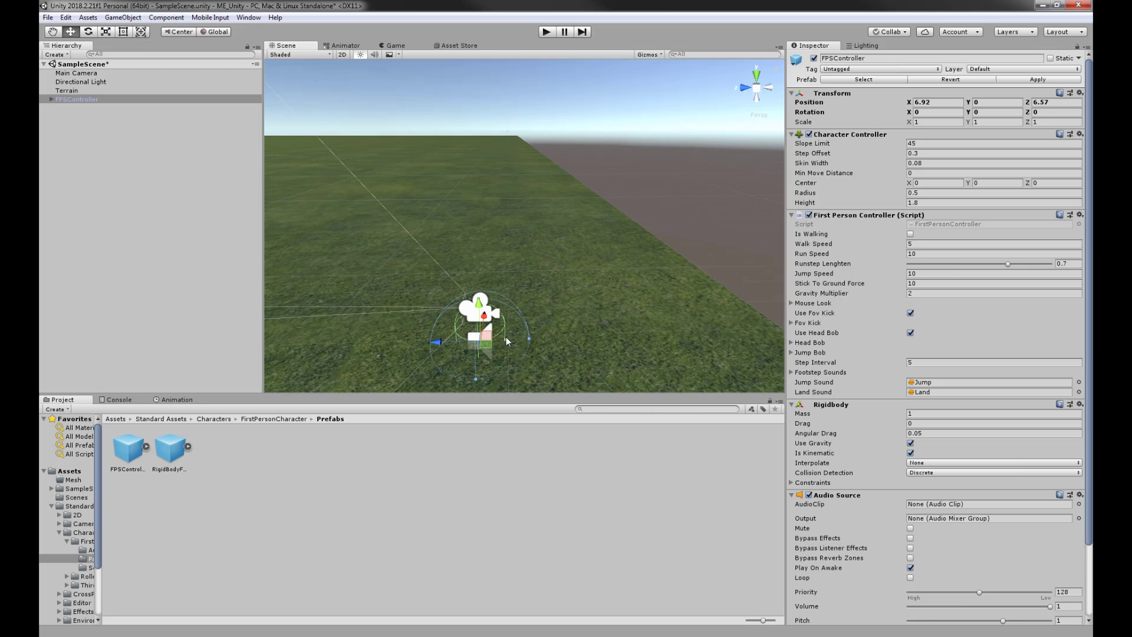
alt+drag(507, 339, 491, 309)
middle_drag(491, 322, 492, 259)
drag(489, 268, 548, 76)
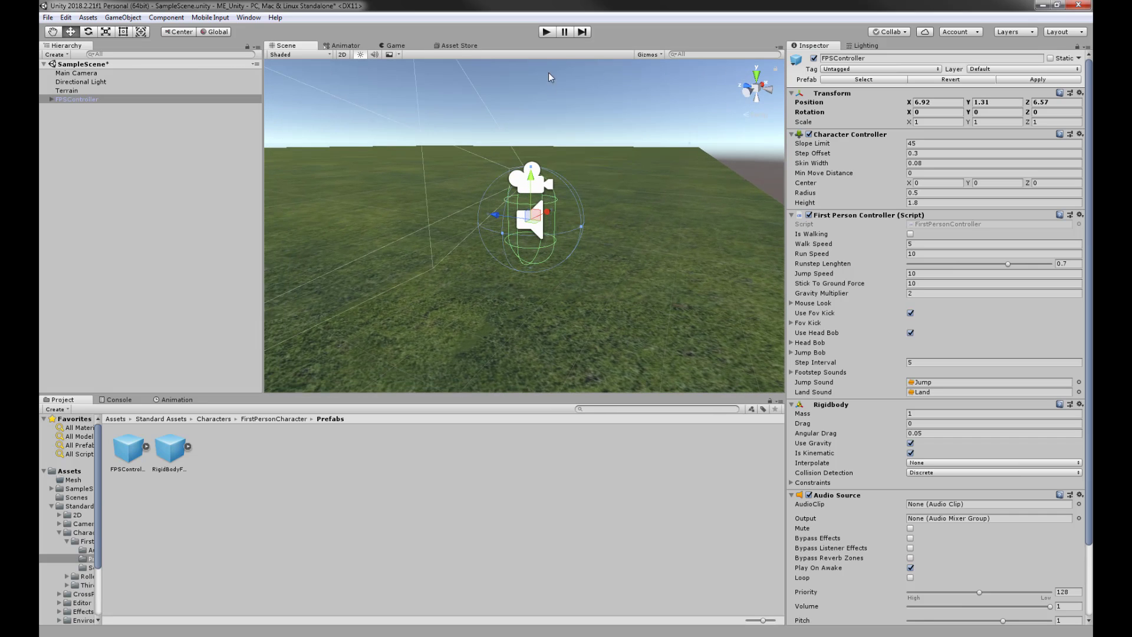
click(546, 34)
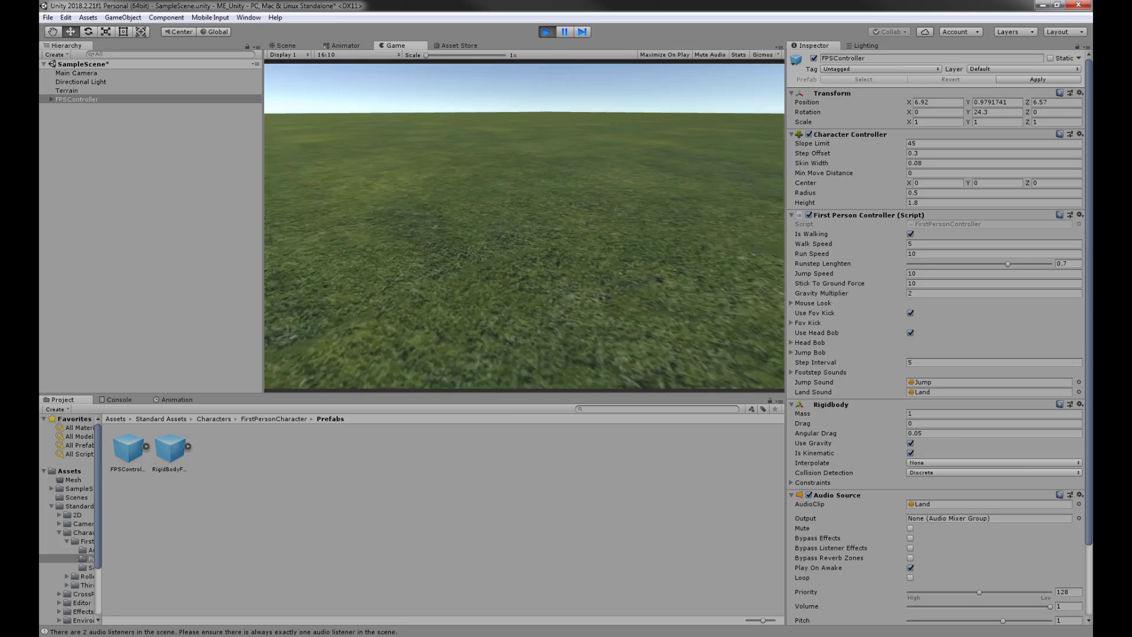
key(w)
key(w)
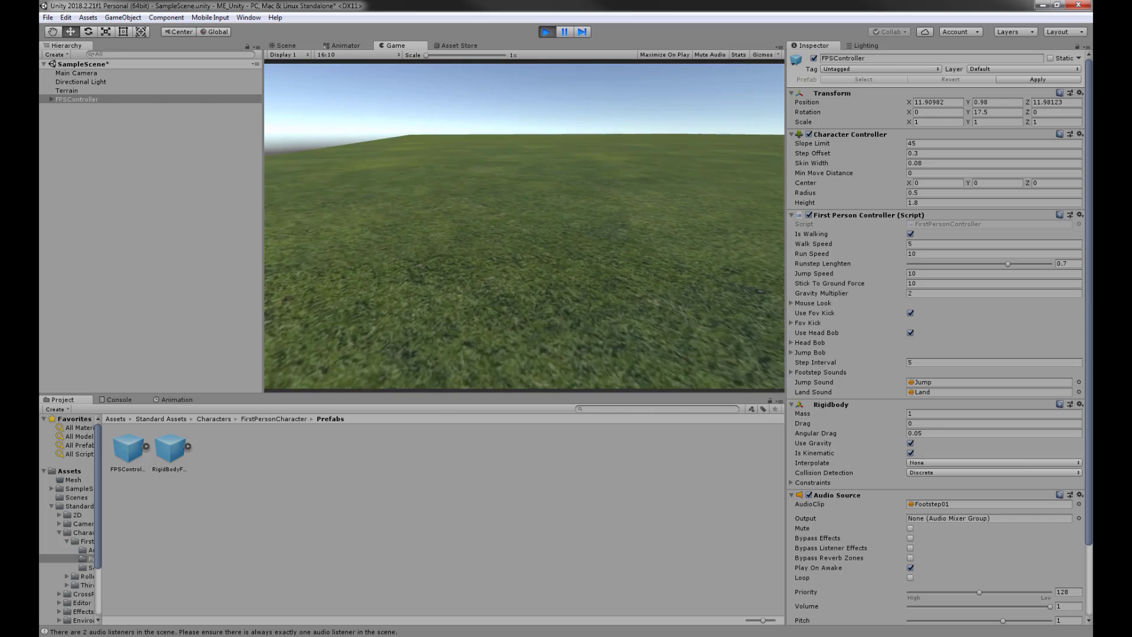
key(w)
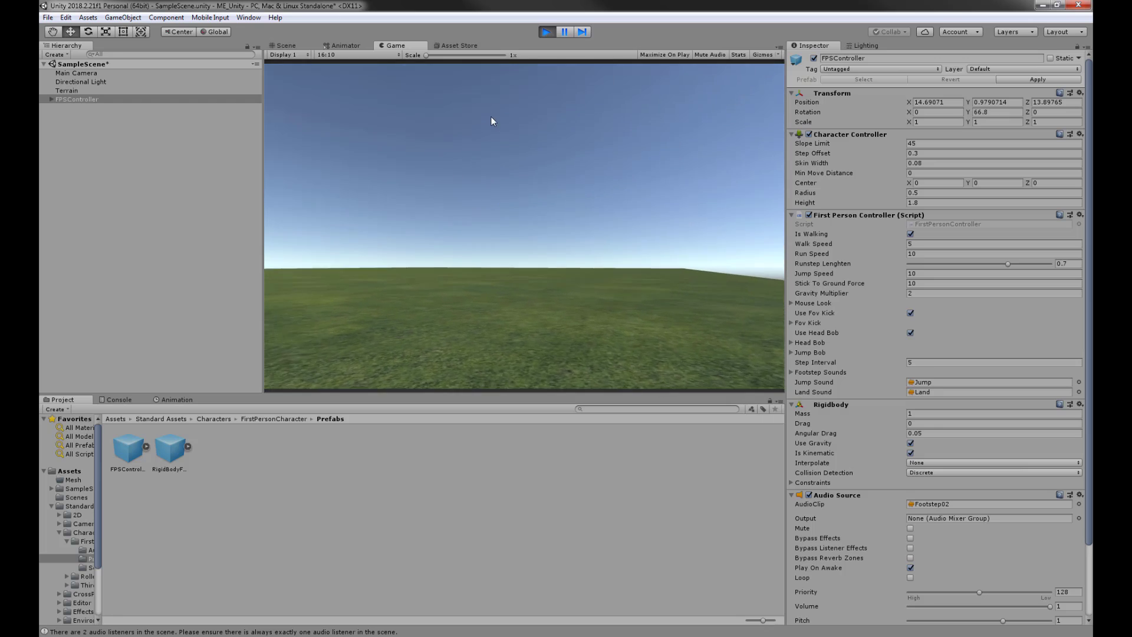
click(546, 31)
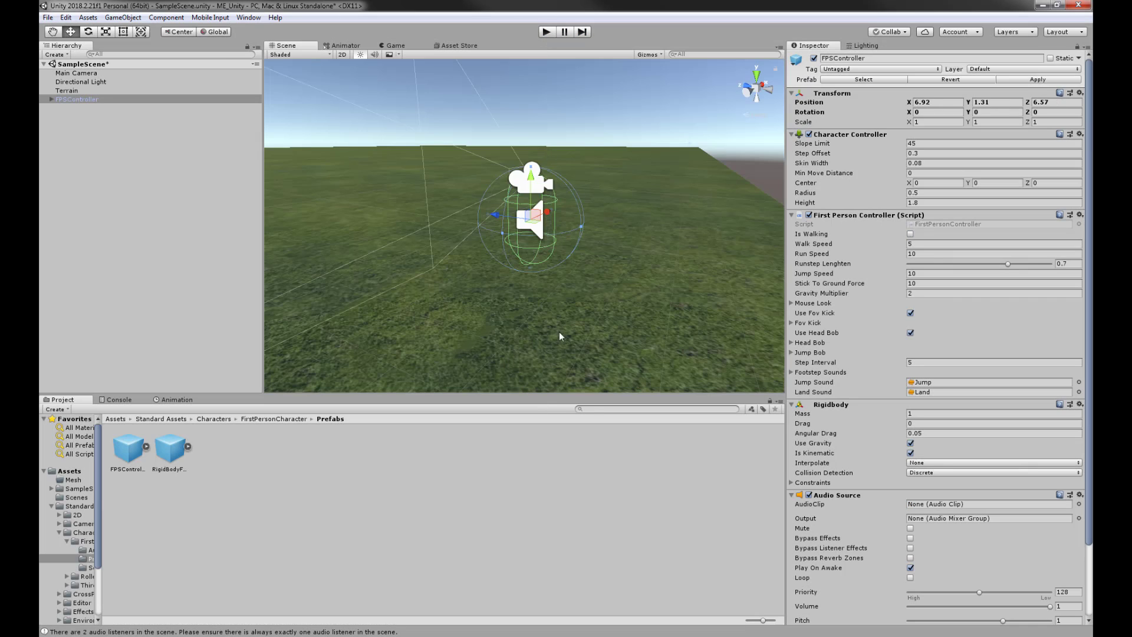
- Select the terrain and open the grass layer's Edit Texture settings in Paint Texture mode
scroll(536, 324, up, 8)
scroll(388, 343, down, 2)
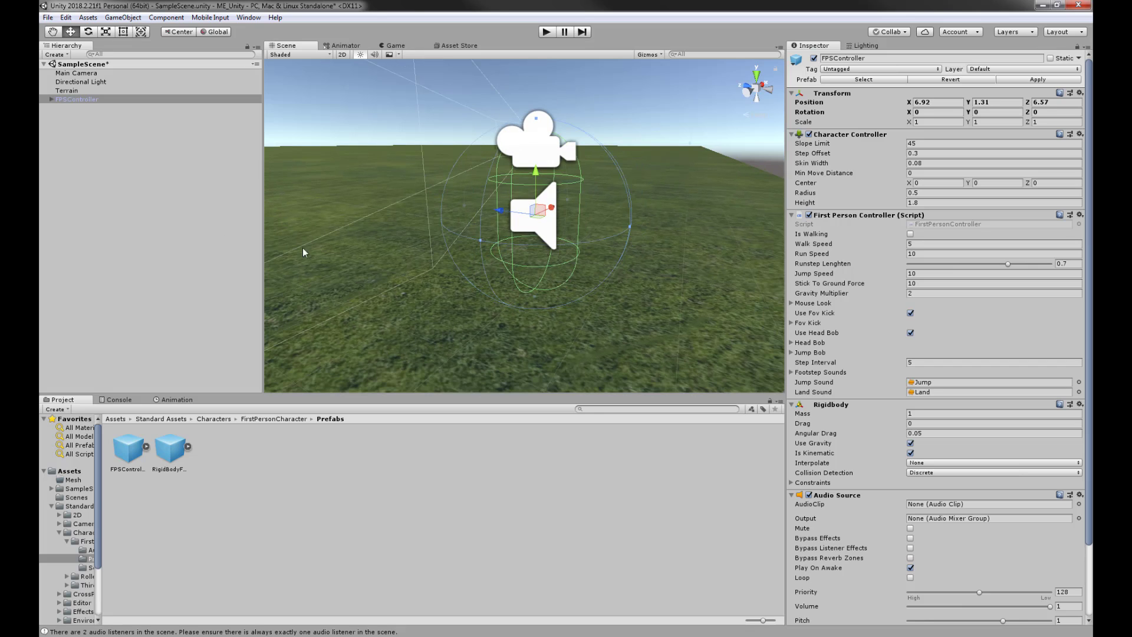
click(399, 339)
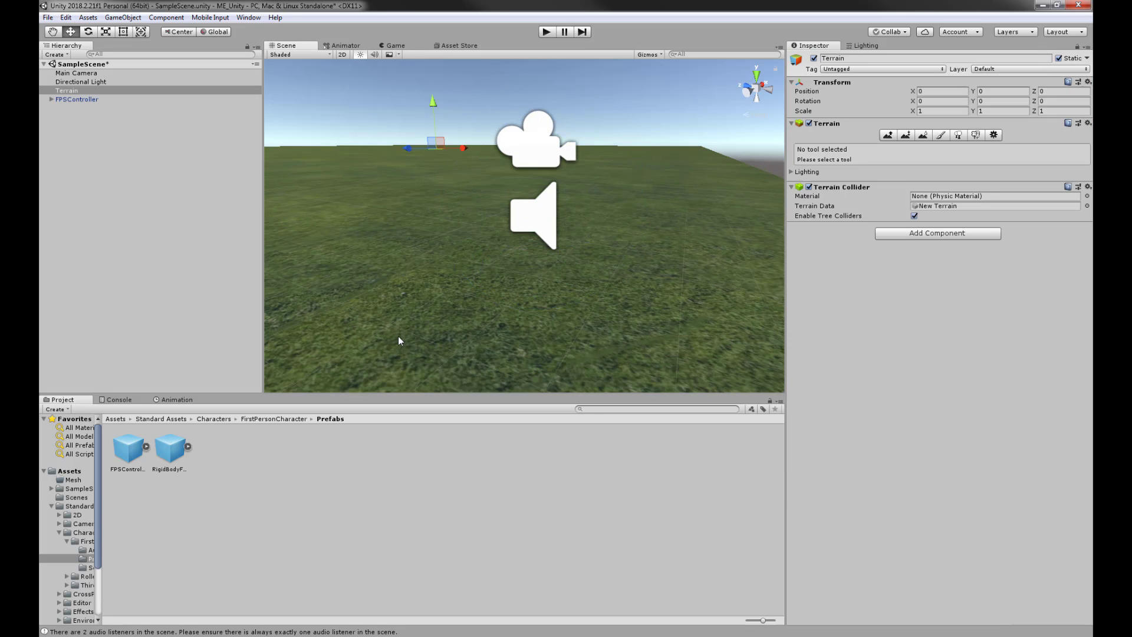
click(941, 135)
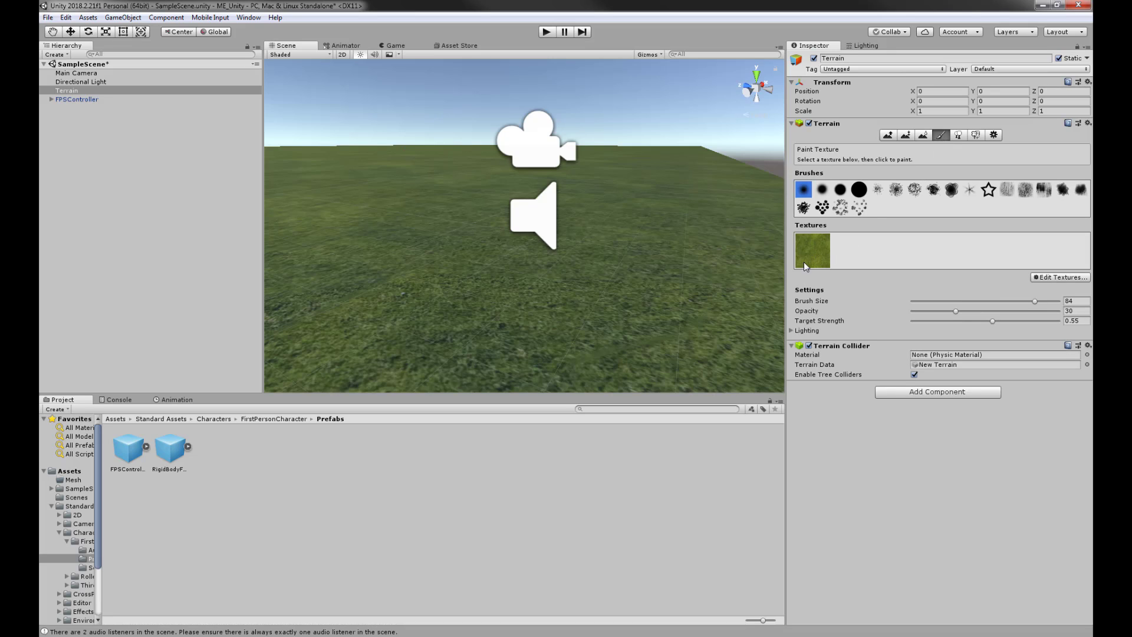
click(1050, 277)
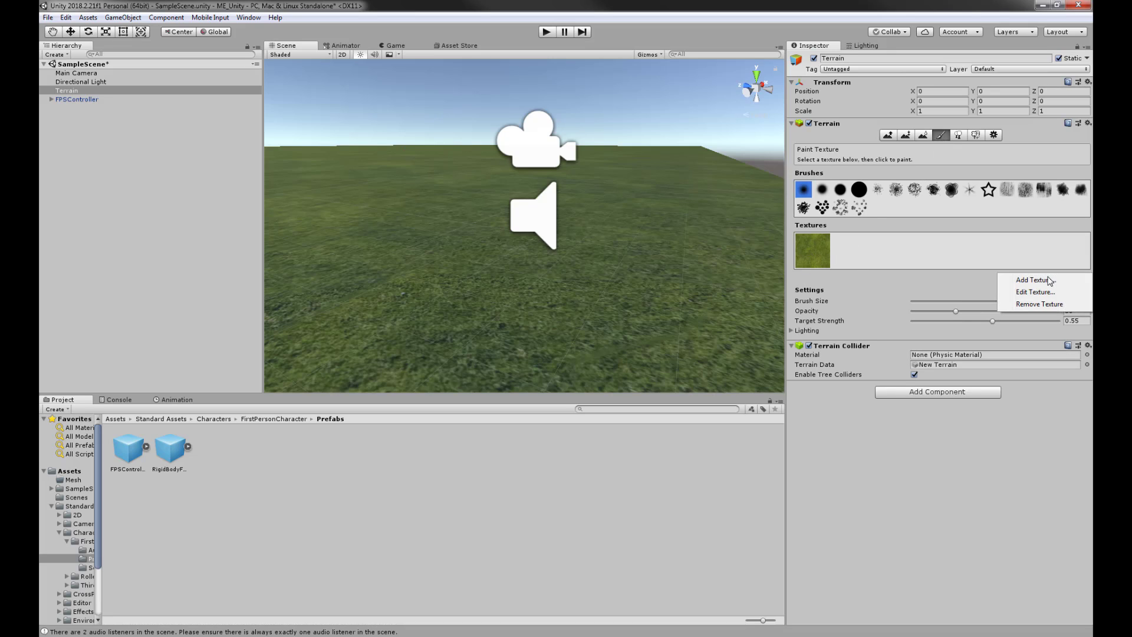
click(1029, 293)
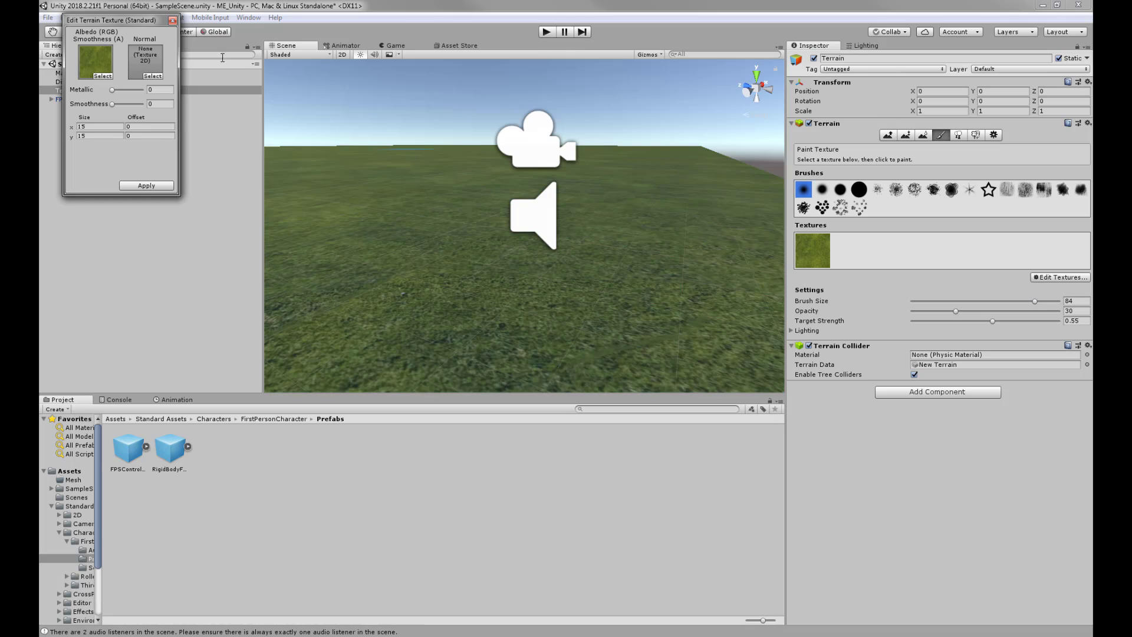
- Change the grass tiling Size x and y from 15 to 10 and apply it
drag(108, 24, 211, 86)
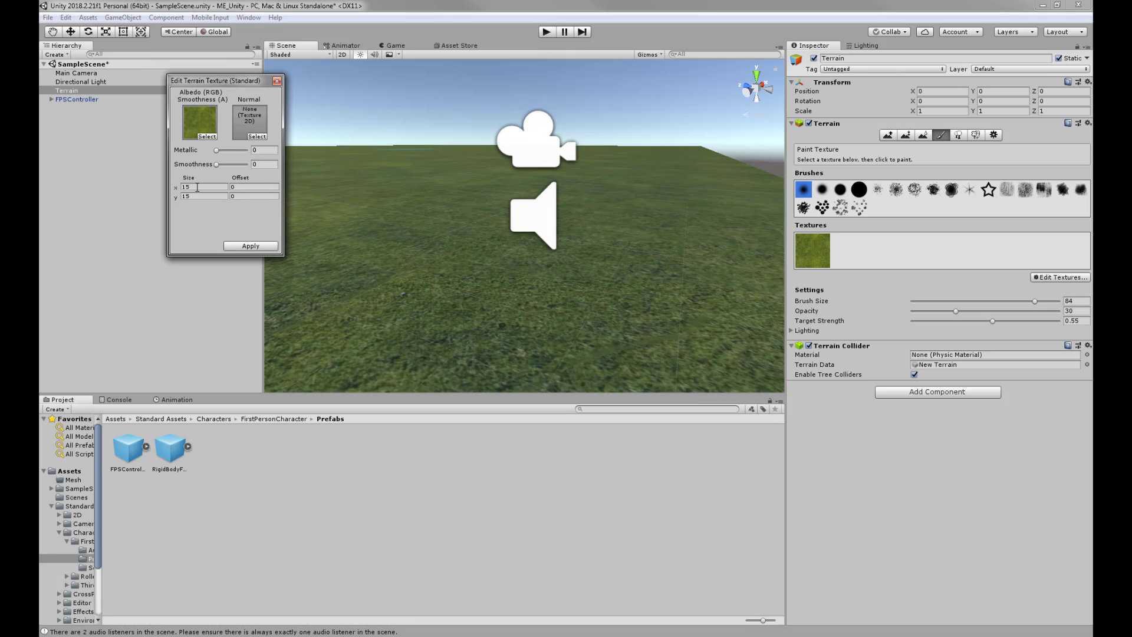
click(195, 190)
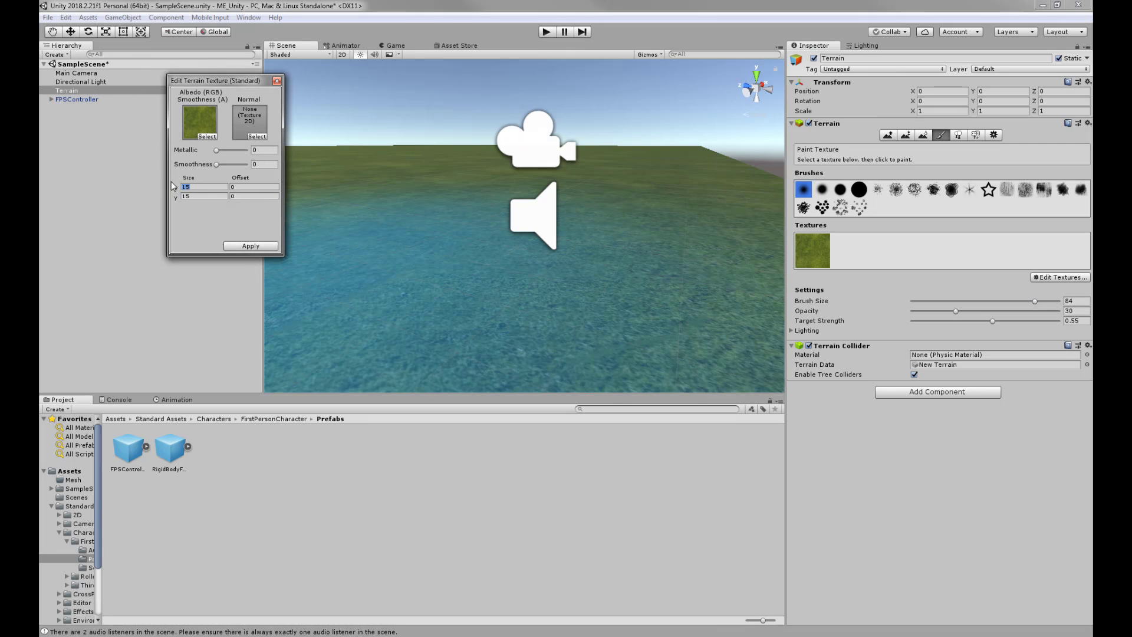
drag(202, 79, 141, 99)
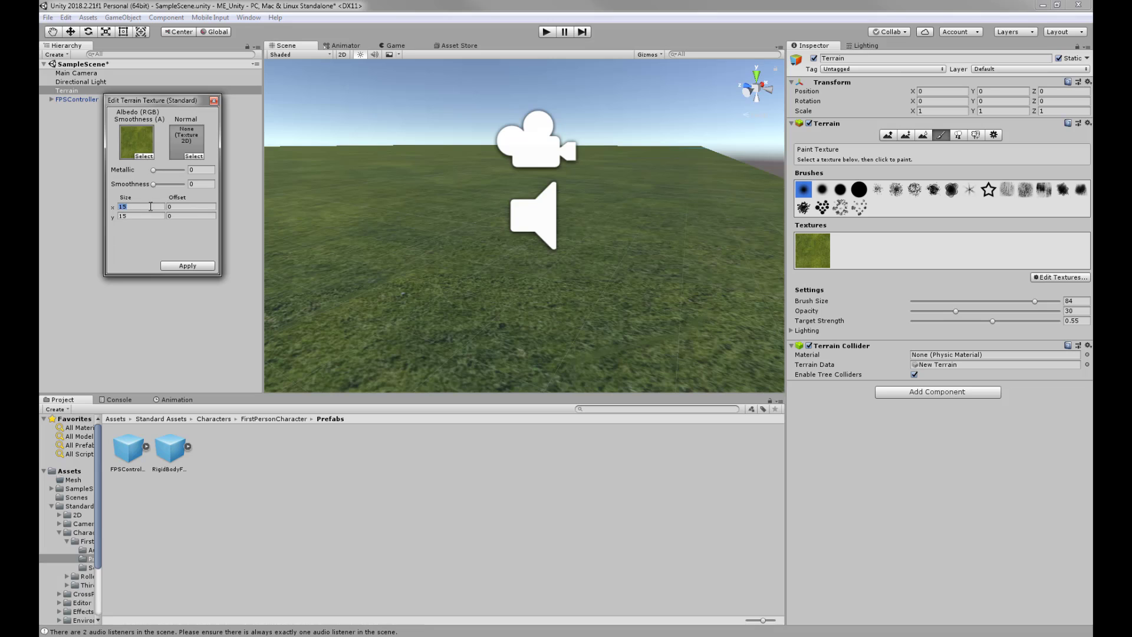
text(10)
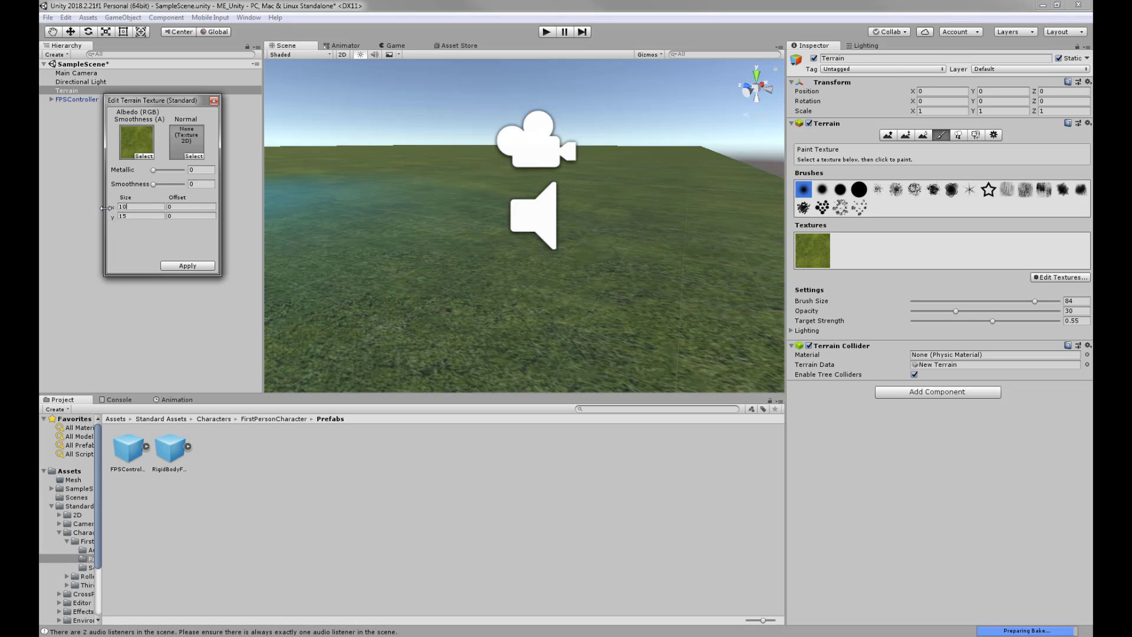
click(133, 217)
text(10)
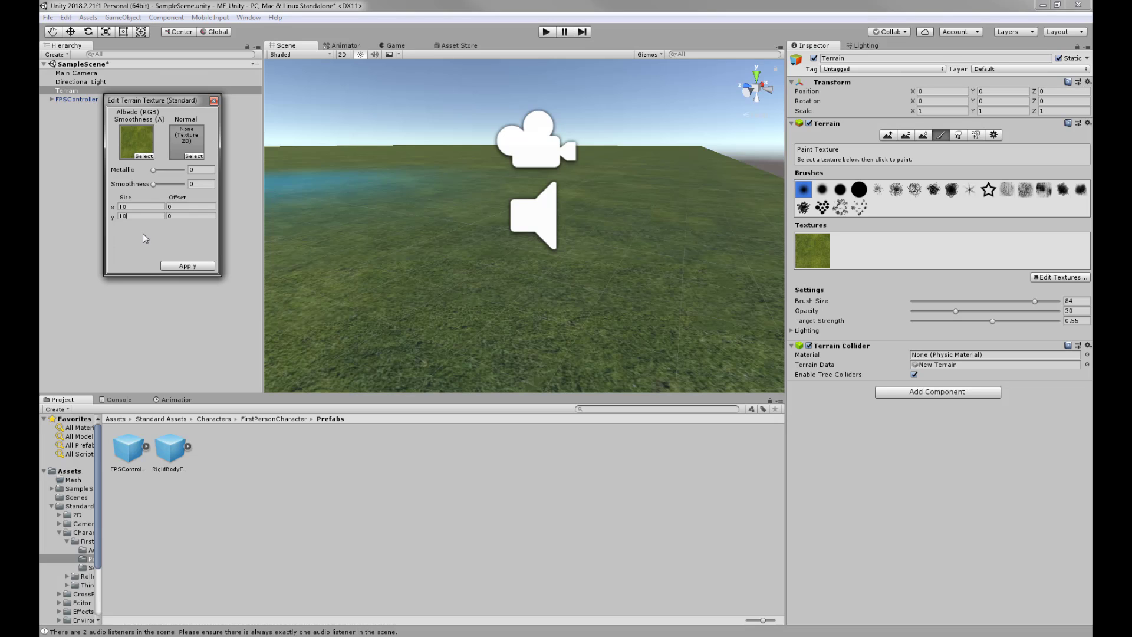
click(181, 268)
- Orbit the Scene view around the terrain to check the tighter grass tiling
mouse_move(511, 214)
alt+mouse_down()
mouse_move(508, 256)
mouse_move(737, 324)
mouse_move(585, 252)
mouse_move(666, 253)
mouse_move(583, 256)
alt+mouse_up()
scroll(506, 254, down, 3)
scroll(489, 245, down, 3)
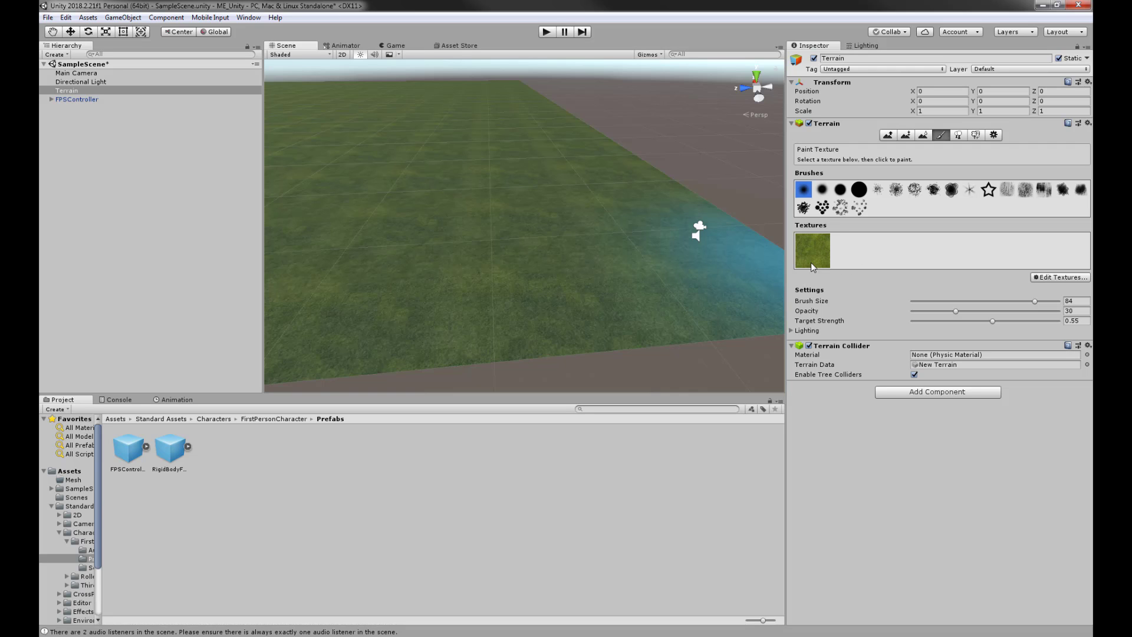
mouse_move(344, 207)
alt+mouse_down()
mouse_move(353, 184)
mouse_move(402, 191)
mouse_move(412, 210)
alt+mouse_up()
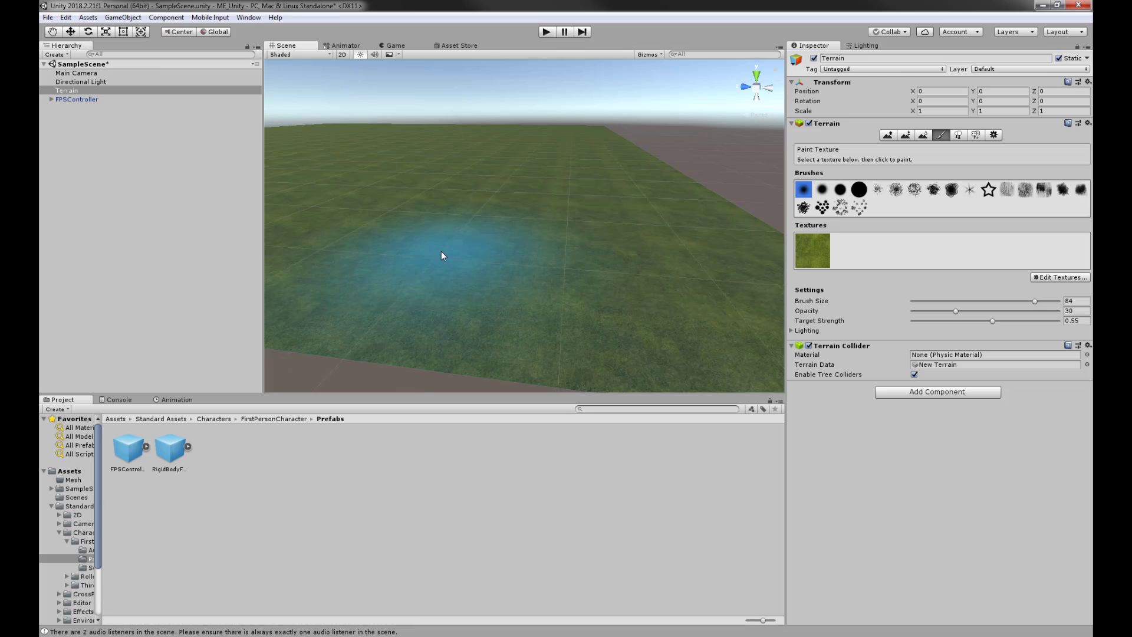
mouse_move(610, 262)
alt+mouse_down()
mouse_move(753, 271)
mouse_move(720, 263)
mouse_move(682, 231)
alt+mouse_up()
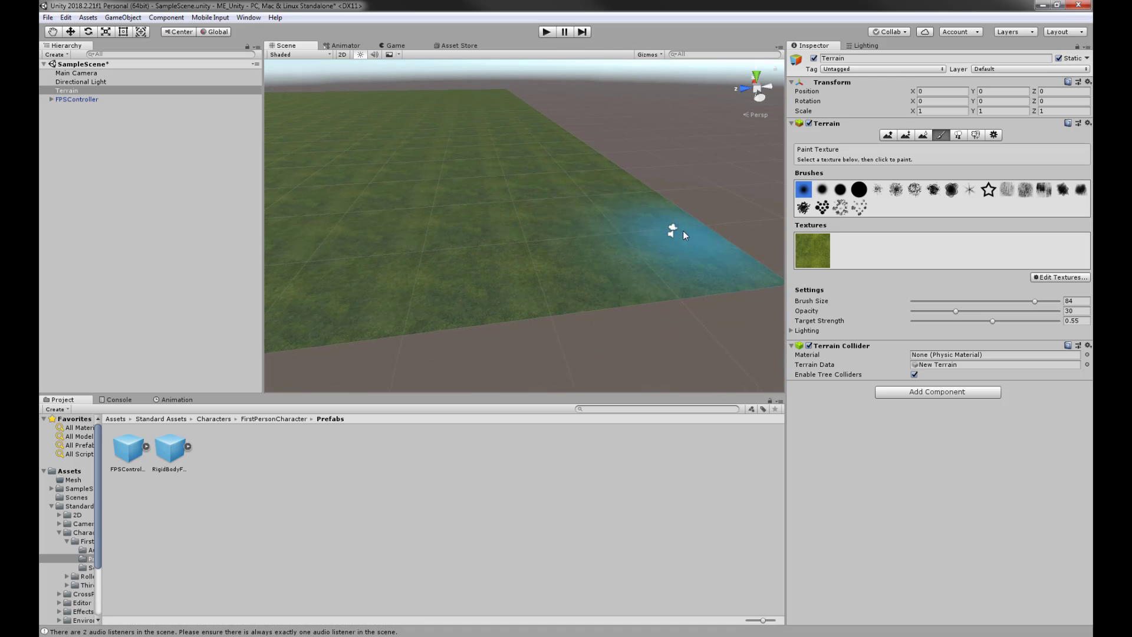
alt+drag(554, 184, 734, 198)
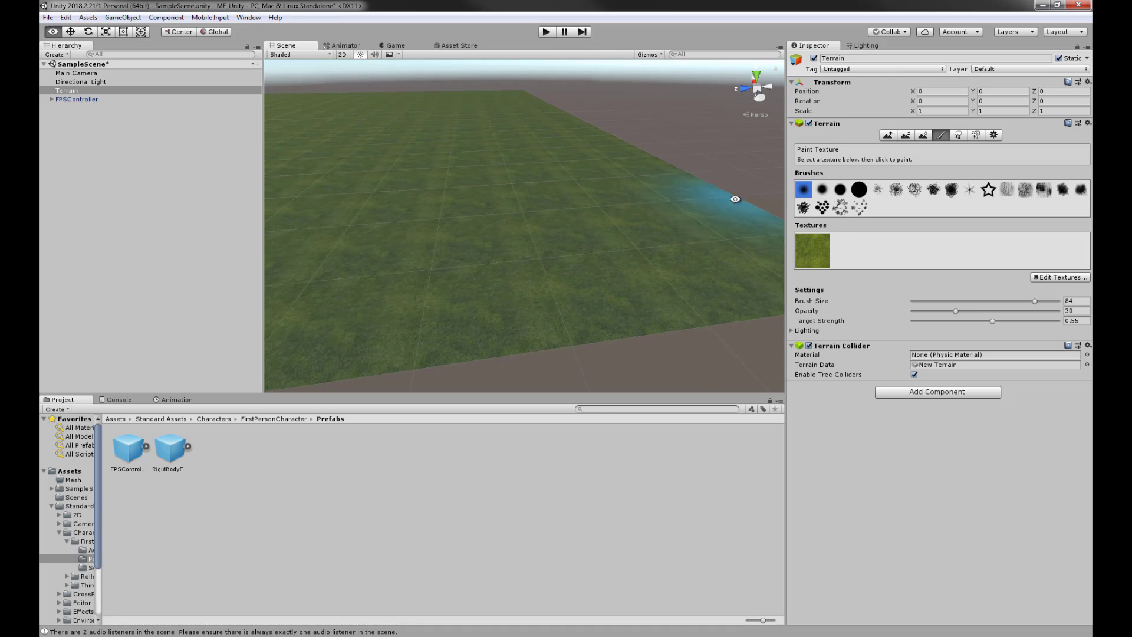
alt+drag(659, 240, 600, 212)
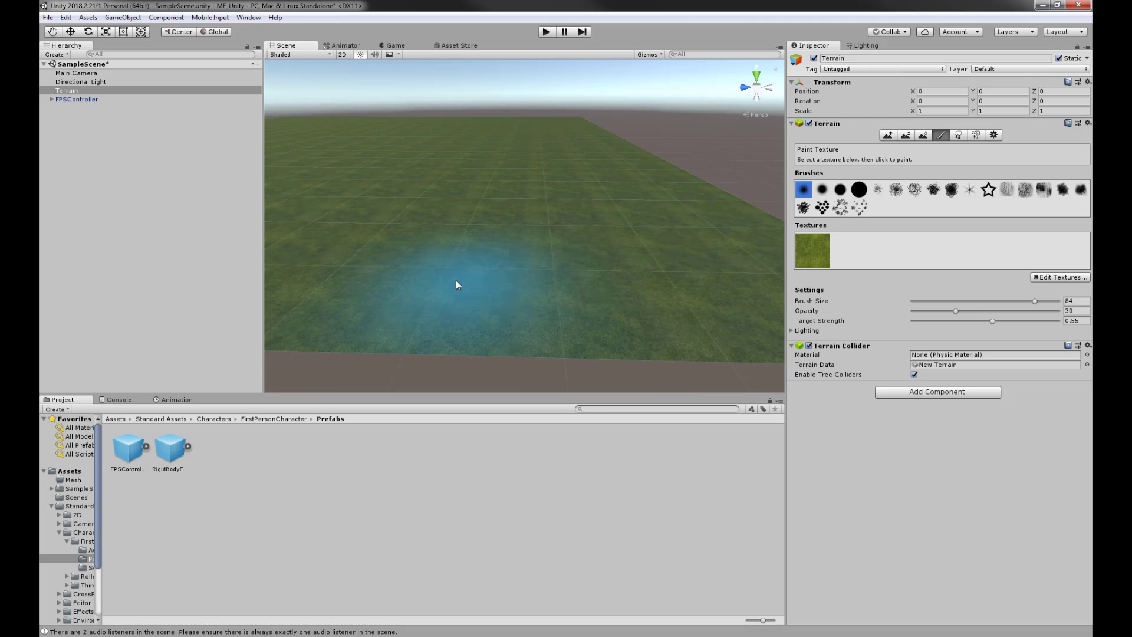
- Brush a trial ridge with Raise/Lower Terrain, undo it, and switch to Paint Height
click(888, 135)
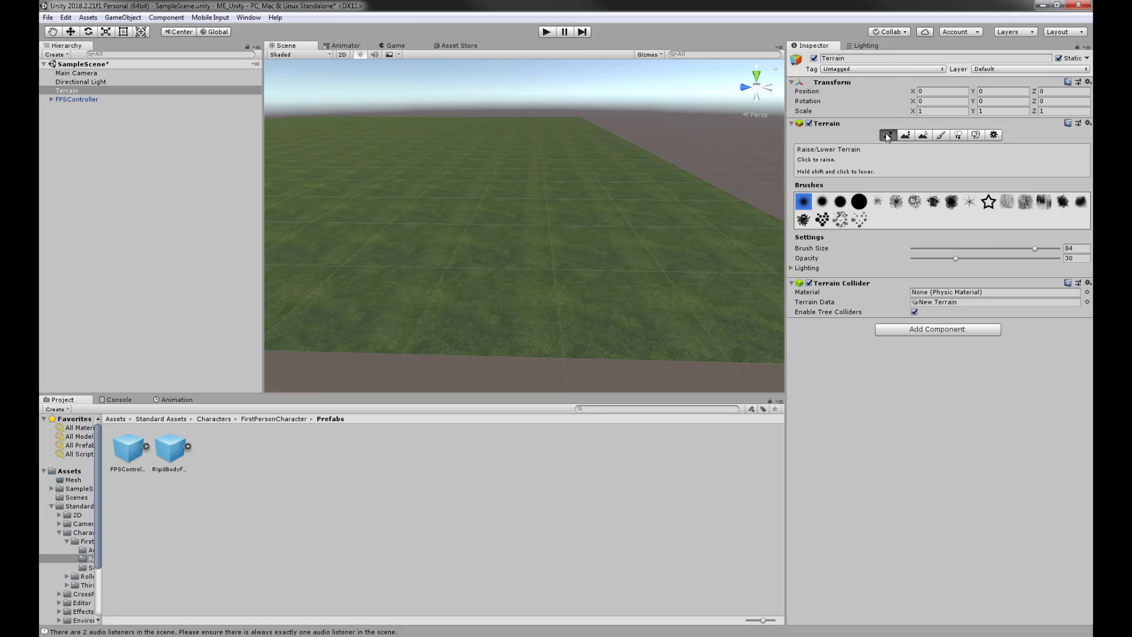
mouse_move(488, 245)
mouse_down()
mouse_move(425, 245)
mouse_move(692, 305)
mouse_up()
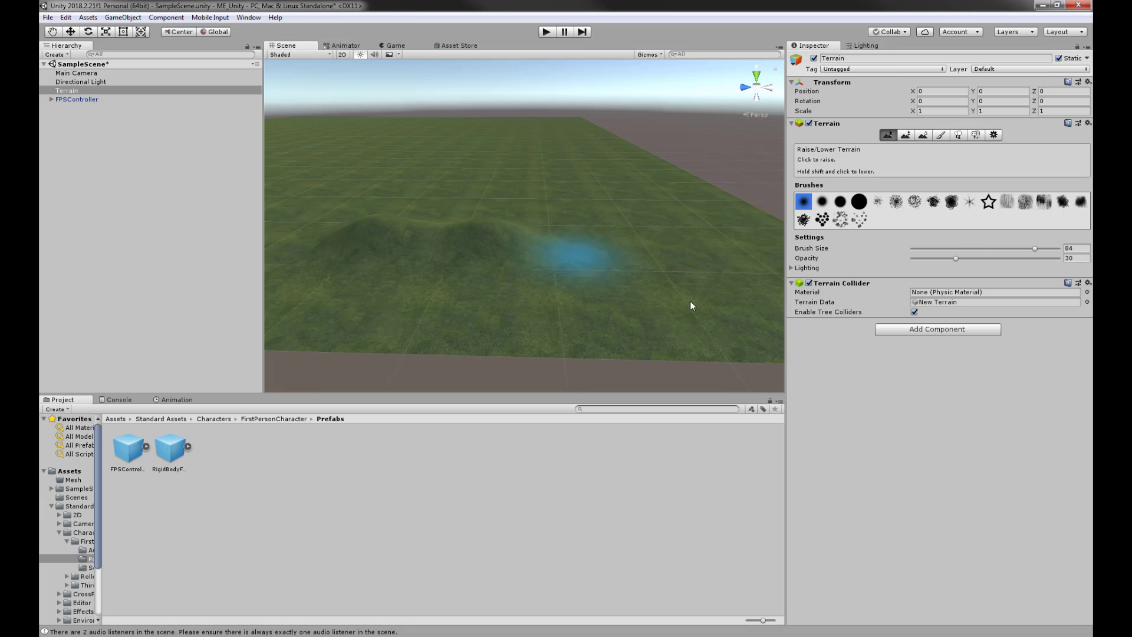
key(ctrl+z)
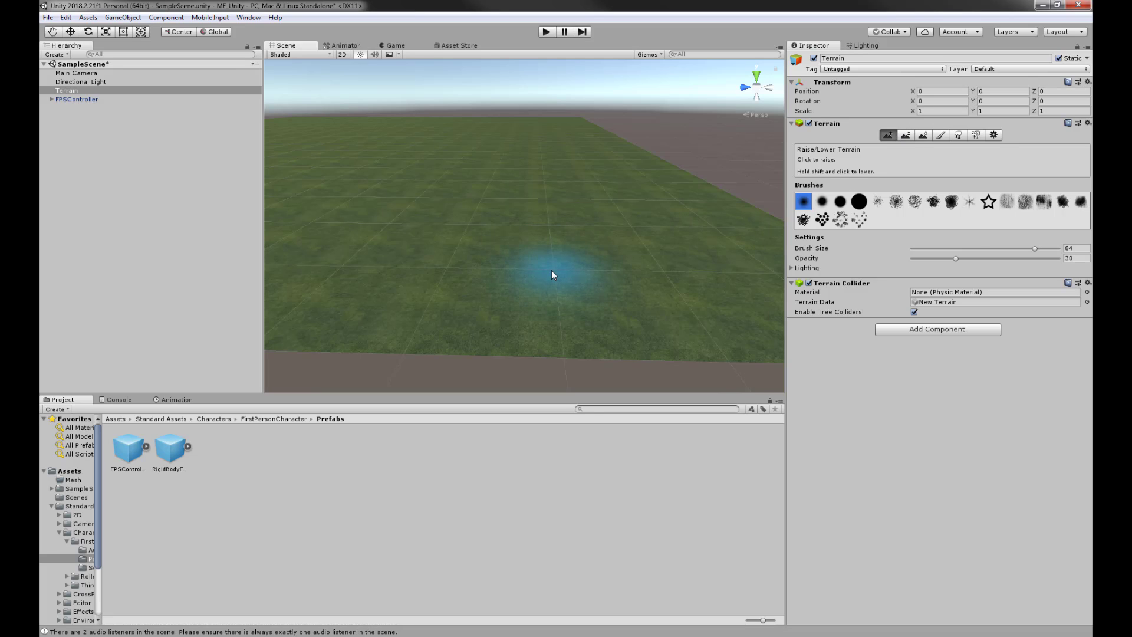
click(907, 137)
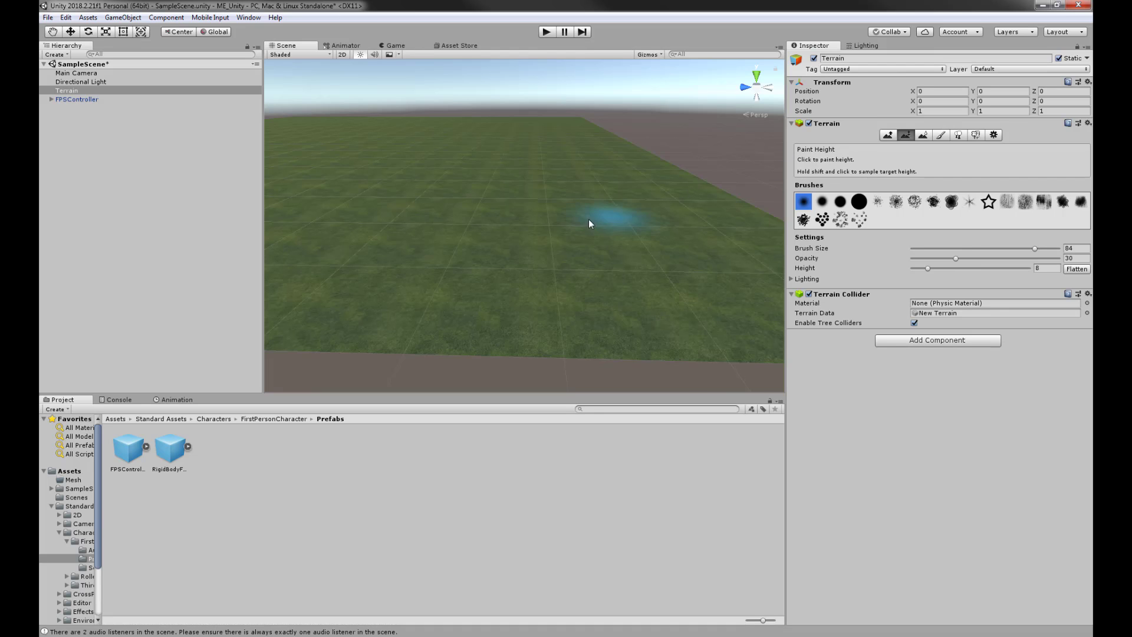
- Raise the brush opacity to 100 and paint a flat-topped plateau at height 8
scroll(508, 225, down, 5)
alt+drag(488, 212, 583, 226)
middle_drag(589, 223, 678, 205)
middle_drag(548, 189, 594, 197)
alt+drag(570, 217, 511, 143)
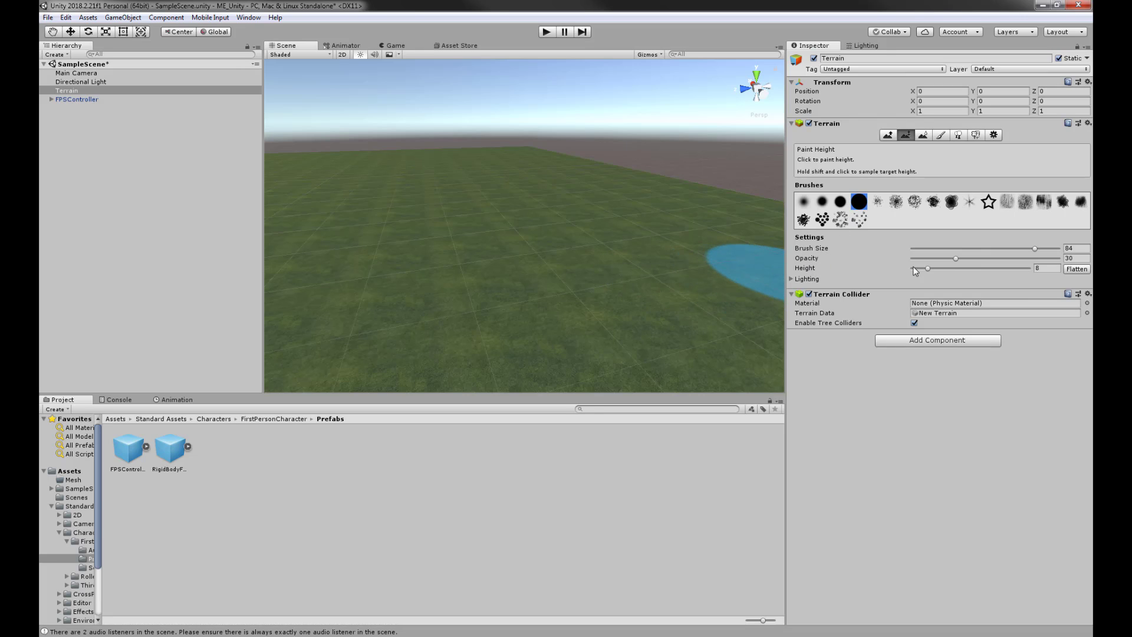
drag(956, 258, 1059, 259)
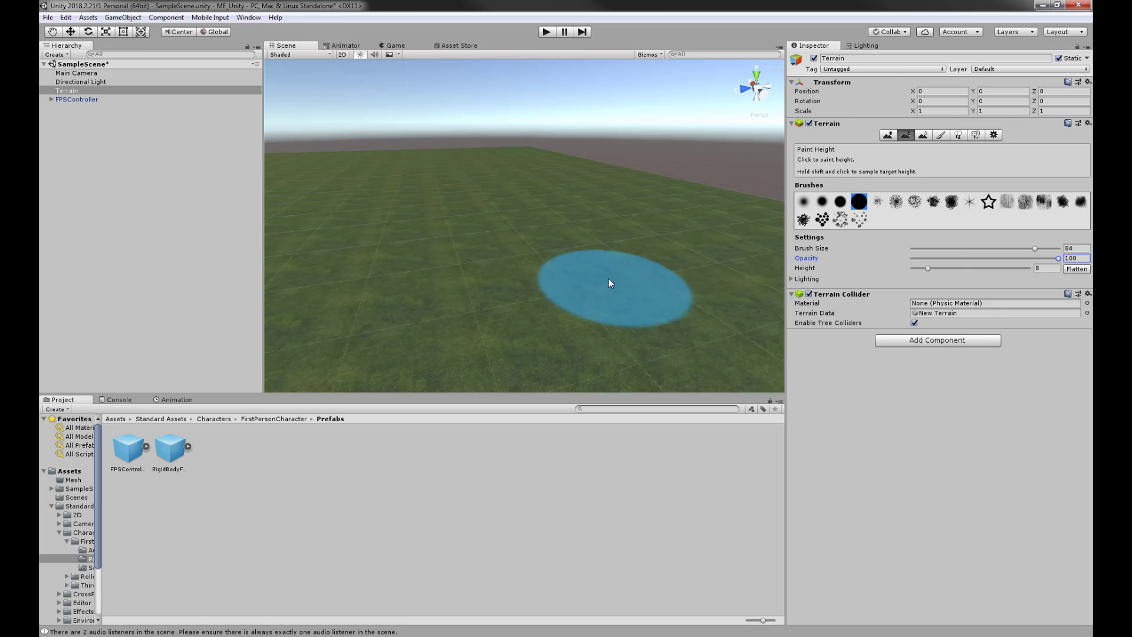
mouse_move(608, 279)
mouse_down()
mouse_move(522, 269)
mouse_move(521, 250)
mouse_move(599, 256)
mouse_move(539, 233)
mouse_up()
- Paint a second plateau just left of the first and inspect both
mouse_move(439, 242)
alt+mouse_down()
mouse_move(493, 255)
mouse_move(846, 268)
alt+mouse_up()
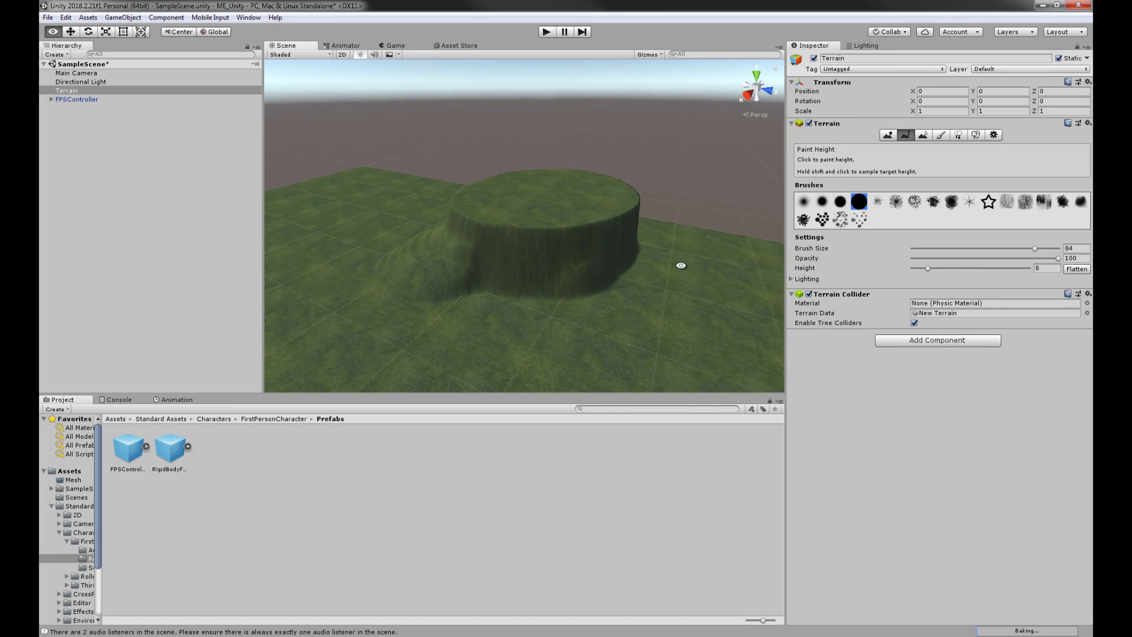
scroll(531, 224, down, 2)
drag(391, 302, 408, 274)
mouse_move(523, 291)
alt+mouse_down()
mouse_move(391, 252)
mouse_move(483, 242)
mouse_move(559, 210)
mouse_move(445, 236)
mouse_move(415, 228)
alt+mouse_up()
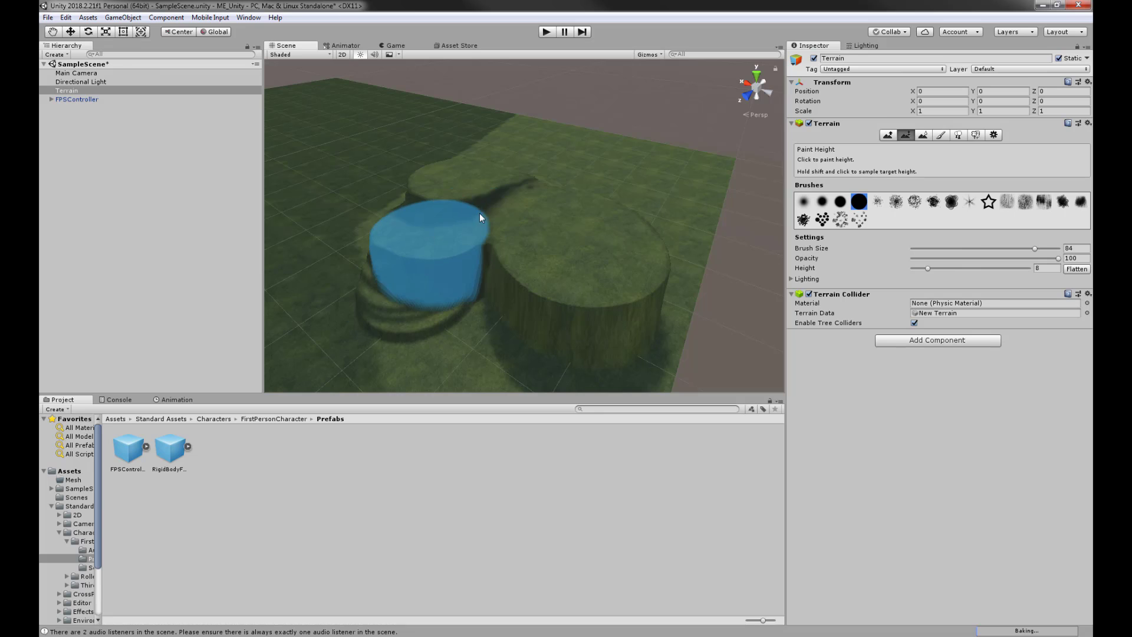
mouse_move(507, 210)
alt+mouse_down()
mouse_move(324, 207)
mouse_move(528, 209)
mouse_move(451, 221)
mouse_move(530, 236)
mouse_move(592, 197)
mouse_move(642, 234)
mouse_move(586, 242)
mouse_move(598, 204)
mouse_move(573, 263)
mouse_move(613, 289)
alt+mouse_up()
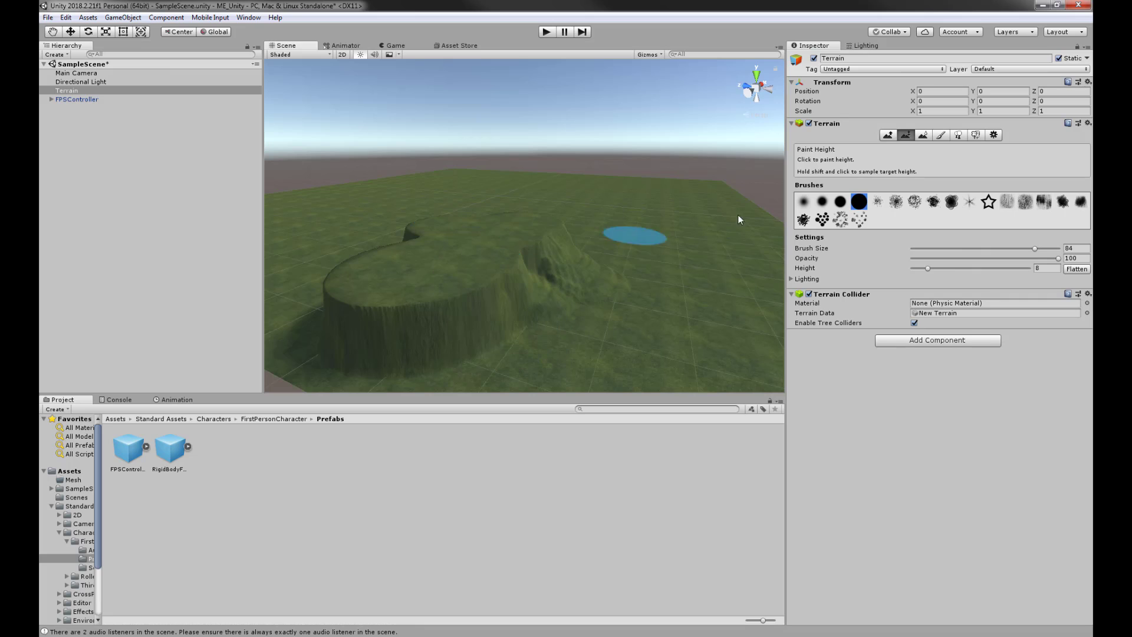
- Lower the plateau and mound toward flat ground with Raise/Lower Terrain
click(888, 136)
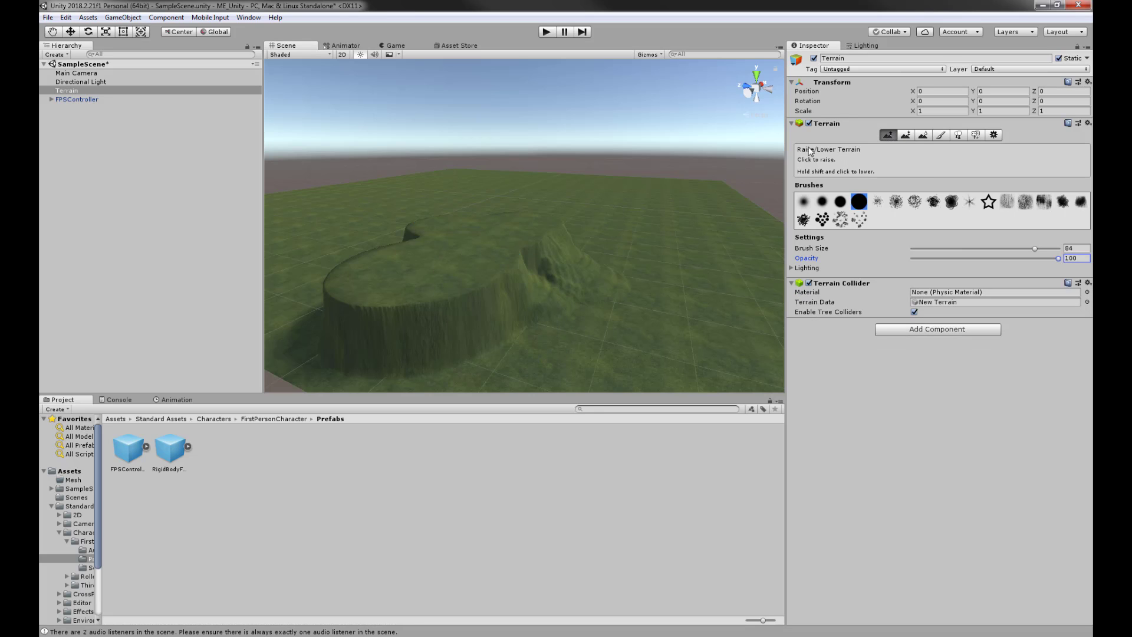
mouse_move(460, 257)
shift+mouse_down()
mouse_move(445, 253)
mouse_move(571, 268)
mouse_move(540, 231)
shift+mouse_up()
mouse_move(510, 267)
shift+mouse_down()
mouse_move(377, 328)
mouse_move(394, 254)
mouse_move(629, 270)
mouse_move(498, 293)
shift+mouse_up()
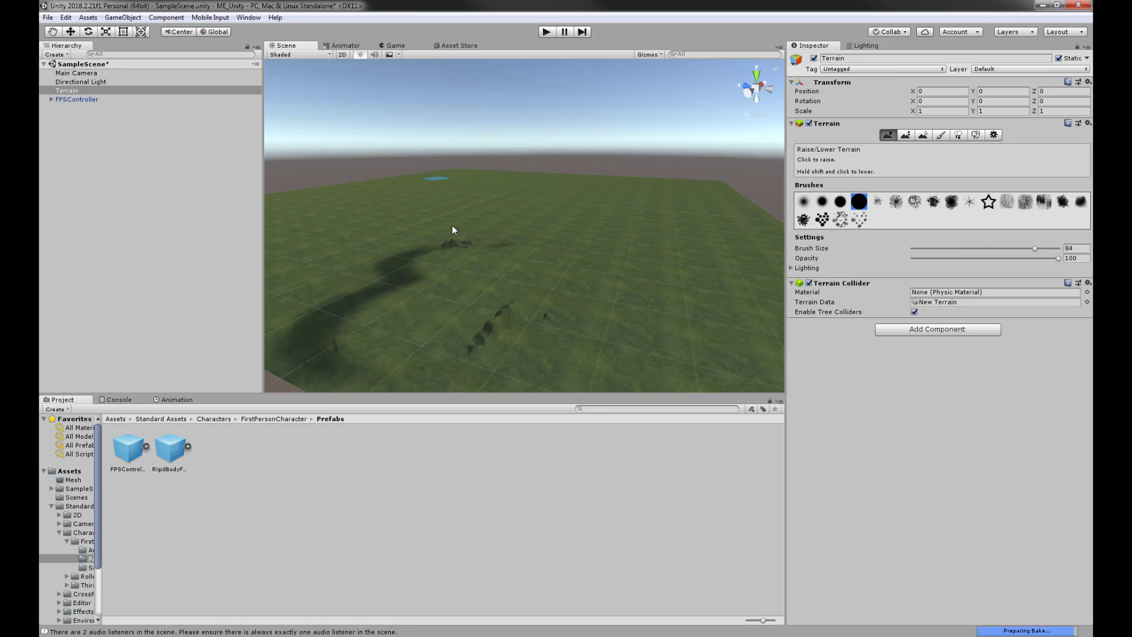
- Flatten the entire terrain to a Paint Height of 5
click(908, 136)
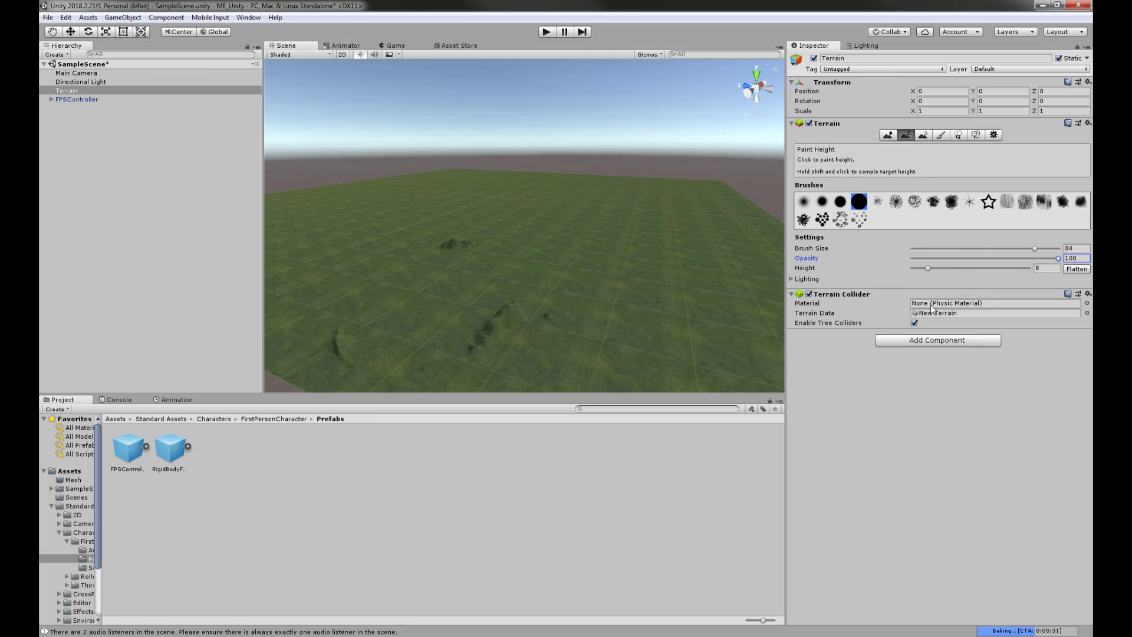
click(1042, 269)
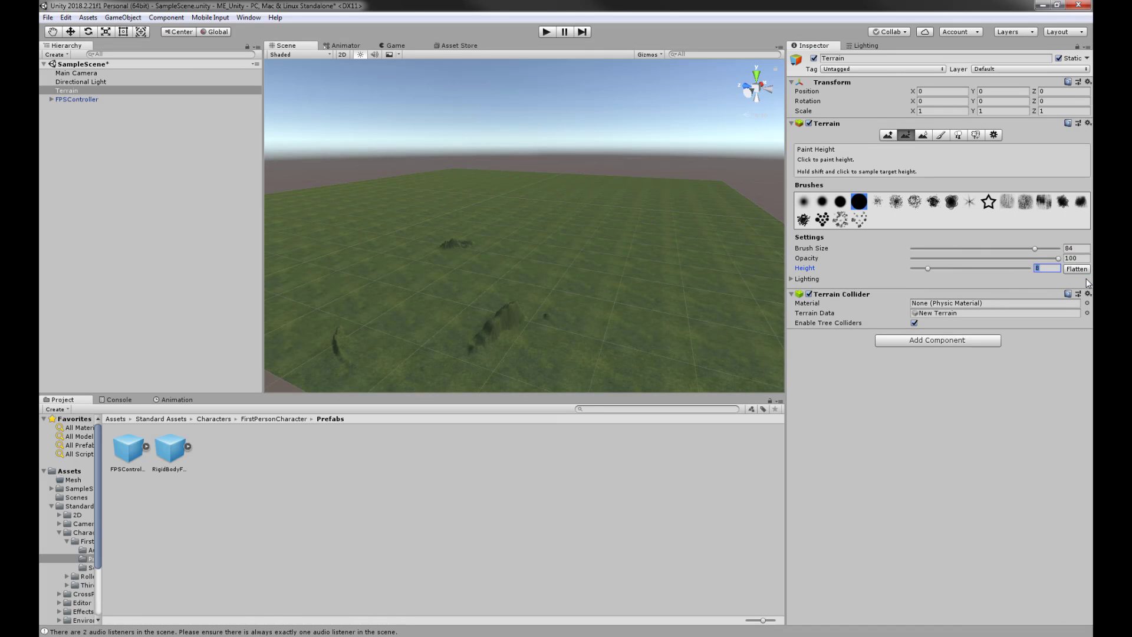
text(5)
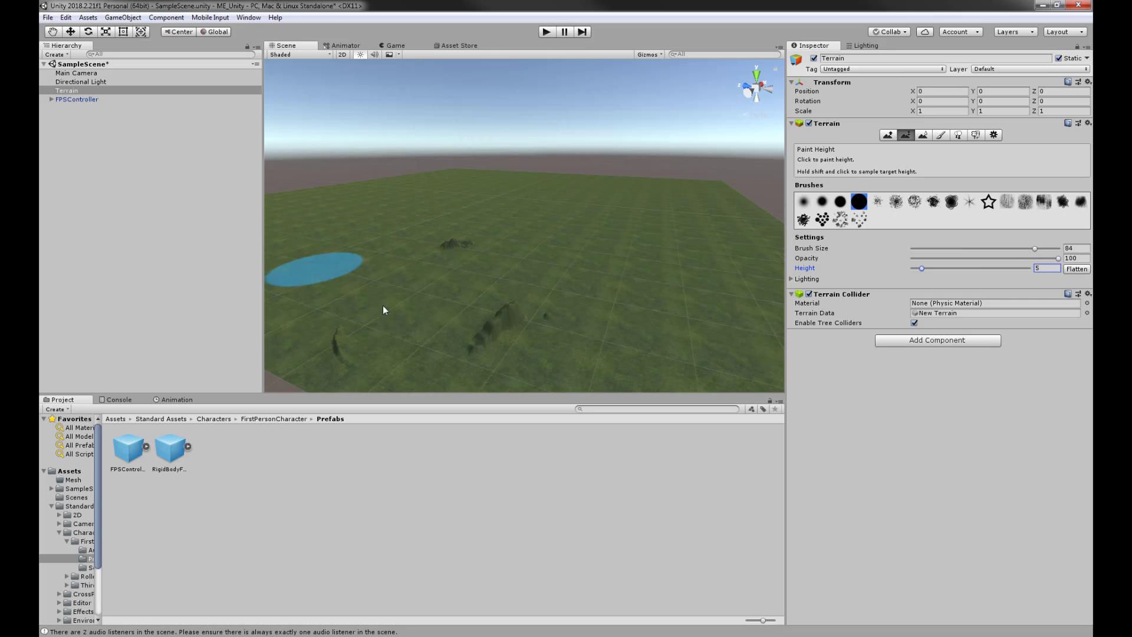
click(1077, 269)
alt+drag(529, 260, 493, 253)
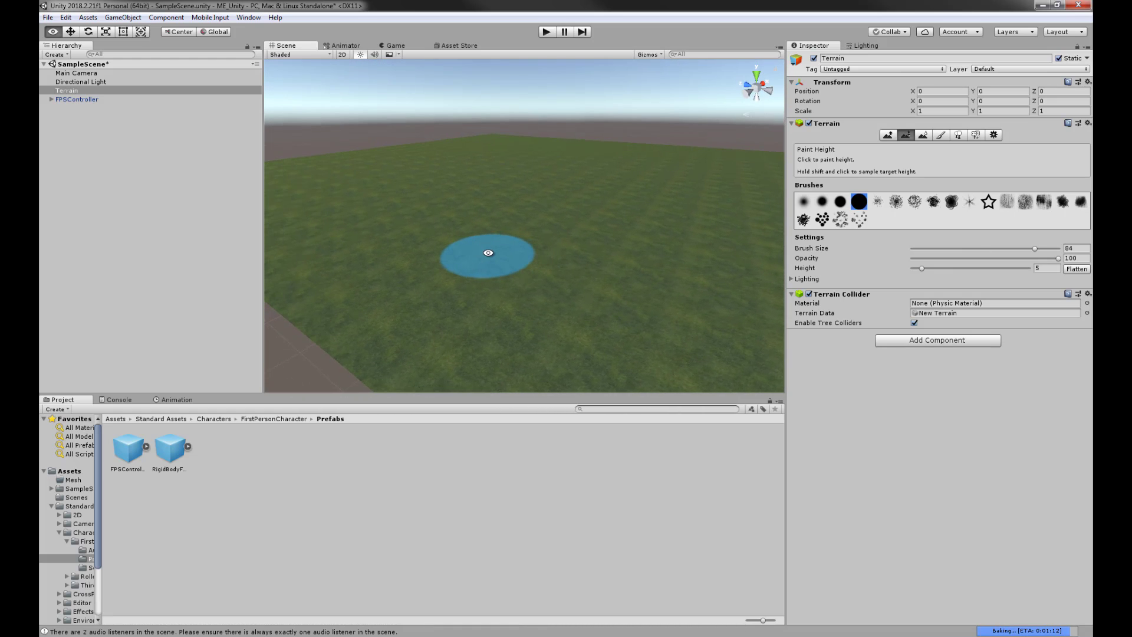
- Choose Raise/Lower Terrain with the small soft round brush and undo the painted mounds
click(888, 135)
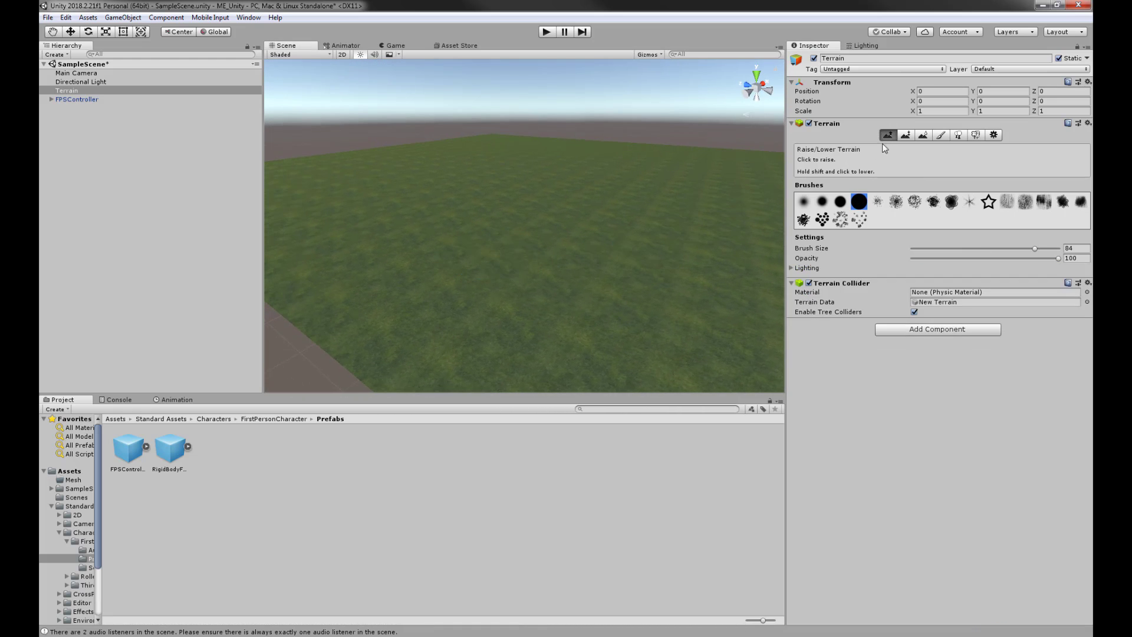
click(803, 202)
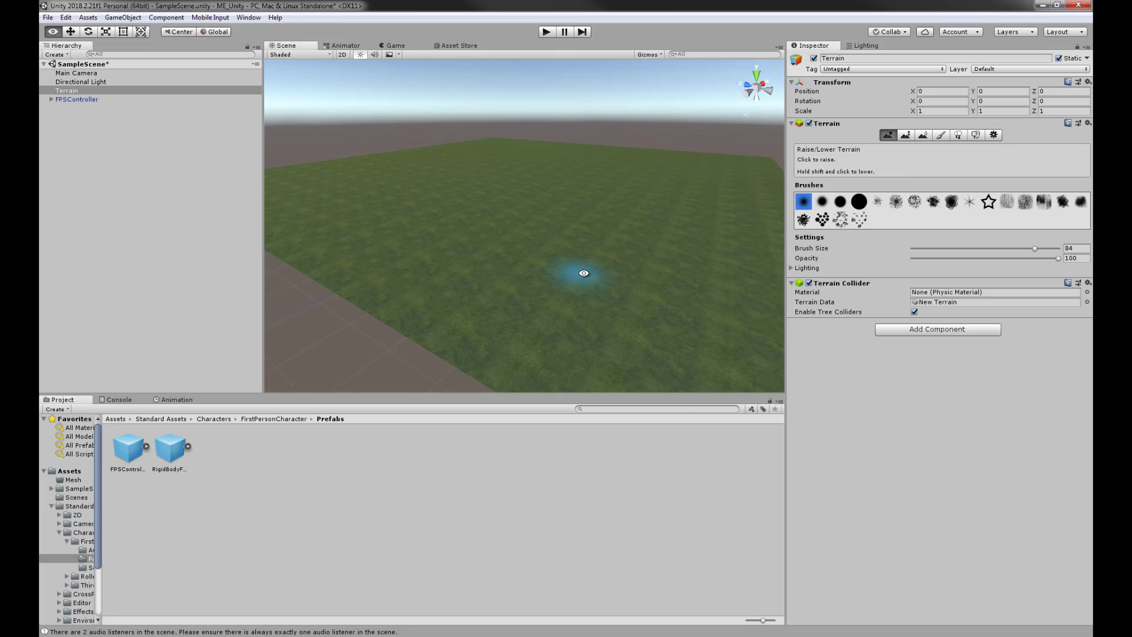
mouse_move(582, 273)
alt+mouse_down()
mouse_move(599, 278)
mouse_move(597, 245)
mouse_move(652, 263)
mouse_move(603, 284)
mouse_move(624, 281)
mouse_move(505, 271)
mouse_move(602, 258)
mouse_move(349, 263)
mouse_move(375, 269)
alt+mouse_up()
key(ctrl+z)
- Raise a tall mound, carve a winding trench beside it, and enter play mode
alt+scroll(580, 204, up, 2)
alt+drag(578, 199, 536, 240)
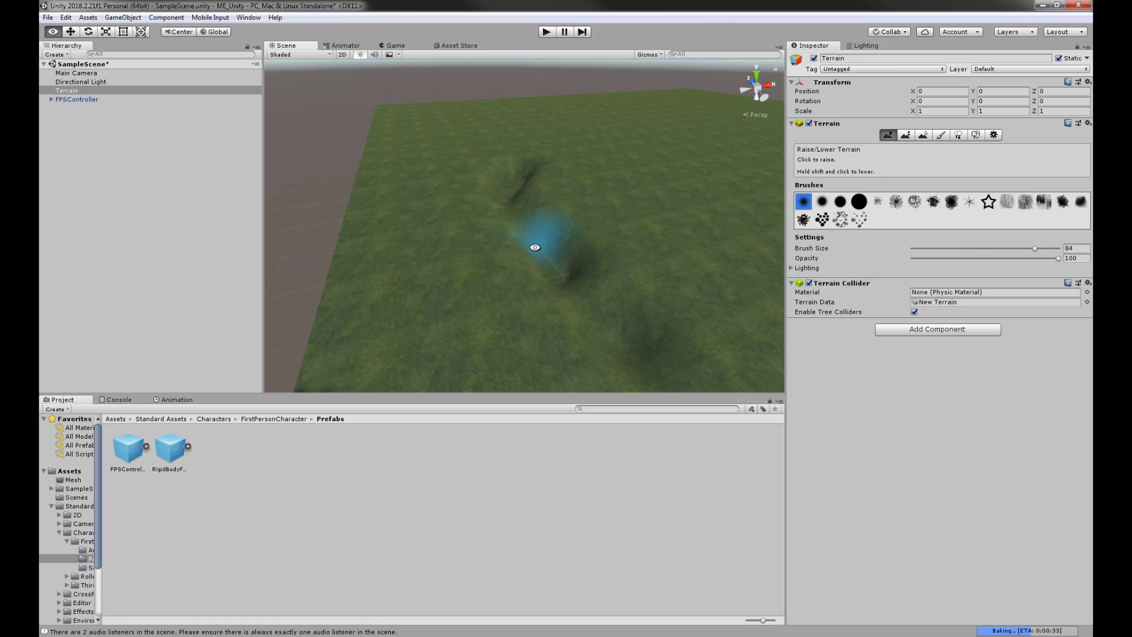
mouse_move(556, 317)
mouse_down()
mouse_move(586, 313)
mouse_move(629, 266)
mouse_move(450, 235)
mouse_move(524, 269)
mouse_move(526, 290)
mouse_move(693, 215)
mouse_up()
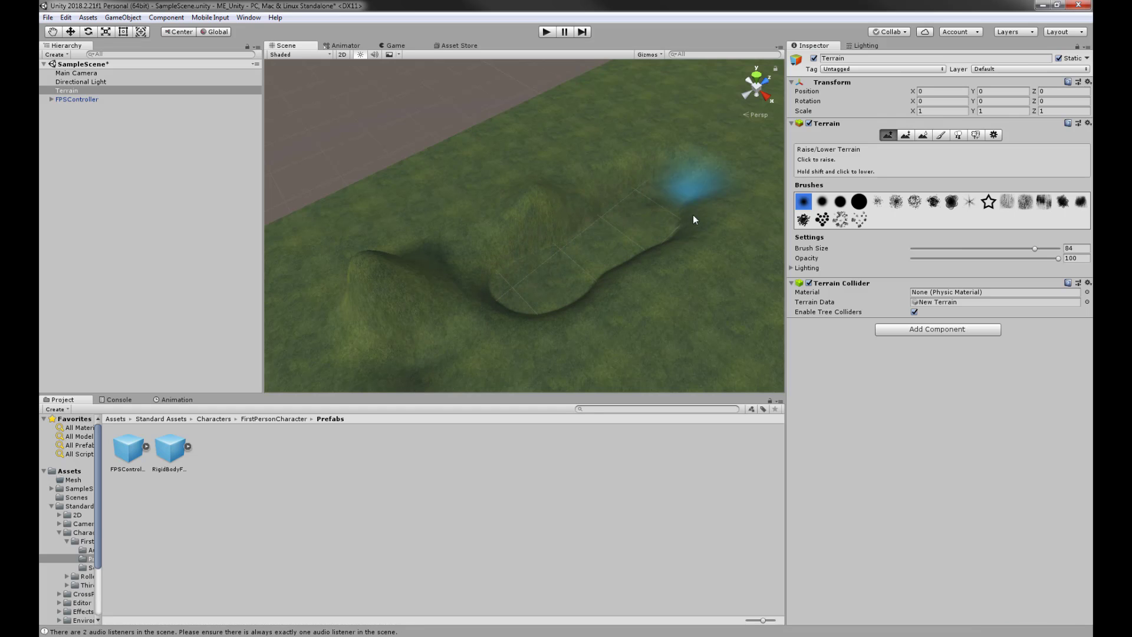
mouse_move(530, 275)
alt+mouse_down()
mouse_move(728, 209)
mouse_move(587, 277)
mouse_move(711, 283)
mouse_move(678, 277)
mouse_move(728, 271)
alt+mouse_up()
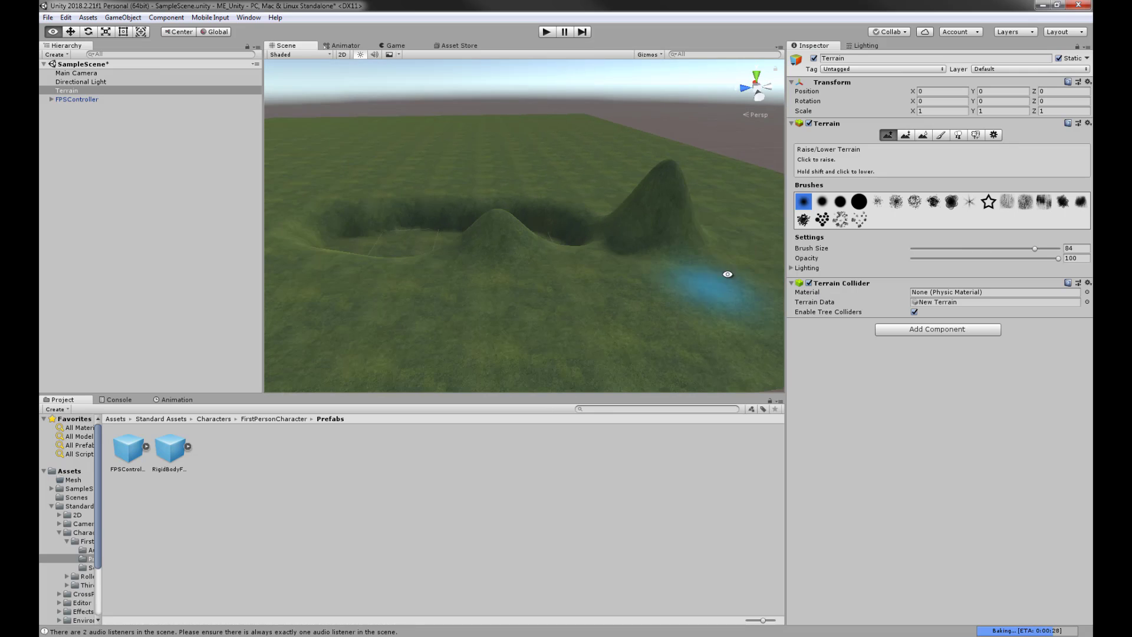
click(546, 32)
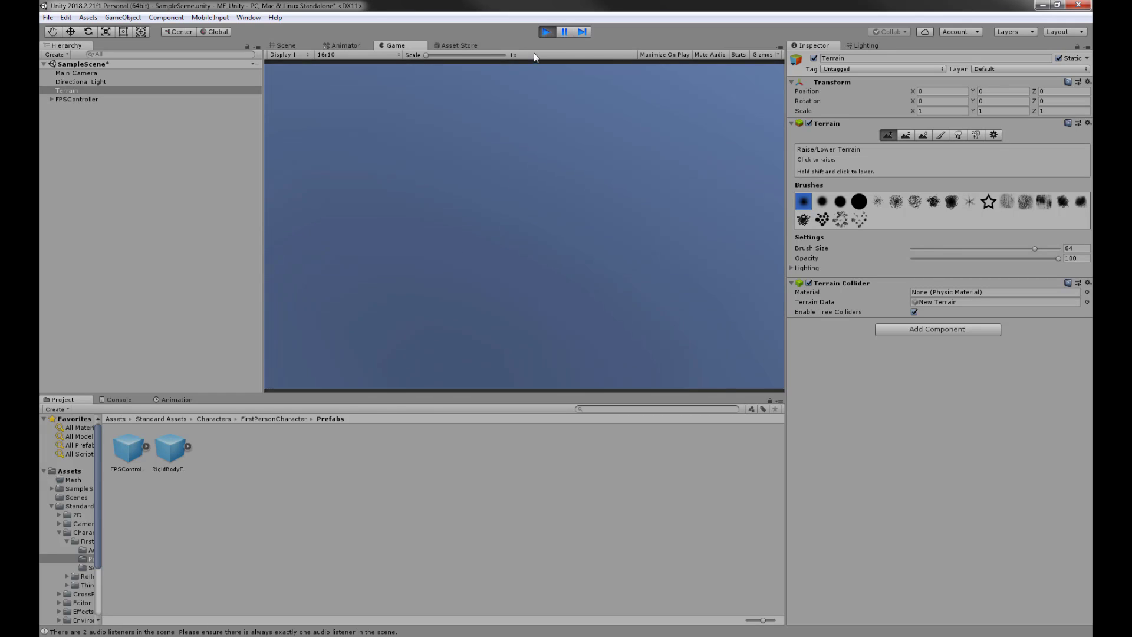
- Stop play mode, then select the FPSController and frame it in the Scene view
click(547, 32)
mouse_move(581, 215)
alt+mouse_down()
mouse_move(644, 253)
mouse_move(586, 263)
mouse_move(700, 274)
mouse_move(666, 266)
alt+mouse_up()
click(81, 100)
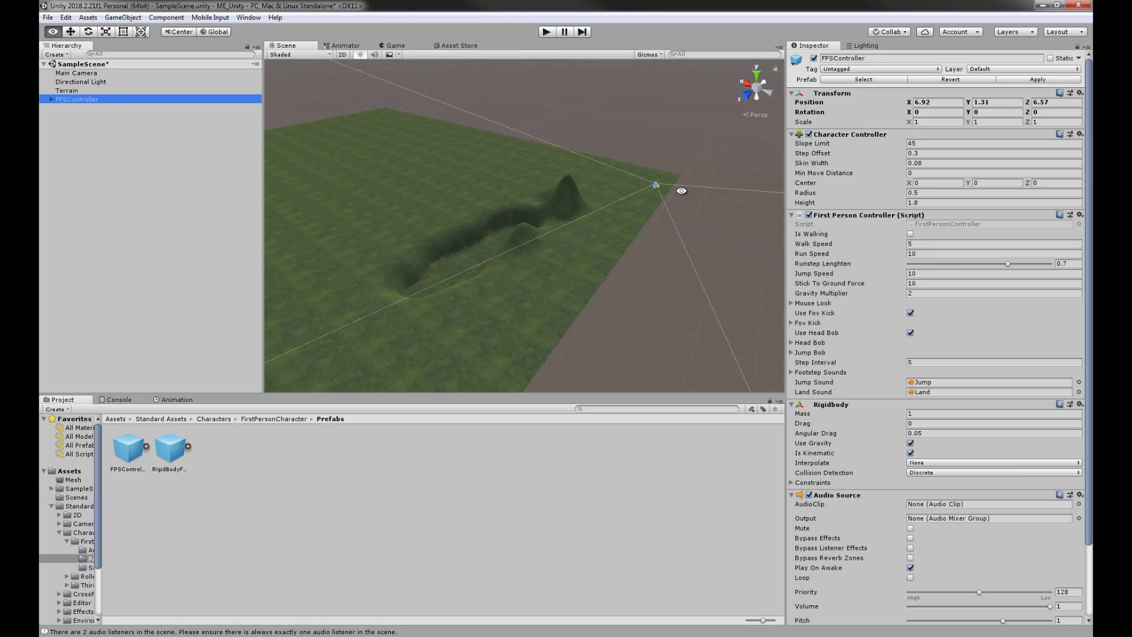
key(f)
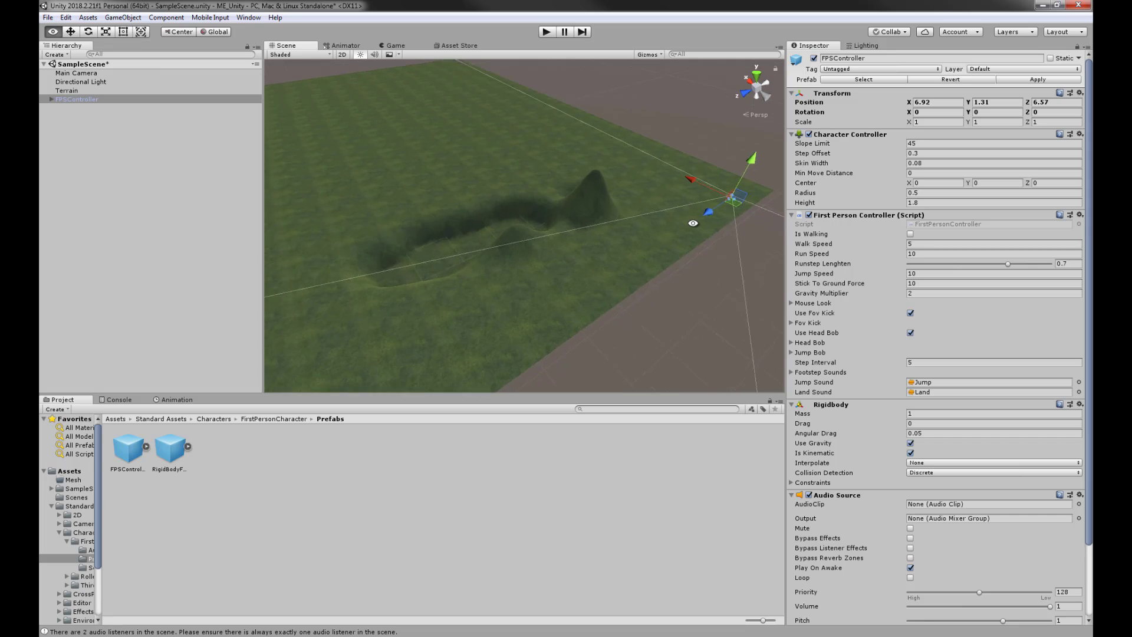
scroll(578, 215, down, 14)
alt+drag(625, 242, 625, 153)
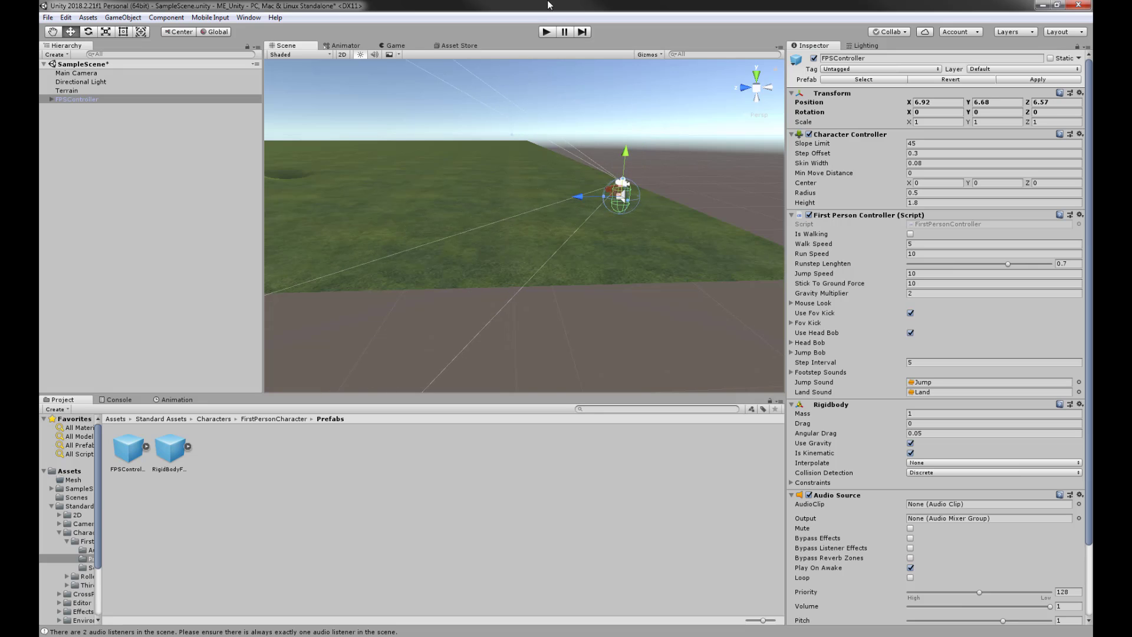
- Play again, walking and running the character past the hill and into the trench, then stop
click(547, 32)
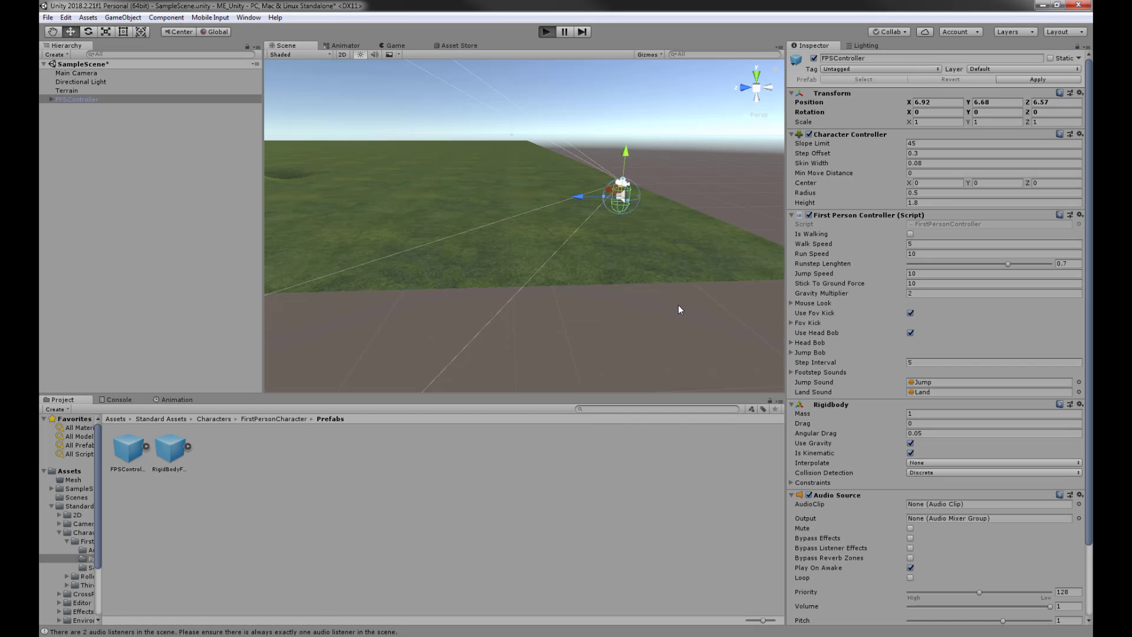
key(w)
key(shift)
key(shift+w)
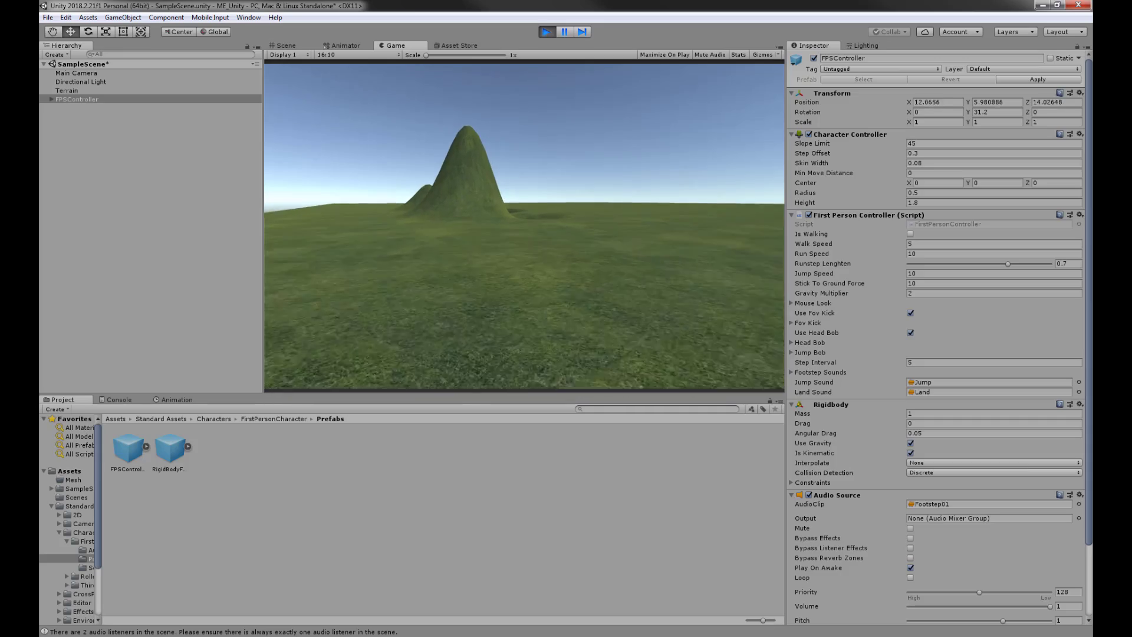
key(shift+w)
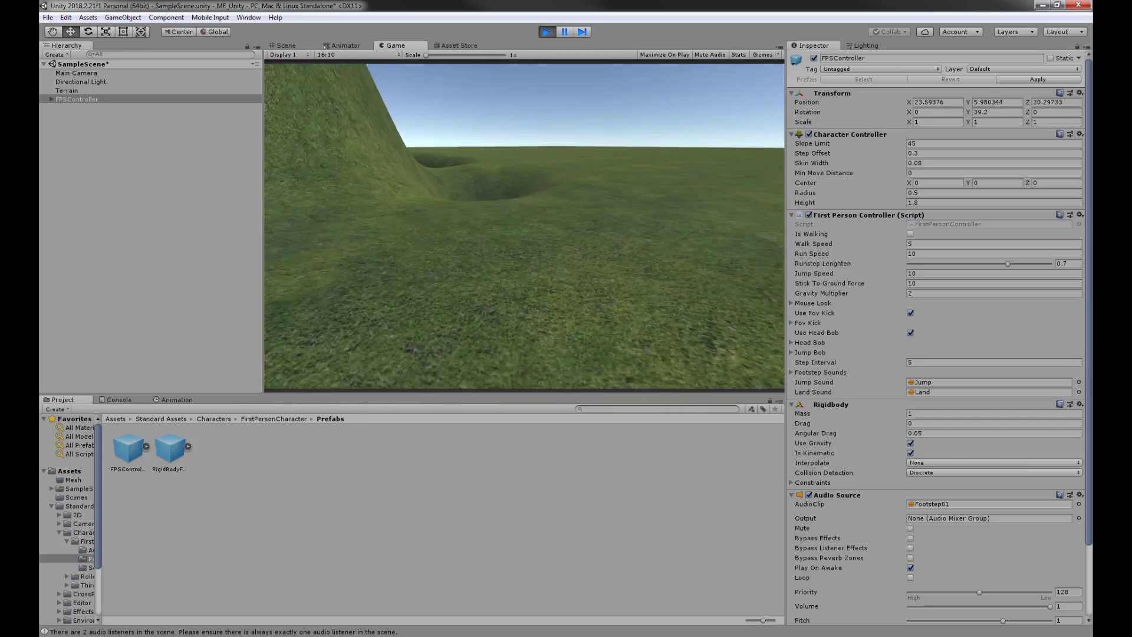
key(w)
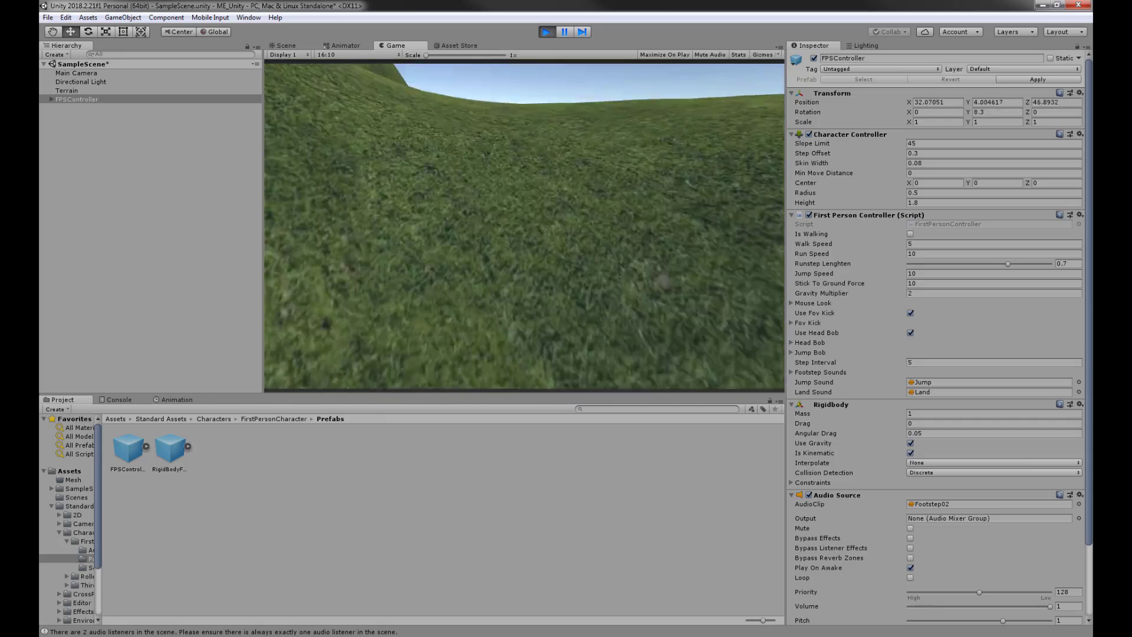
key(w)
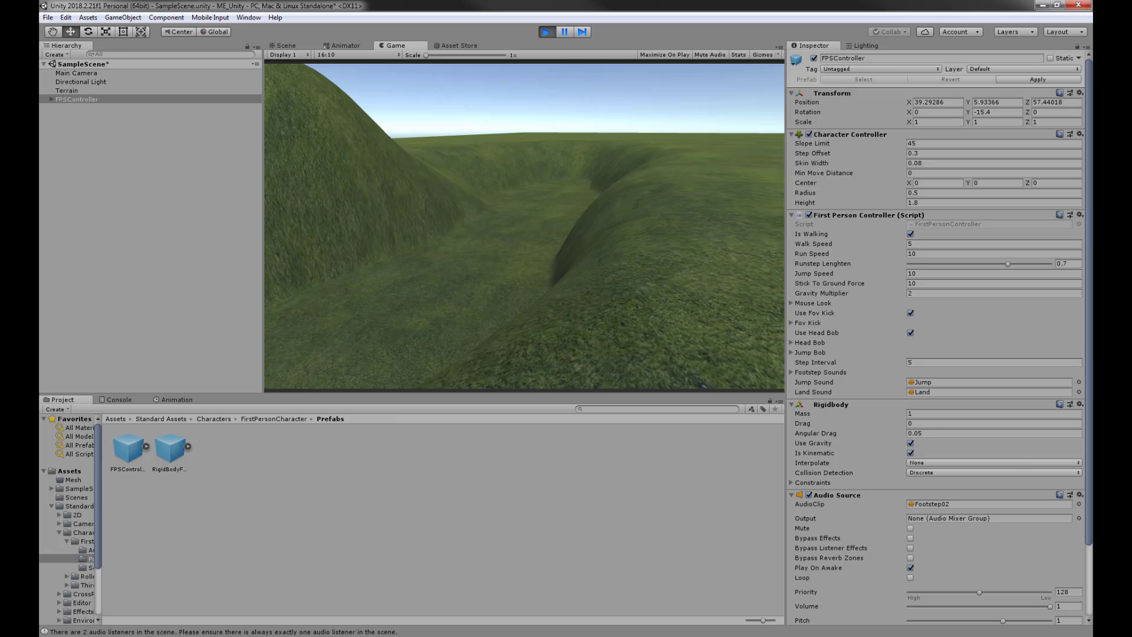
key(super)
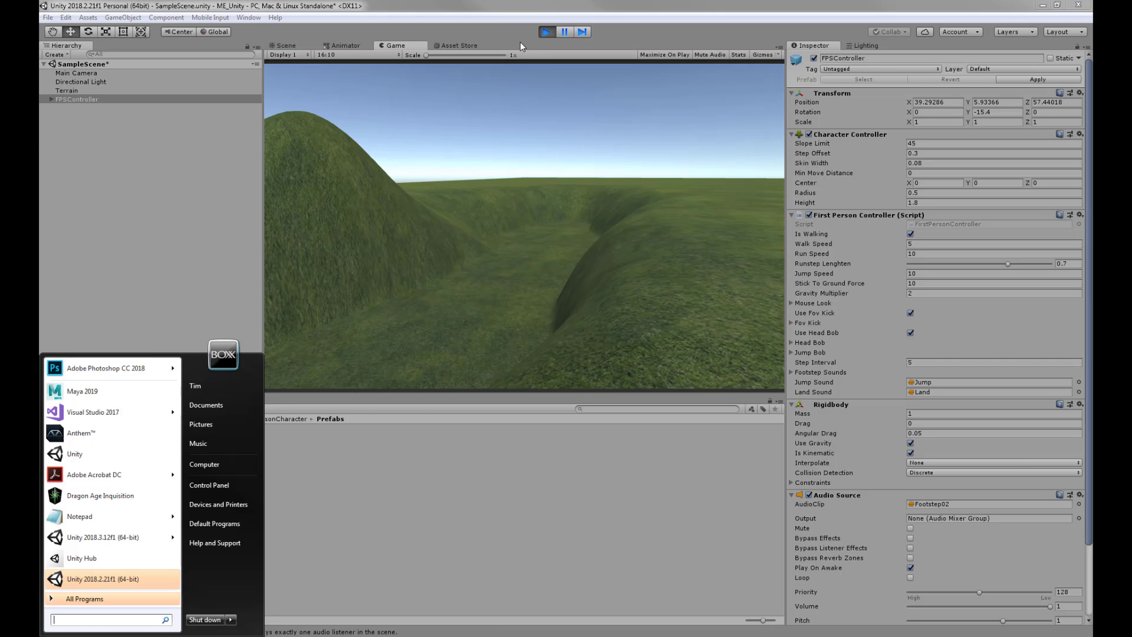
click(546, 31)
- Flatten the whole terrain to height 8 with the Paint Height tool
click(656, 235)
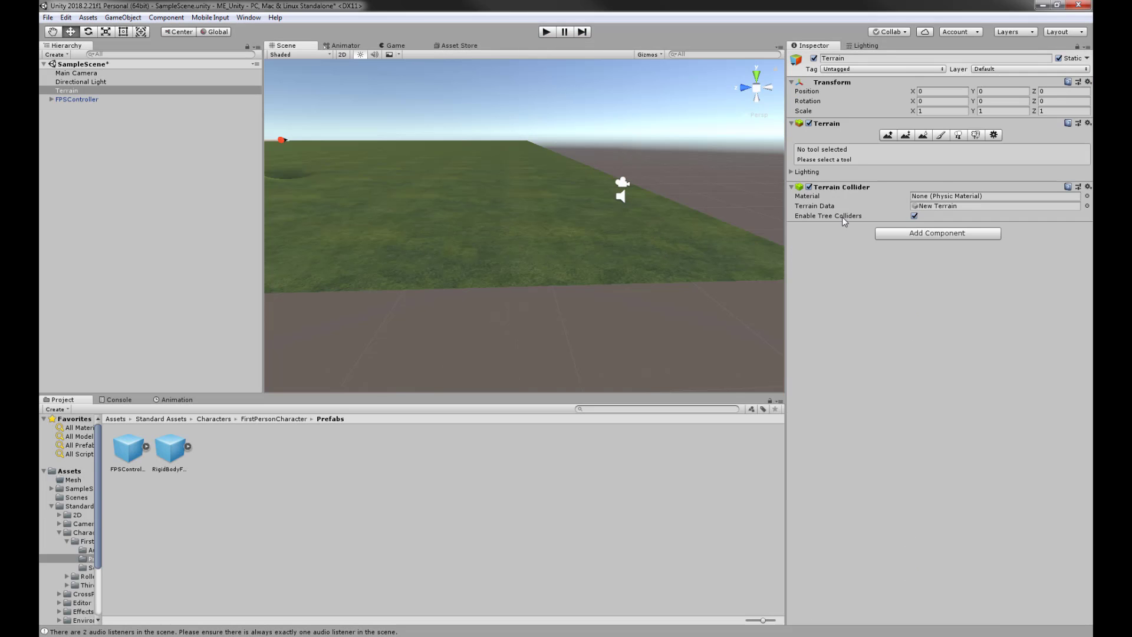
click(906, 136)
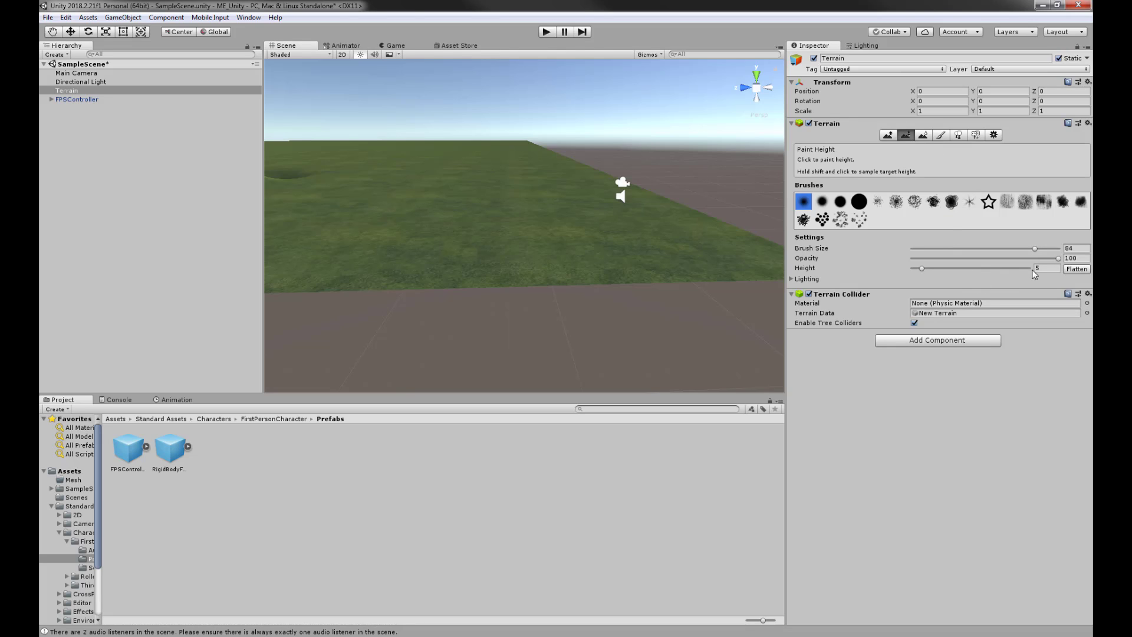
text(8)
click(1077, 269)
alt+drag(571, 169, 528, 169)
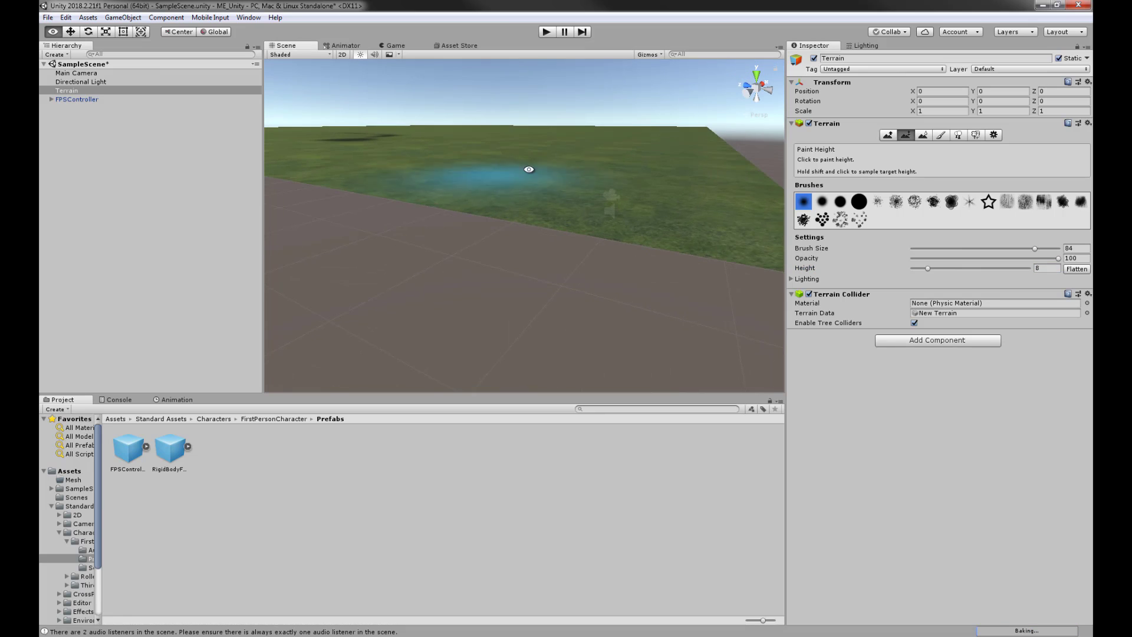
- Lift the FPSController above the raised terrain to Y 10.18
click(77, 99)
key(w)
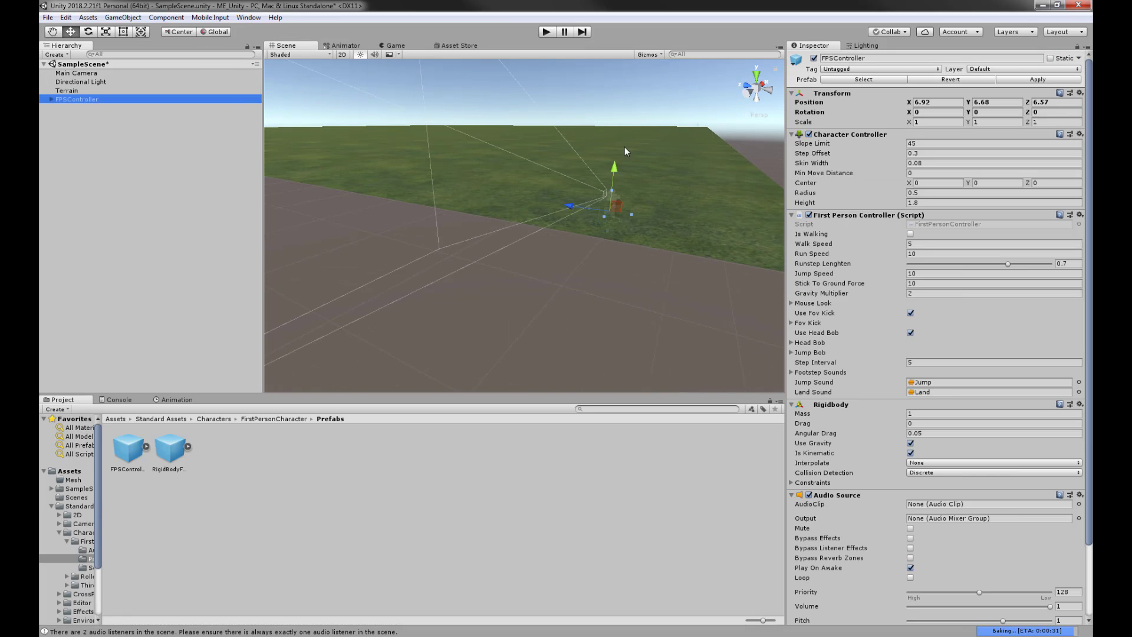
drag(615, 163, 625, 99)
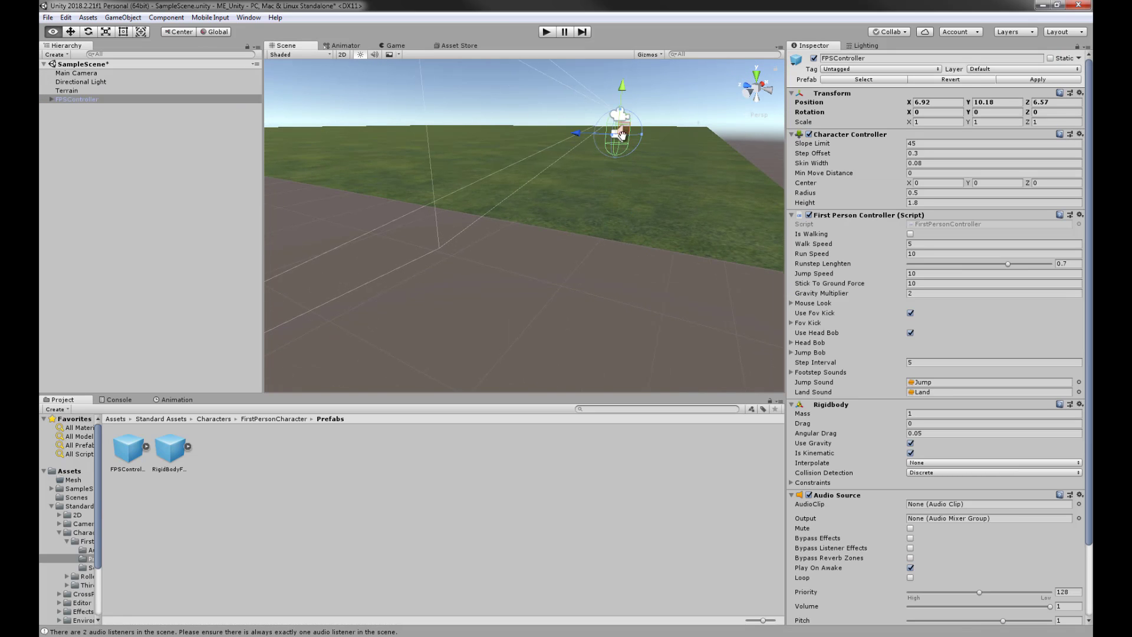
alt+middle_drag(623, 136, 606, 172)
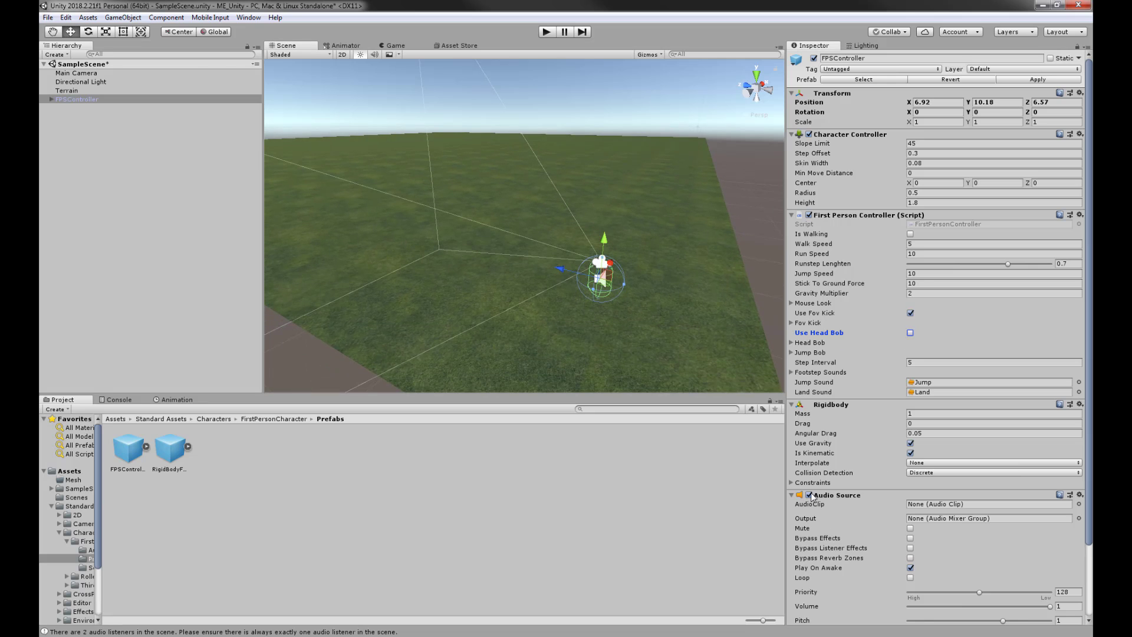
- Orbit around the flattened terrain to inspect its edge and underside, then reselect the terrain
alt+drag(618, 328, 578, 269)
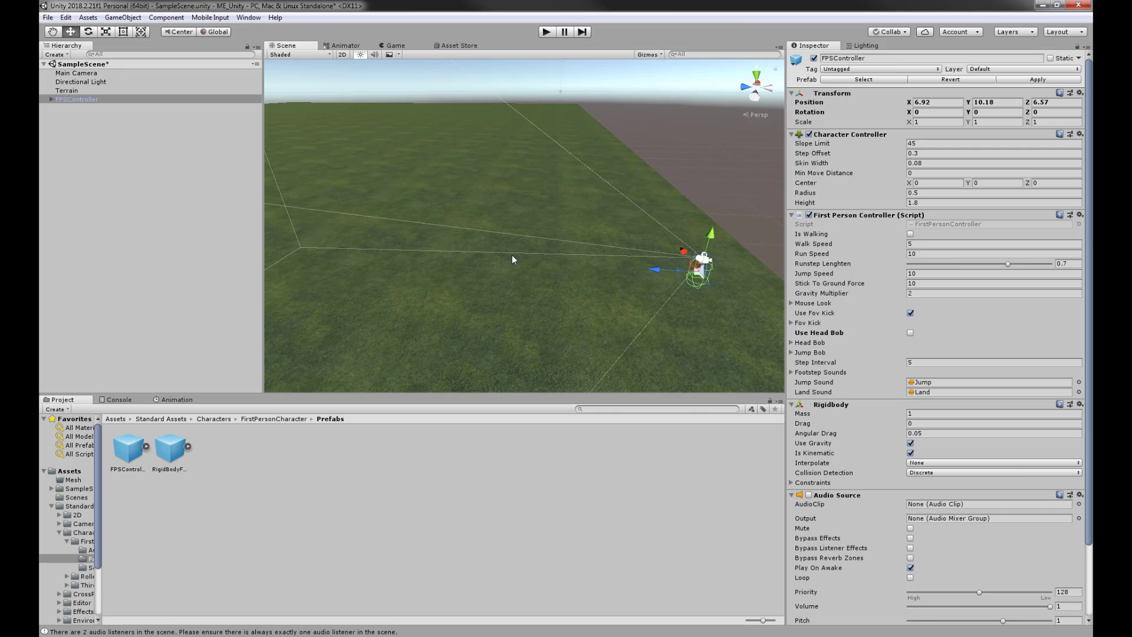
mouse_move(491, 252)
alt+mouse_down()
mouse_move(523, 235)
mouse_move(506, 236)
alt+mouse_up()
alt+drag(464, 201, 489, 222)
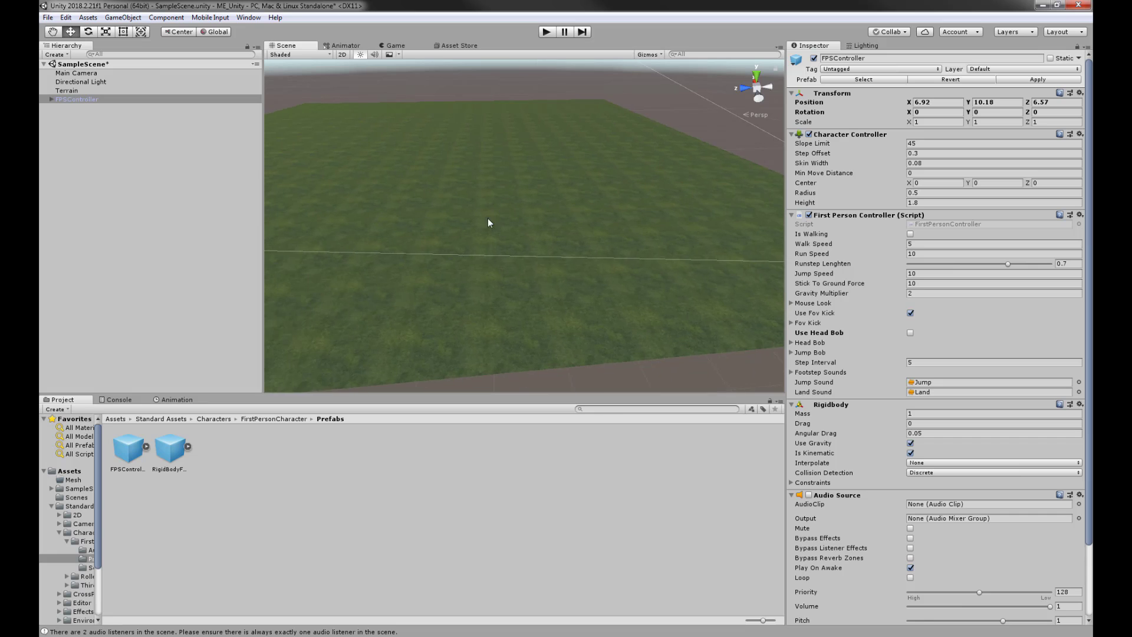
scroll(514, 228, down, 6)
middle_drag(520, 224, 549, 218)
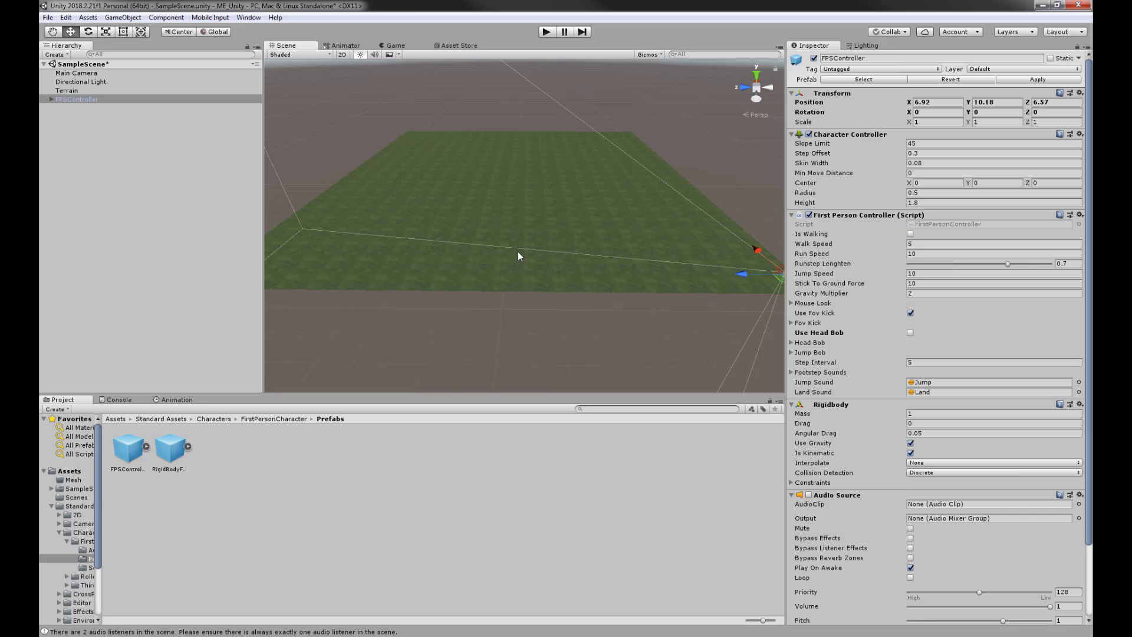
alt+drag(442, 244, 499, 241)
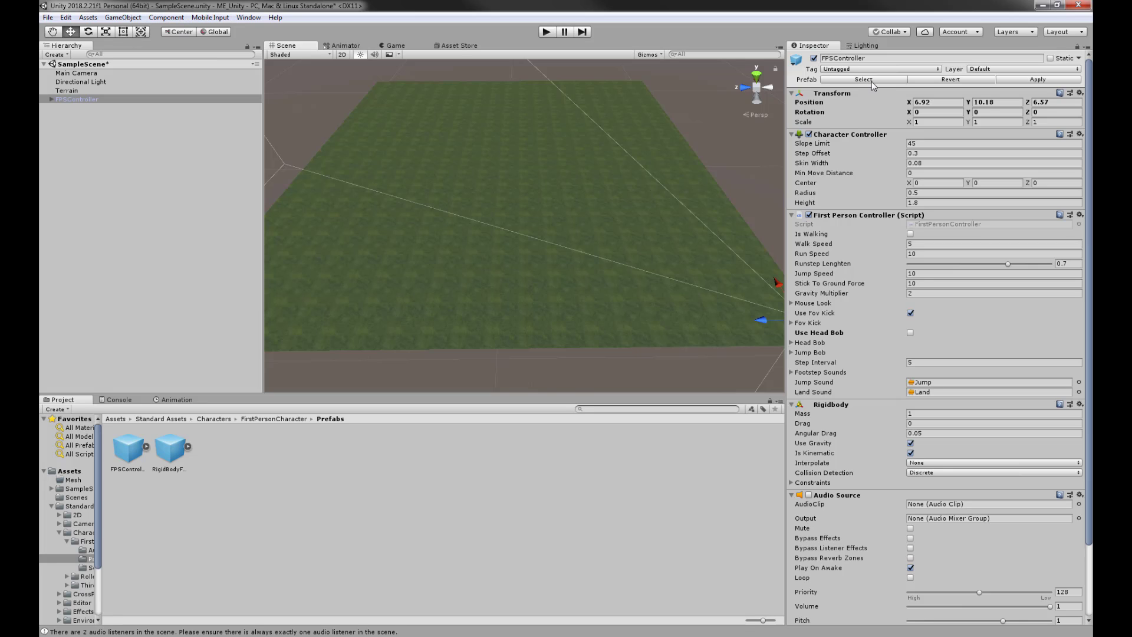
click(561, 168)
- Switch to Raise/Lower Terrain, turn the brush opacity down, and view the flat terrain from several angles
click(889, 135)
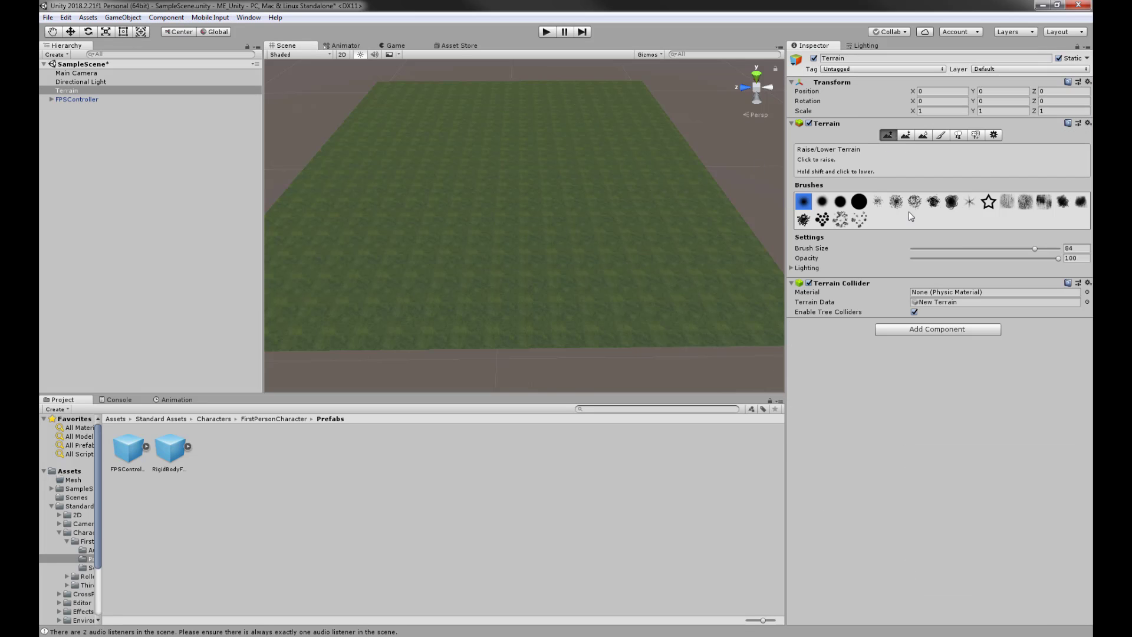
drag(1057, 259, 955, 260)
alt+drag(430, 246, 677, 233)
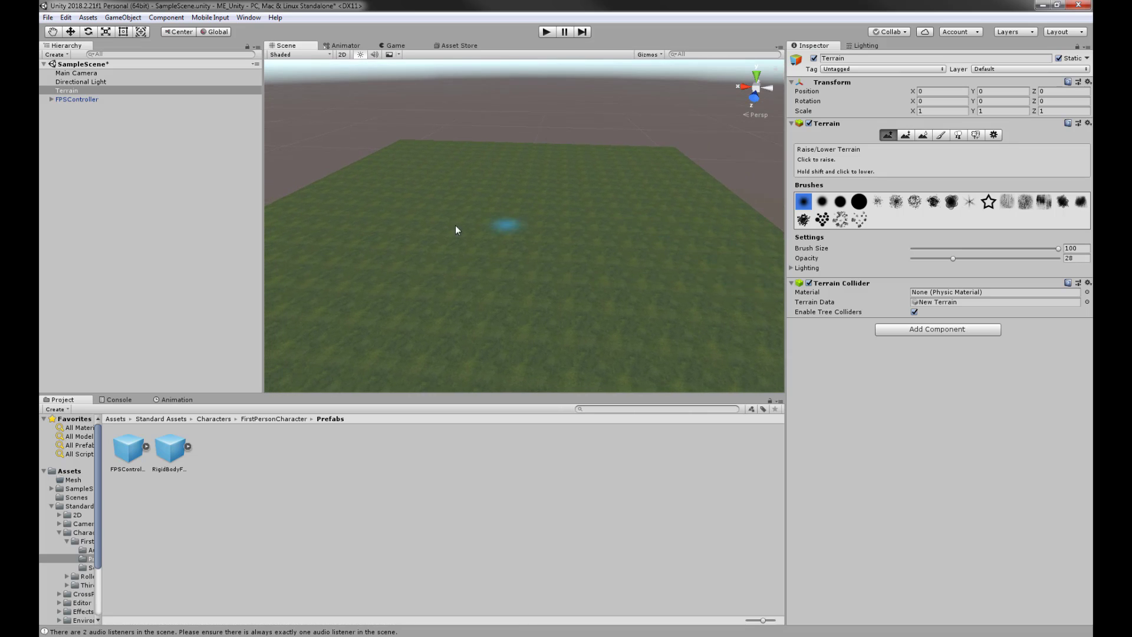
alt+drag(512, 256, 372, 243)
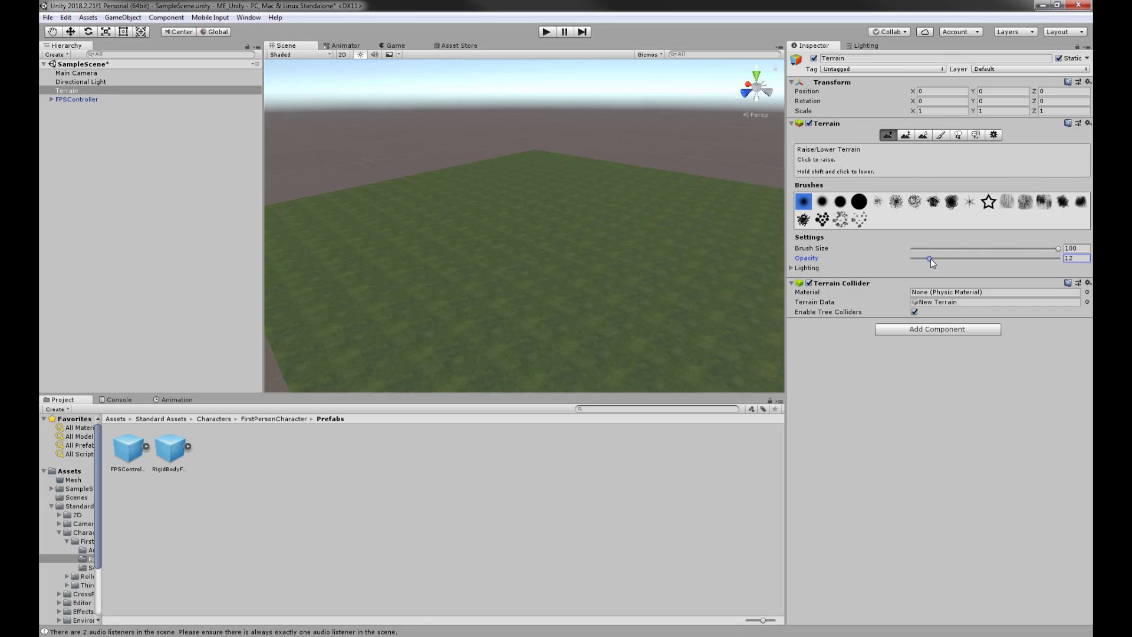
alt+drag(619, 242, 482, 137)
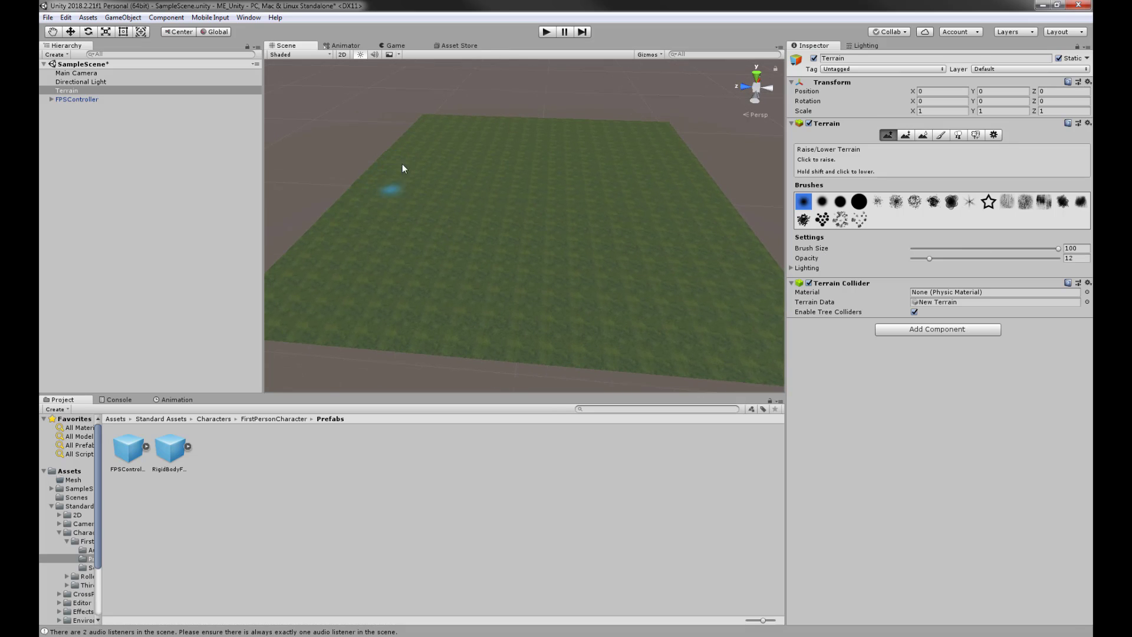
alt+drag(402, 168, 386, 187)
right_drag(555, 237, 901, 138)
- Flatten the terrain with Paint Height and choose the large solid round brush
click(906, 135)
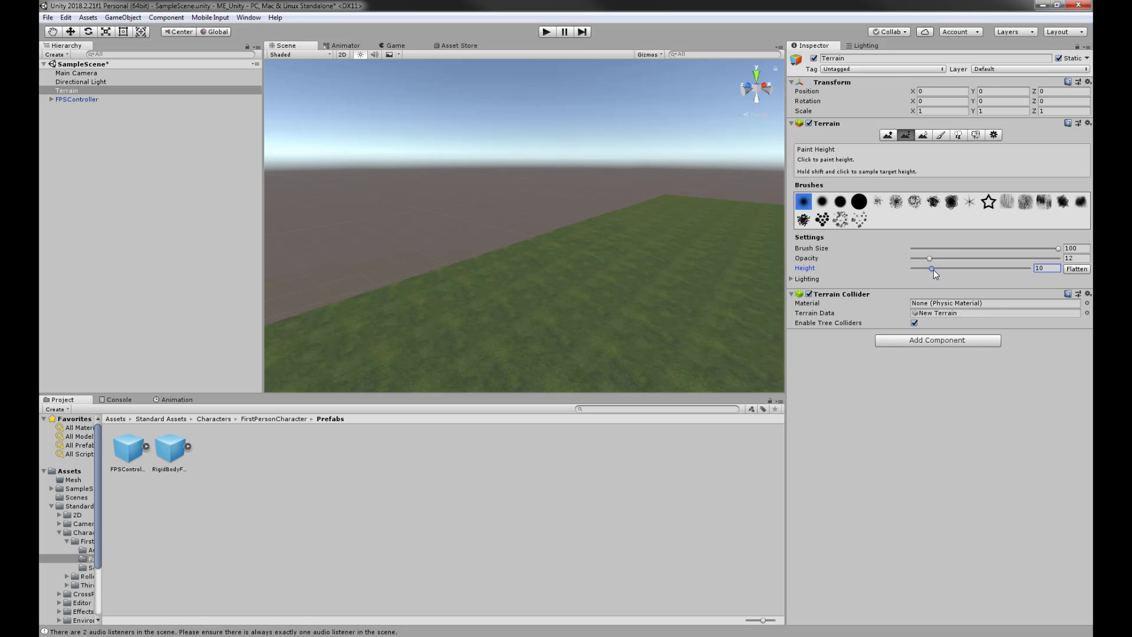
right_drag(657, 235, 493, 138)
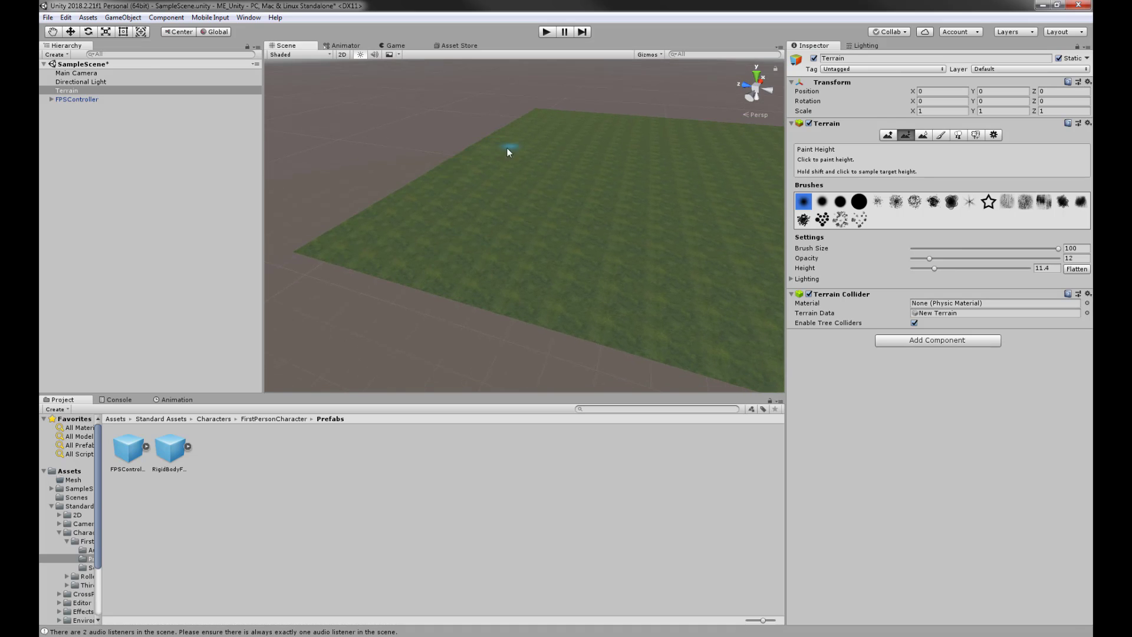
scroll(507, 149, up, 2)
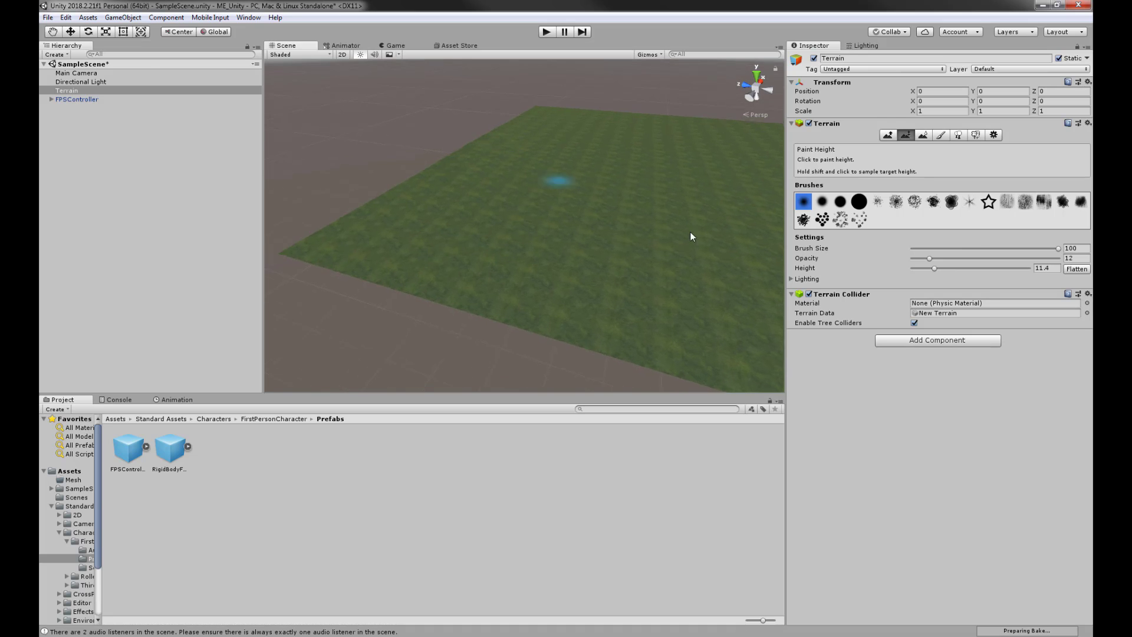
click(1072, 267)
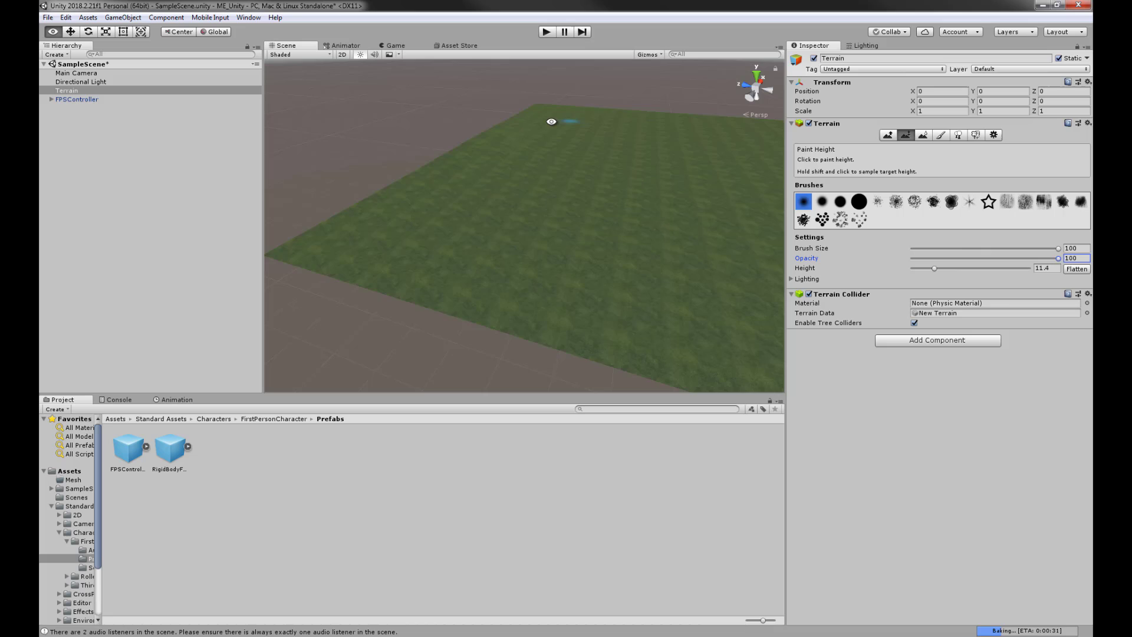
click(858, 203)
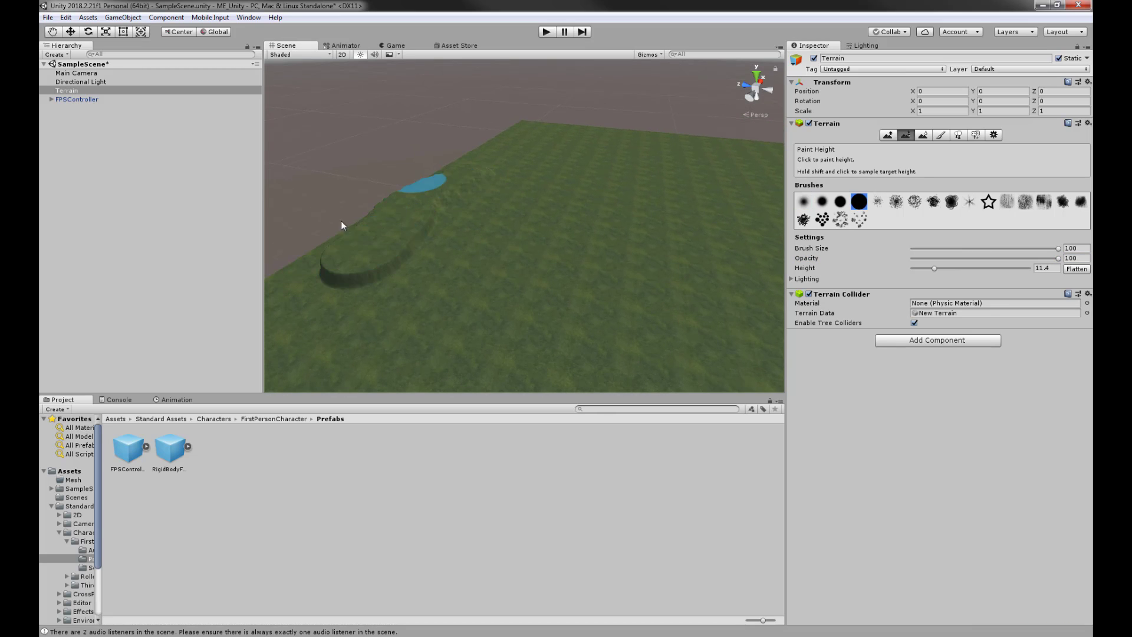
- Paint a raised plateau near the left edge, then brush the raised steps back down level
mouse_move(341, 222)
mouse_down()
mouse_move(332, 235)
mouse_move(401, 239)
mouse_move(502, 179)
mouse_move(464, 238)
mouse_move(804, 237)
mouse_move(478, 258)
mouse_move(492, 253)
mouse_up()
alt+drag(701, 228, 551, 230)
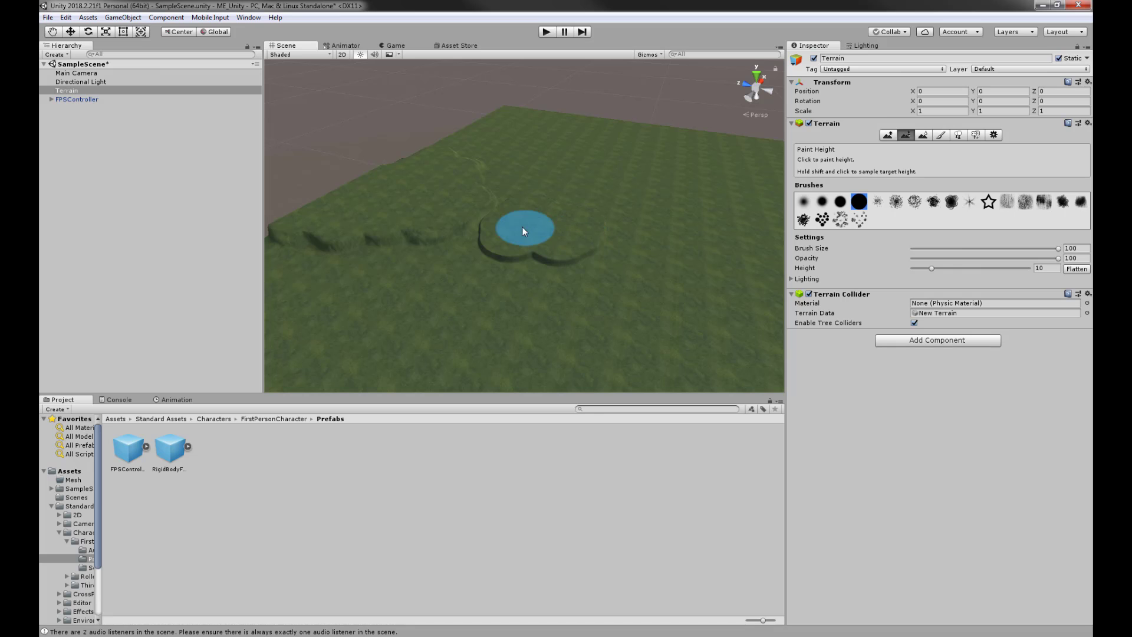
alt+drag(427, 256, 397, 230)
scroll(378, 279, up, 6)
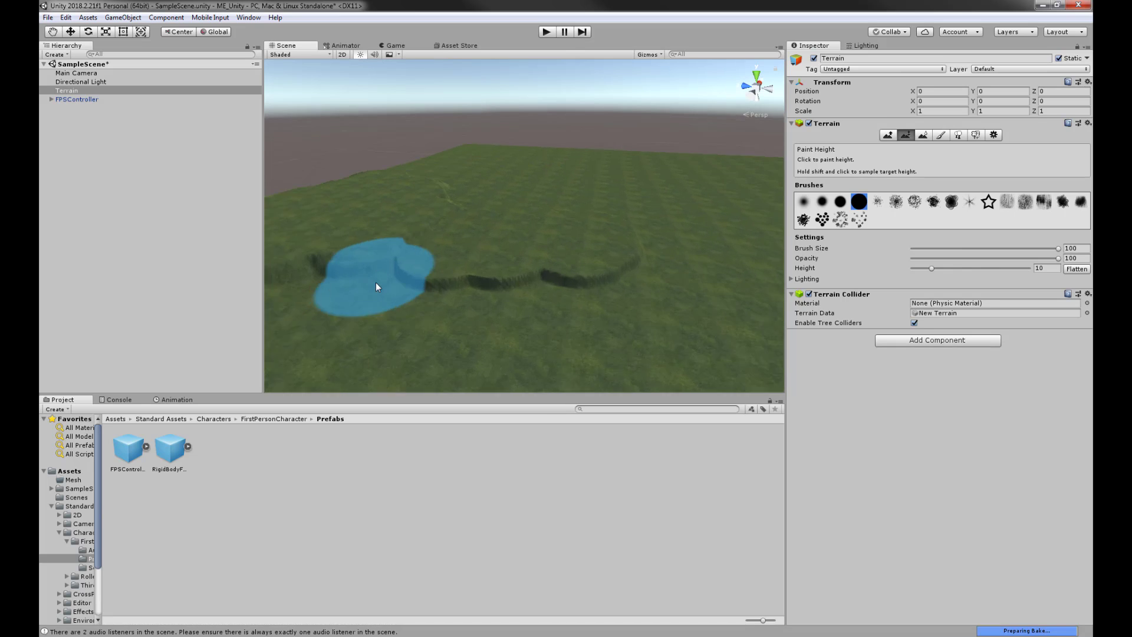
mouse_move(359, 261)
middle_down()
mouse_move(567, 255)
mouse_move(553, 281)
mouse_move(530, 206)
mouse_move(606, 242)
mouse_move(645, 242)
middle_up()
mouse_move(678, 243)
mouse_down()
mouse_move(414, 240)
mouse_move(490, 232)
mouse_move(447, 248)
mouse_move(471, 319)
mouse_move(475, 296)
mouse_up()
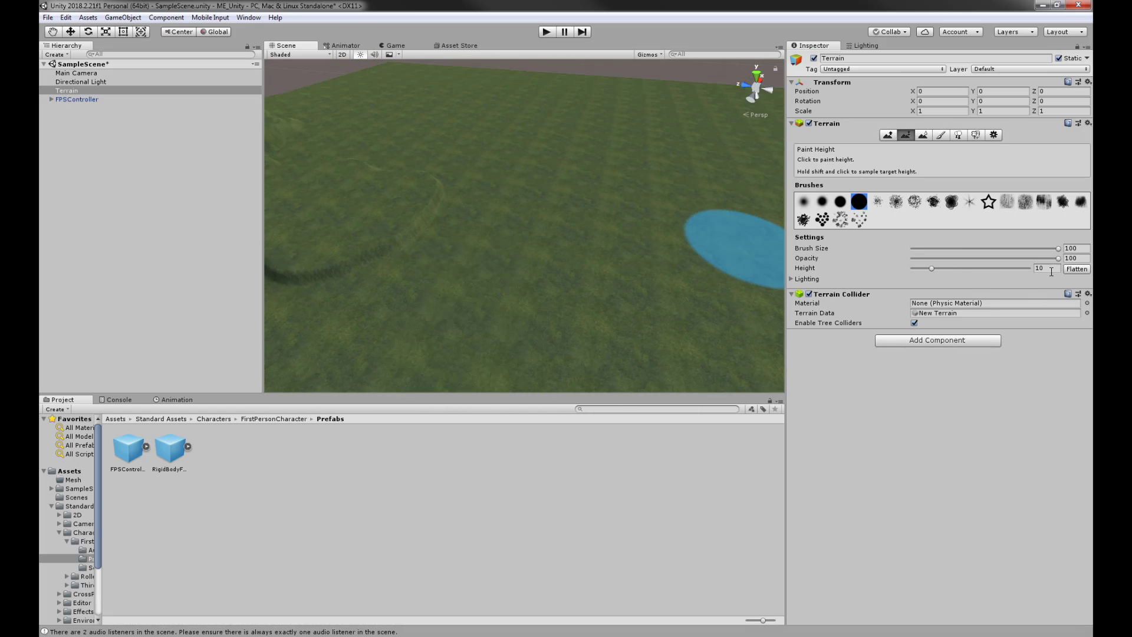
- Set the target height to 9.5 and raise two plateaus toward the lower left
click(1049, 269)
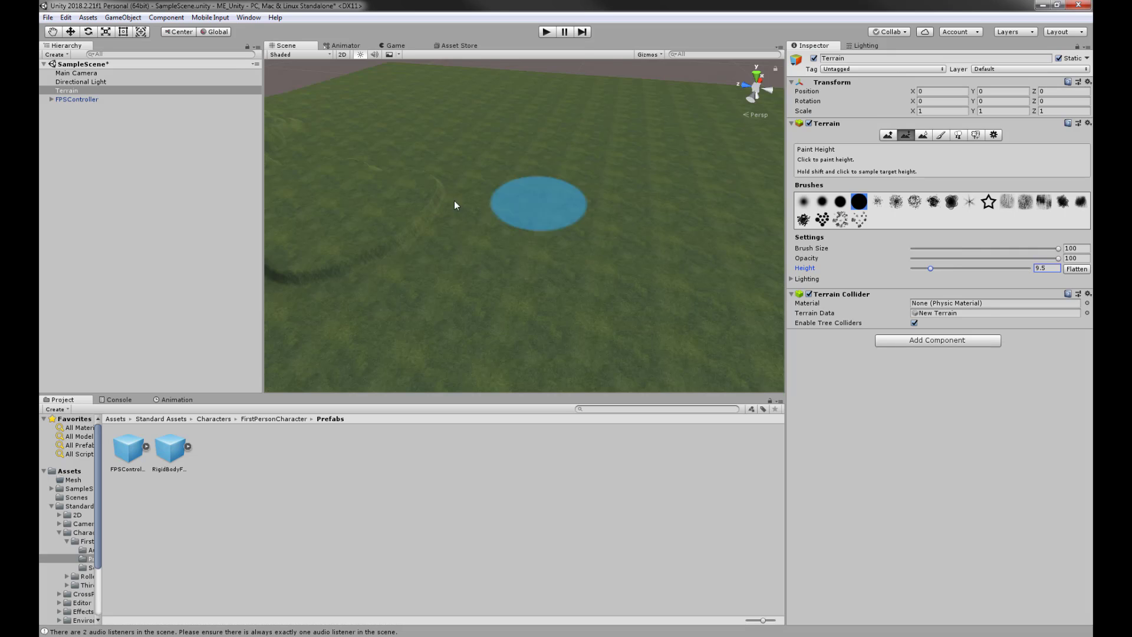
scroll(506, 223, down, 4)
mouse_move(486, 212)
mouse_down()
mouse_move(458, 253)
mouse_move(435, 254)
mouse_up()
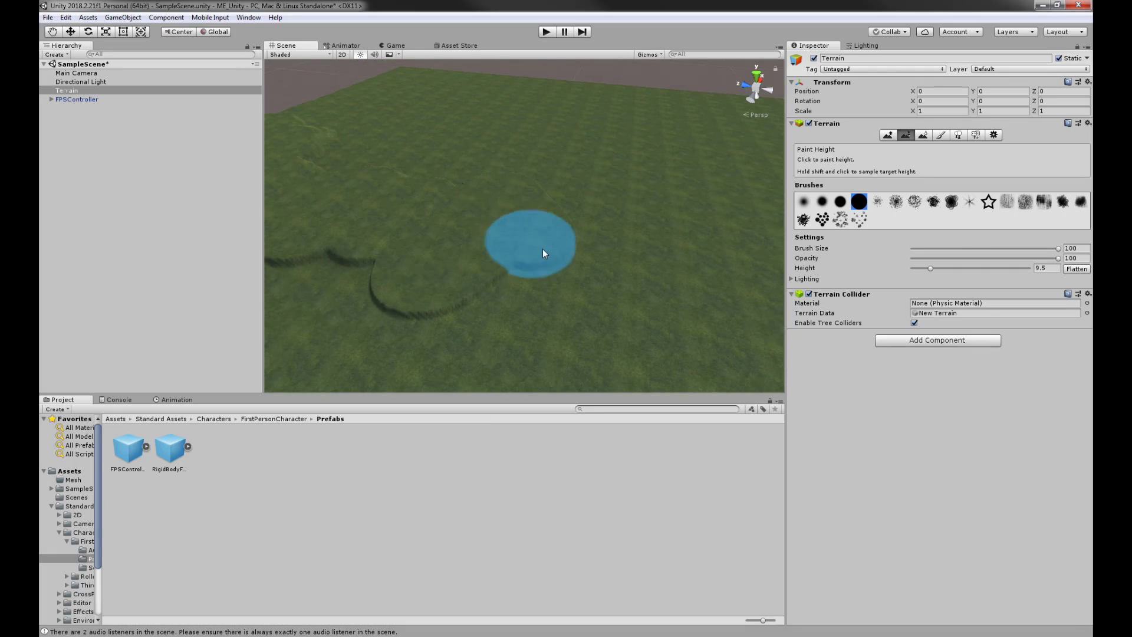
middle_drag(695, 252, 486, 237)
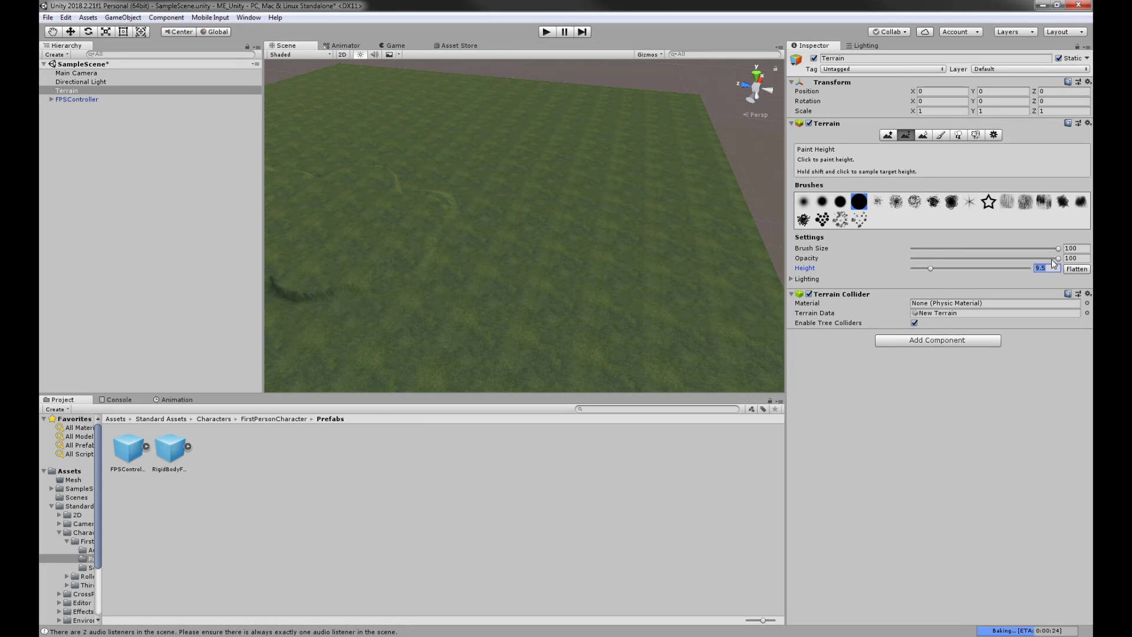
mouse_move(437, 237)
mouse_down()
mouse_move(476, 221)
mouse_move(500, 256)
mouse_move(520, 250)
mouse_up()
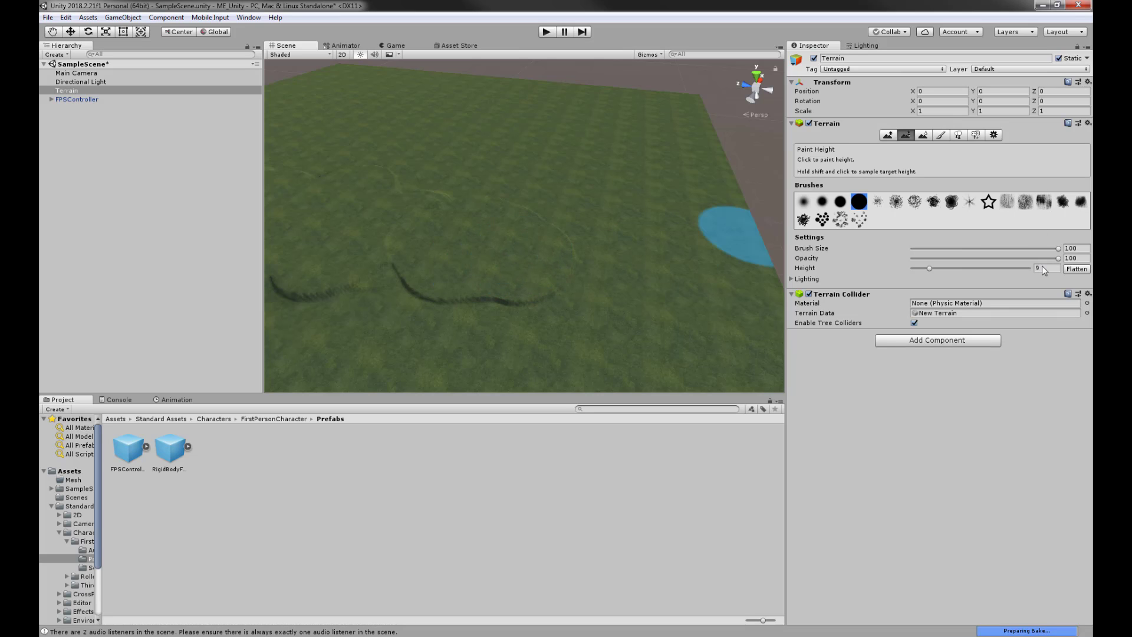
- Lower the target height to 8.58 and paint a terrace across the terrain, levelling the cracks
drag(1042, 266, 1023, 267)
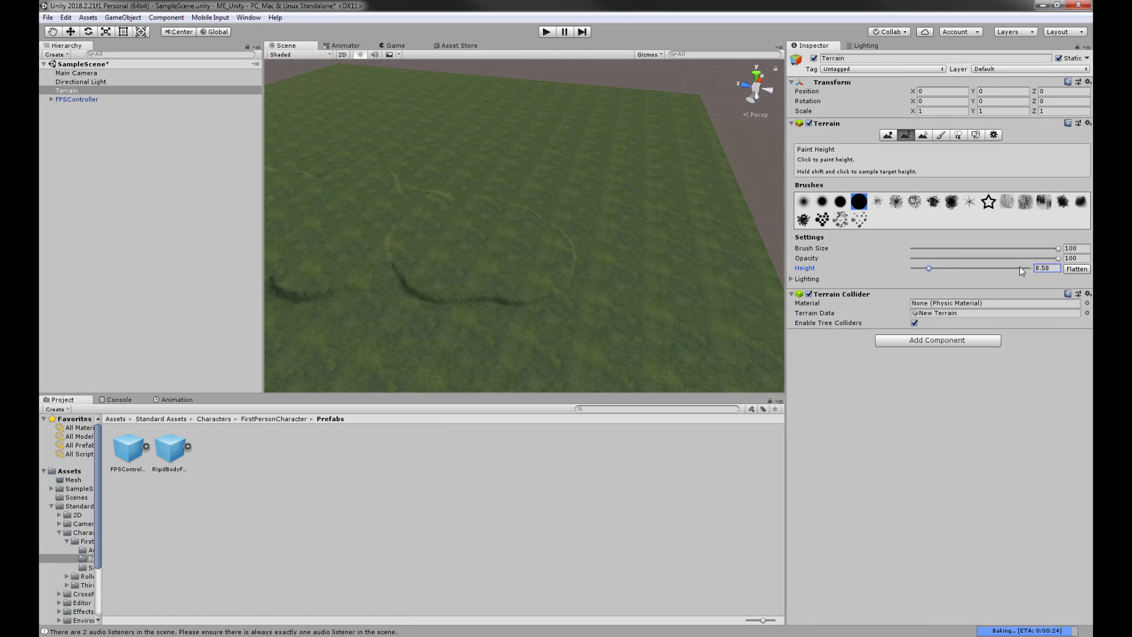
mouse_move(475, 278)
alt+mouse_down()
mouse_move(467, 253)
mouse_move(515, 286)
mouse_move(397, 253)
mouse_move(492, 230)
mouse_move(458, 284)
mouse_move(571, 260)
mouse_move(473, 366)
mouse_move(544, 350)
mouse_move(580, 324)
alt+mouse_up()
middle_drag(580, 324, 576, 214)
mouse_move(602, 232)
mouse_down()
mouse_move(525, 263)
mouse_move(319, 270)
mouse_up()
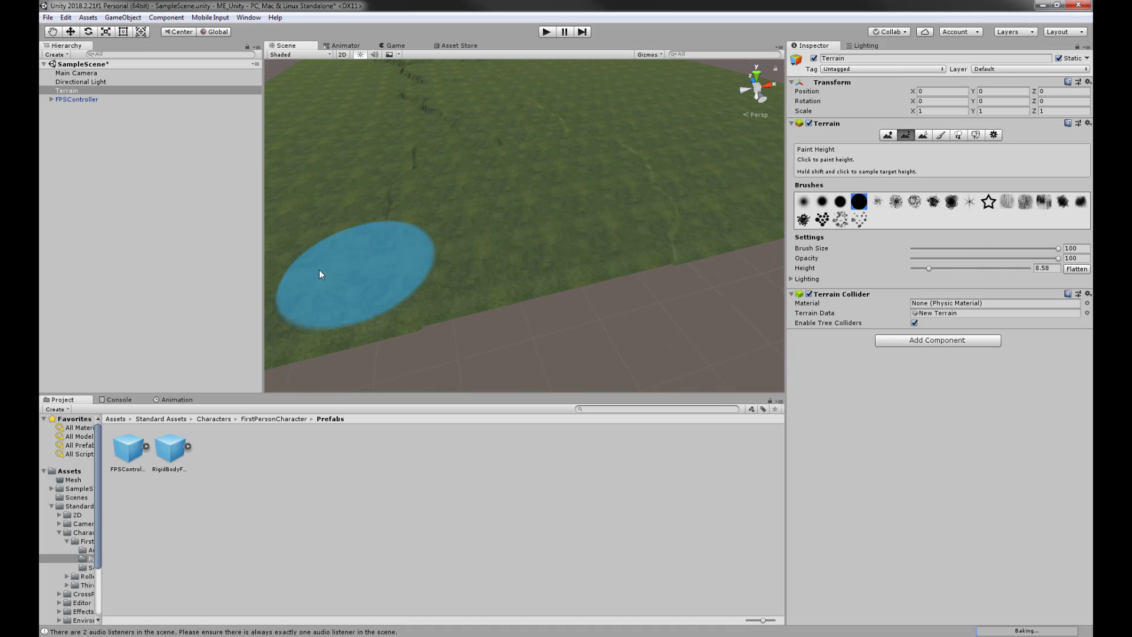
alt+drag(584, 177, 680, 252)
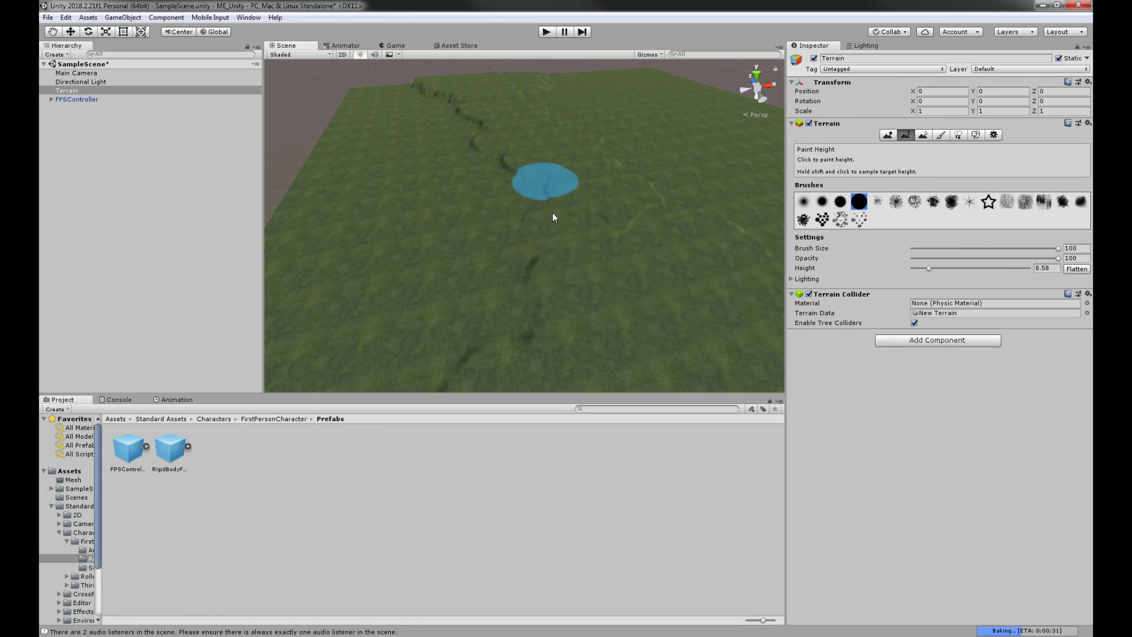
drag(511, 275, 515, 324)
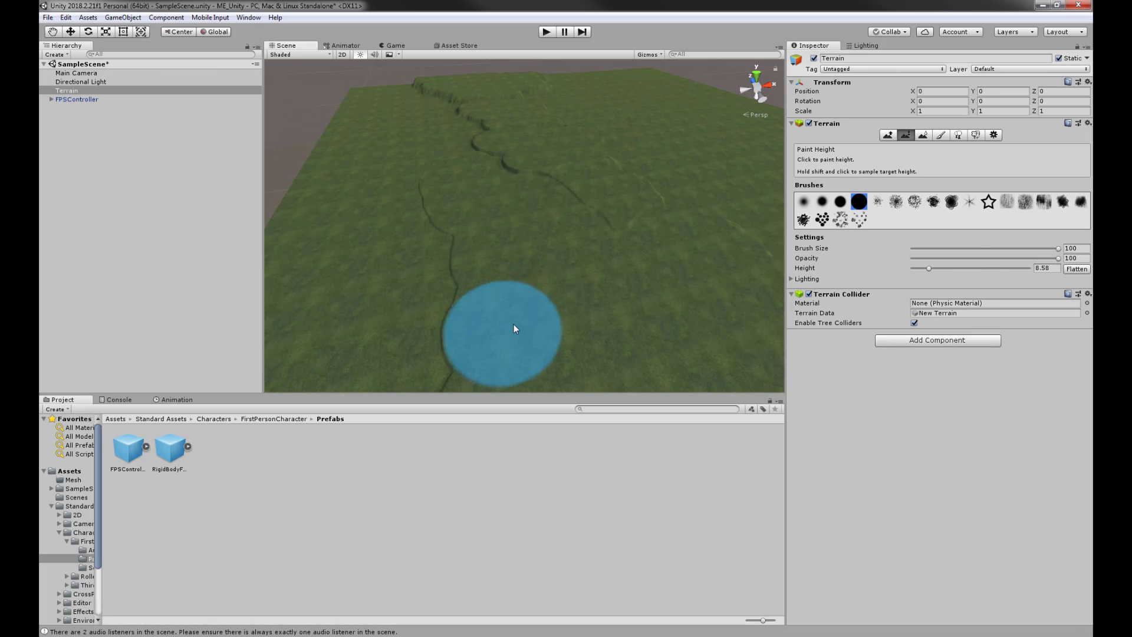
- Set the height to 8, then smooth out the dark trench with Smooth Height
click(1051, 269)
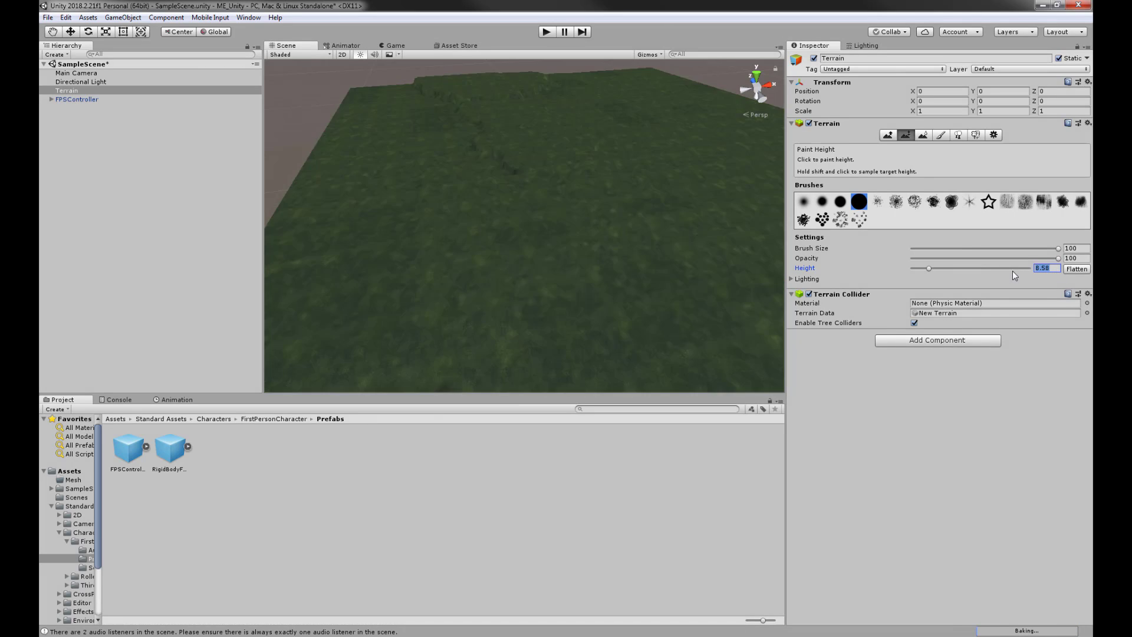
text(8)
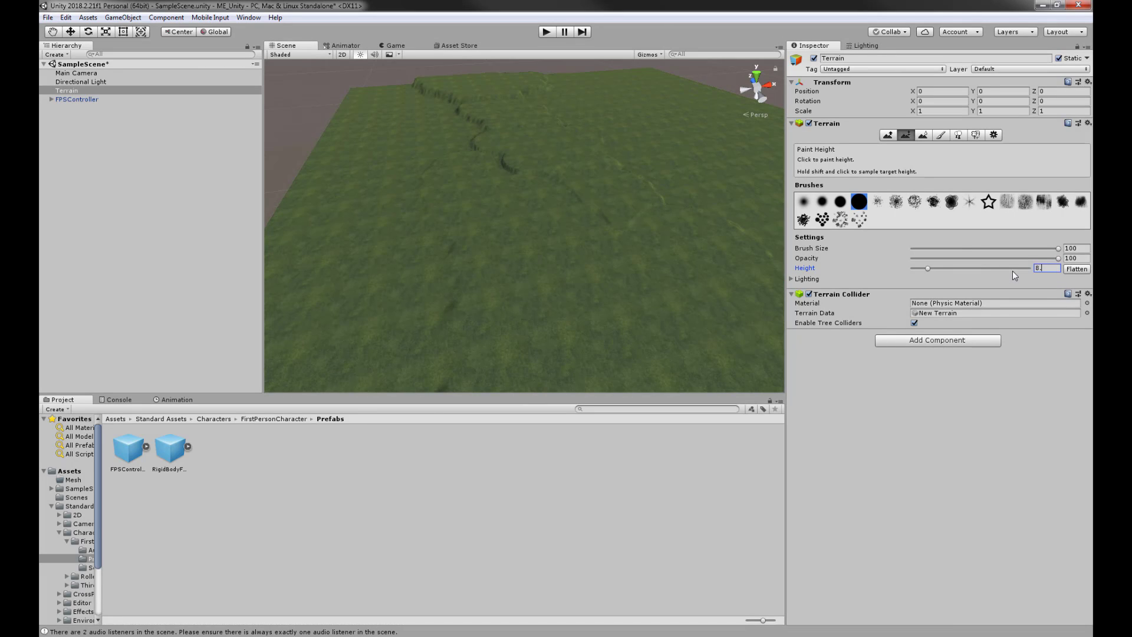
mouse_move(602, 248)
alt+mouse_down()
mouse_move(606, 227)
mouse_move(565, 269)
mouse_move(526, 285)
mouse_move(548, 293)
mouse_move(531, 314)
mouse_move(645, 283)
alt+mouse_up()
alt+drag(553, 266, 572, 202)
middle_drag(572, 203, 611, 204)
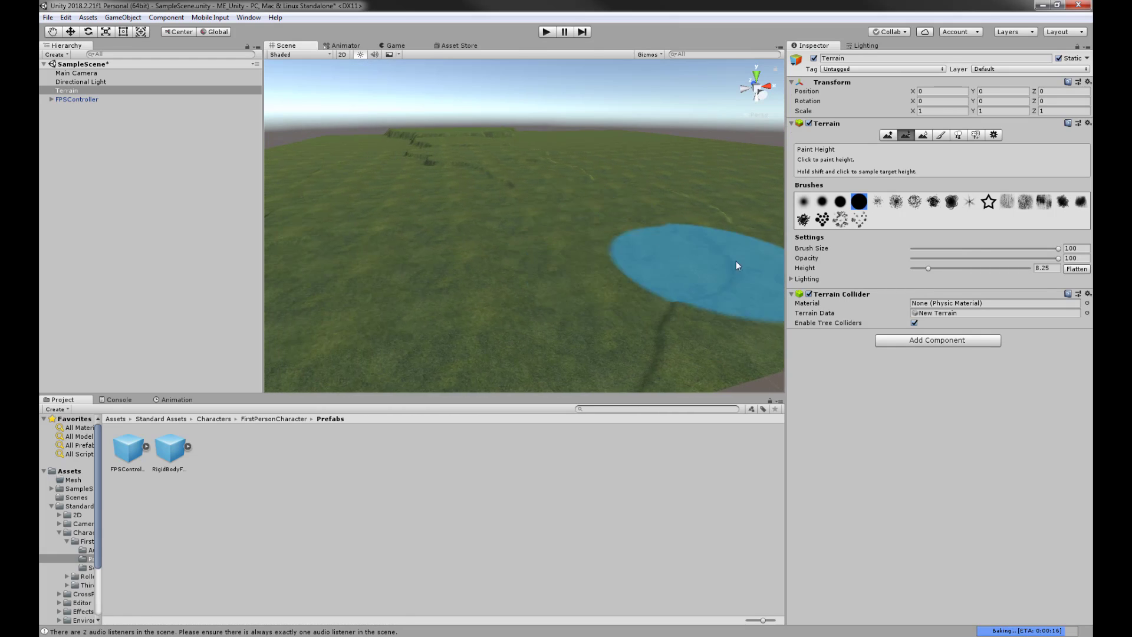
click(924, 135)
mouse_move(546, 282)
alt+mouse_down()
mouse_move(642, 259)
mouse_move(721, 308)
mouse_move(711, 361)
alt+mouse_up()
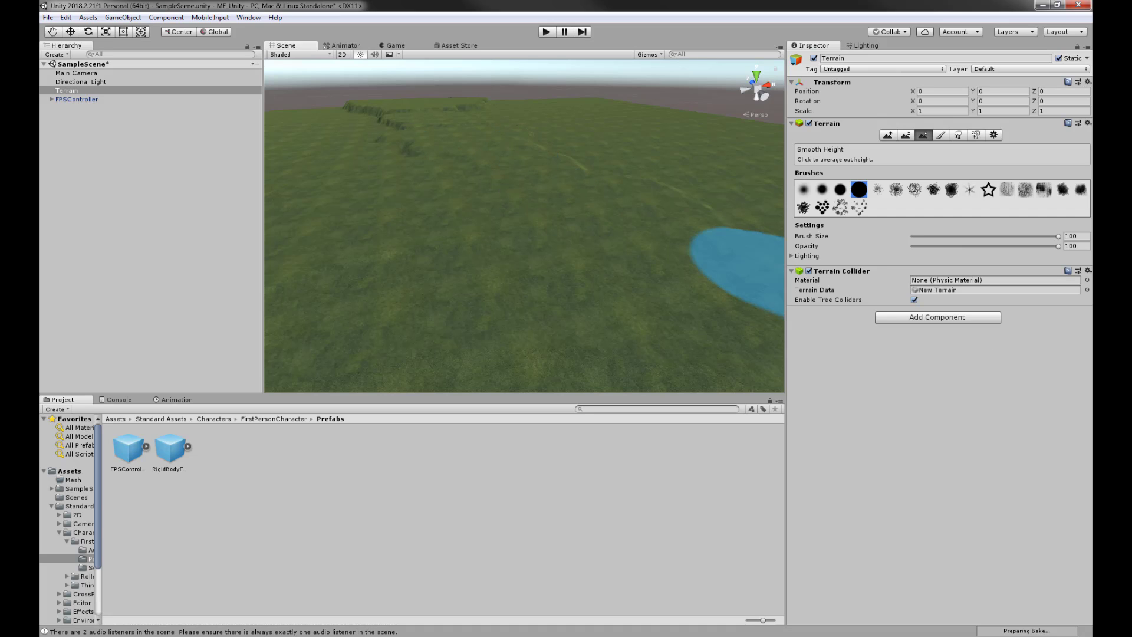
- Smooth the sharp groove on the plateau slope into a gentle incline, then return to Paint Height
mouse_move(427, 197)
alt+mouse_down()
mouse_move(513, 260)
mouse_move(426, 228)
mouse_move(354, 227)
mouse_move(516, 235)
mouse_move(535, 205)
alt+mouse_up()
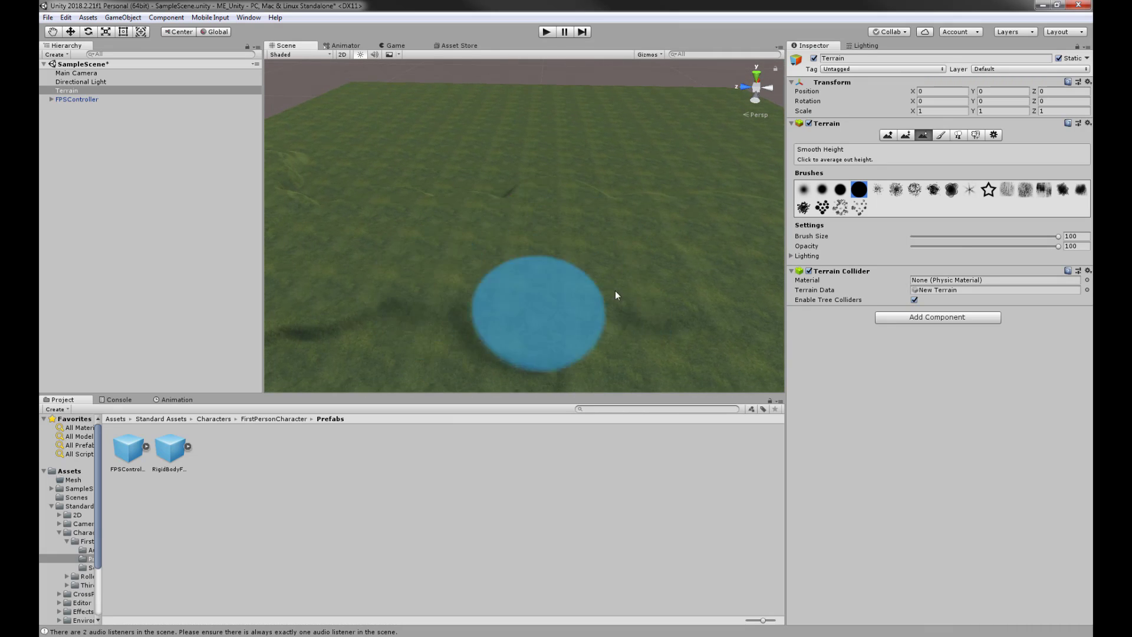
middle_drag(411, 262, 730, 262)
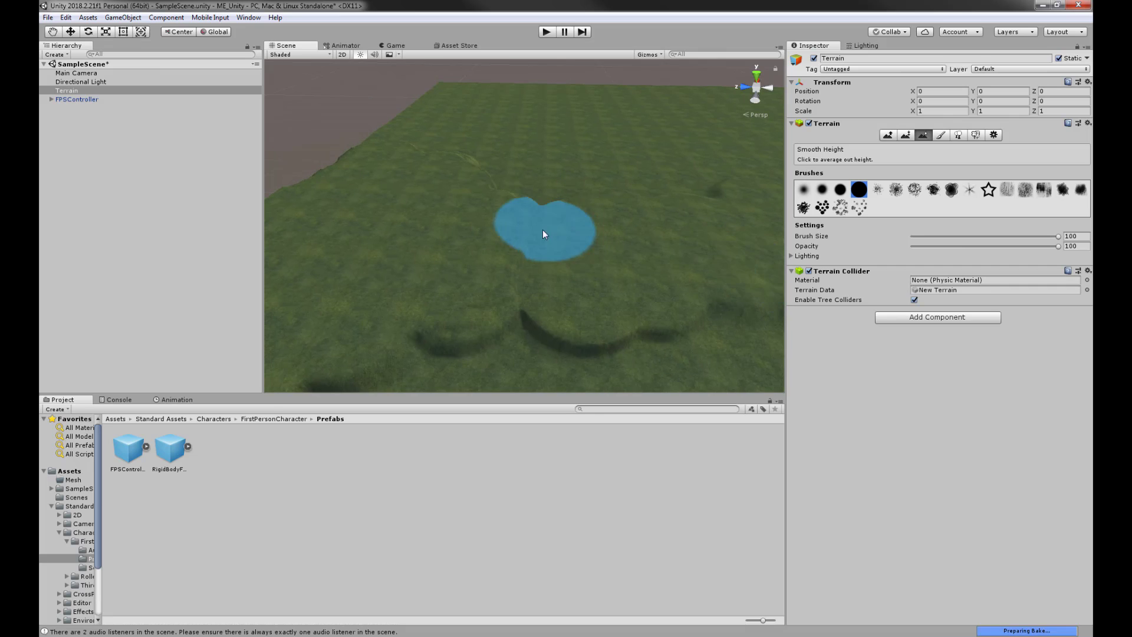
scroll(523, 221, up, 3)
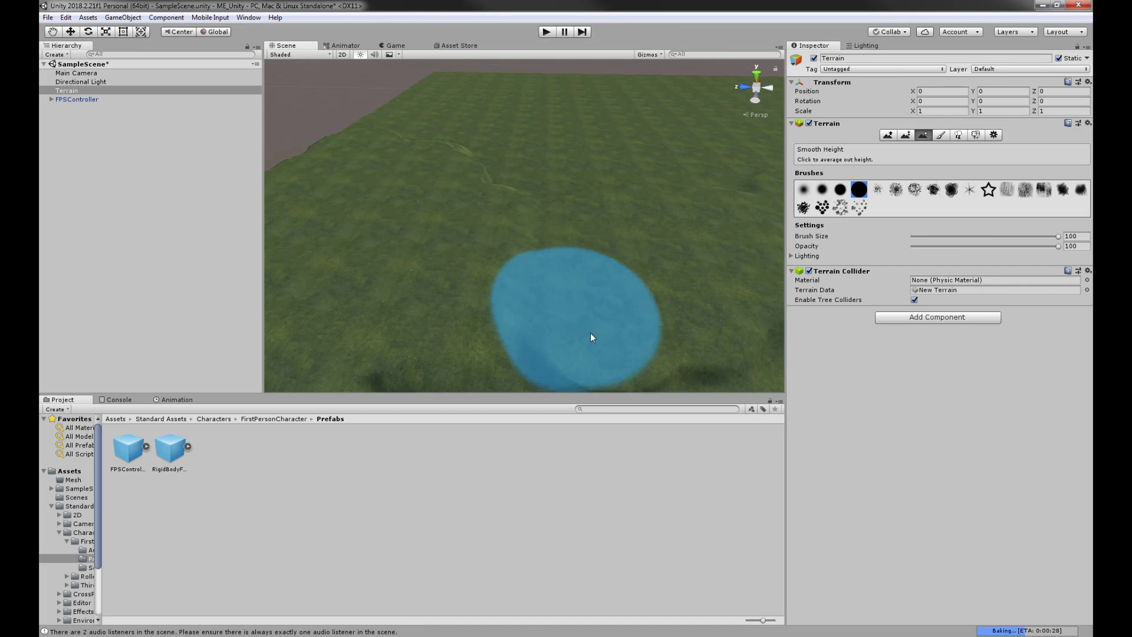
alt+drag(619, 342, 372, 320)
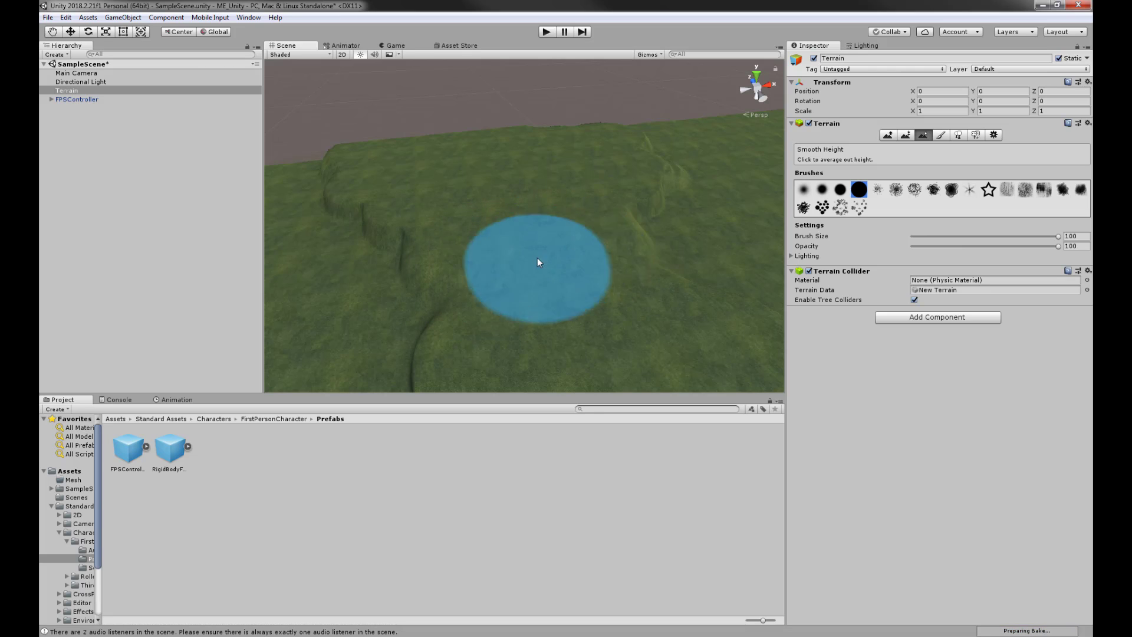
mouse_move(487, 239)
mouse_down()
mouse_move(519, 231)
mouse_move(440, 230)
mouse_move(414, 304)
mouse_move(358, 175)
mouse_up()
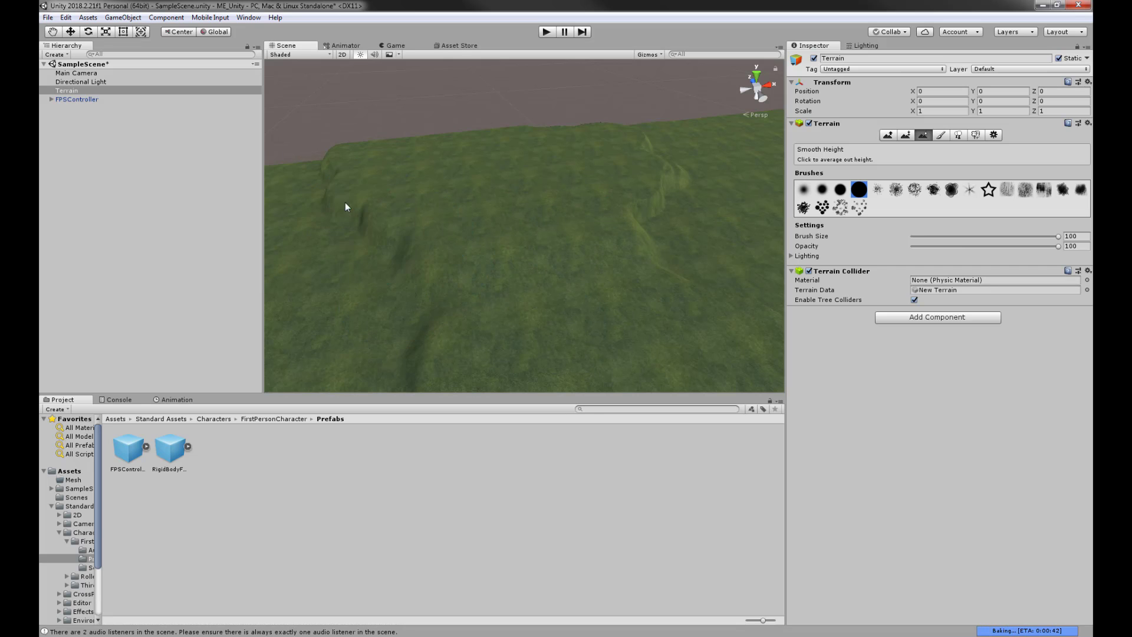
mouse_move(539, 232)
alt+mouse_down()
mouse_move(555, 262)
mouse_move(665, 152)
mouse_move(682, 197)
mouse_move(569, 263)
mouse_move(586, 279)
mouse_move(609, 265)
mouse_move(586, 253)
alt+mouse_up()
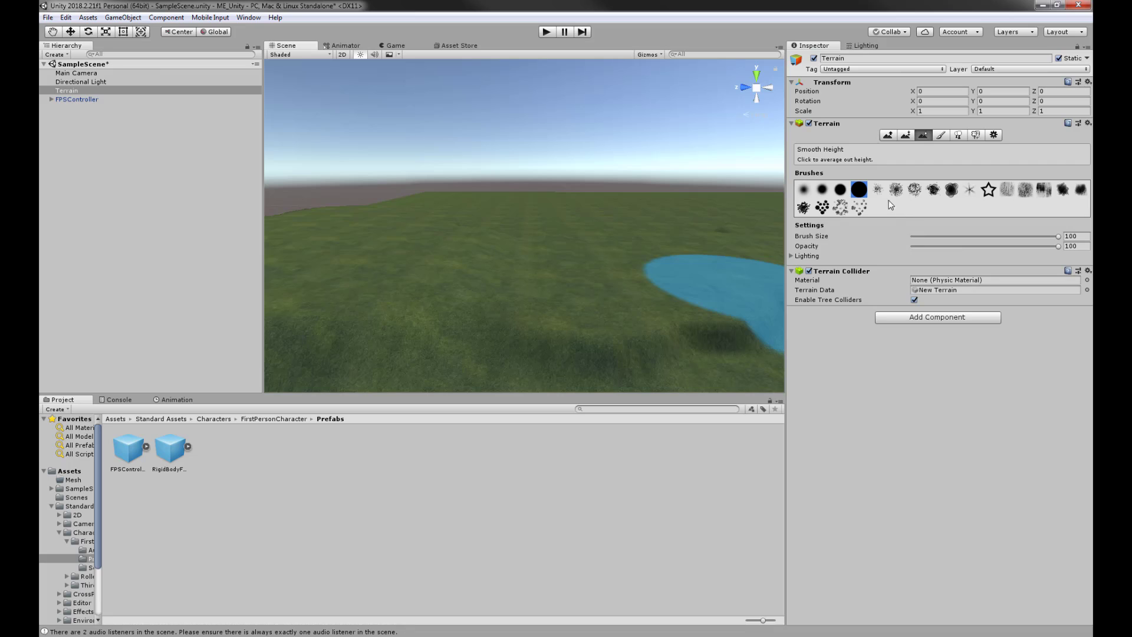
click(906, 135)
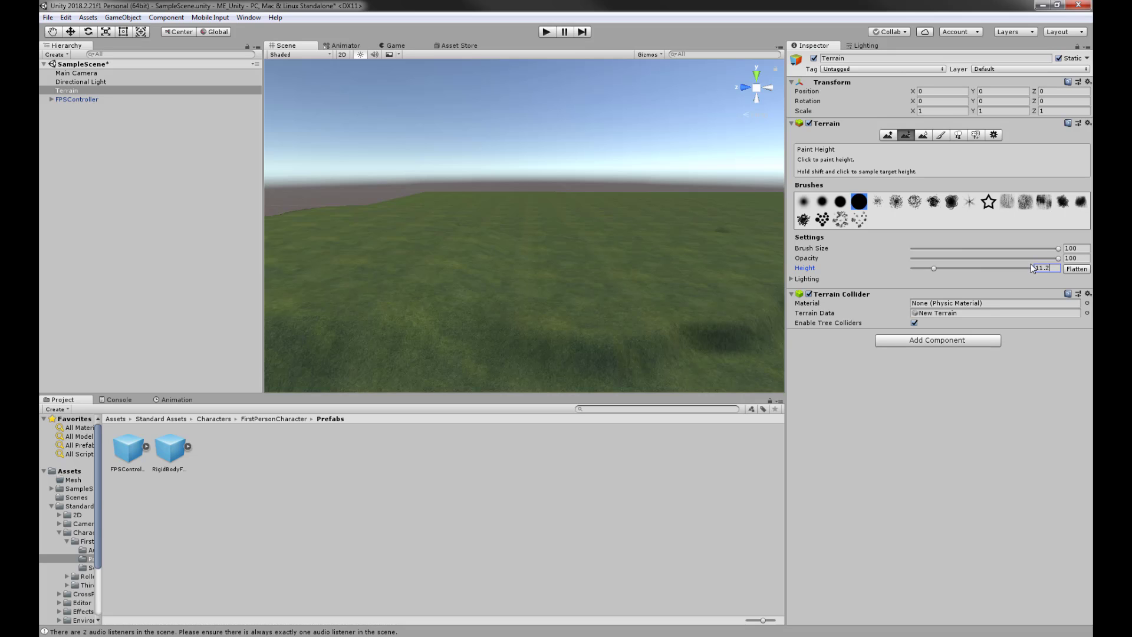
- Raise soft bumps at 33 opacity around heights 11.2 and 11, then select Smooth Height
drag(566, 310, 563, 313)
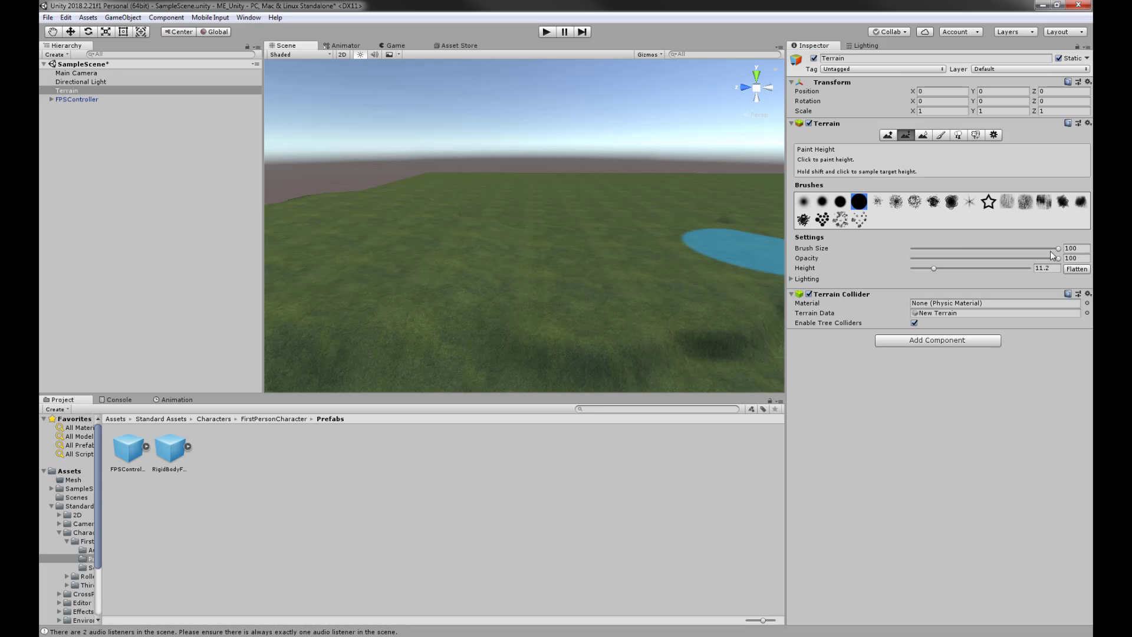
drag(1058, 259, 960, 258)
scroll(542, 260, up, 1)
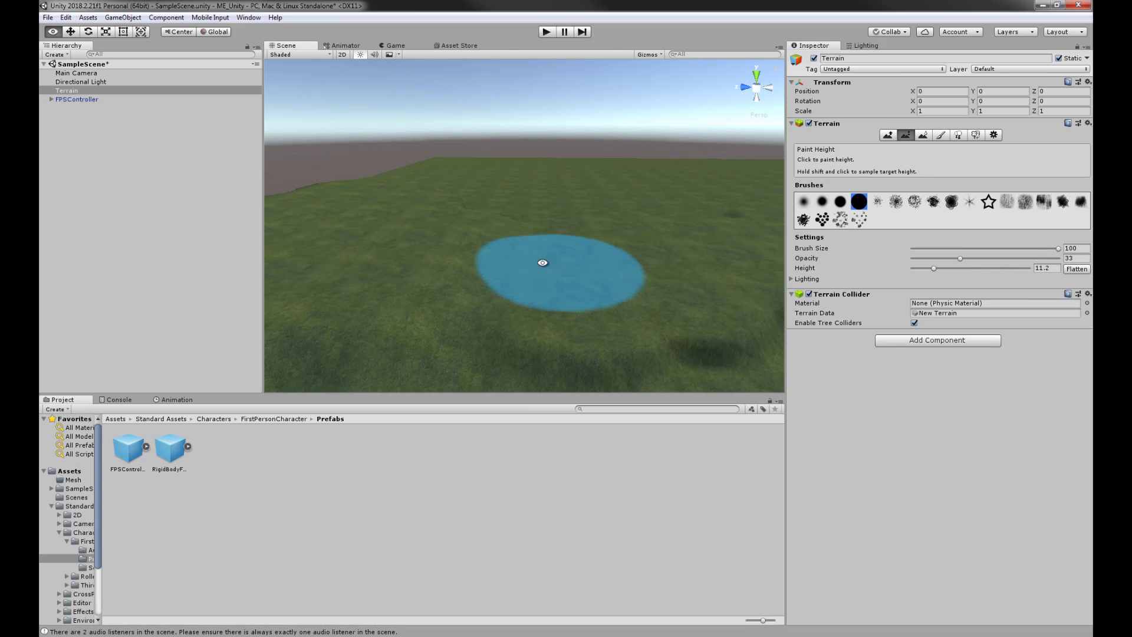
mouse_move(582, 303)
right_down()
mouse_move(627, 195)
mouse_move(619, 204)
right_up()
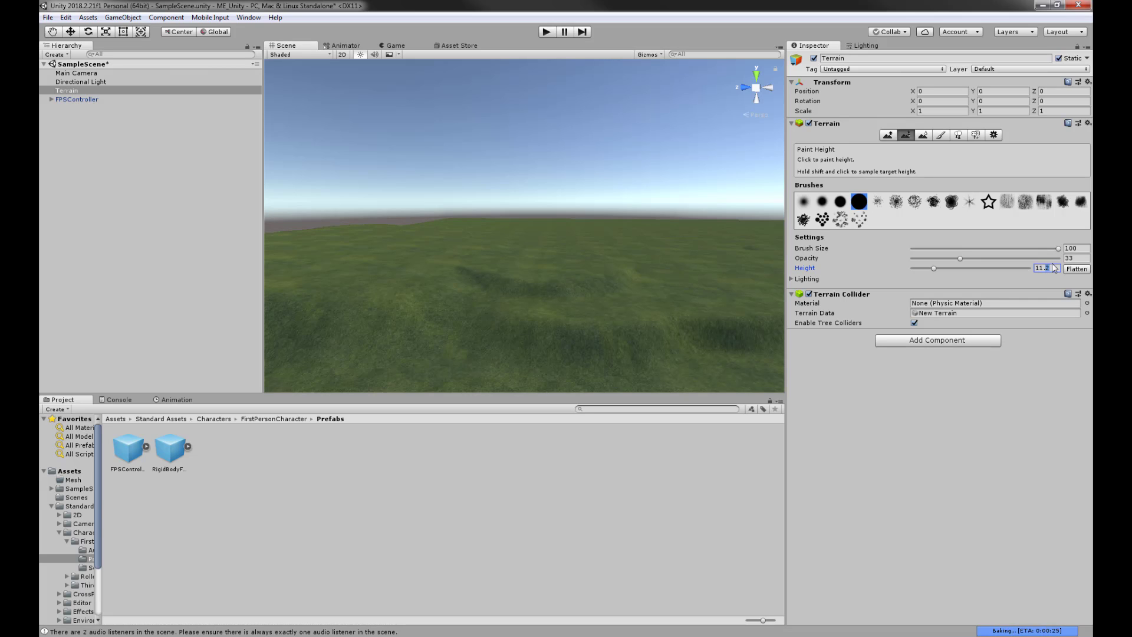
right_drag(772, 255, 578, 293)
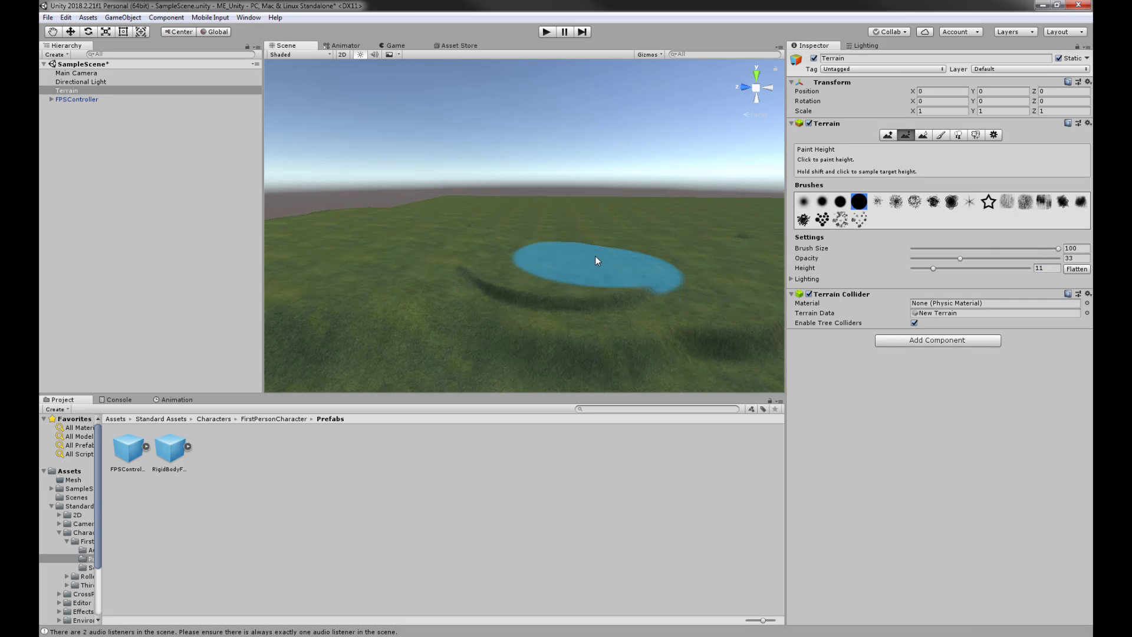
click(1044, 268)
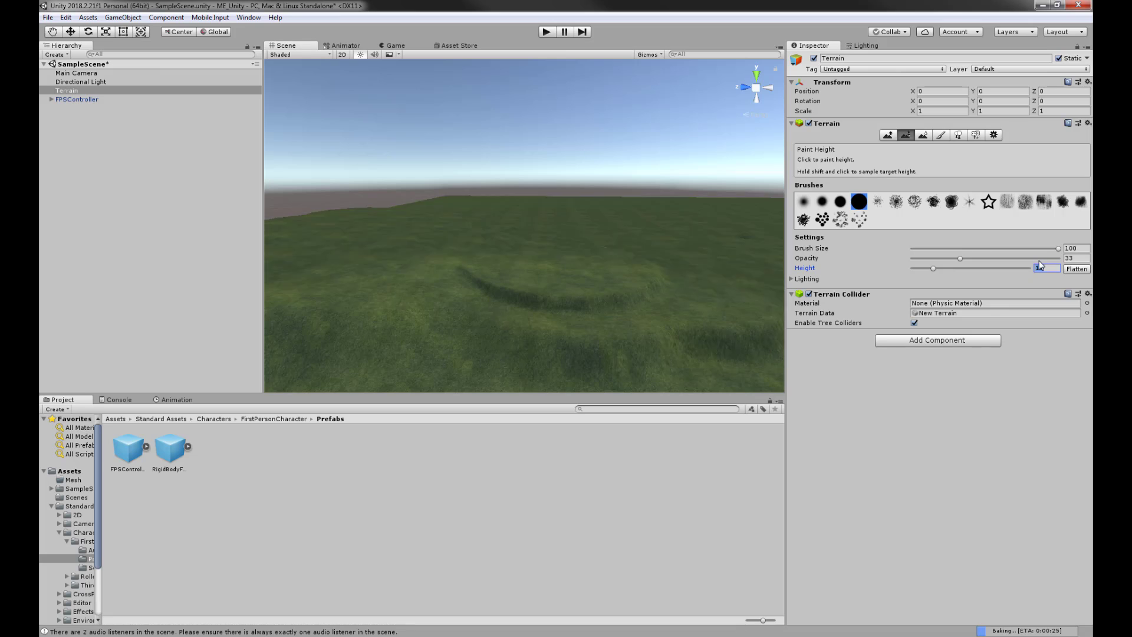
text(1)
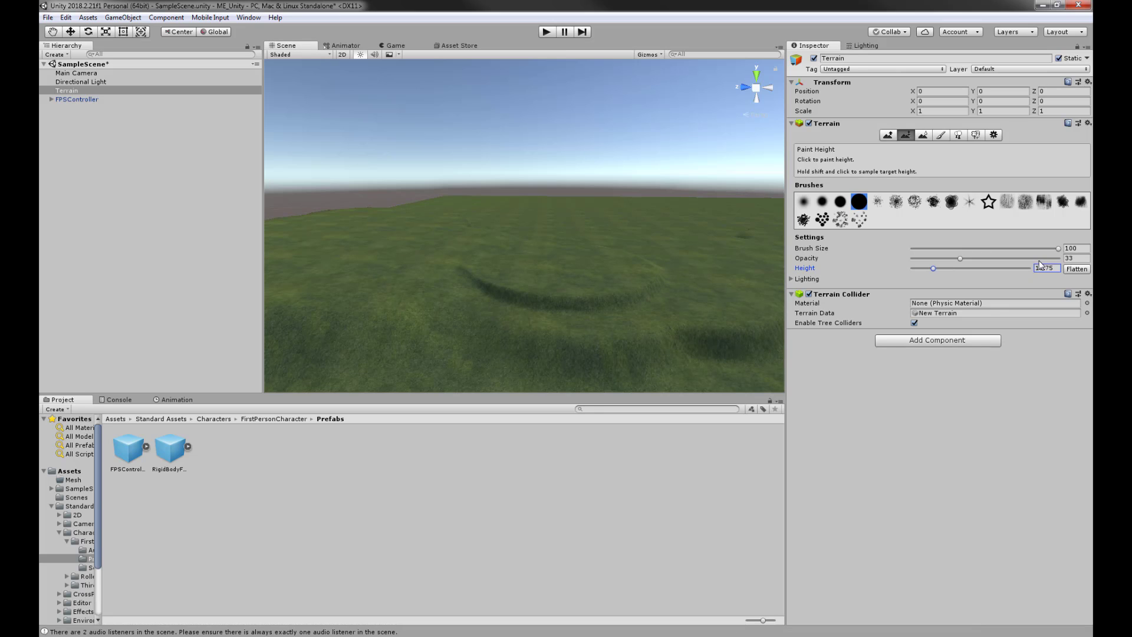
right_drag(536, 226, 529, 281)
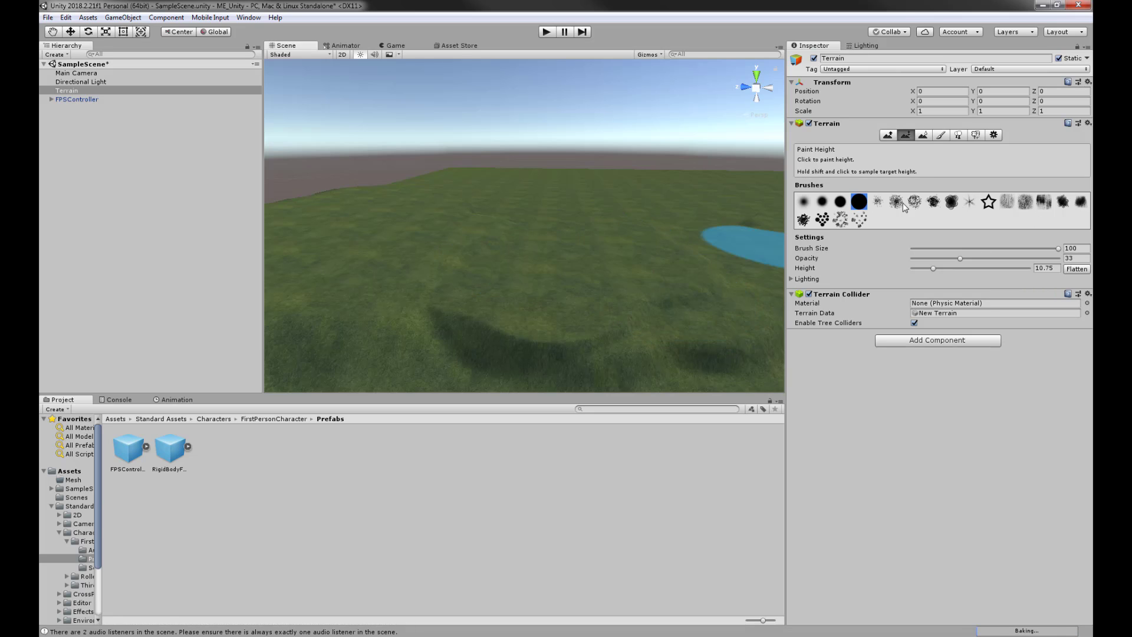
click(928, 134)
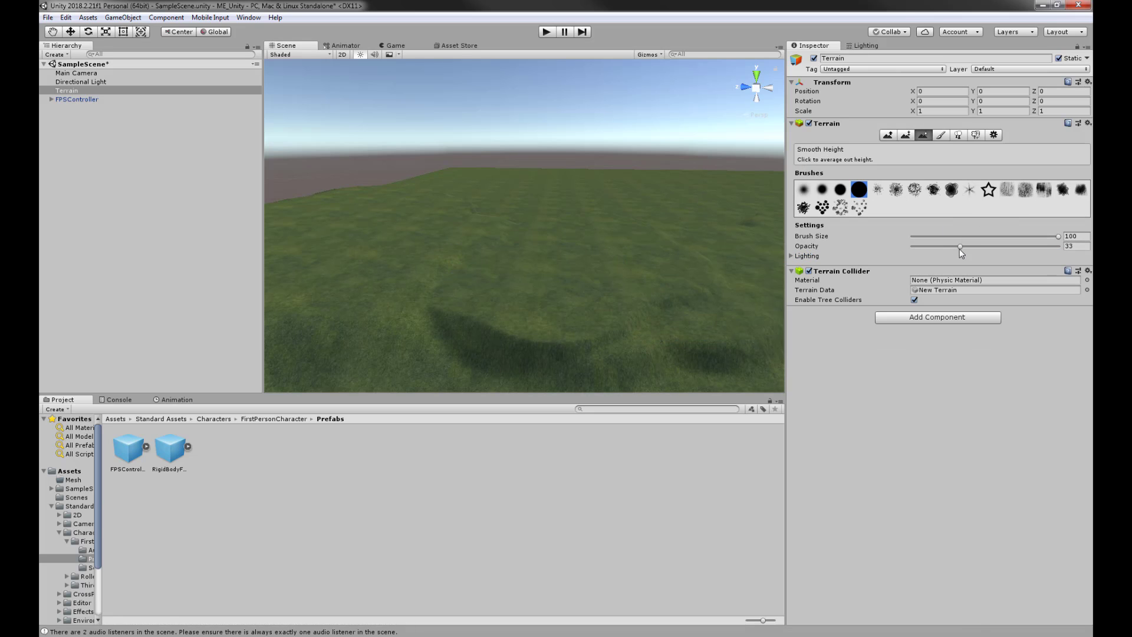
drag(961, 246, 1081, 248)
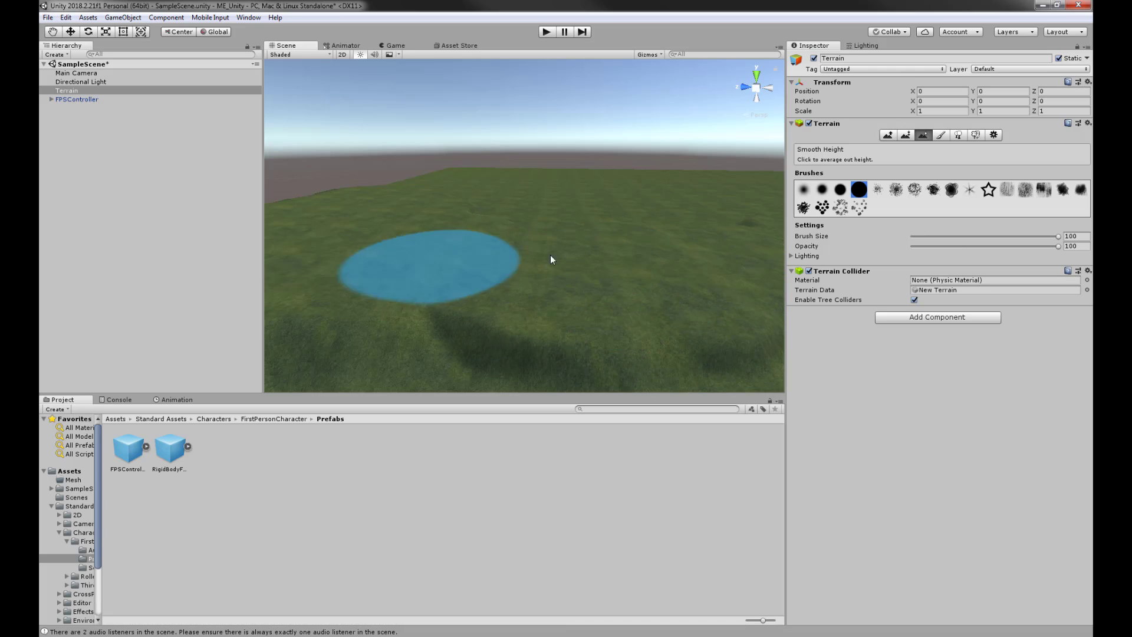
mouse_move(541, 238)
alt+mouse_down()
mouse_move(413, 258)
mouse_move(566, 245)
mouse_move(498, 228)
mouse_move(490, 206)
alt+mouse_up()
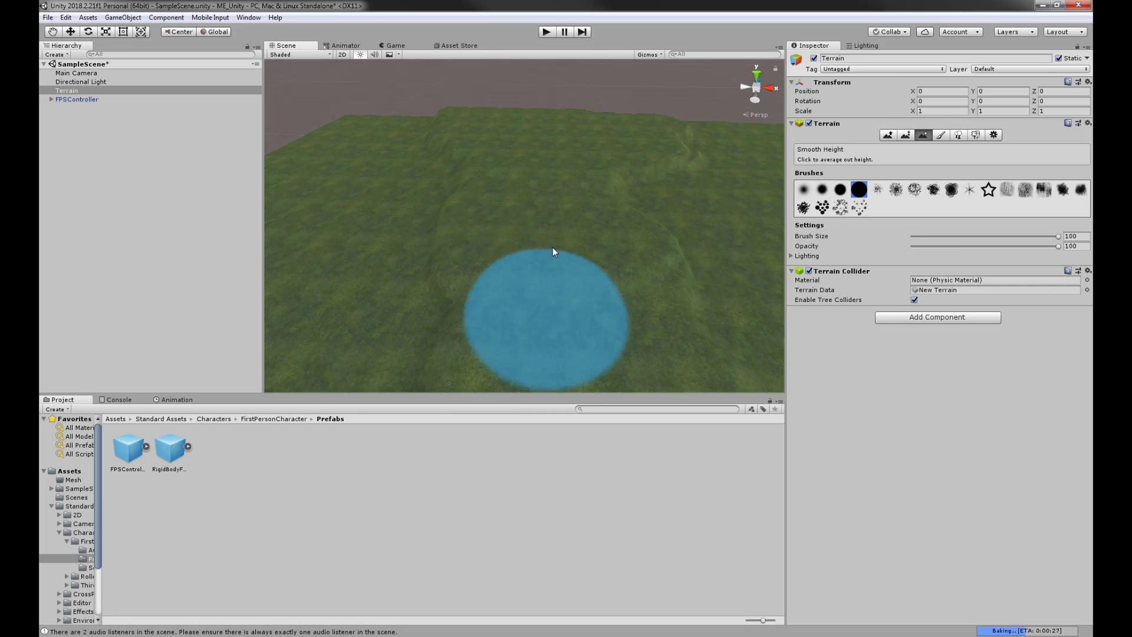
mouse_move(584, 253)
alt+mouse_down()
mouse_move(564, 256)
mouse_move(546, 215)
mouse_move(561, 210)
mouse_move(550, 213)
mouse_move(566, 159)
mouse_move(503, 195)
mouse_move(572, 125)
mouse_move(505, 214)
mouse_move(621, 193)
mouse_move(605, 161)
mouse_move(553, 192)
alt+mouse_up()
alt+drag(613, 236, 548, 240)
- Use Raise/Lower Terrain with the small soft round brush at 17 opacity to raise low winding ridges
click(887, 135)
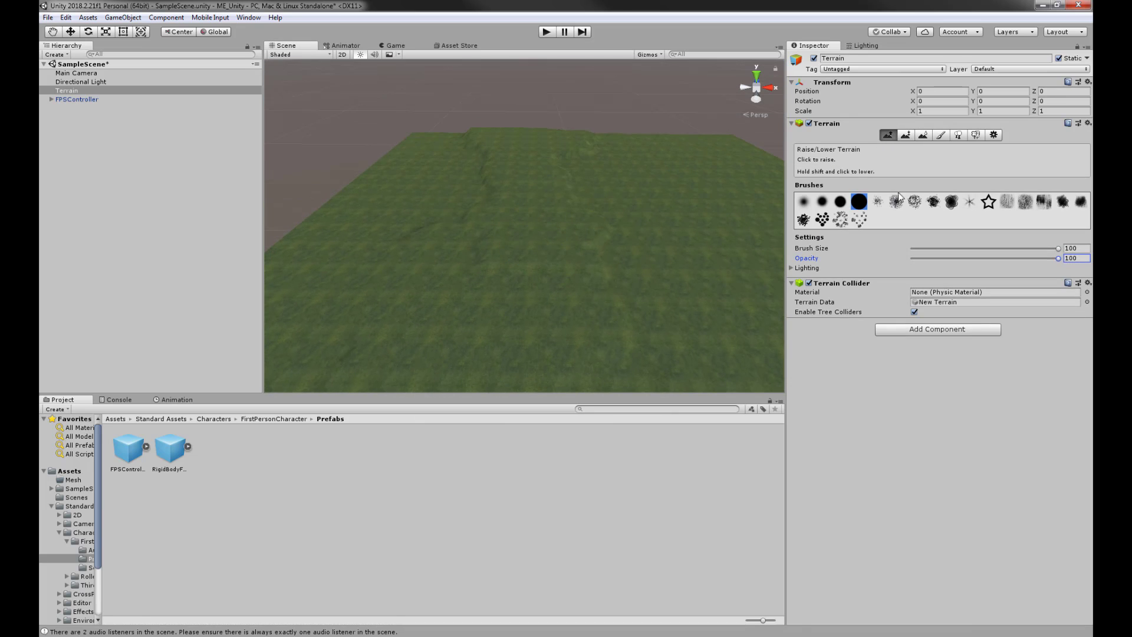
click(586, 191)
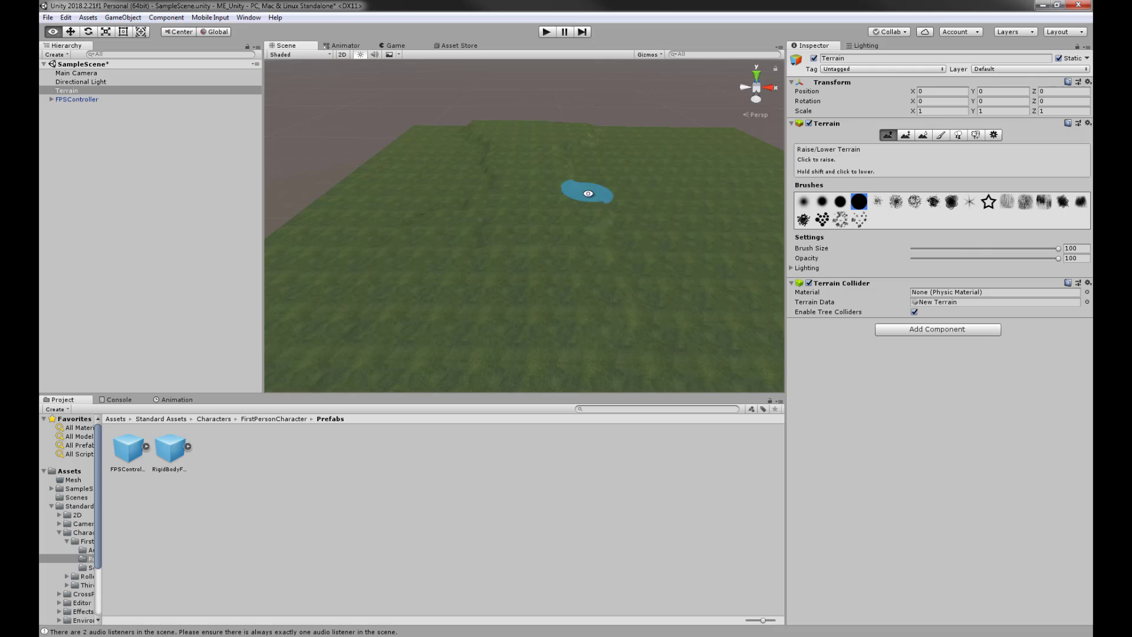
click(804, 202)
middle_drag(636, 207, 609, 227)
mouse_move(592, 174)
alt+mouse_down()
mouse_move(594, 185)
mouse_move(595, 176)
alt+mouse_up()
middle_drag(628, 213, 543, 192)
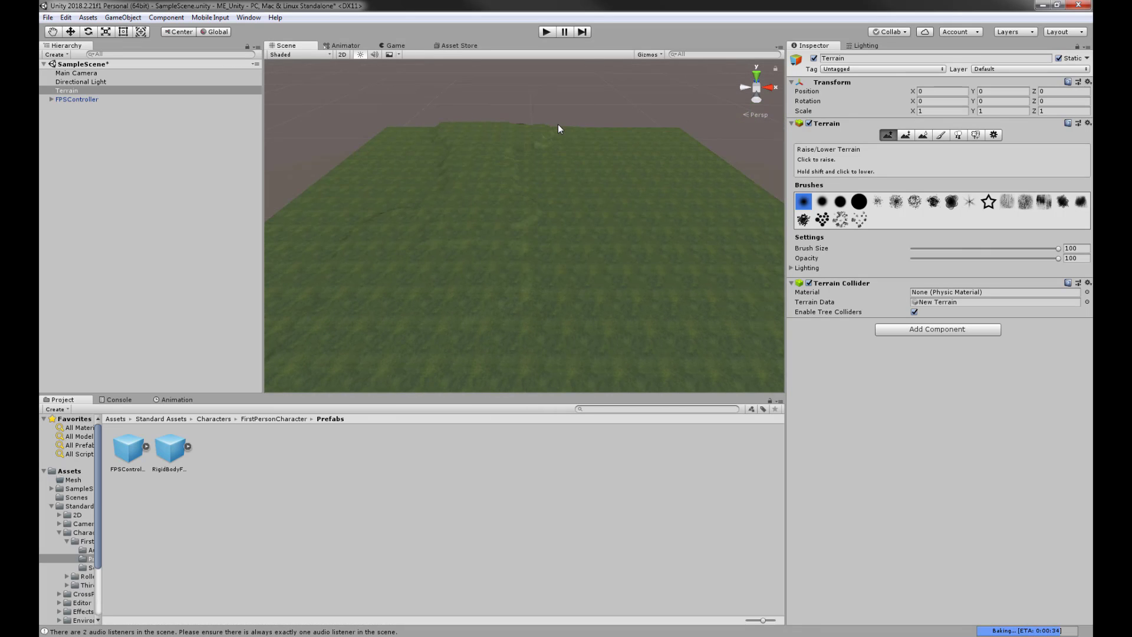
alt+drag(526, 155, 519, 222)
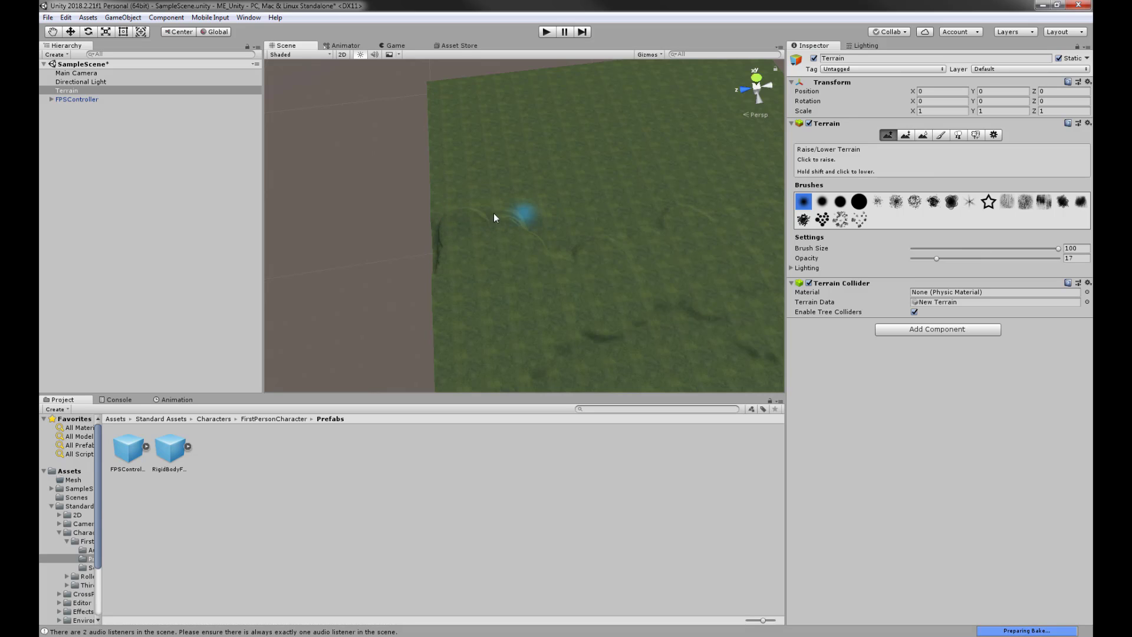
alt+drag(428, 210, 508, 195)
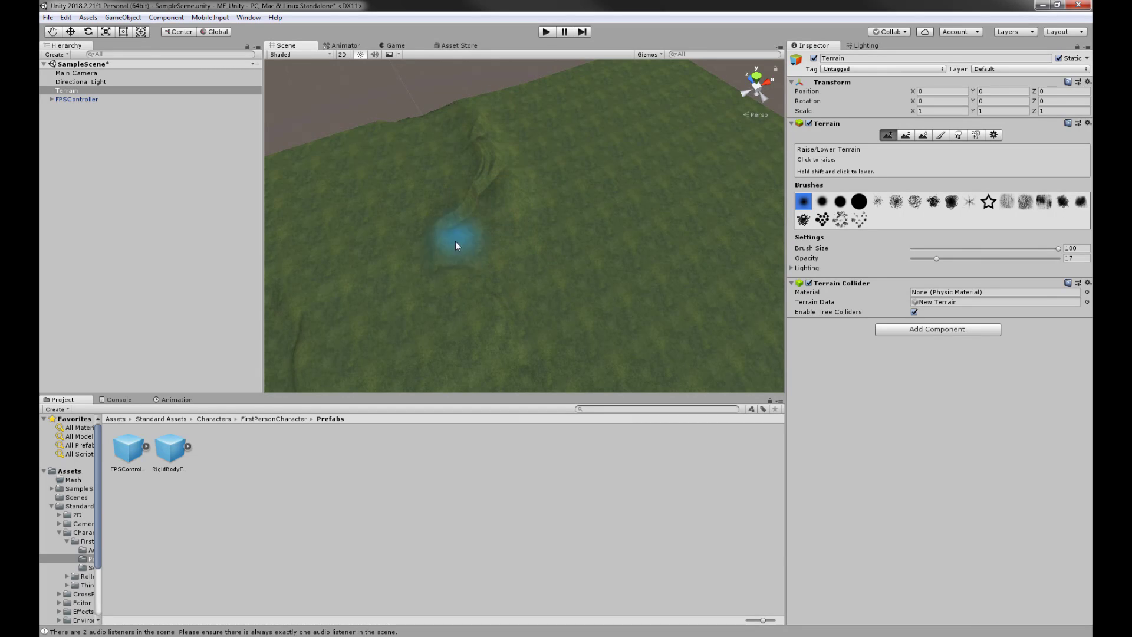
mouse_move(465, 121)
alt+mouse_down()
mouse_move(761, 199)
mouse_move(737, 205)
alt+mouse_up()
scroll(612, 241, up, 6)
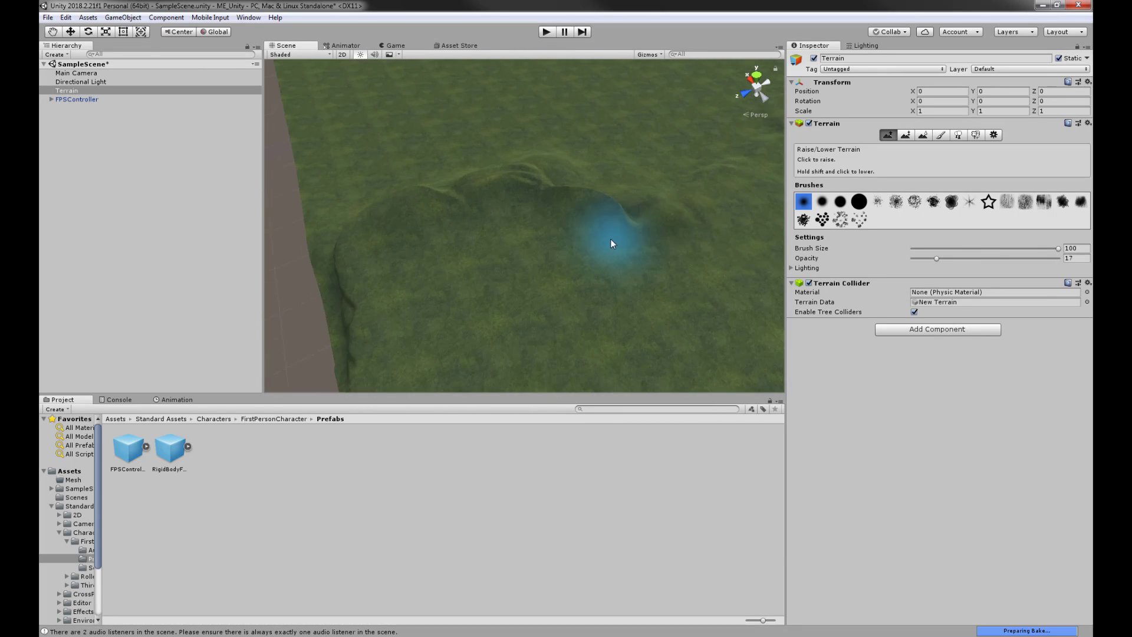
alt+drag(594, 220, 707, 247)
middle_drag(669, 227, 666, 199)
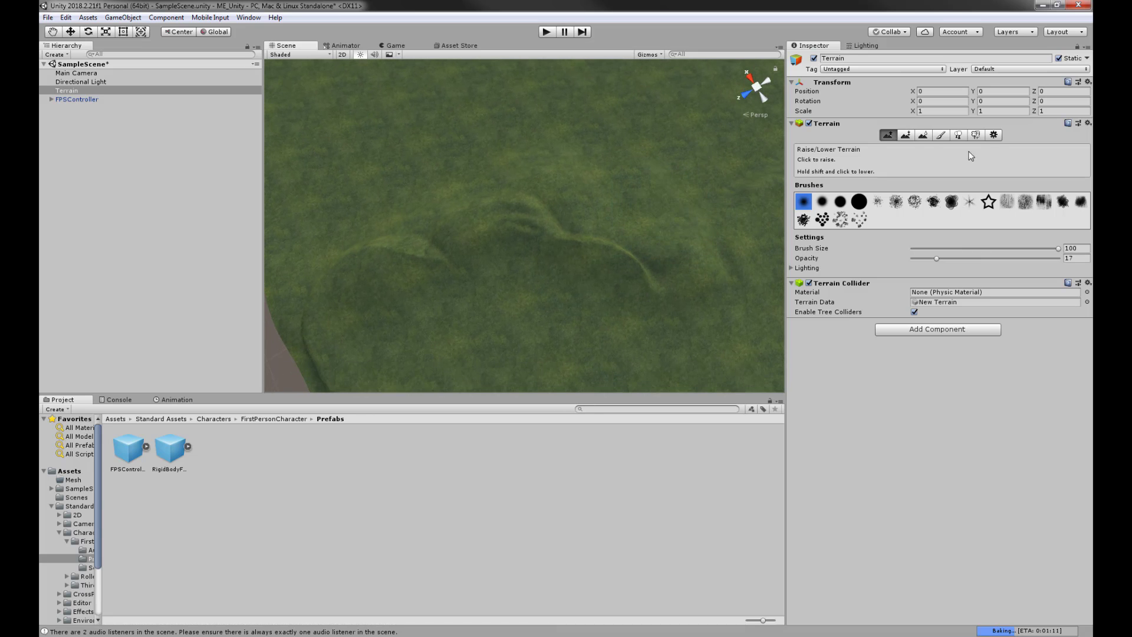
- Soften the sharp ridge edges with the Smooth Height brush
click(923, 136)
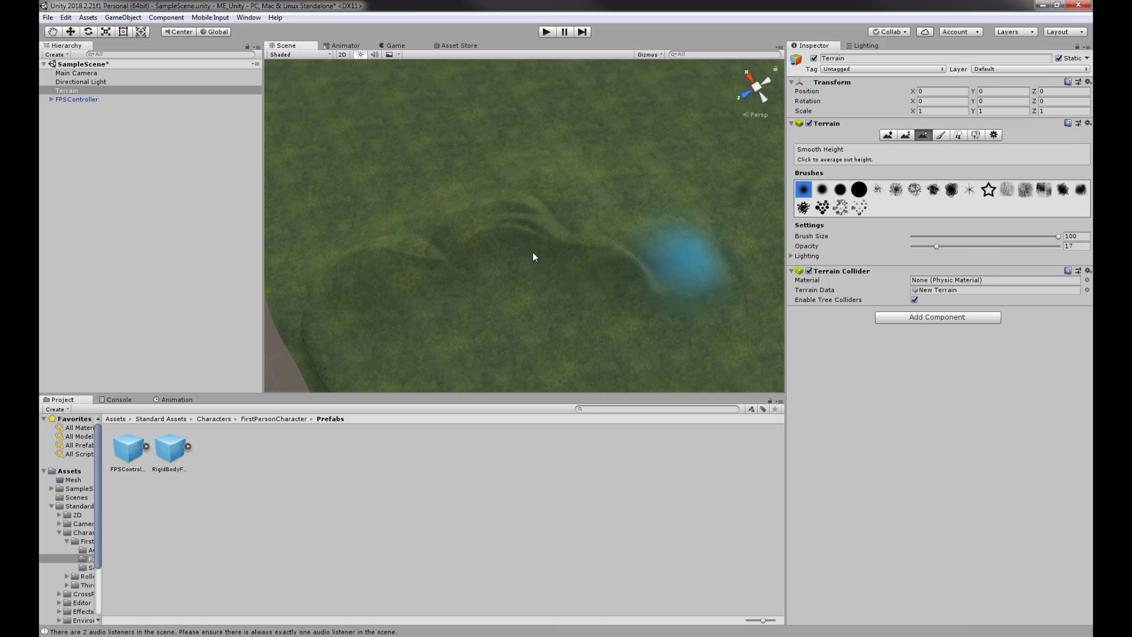
mouse_move(489, 247)
mouse_down()
mouse_move(485, 228)
mouse_move(419, 240)
mouse_move(381, 278)
mouse_move(500, 232)
mouse_move(343, 283)
mouse_move(323, 342)
mouse_up()
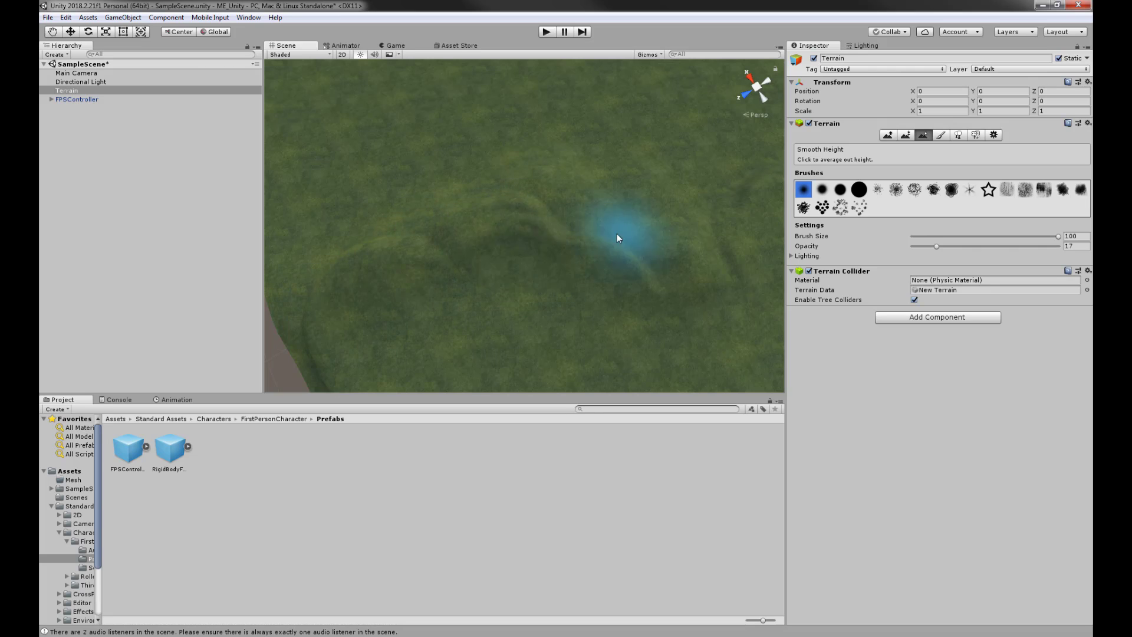
mouse_move(733, 274)
alt+mouse_down()
mouse_move(440, 197)
mouse_move(599, 195)
mouse_move(593, 247)
mouse_move(568, 208)
mouse_move(507, 167)
mouse_move(541, 142)
mouse_move(619, 219)
mouse_move(640, 218)
alt+mouse_up()
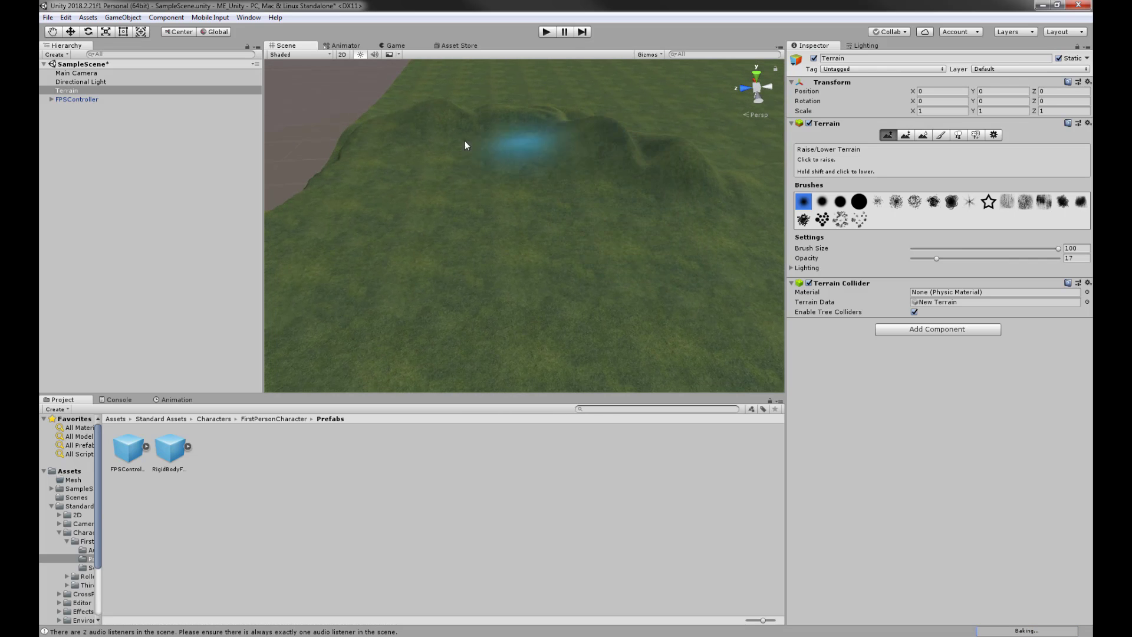
mouse_move(392, 139)
alt+mouse_down()
mouse_move(632, 202)
mouse_move(379, 233)
mouse_move(437, 280)
mouse_move(324, 278)
mouse_move(493, 182)
mouse_move(670, 242)
mouse_move(503, 246)
mouse_move(594, 193)
mouse_move(559, 271)
mouse_move(640, 230)
mouse_move(606, 256)
alt+mouse_up()
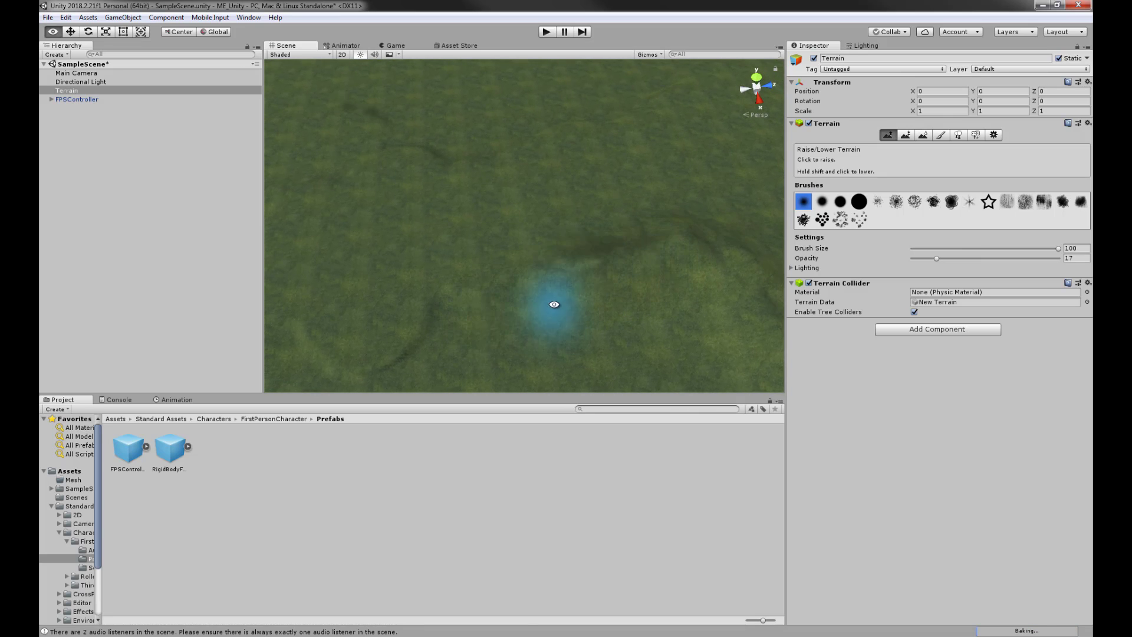
middle_drag(554, 304, 620, 272)
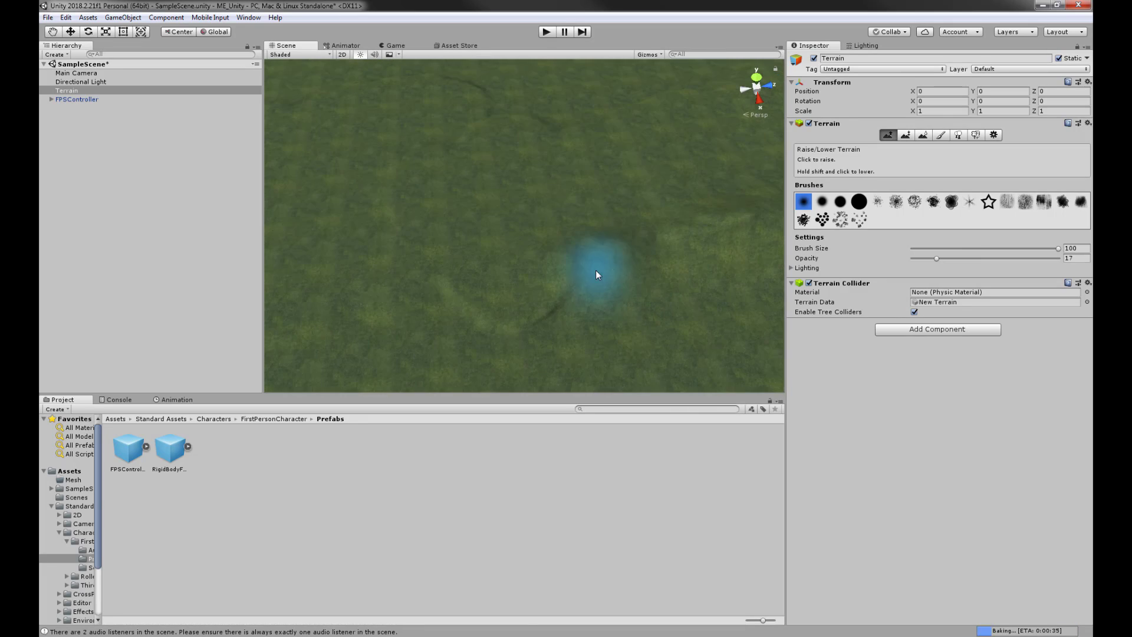
- Raise an extra bump on the terrain and view it from a low oblique angle
drag(576, 279, 572, 303)
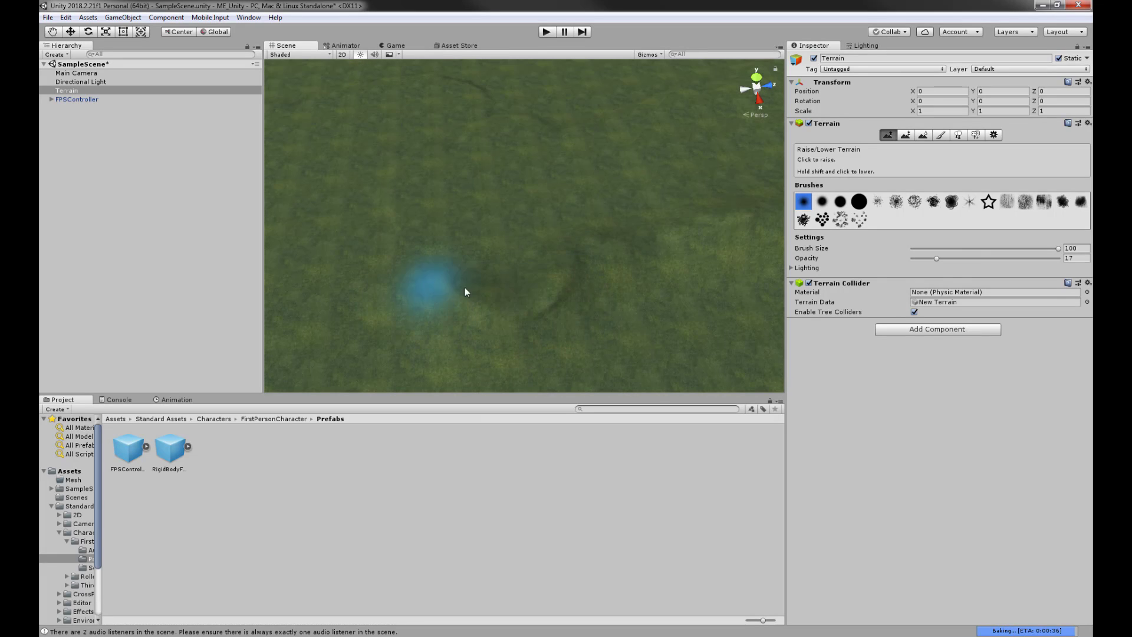
mouse_move(451, 273)
alt+mouse_down()
mouse_move(706, 249)
mouse_move(733, 228)
mouse_move(663, 233)
mouse_move(665, 192)
mouse_move(613, 242)
mouse_move(771, 207)
mouse_move(551, 90)
mouse_move(576, 202)
mouse_move(543, 298)
mouse_move(570, 213)
mouse_move(609, 187)
mouse_move(576, 240)
alt+mouse_up()
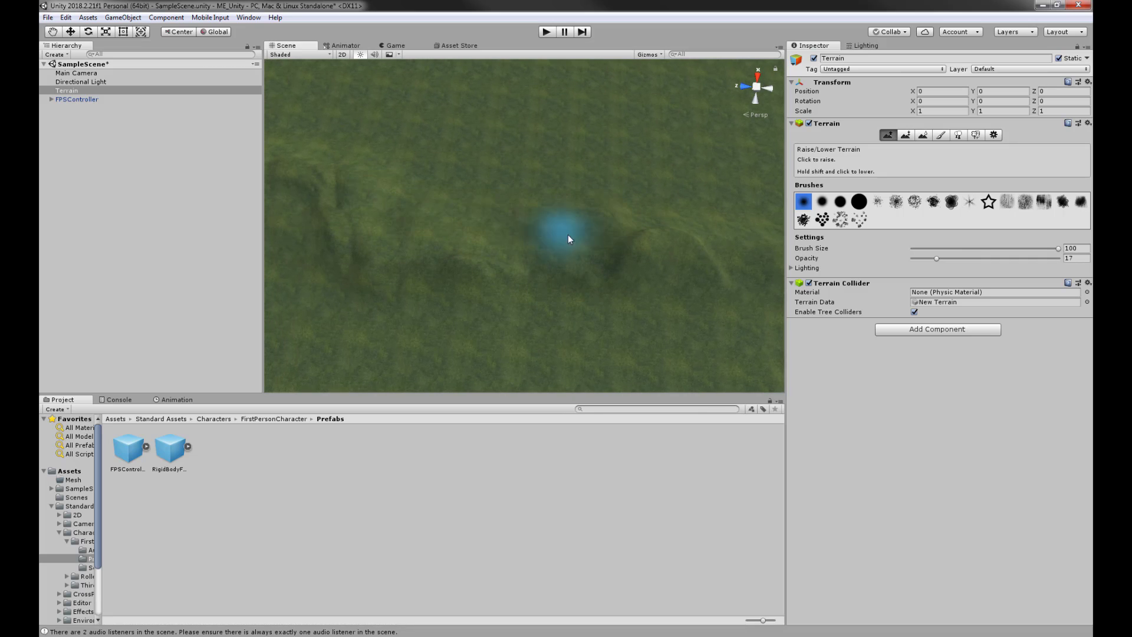
mouse_move(566, 246)
alt+mouse_down()
mouse_move(601, 118)
mouse_move(532, 125)
mouse_move(493, 263)
alt+mouse_up()
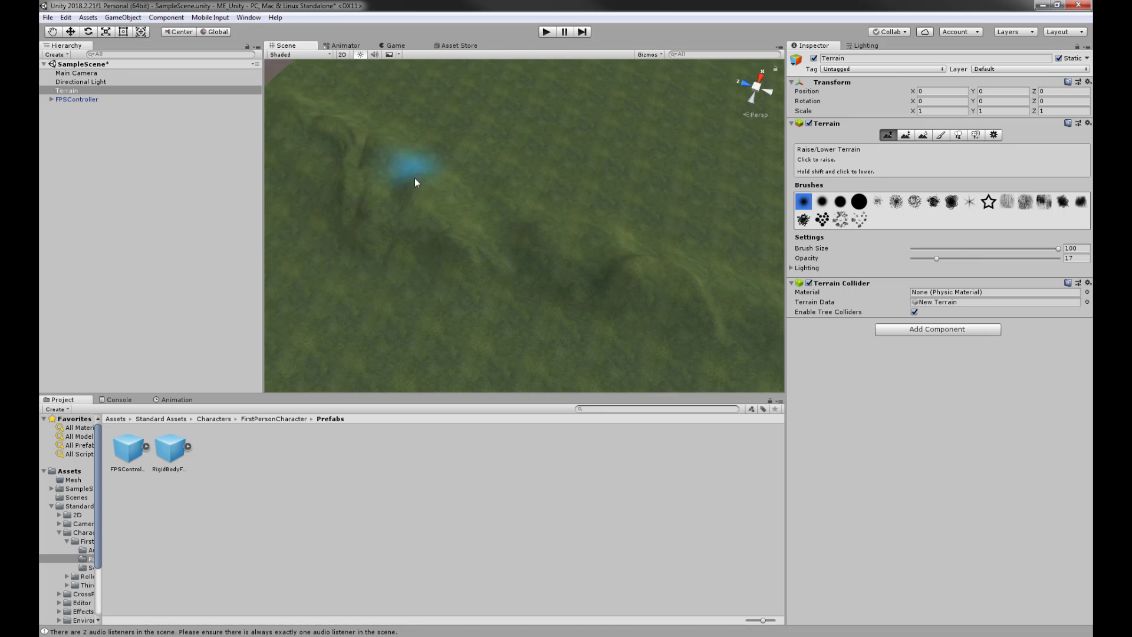
middle_drag(428, 182, 720, 233)
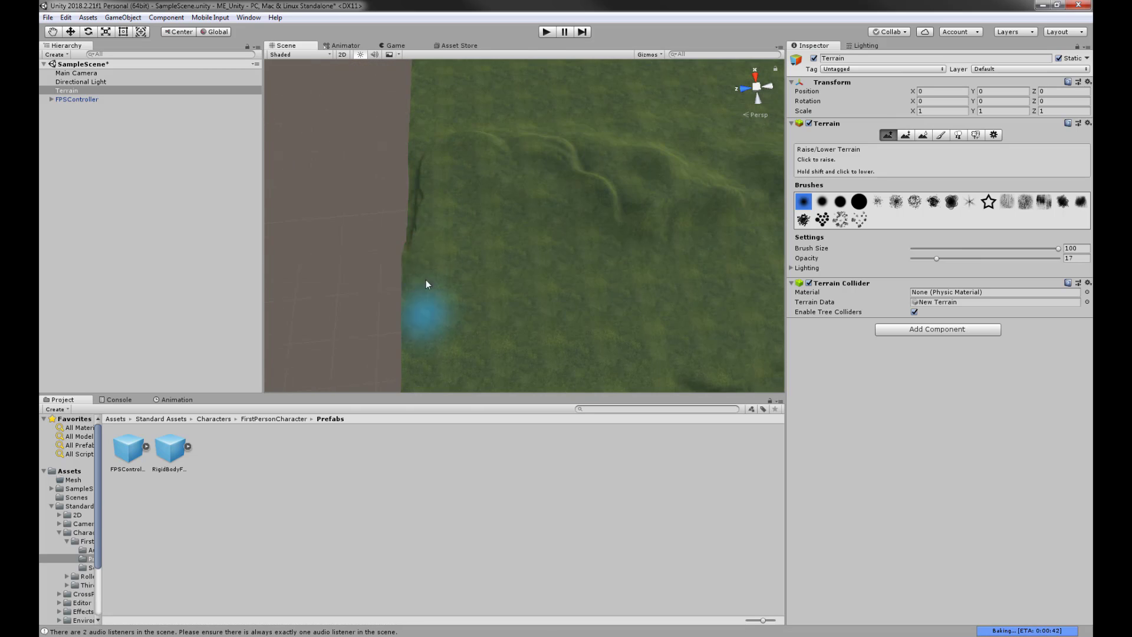
mouse_move(537, 292)
alt+mouse_down()
mouse_move(511, 290)
mouse_move(306, 182)
mouse_move(354, 259)
alt+mouse_up()
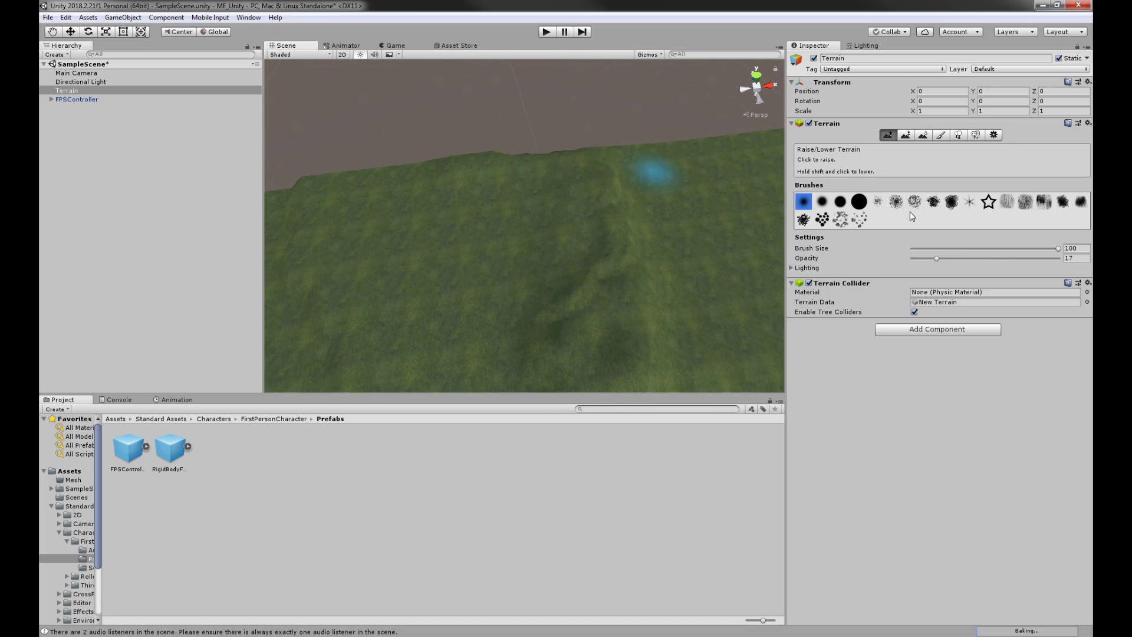
- Set brush opacity to 50 and raise bumps near the hill crest and along the ridge's right side
click(985, 259)
alt+drag(679, 190, 533, 203)
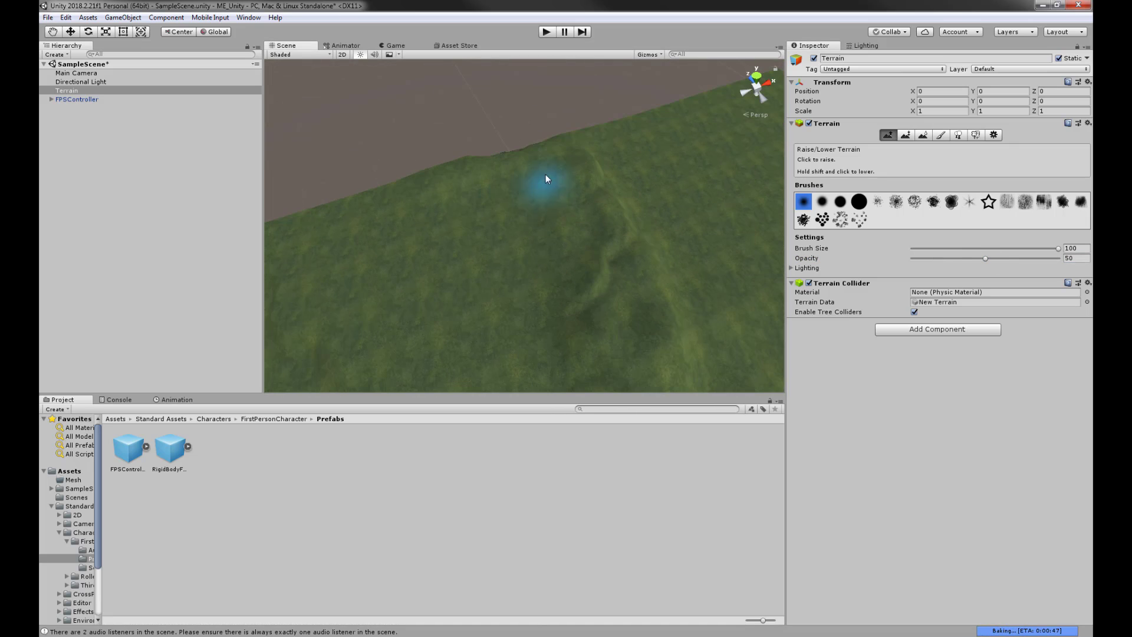
drag(560, 157, 607, 140)
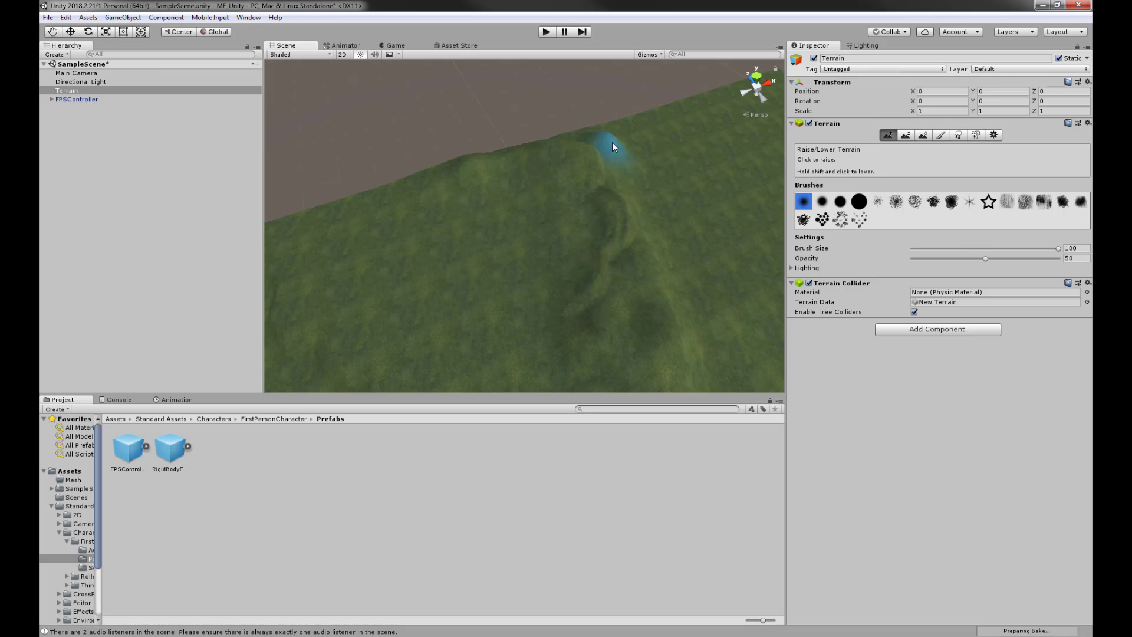
drag(659, 213, 667, 176)
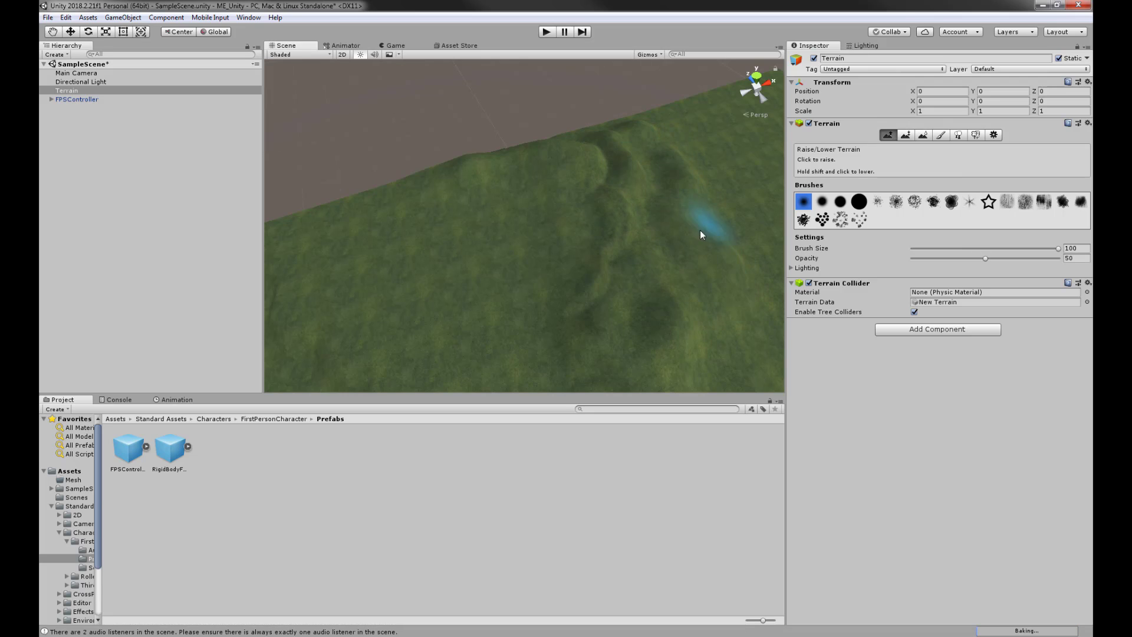
alt+drag(700, 231, 575, 162)
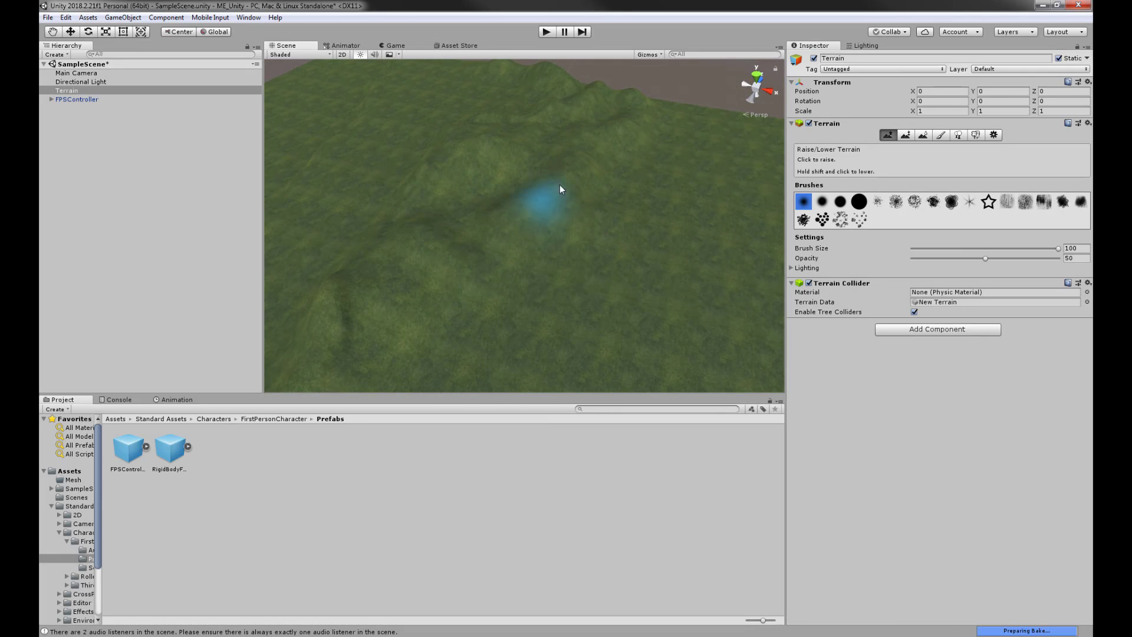
mouse_move(470, 246)
alt+mouse_down()
mouse_move(761, 188)
mouse_move(670, 207)
mouse_move(578, 184)
alt+mouse_up()
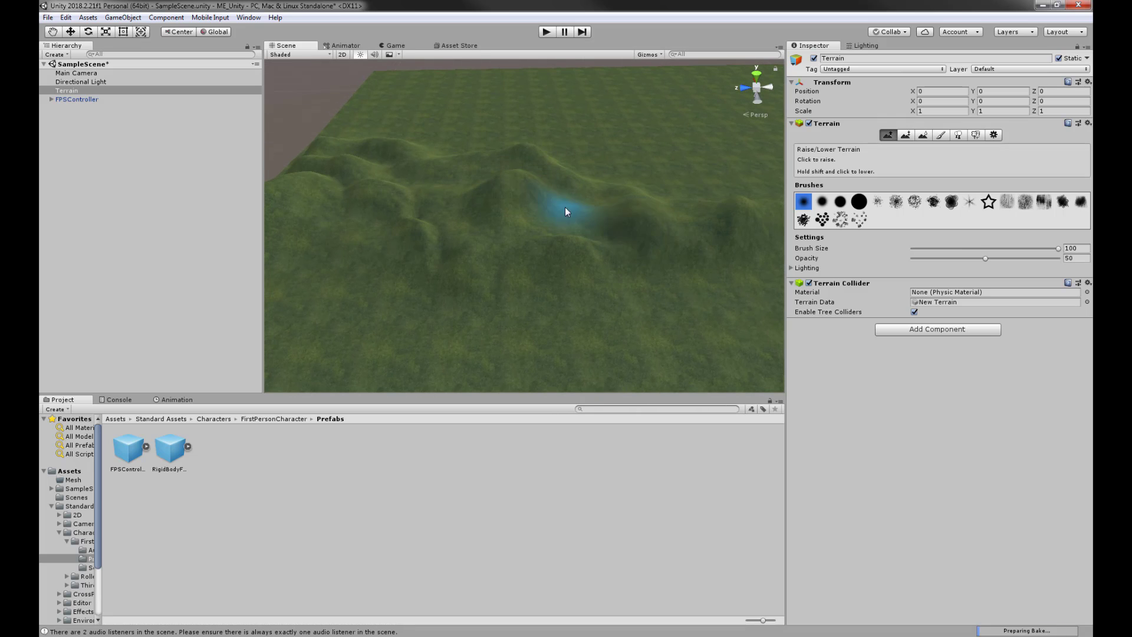
scroll(627, 223, up, 5)
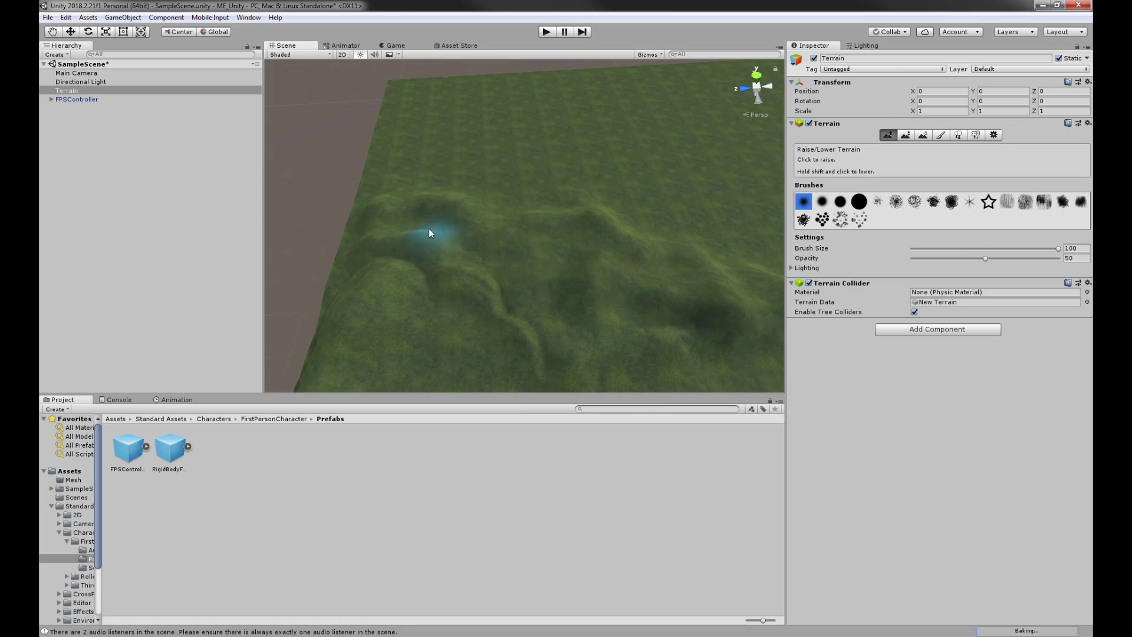
alt+drag(529, 306, 498, 245)
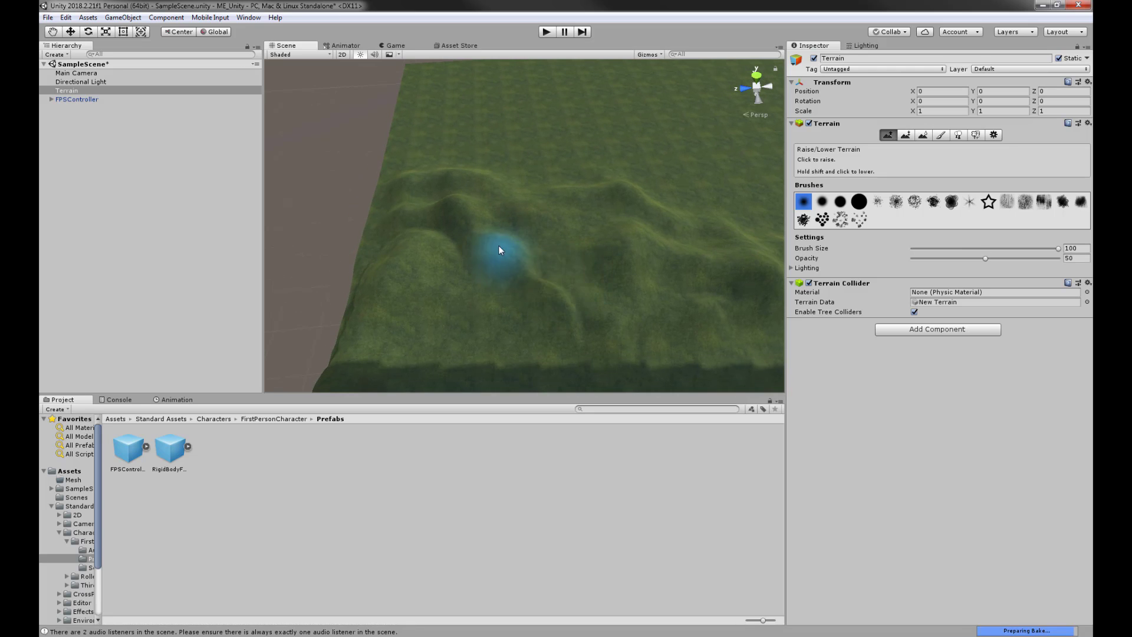
- Smooth the terrain around the hills and along the hill slope
click(922, 135)
drag(579, 290, 555, 274)
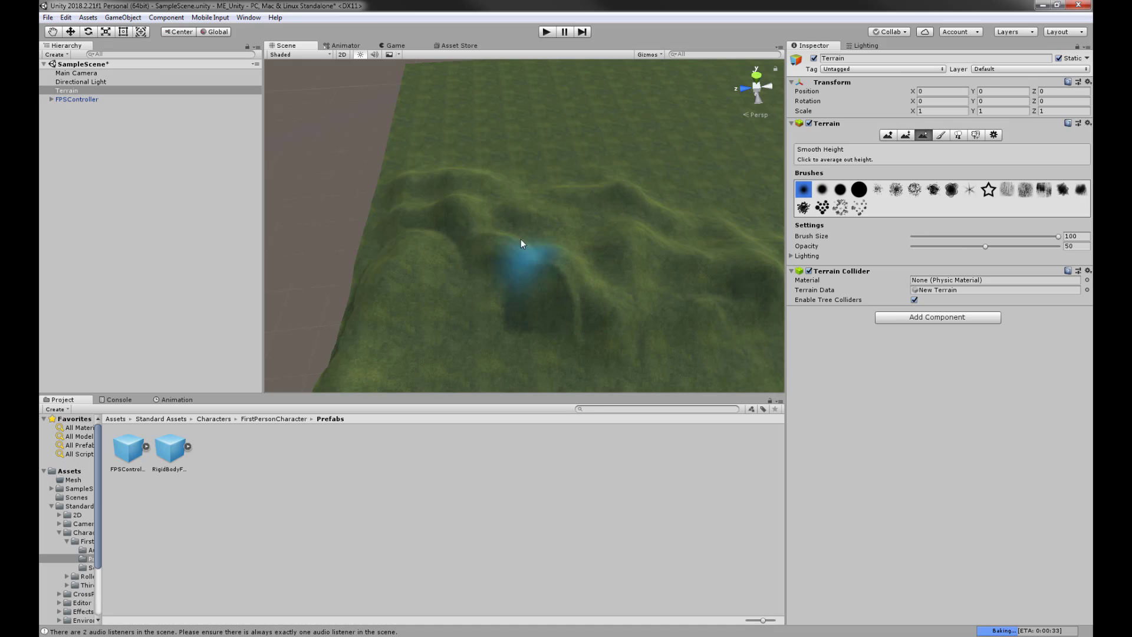
mouse_move(521, 239)
mouse_down()
mouse_move(549, 269)
mouse_move(427, 295)
mouse_move(498, 230)
mouse_move(566, 251)
mouse_up()
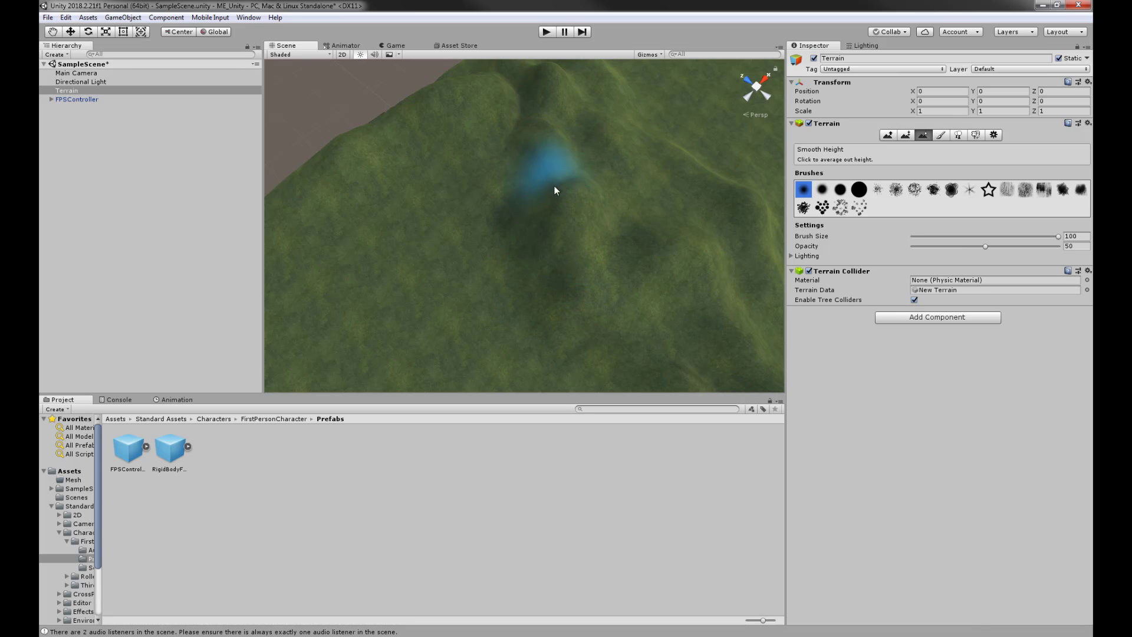
mouse_move(409, 135)
mouse_down()
mouse_move(554, 195)
mouse_move(500, 207)
mouse_move(662, 210)
mouse_move(687, 174)
mouse_up()
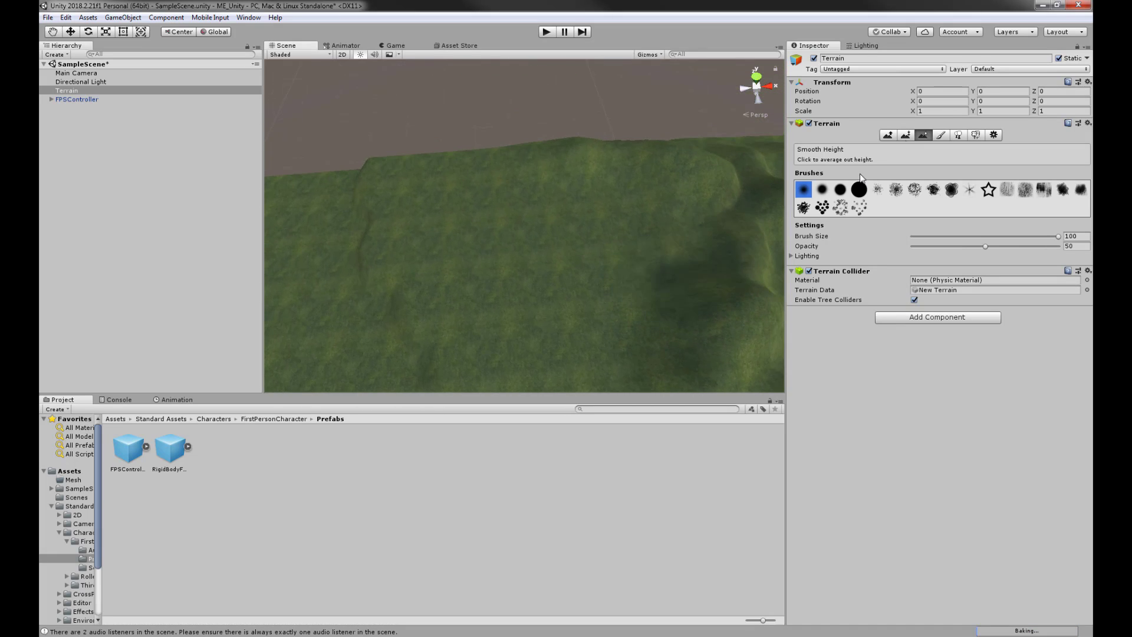
- Raise the ridge along the far edge and build one hill into a taller, sharper peak
click(888, 136)
drag(433, 168, 447, 158)
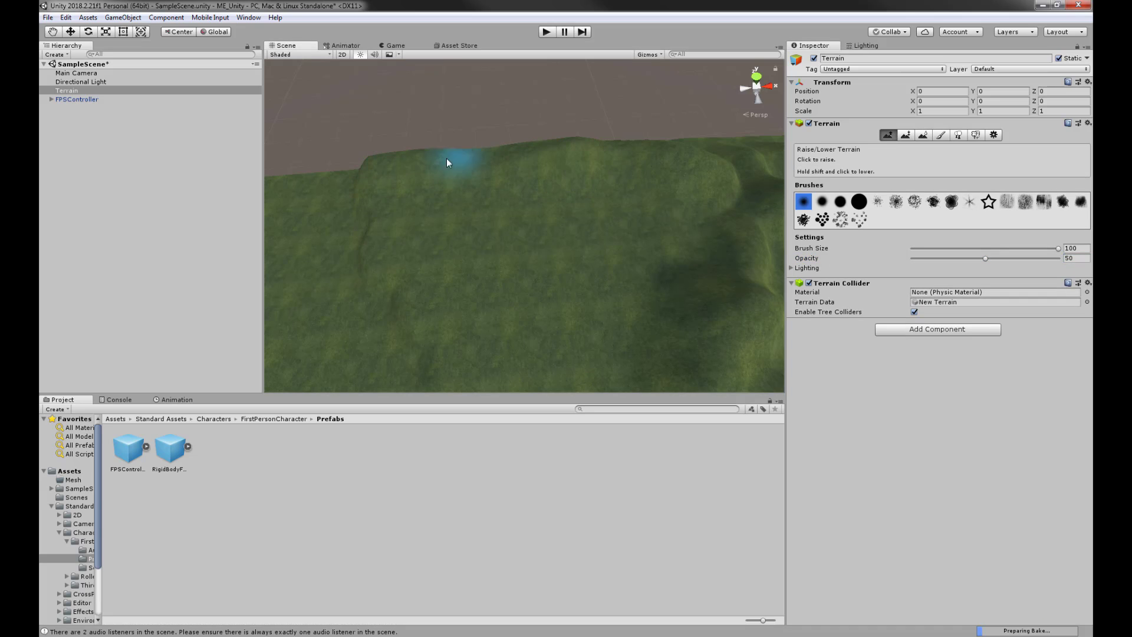
mouse_move(523, 151)
mouse_down()
mouse_move(508, 152)
mouse_move(631, 150)
mouse_up()
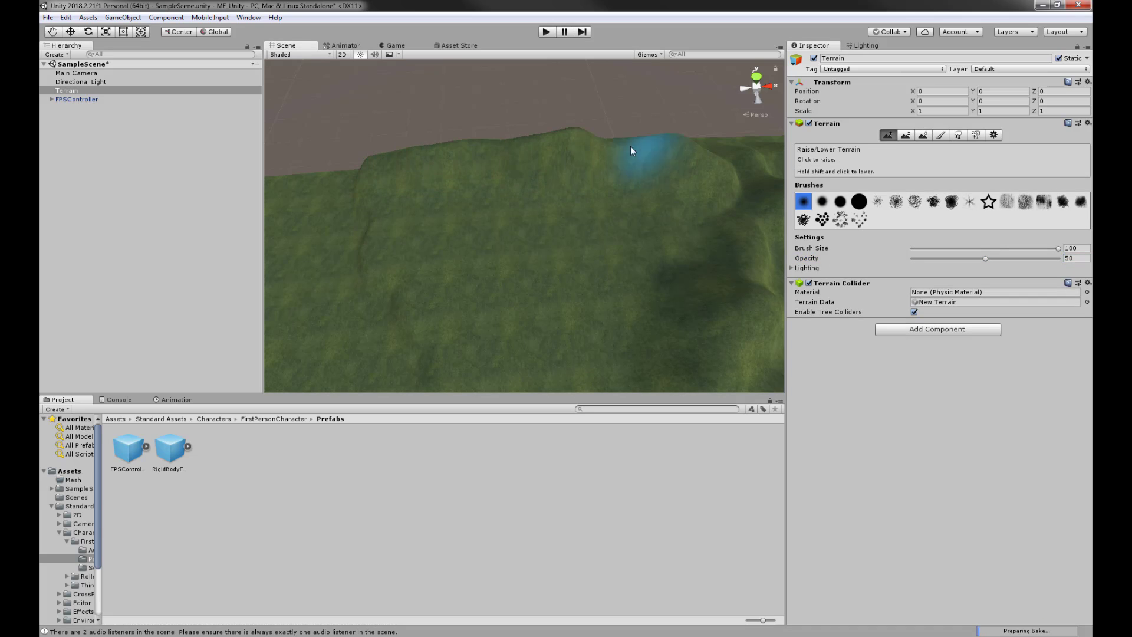
right_drag(664, 157, 479, 230)
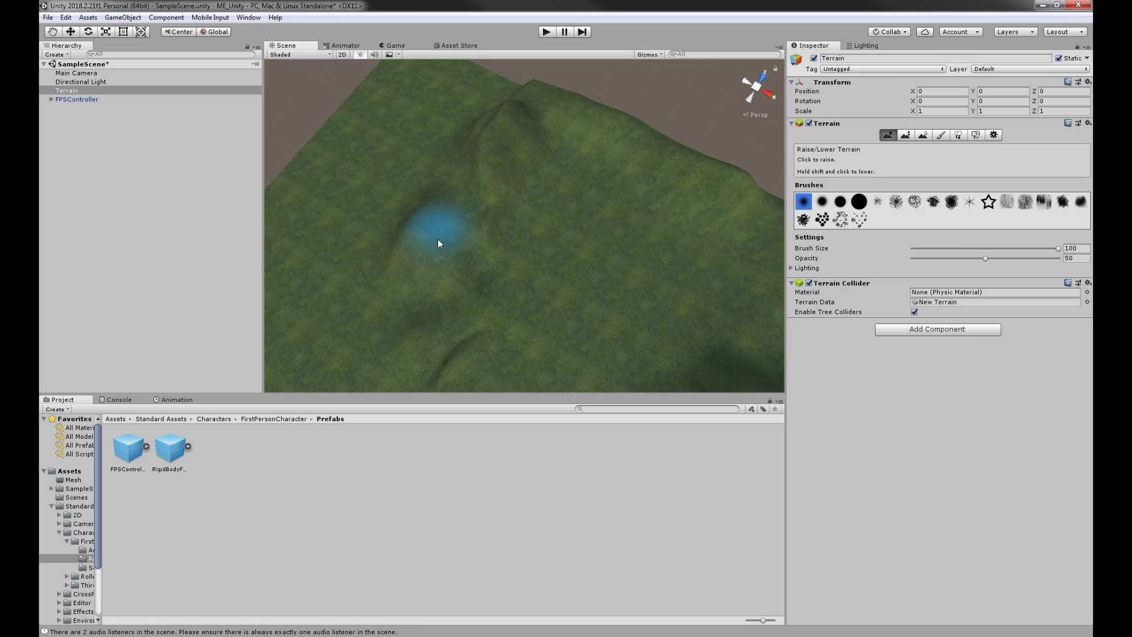
drag(489, 88, 423, 143)
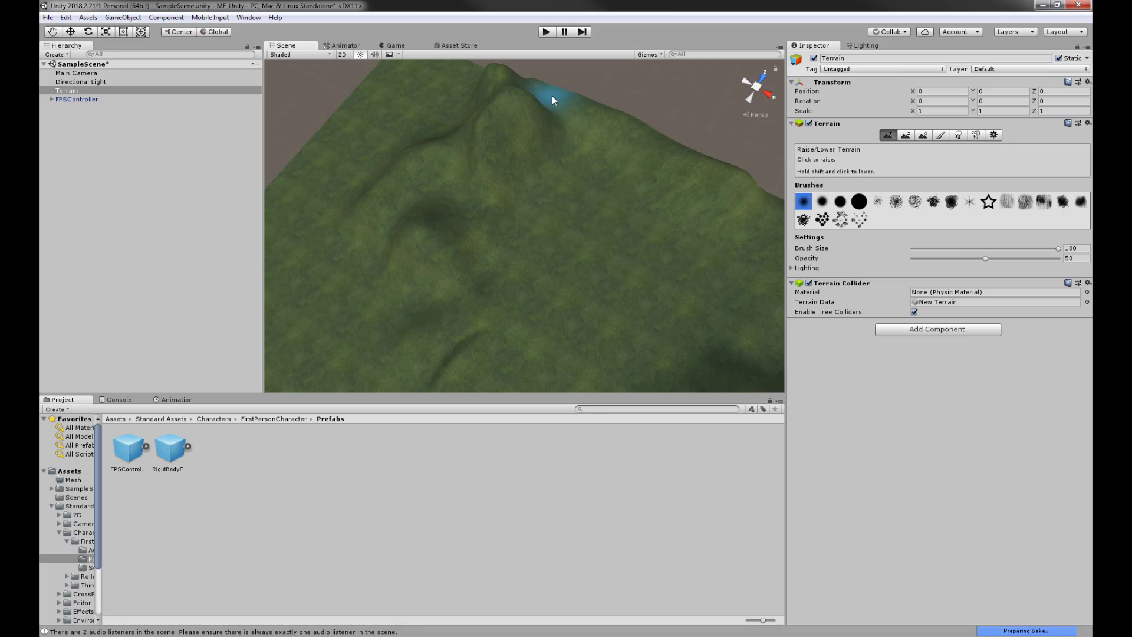
alt+drag(548, 157, 578, 220)
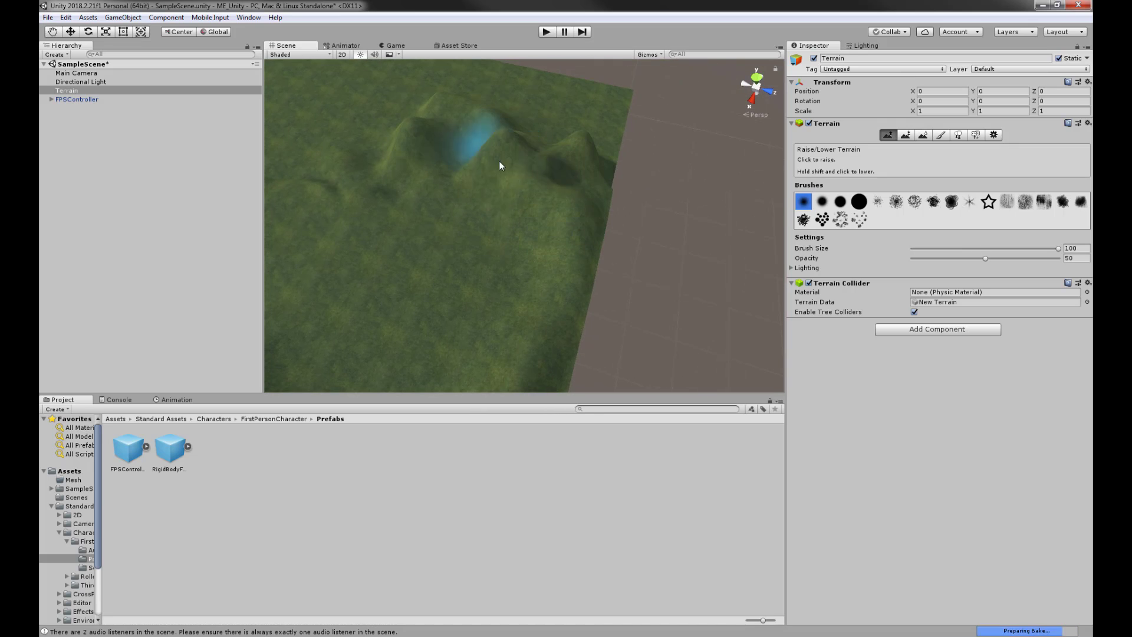
mouse_move(445, 254)
alt+mouse_down()
mouse_move(505, 220)
mouse_move(454, 278)
mouse_move(654, 214)
mouse_move(632, 227)
mouse_move(531, 225)
mouse_move(536, 202)
mouse_move(657, 122)
mouse_move(527, 201)
mouse_move(516, 224)
alt+mouse_up()
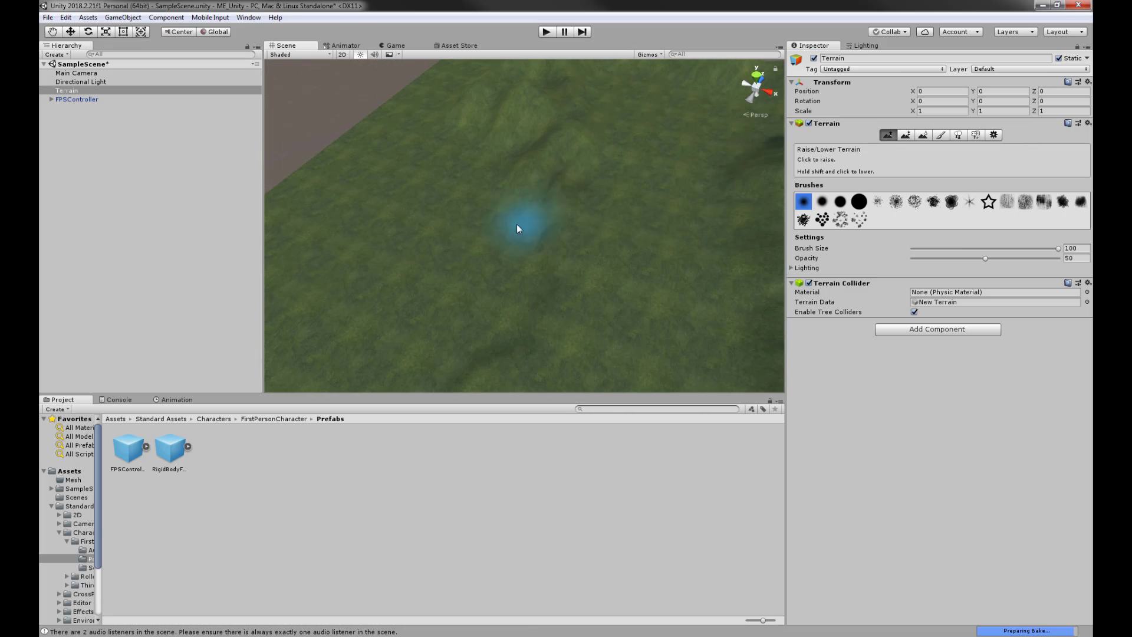
mouse_move(556, 183)
alt+mouse_down()
mouse_move(621, 204)
mouse_move(596, 230)
mouse_move(536, 192)
mouse_move(661, 242)
mouse_move(613, 195)
mouse_move(643, 173)
mouse_move(552, 258)
mouse_move(606, 304)
mouse_move(614, 260)
mouse_move(715, 229)
alt+mouse_up()
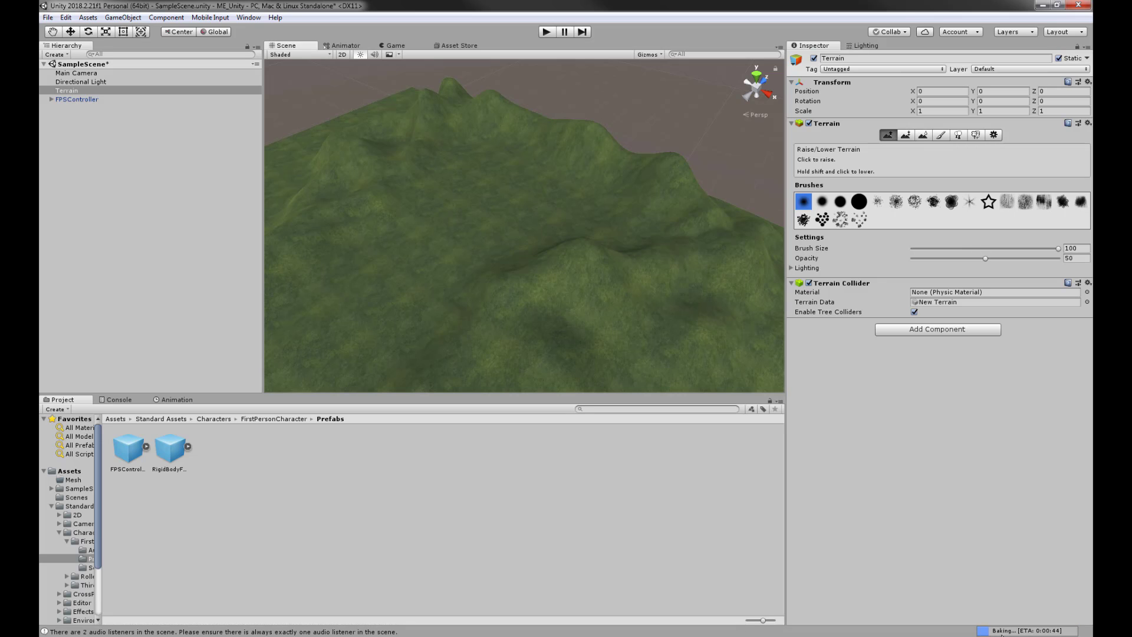
- Show the Lighting window's Scene settings and raise extra relief along the terrain ridge
click(867, 46)
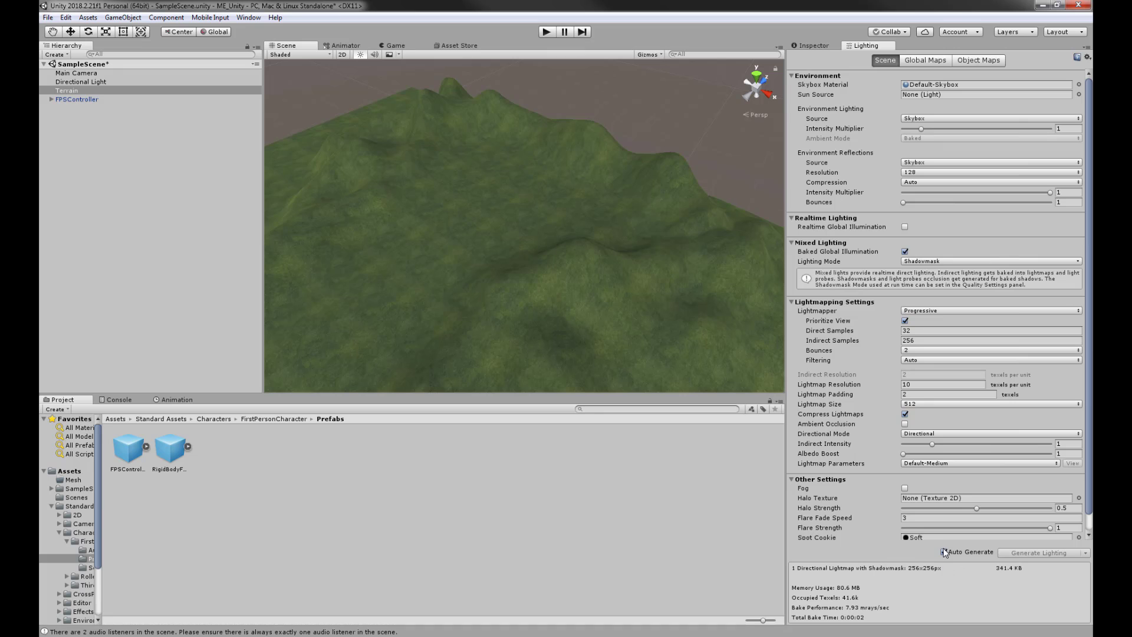
alt+drag(570, 260, 559, 178)
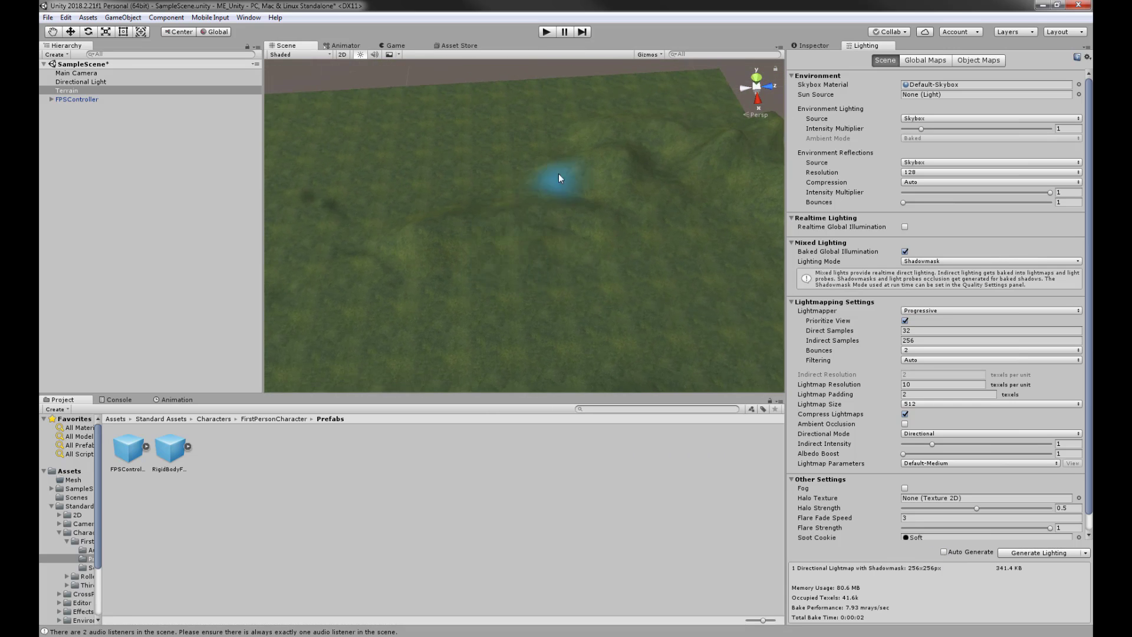
drag(405, 210, 504, 183)
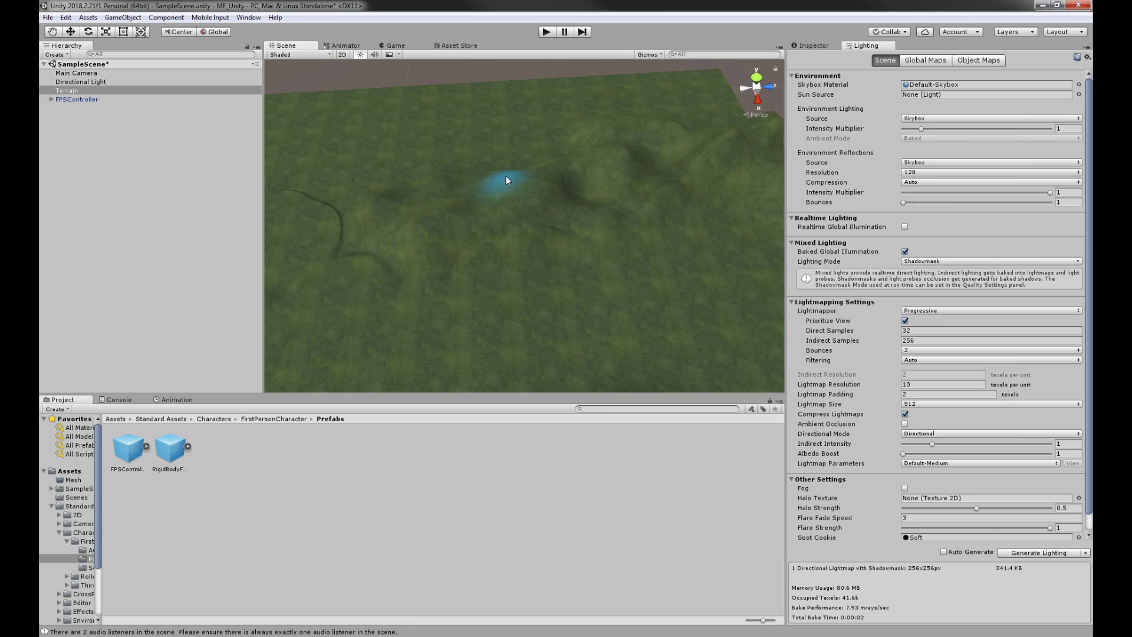
middle_drag(536, 224, 690, 252)
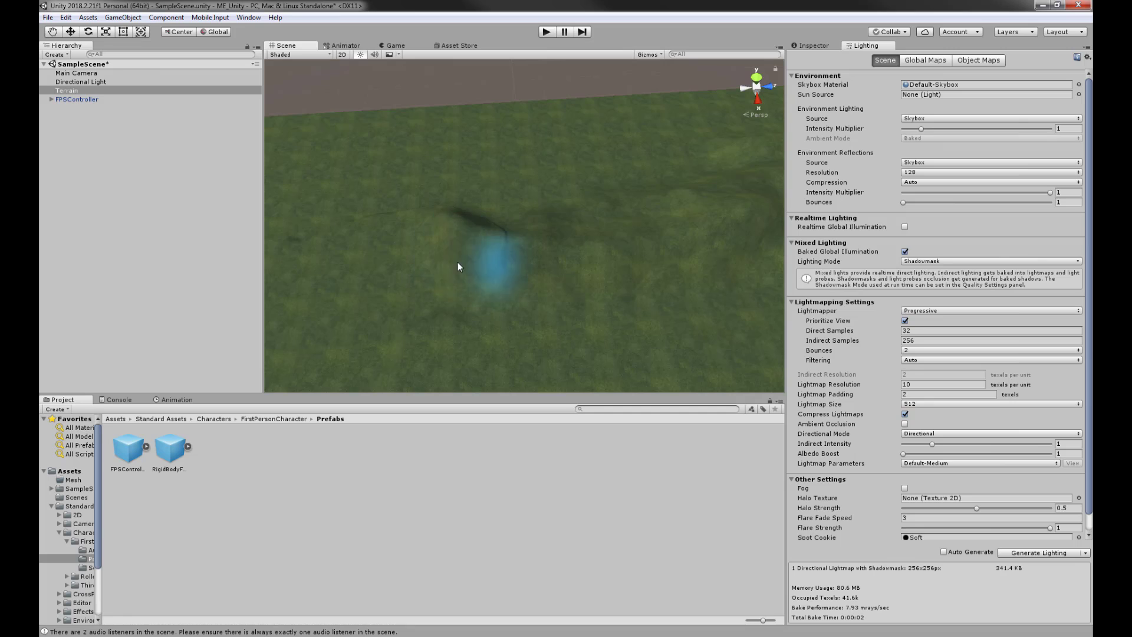
- Carve more relief and dark creases near the terrain's lower edge, then view the whole terrain at an angle
middle_drag(460, 262, 777, 255)
alt+drag(366, 281, 537, 208)
mouse_move(665, 332)
mouse_down()
mouse_move(560, 339)
mouse_move(575, 341)
mouse_up()
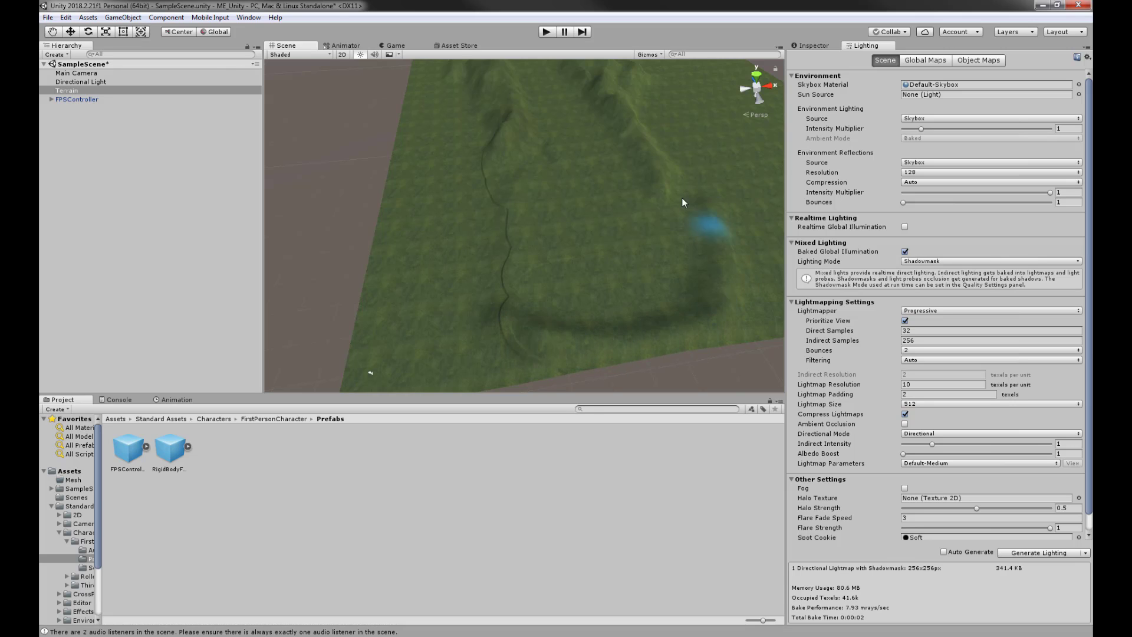
alt+drag(739, 299, 643, 270)
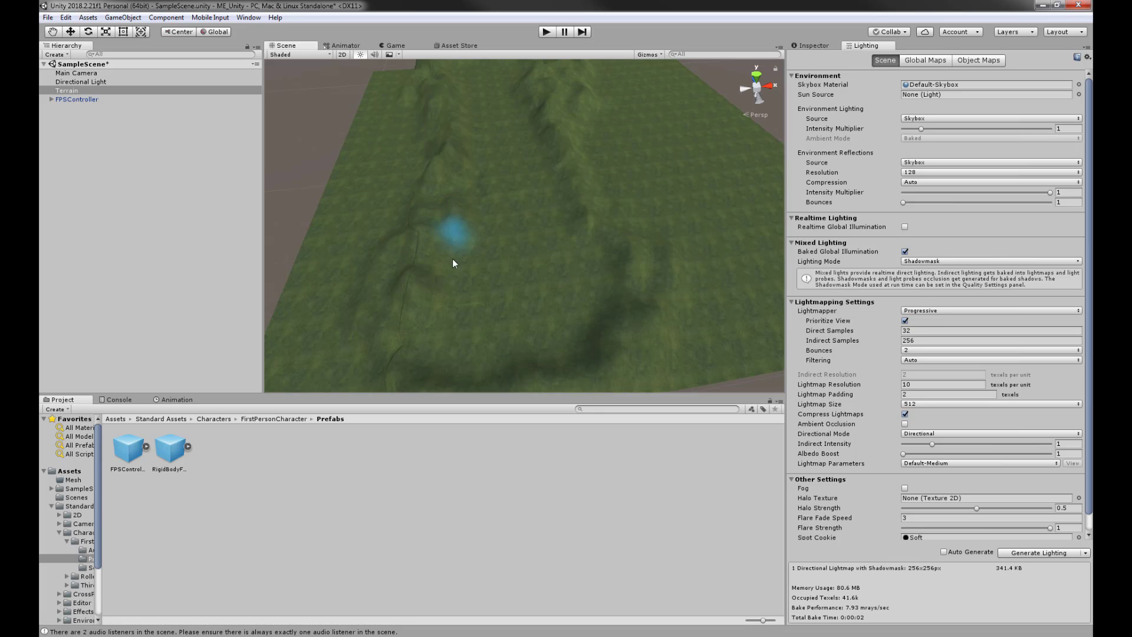
mouse_move(403, 371)
alt+mouse_down()
mouse_move(495, 266)
mouse_move(576, 270)
mouse_move(505, 222)
mouse_move(434, 274)
mouse_move(525, 303)
mouse_move(574, 242)
mouse_move(467, 228)
mouse_move(581, 283)
mouse_move(530, 316)
mouse_move(583, 283)
alt+mouse_up()
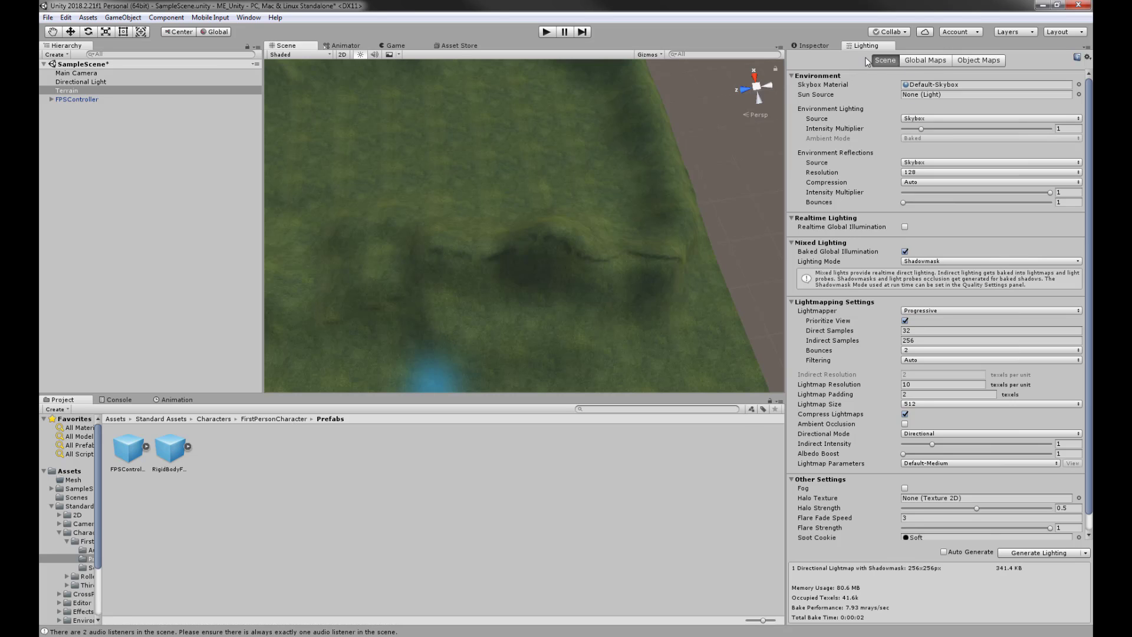
- Use Smooth Height to soften the dark creases across the ridge and along the lower-left ridge
click(825, 46)
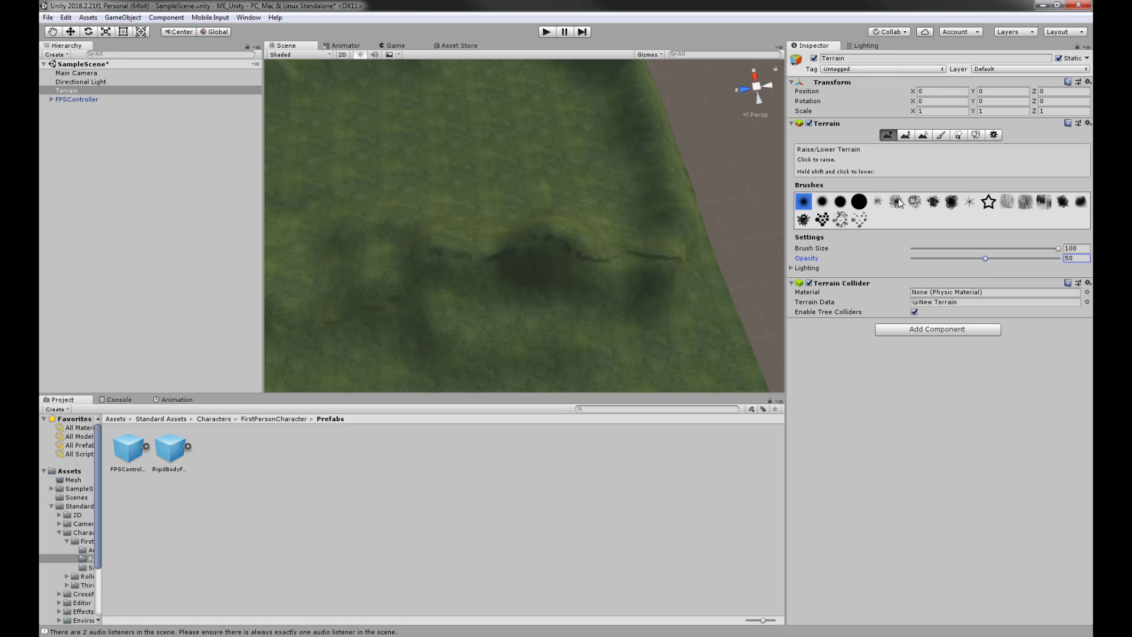
click(923, 135)
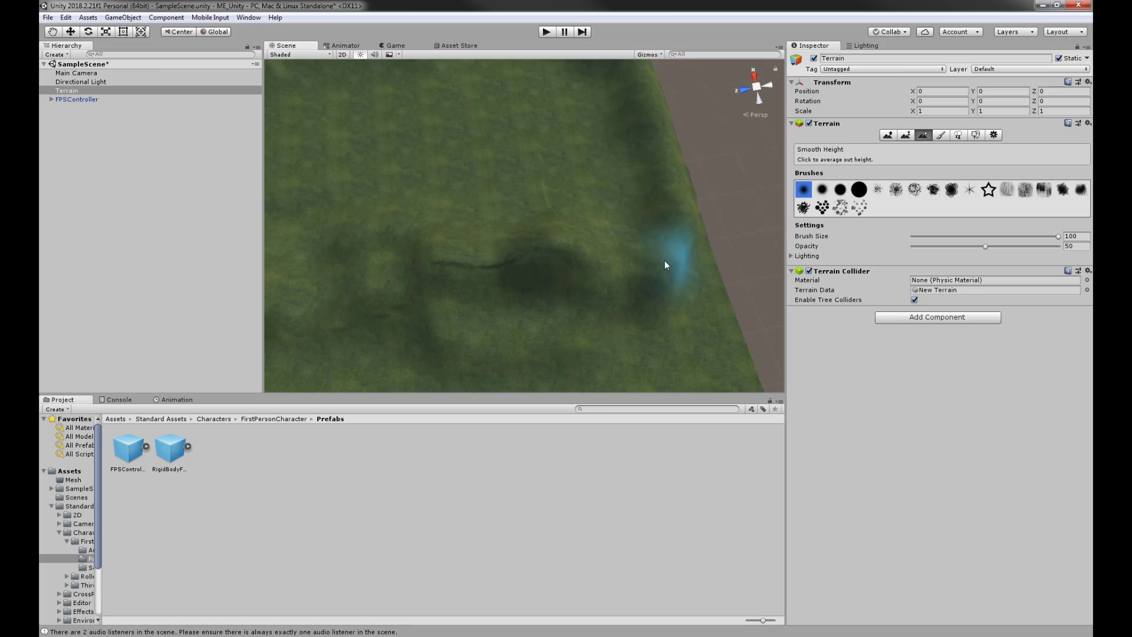
mouse_move(665, 261)
mouse_down()
mouse_move(359, 244)
mouse_move(461, 265)
mouse_move(409, 260)
mouse_move(401, 280)
mouse_move(433, 320)
mouse_move(470, 270)
mouse_up()
middle_drag(469, 270, 610, 253)
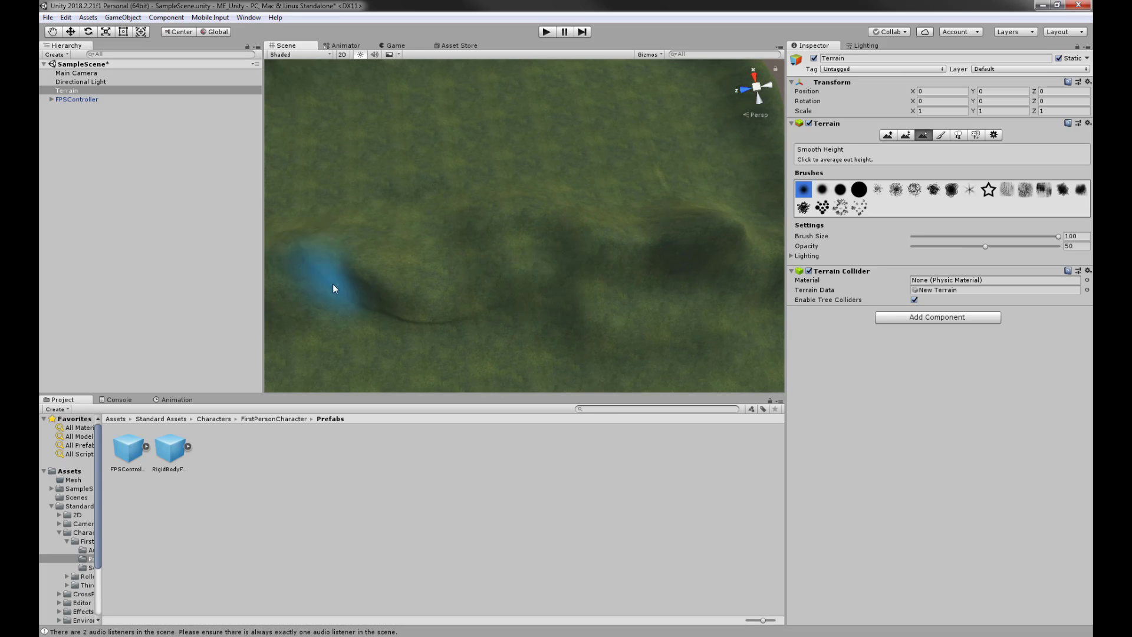
mouse_move(322, 285)
mouse_down()
mouse_move(391, 324)
mouse_move(310, 316)
mouse_move(468, 316)
mouse_move(579, 249)
mouse_move(611, 248)
mouse_move(627, 194)
mouse_up()
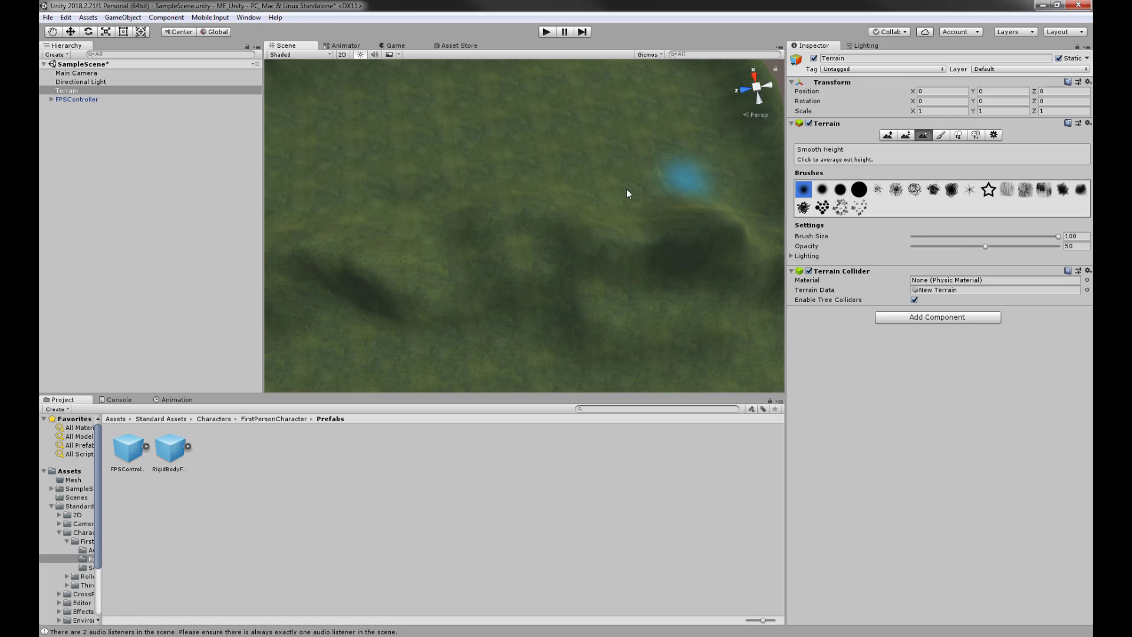
alt+drag(737, 267, 498, 167)
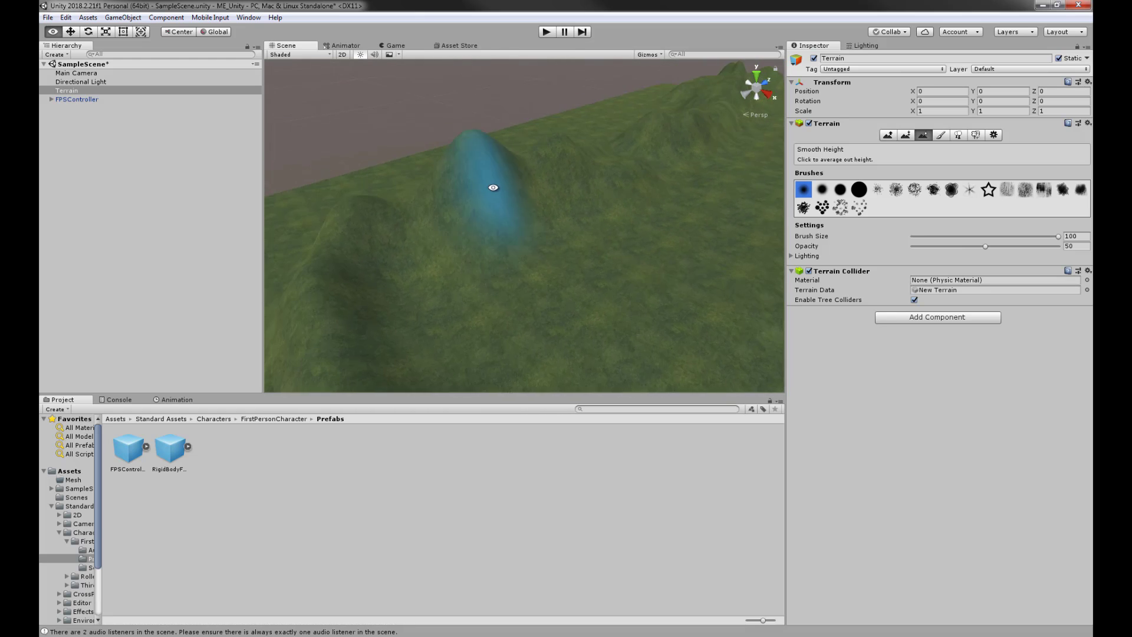
mouse_move(492, 225)
alt+mouse_down()
mouse_move(536, 215)
mouse_move(730, 220)
alt+mouse_up()
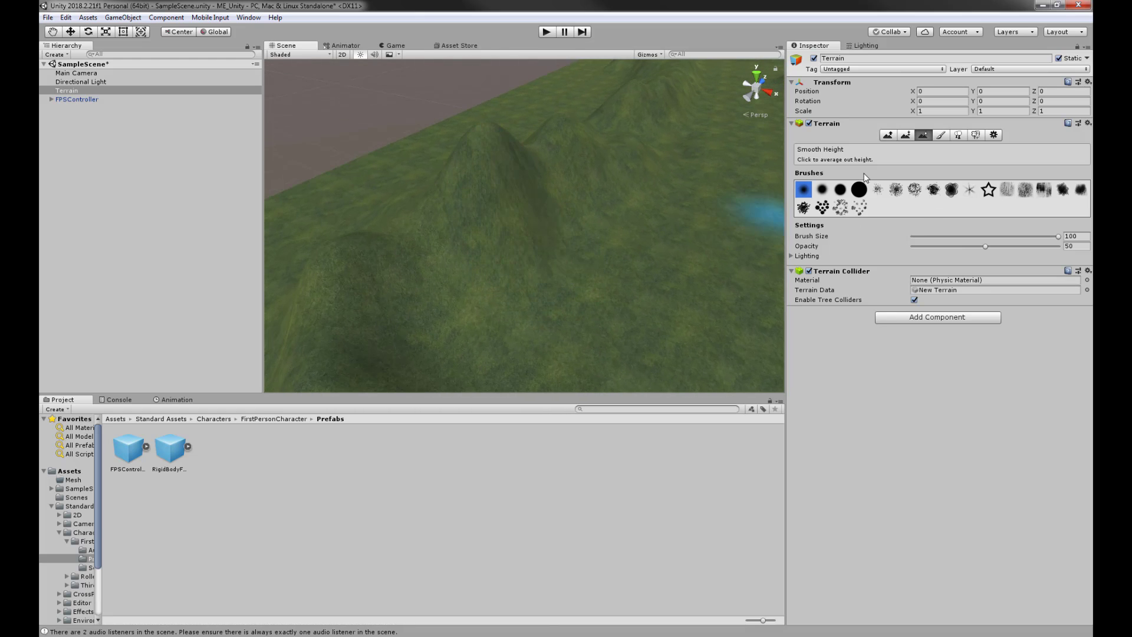
- Reselect Raise/Lower Terrain (size 100, opacity 50) and orbit around the valleys, ridges and horizon to review the hills
click(887, 135)
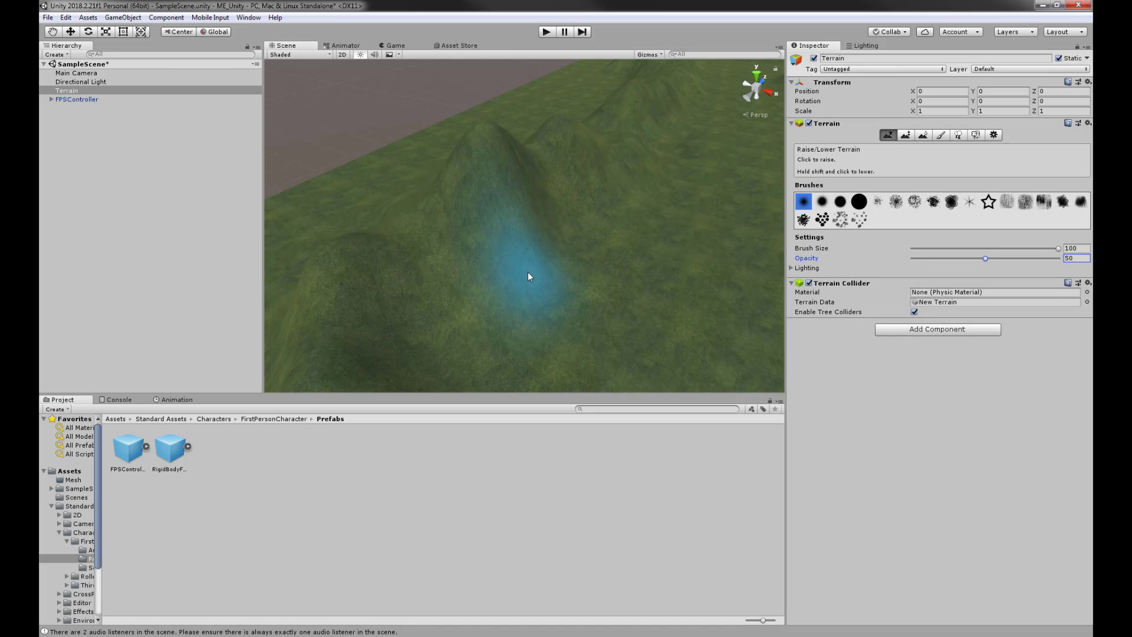
alt+drag(636, 300, 487, 323)
scroll(495, 321, down, 2)
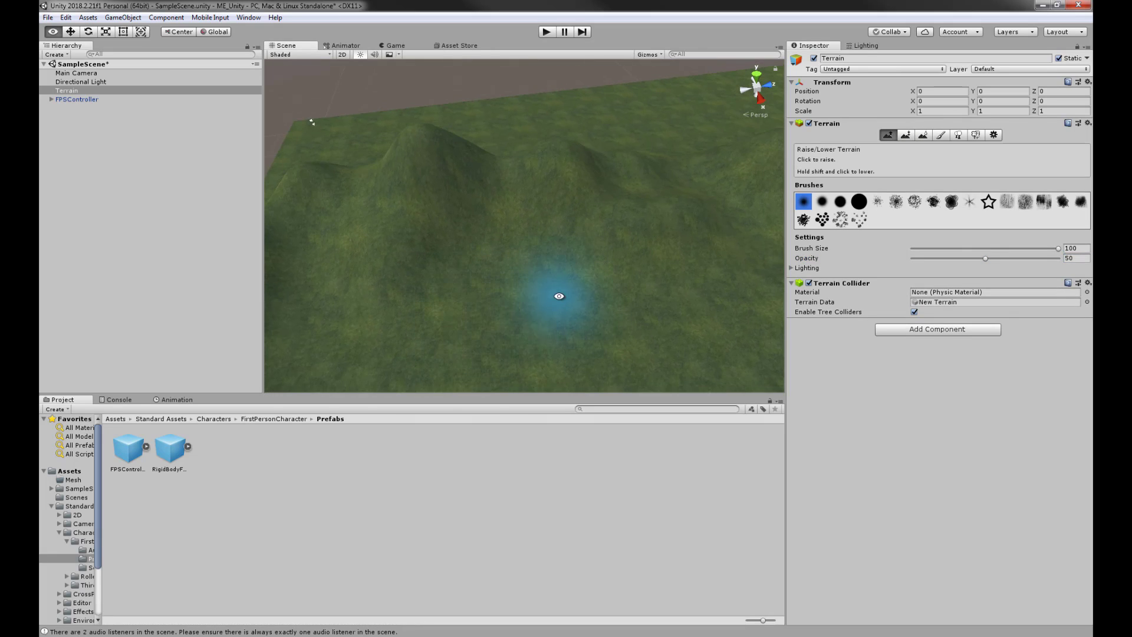
middle_drag(558, 295, 579, 264)
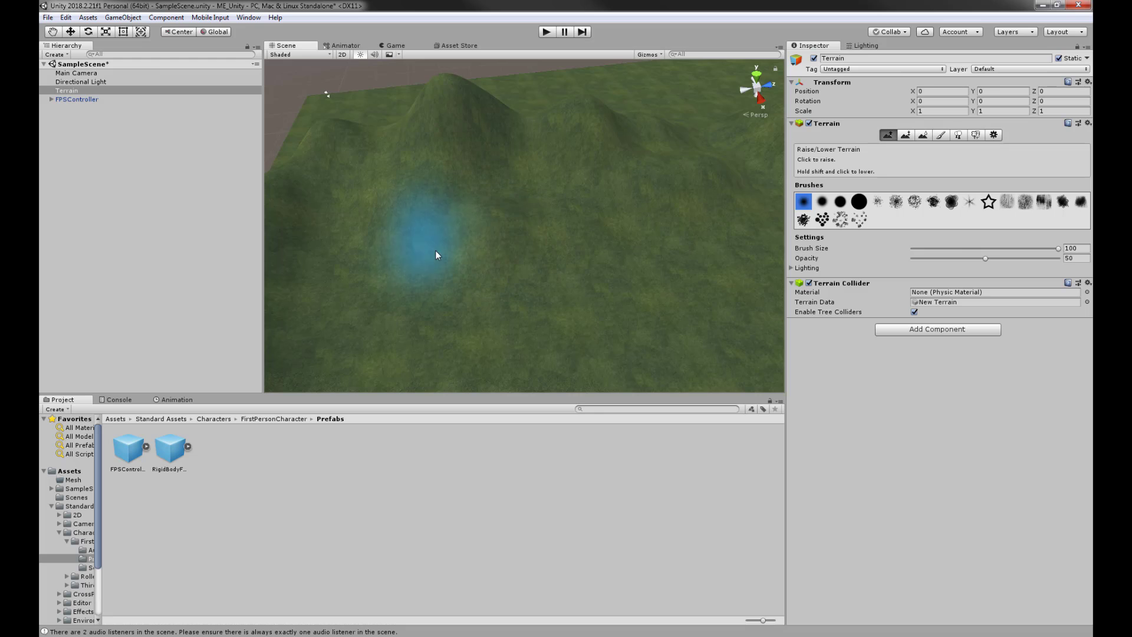
mouse_move(437, 252)
alt+mouse_down()
mouse_move(515, 207)
mouse_move(553, 140)
mouse_move(596, 232)
mouse_move(603, 214)
mouse_move(506, 255)
mouse_move(576, 240)
mouse_move(674, 268)
mouse_move(600, 239)
alt+mouse_up()
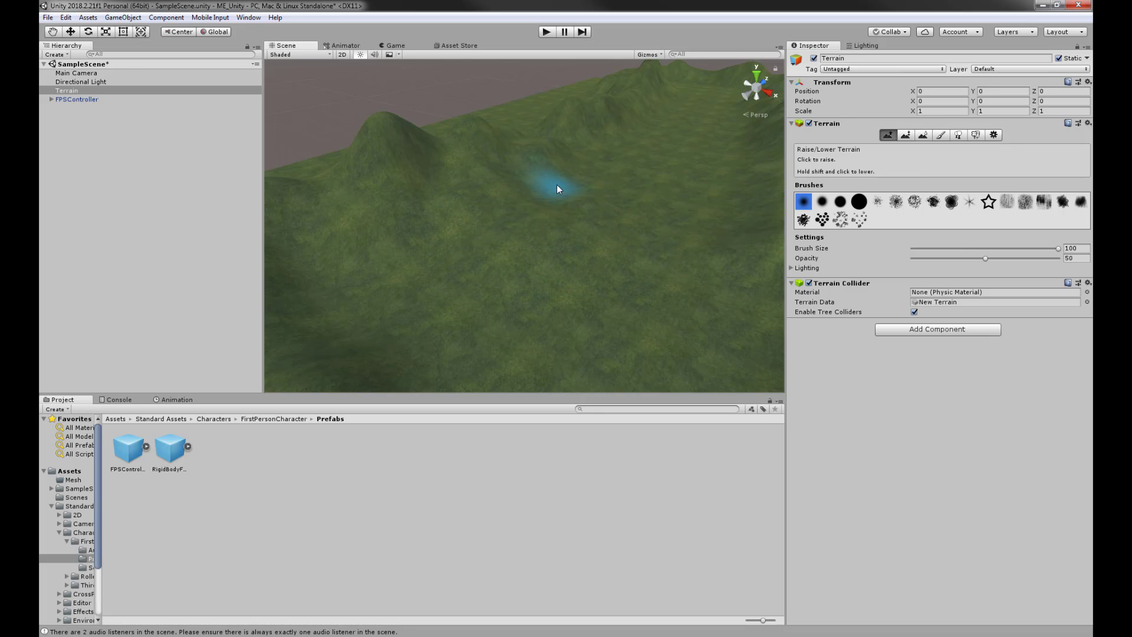
alt+drag(600, 170, 564, 213)
alt+drag(623, 207, 505, 220)
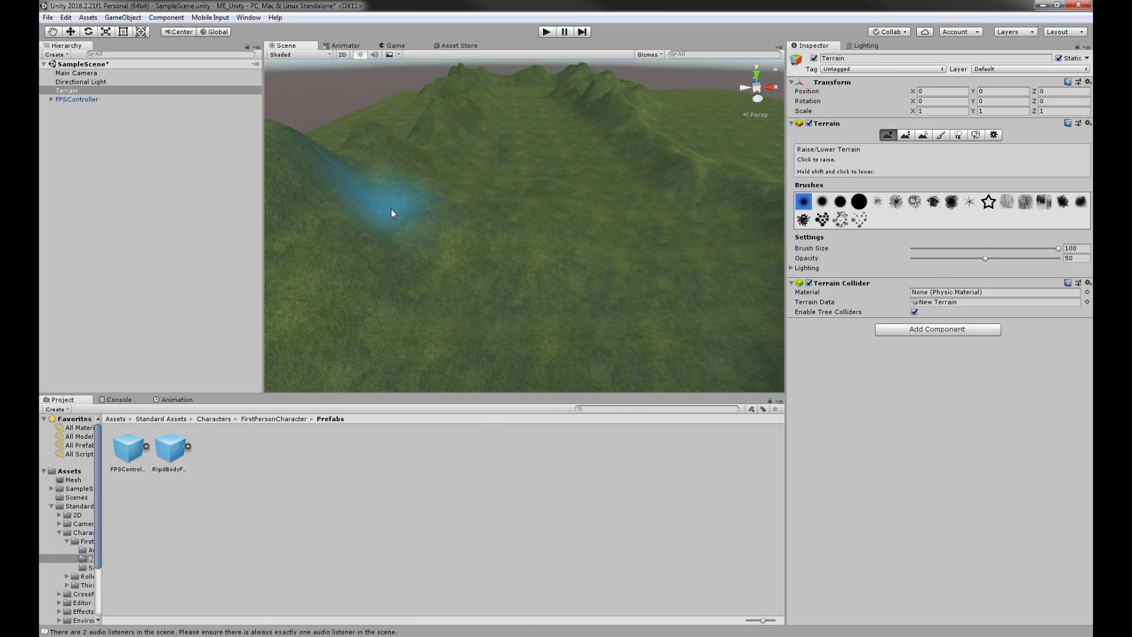
alt+drag(432, 167, 449, 236)
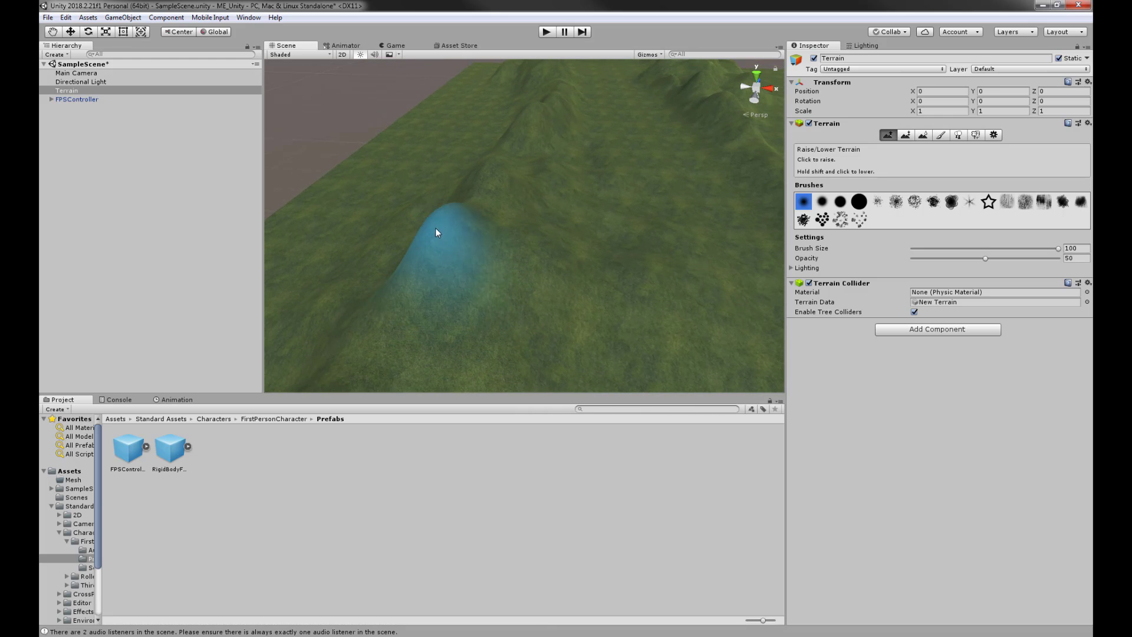
alt+drag(561, 334, 482, 154)
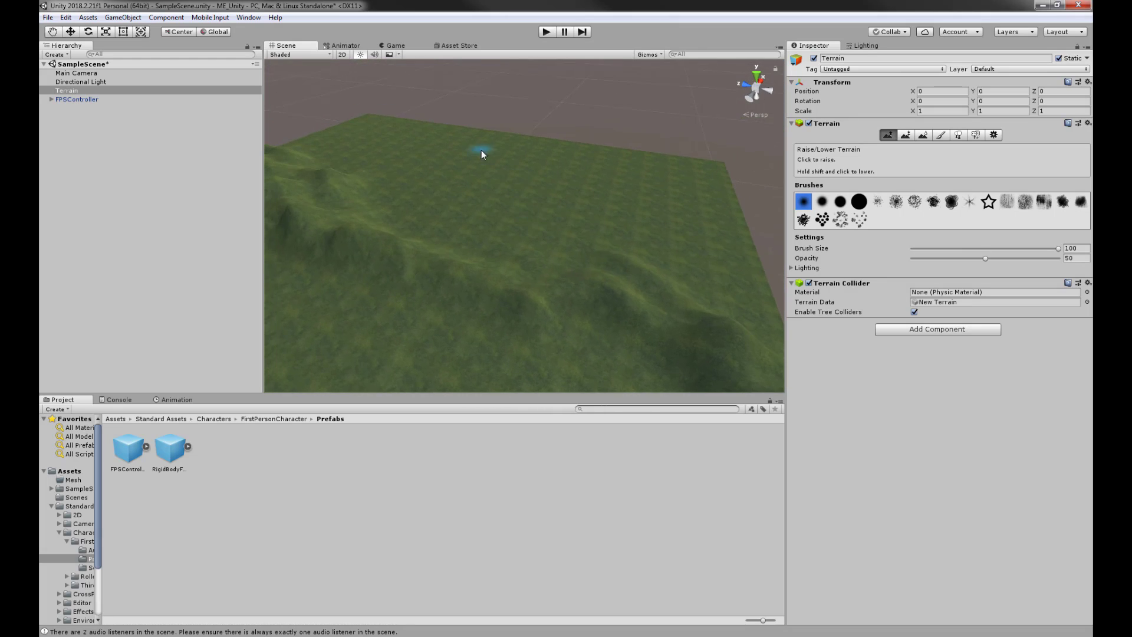
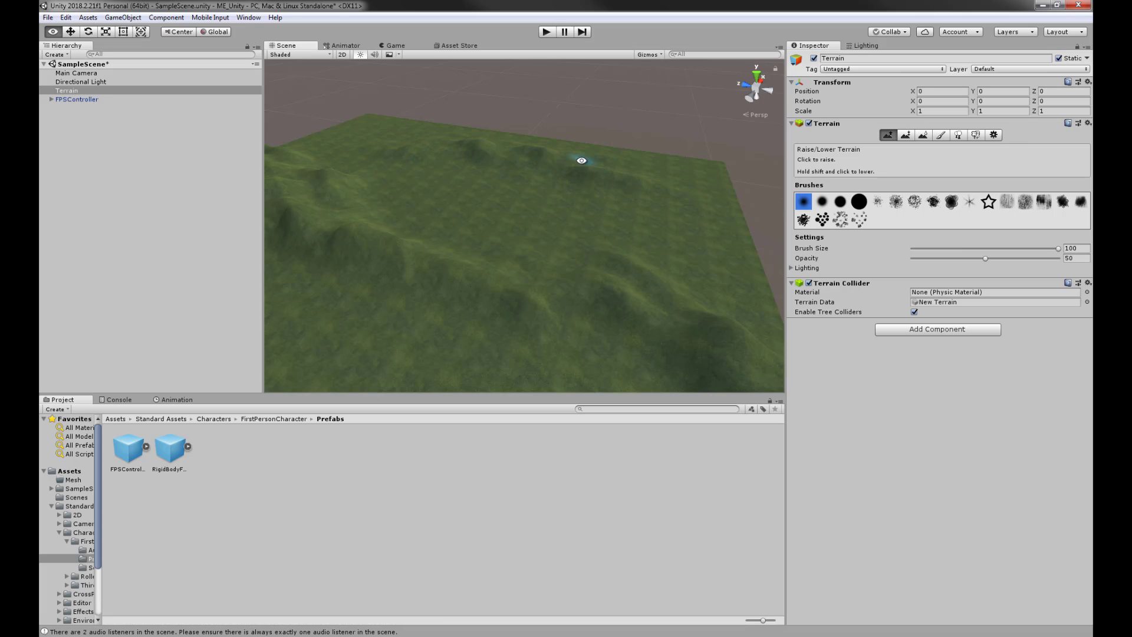
- Raise the brush opacity to 64 and paint a row of bumps along the far ridge
alt+drag(627, 304, 586, 291)
scroll(551, 258, up, 4)
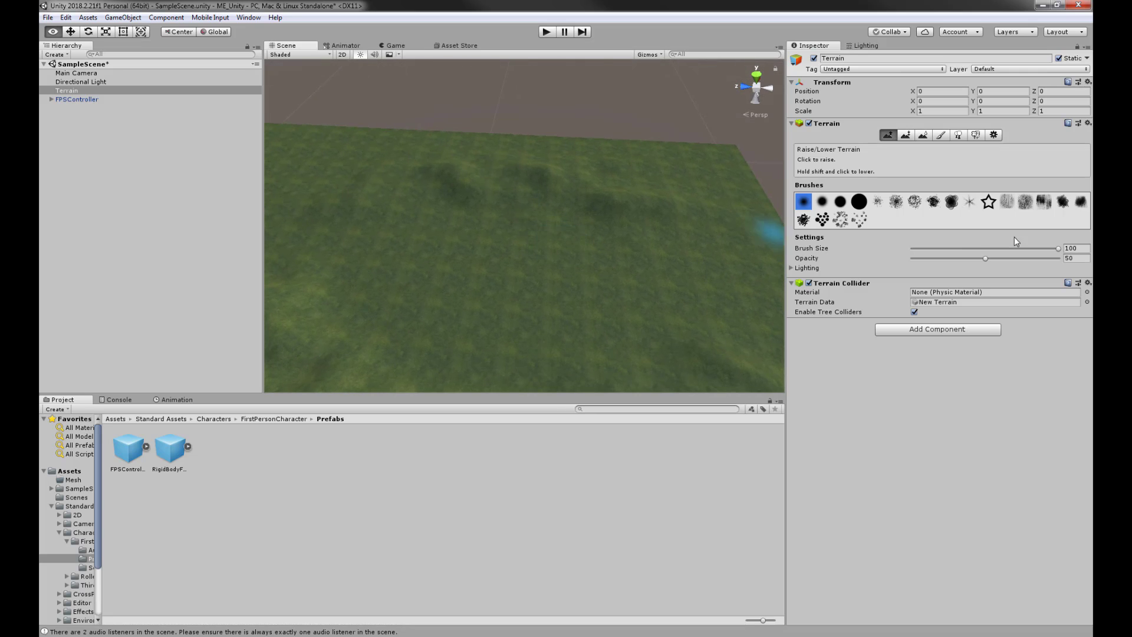
drag(995, 257, 1005, 258)
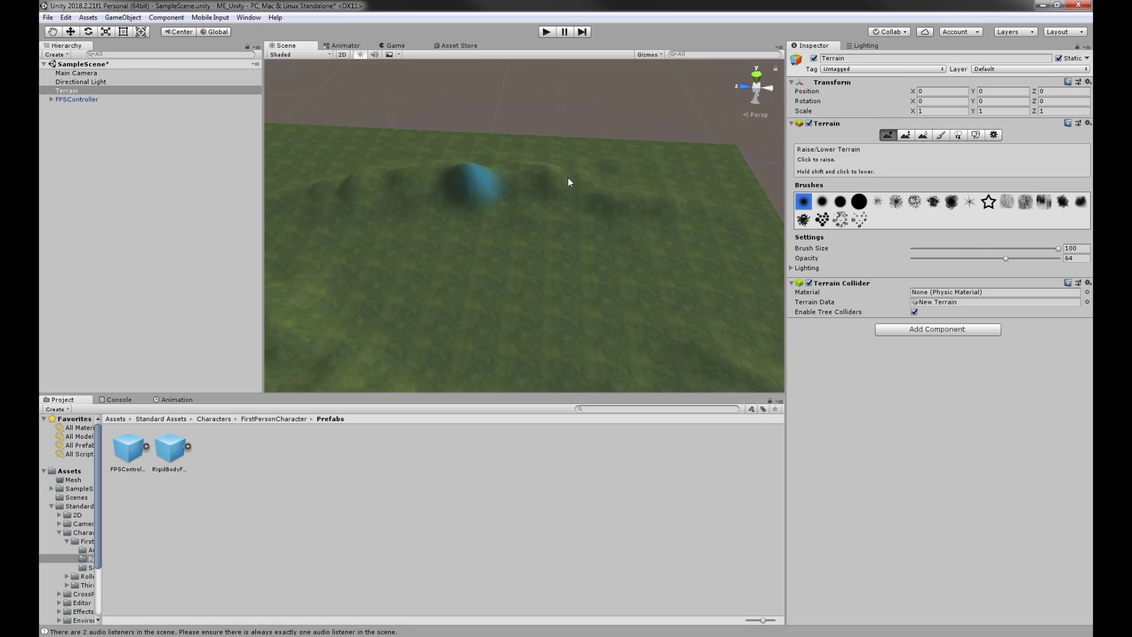
mouse_move(568, 178)
mouse_down()
mouse_move(709, 208)
mouse_move(732, 224)
mouse_up()
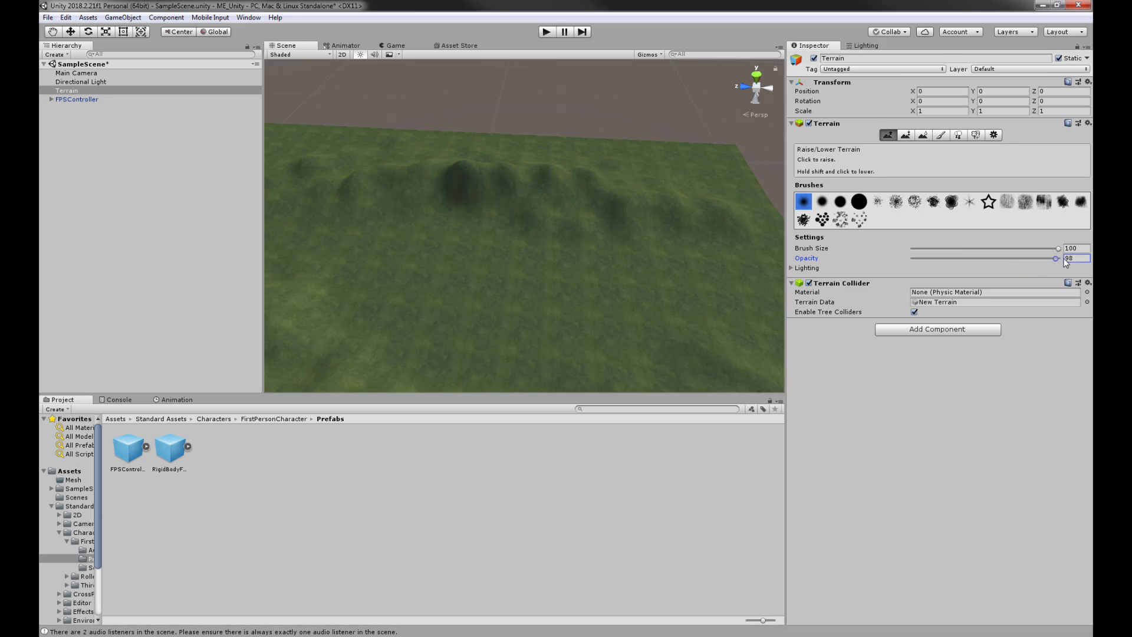
- Raise two new ridge peaks on the far ridge, left of and beside the existing peak
right_drag(399, 157, 391, 225)
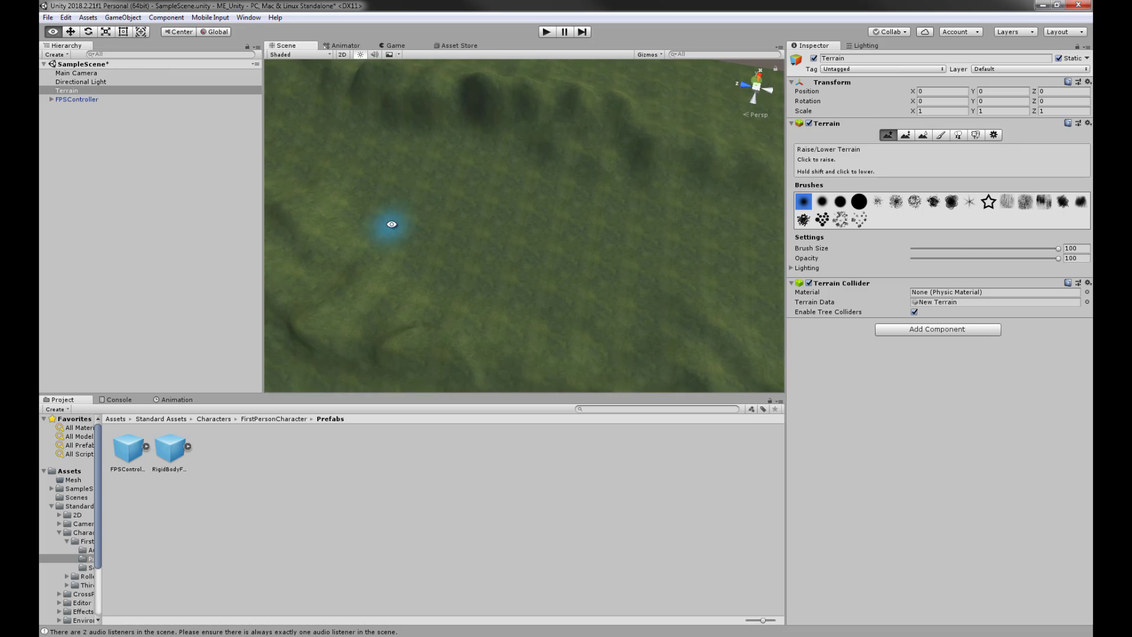
middle_drag(574, 112, 576, 292)
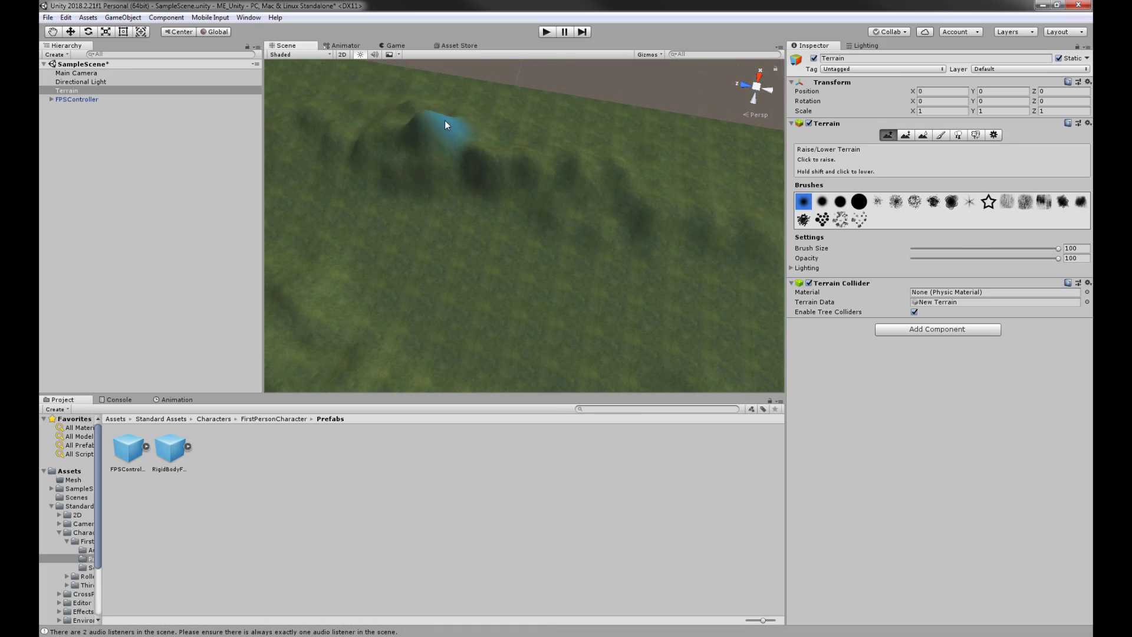
click(375, 121)
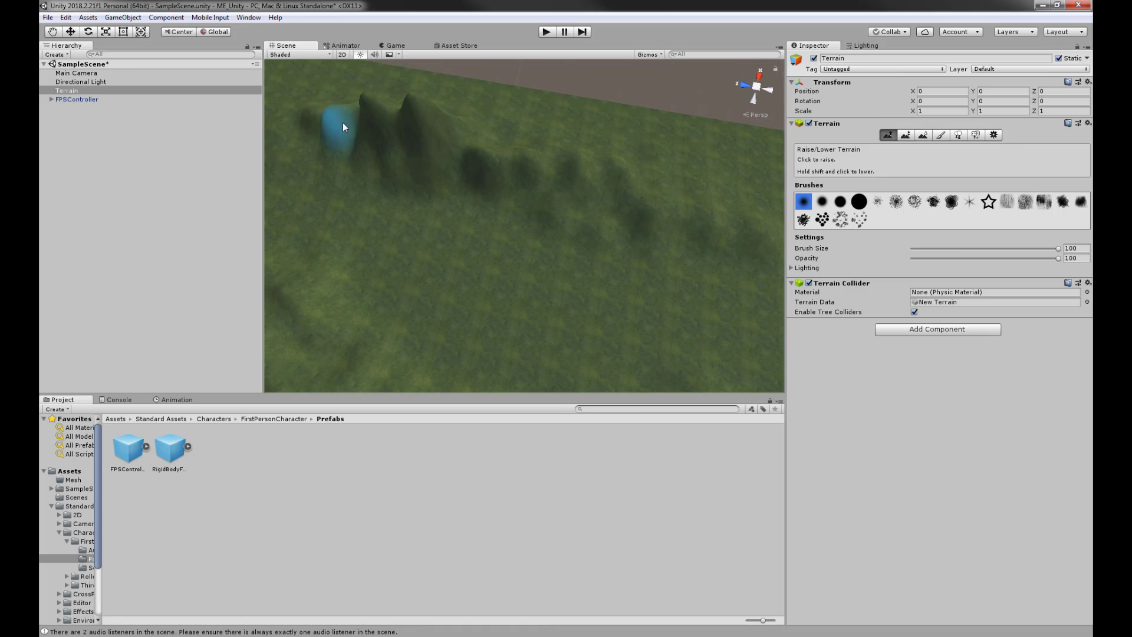
click(458, 127)
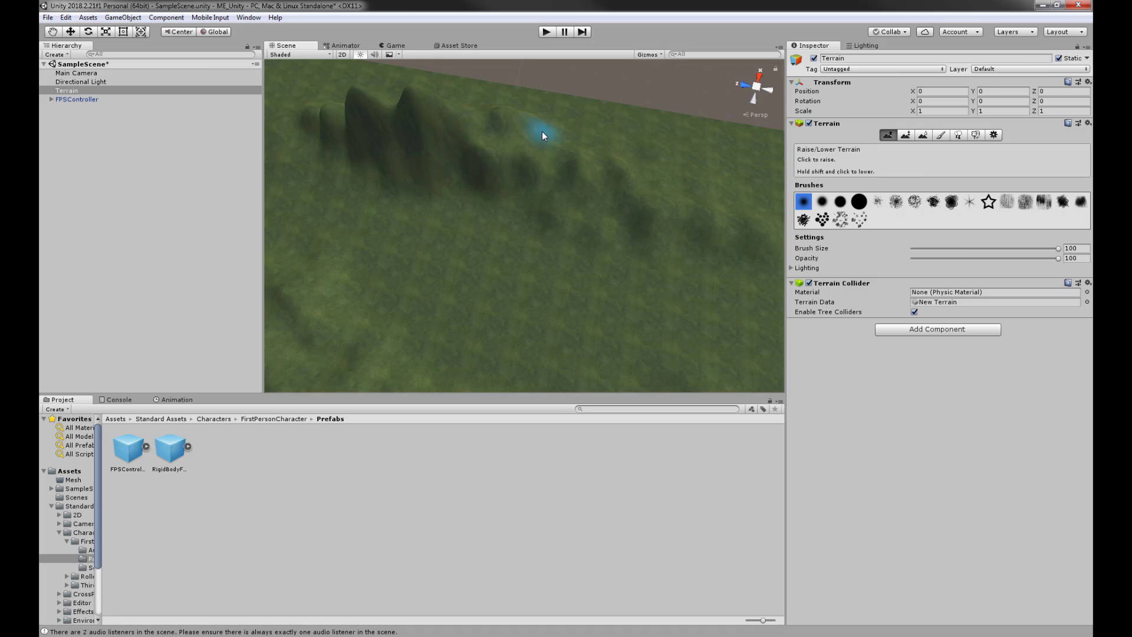
- Review the new peaks and middle hills from several angles, then select Smooth Height
right_drag(447, 193, 427, 109)
right_drag(433, 241, 437, 210)
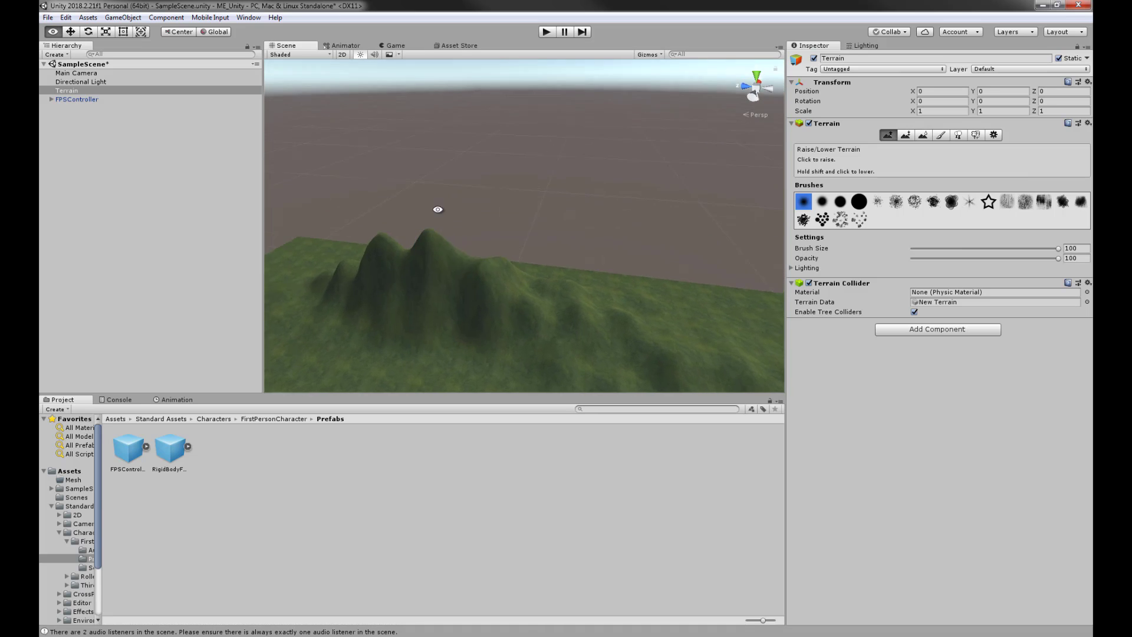
middle_drag(593, 227, 531, 132)
right_drag(549, 206, 401, 202)
middle_drag(576, 280, 598, 153)
mouse_move(610, 266)
right_down()
mouse_move(591, 216)
mouse_move(680, 210)
mouse_move(586, 213)
mouse_move(619, 223)
mouse_move(531, 202)
mouse_move(614, 274)
right_up()
right_drag(519, 159, 708, 191)
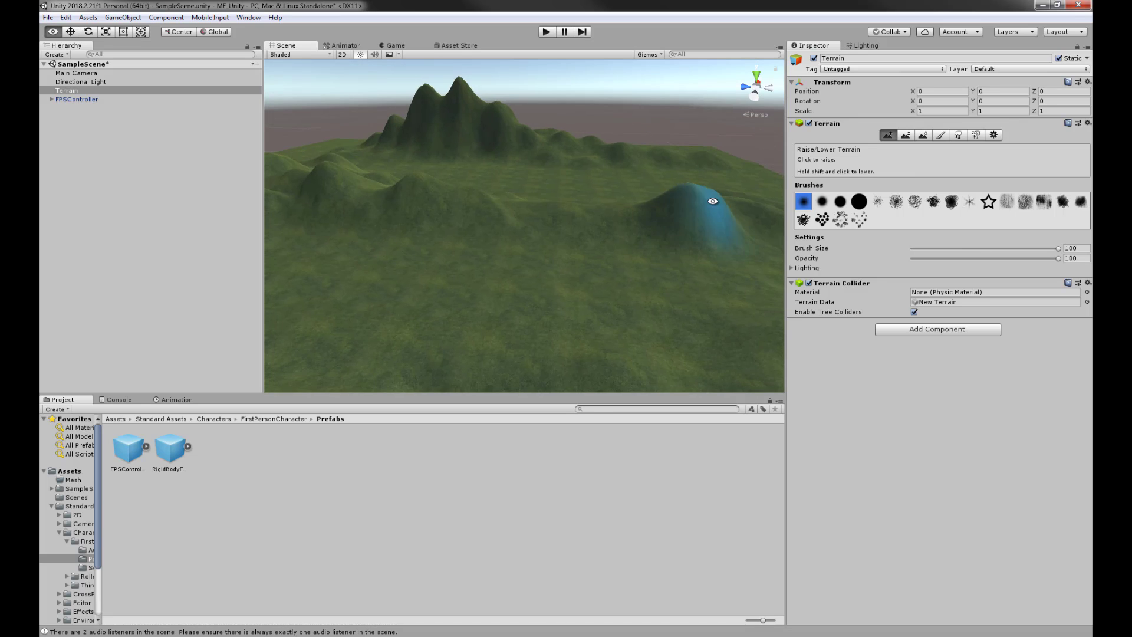
middle_drag(712, 199, 678, 256)
right_drag(678, 256, 649, 283)
mouse_move(649, 283)
middle_down()
mouse_move(636, 301)
mouse_move(574, 275)
middle_up()
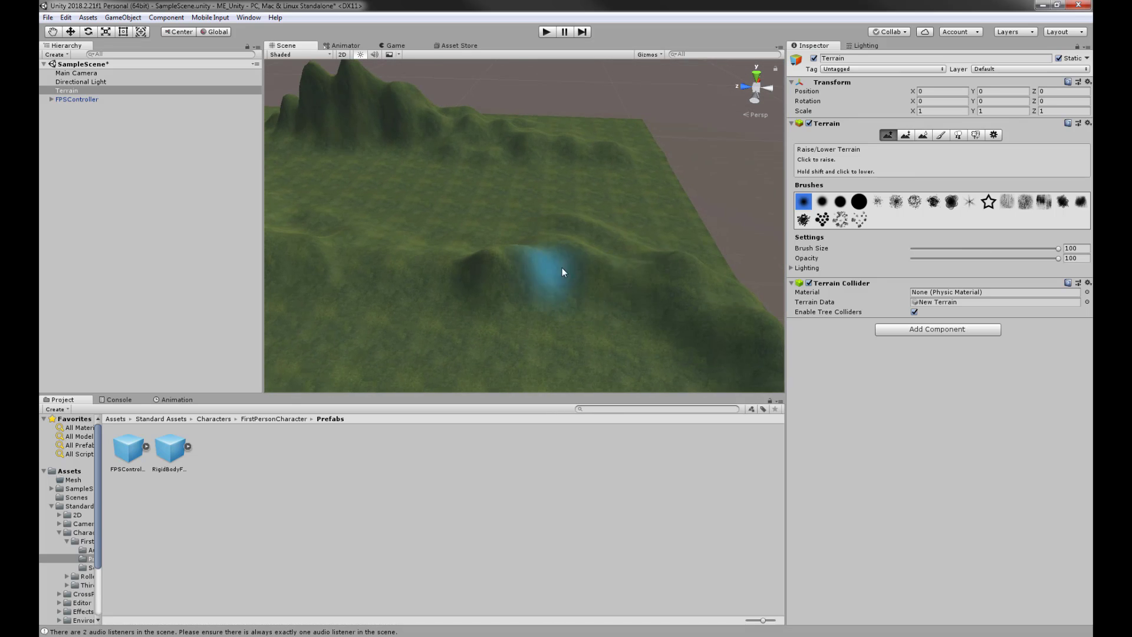
alt+drag(473, 229, 469, 248)
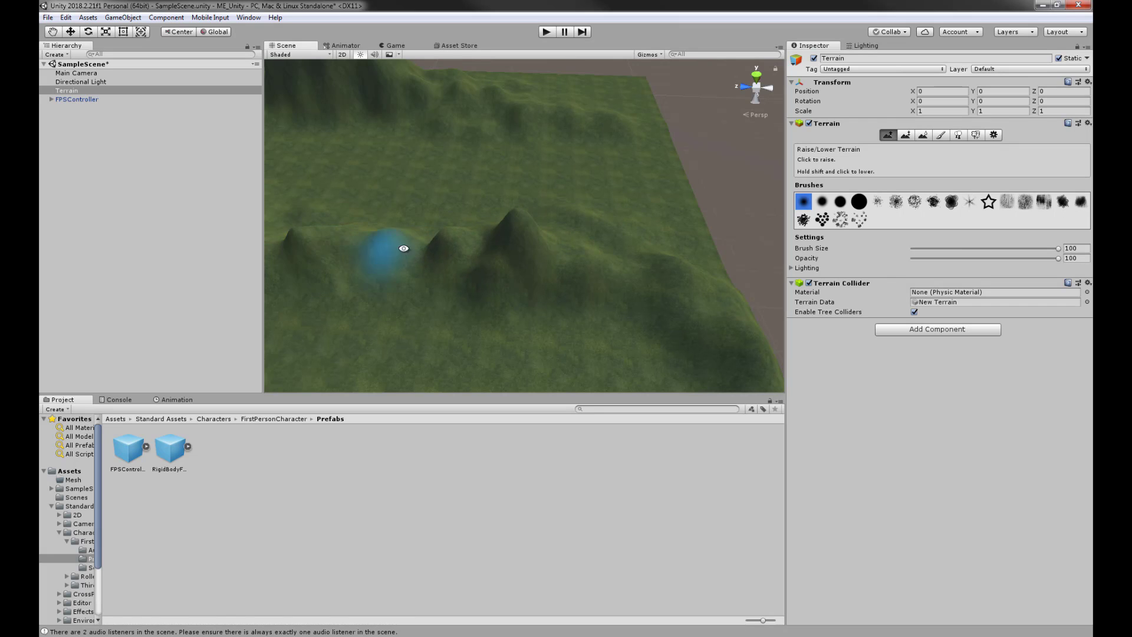
mouse_move(404, 249)
alt+mouse_down()
mouse_move(698, 248)
mouse_move(615, 287)
mouse_move(629, 259)
alt+mouse_up()
click(922, 135)
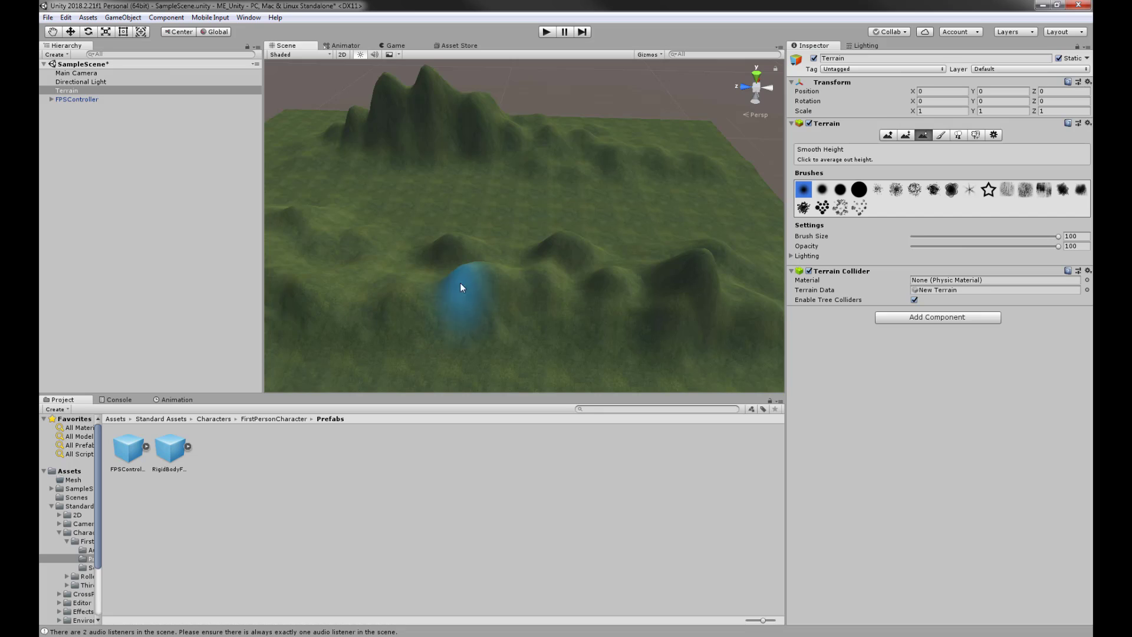
- Roughen the ridge into a rocky outcrop using Raise/Lower Terrain with the spiky brush
click(888, 135)
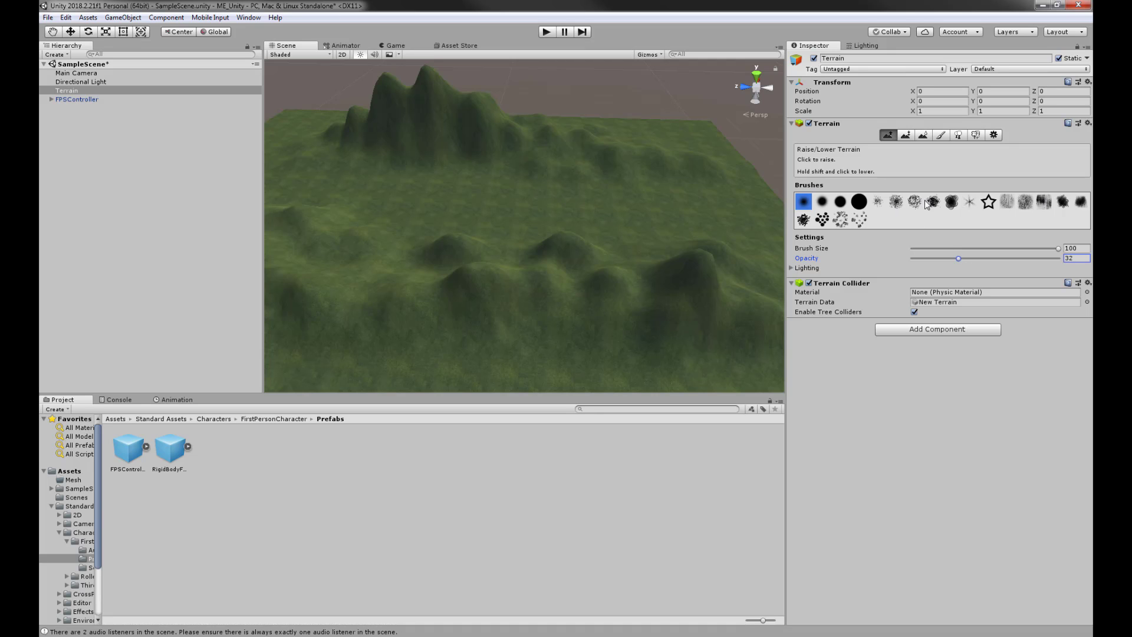
click(895, 201)
mouse_move(584, 265)
alt+mouse_down()
mouse_move(627, 256)
mouse_move(645, 165)
mouse_move(627, 283)
mouse_move(659, 304)
mouse_move(678, 289)
alt+mouse_up()
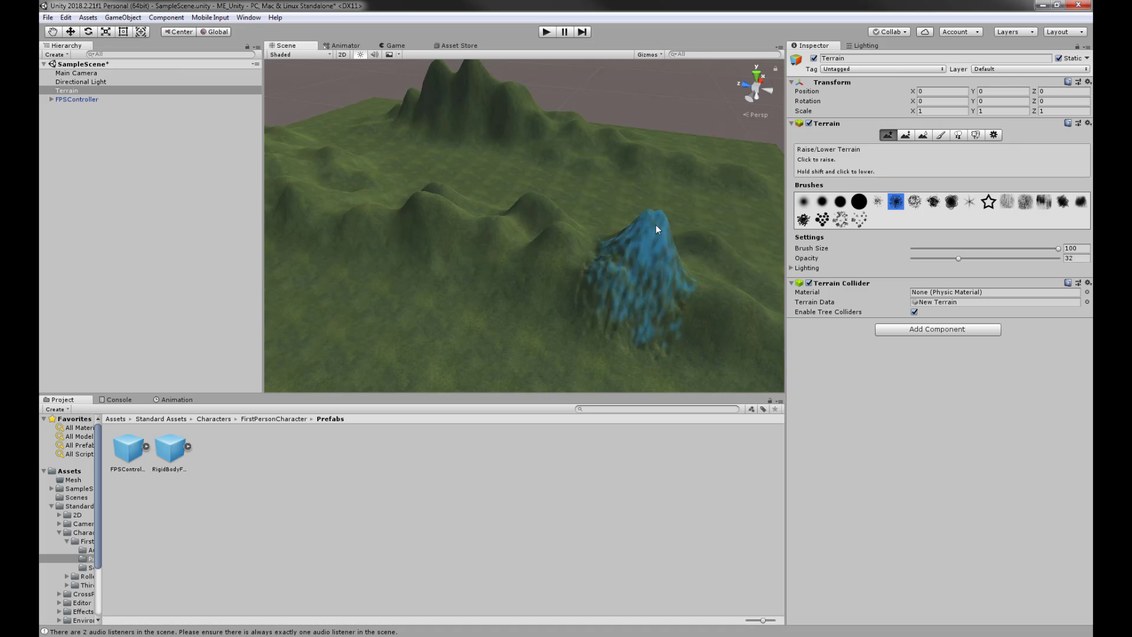
mouse_move(433, 217)
mouse_down()
mouse_move(295, 188)
mouse_move(597, 324)
mouse_move(671, 291)
mouse_up()
middle_drag(685, 300, 572, 239)
mouse_move(572, 239)
alt+mouse_down()
mouse_move(458, 253)
mouse_move(549, 279)
mouse_move(556, 237)
mouse_move(581, 223)
mouse_move(584, 136)
mouse_move(551, 177)
mouse_move(509, 194)
alt+mouse_up()
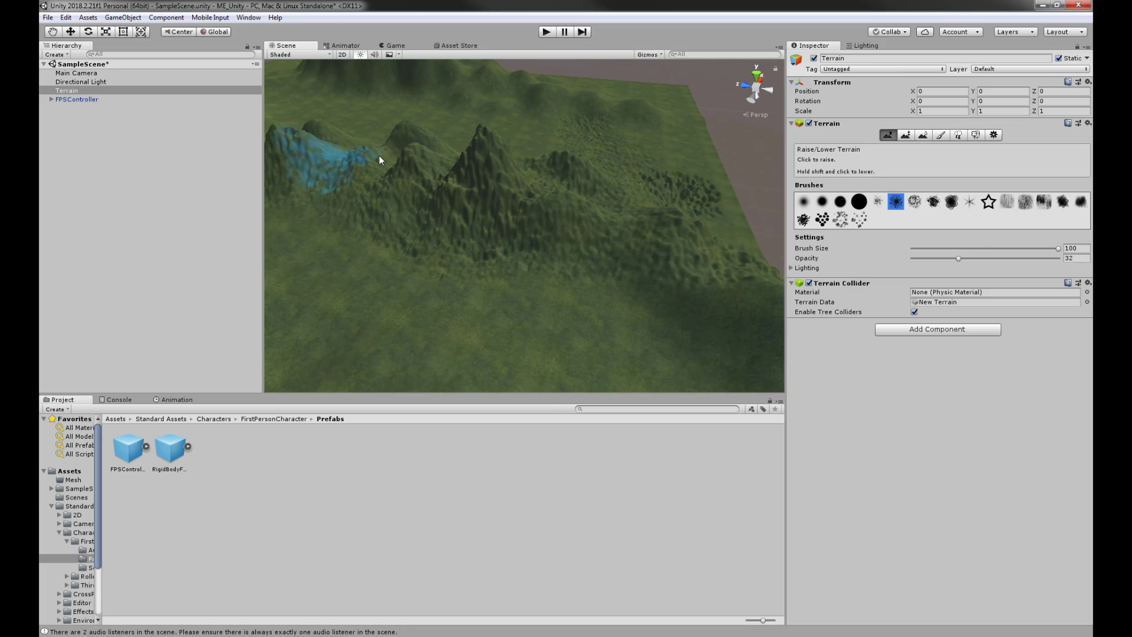
- Smooth the bumpy mountain slopes and peaks with Smooth Height at opacity 59
click(927, 136)
middle_drag(625, 171, 736, 233)
mouse_move(511, 257)
mouse_down()
mouse_move(634, 256)
mouse_move(454, 237)
mouse_move(578, 320)
mouse_move(426, 269)
mouse_move(306, 202)
mouse_move(674, 302)
mouse_move(646, 236)
mouse_move(555, 283)
mouse_up()
alt+drag(622, 336, 672, 353)
mouse_move(673, 353)
middle_down()
mouse_move(599, 319)
mouse_move(551, 253)
middle_up()
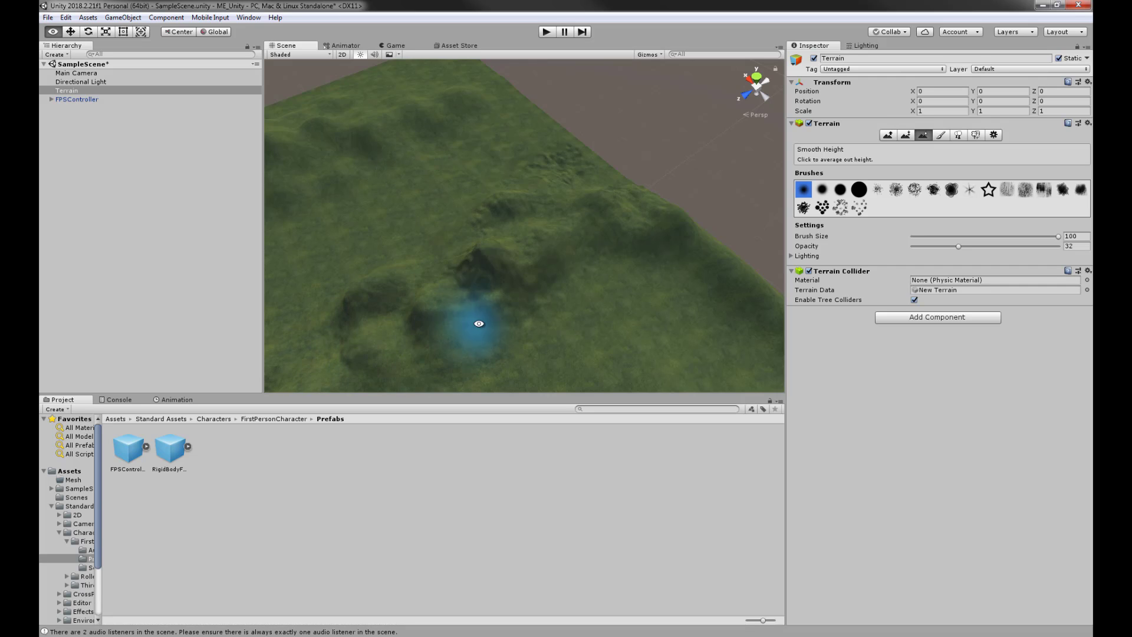
middle_drag(477, 323, 629, 163)
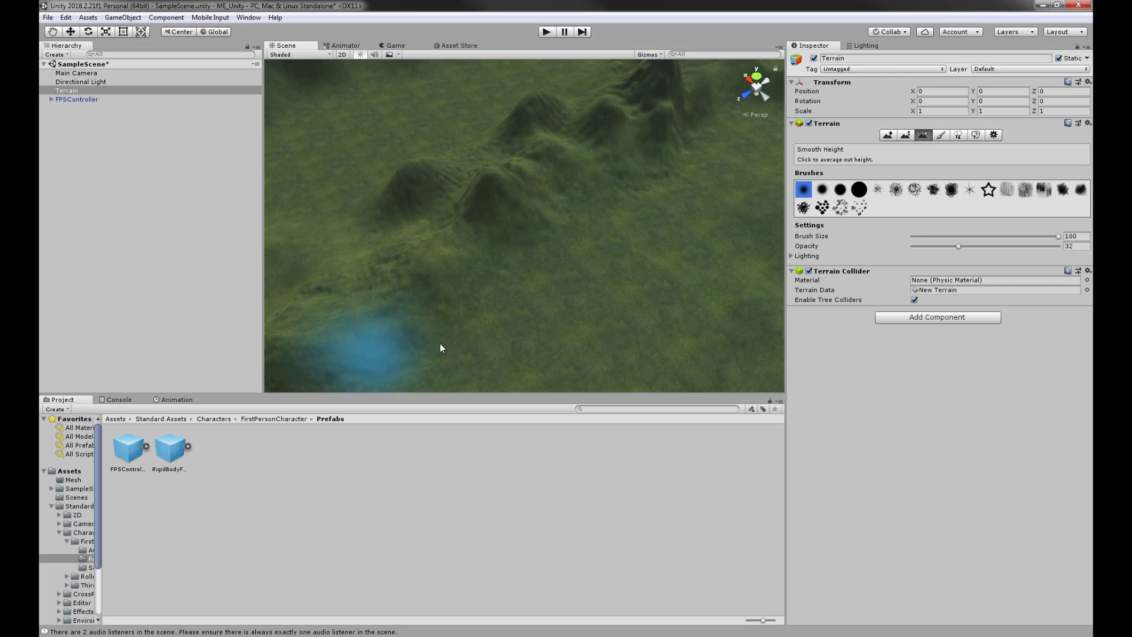
click(999, 247)
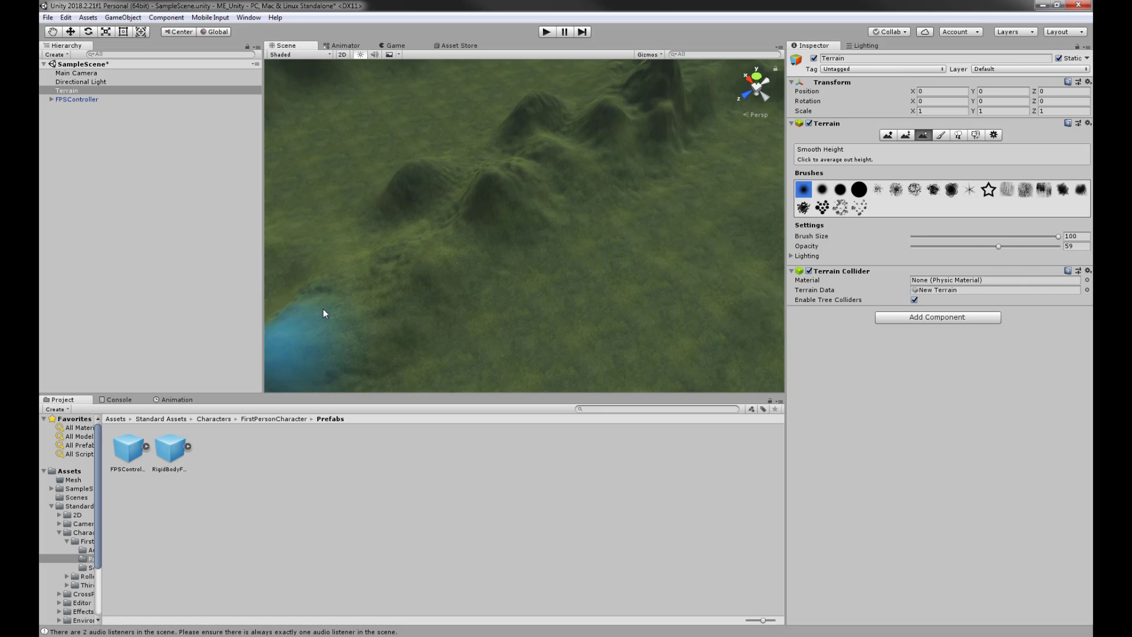
alt+drag(652, 171, 554, 205)
scroll(618, 207, down, 10)
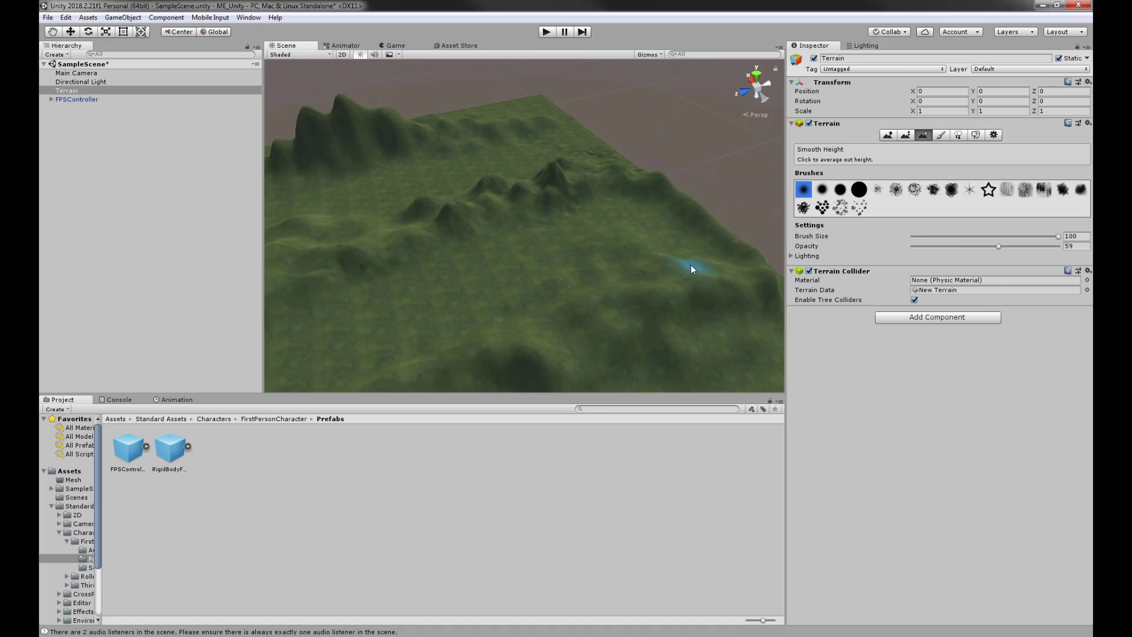
- Move the FPSController to X 62.7, lower it onto the terrain, and start Play mode
click(76, 99)
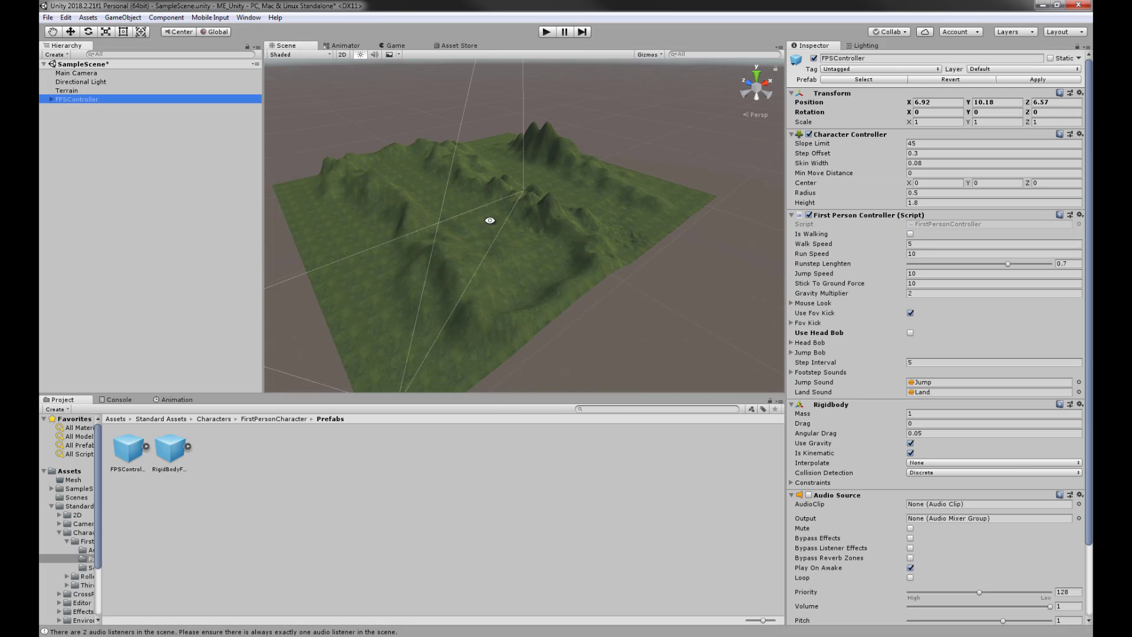
alt+drag(488, 224, 486, 247)
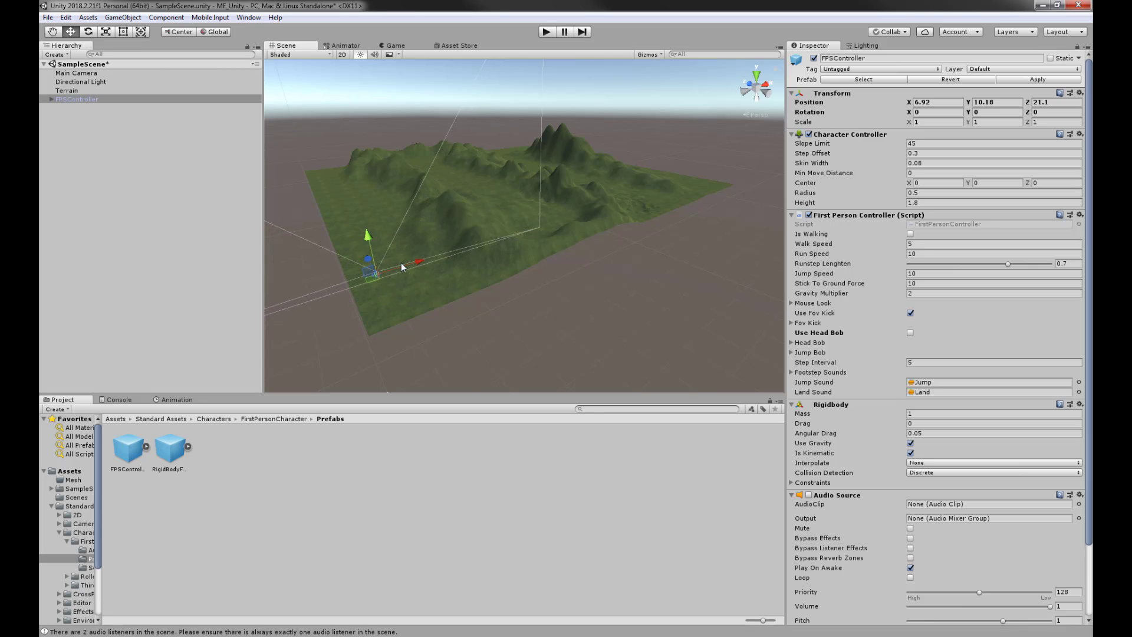
drag(402, 261, 600, 215)
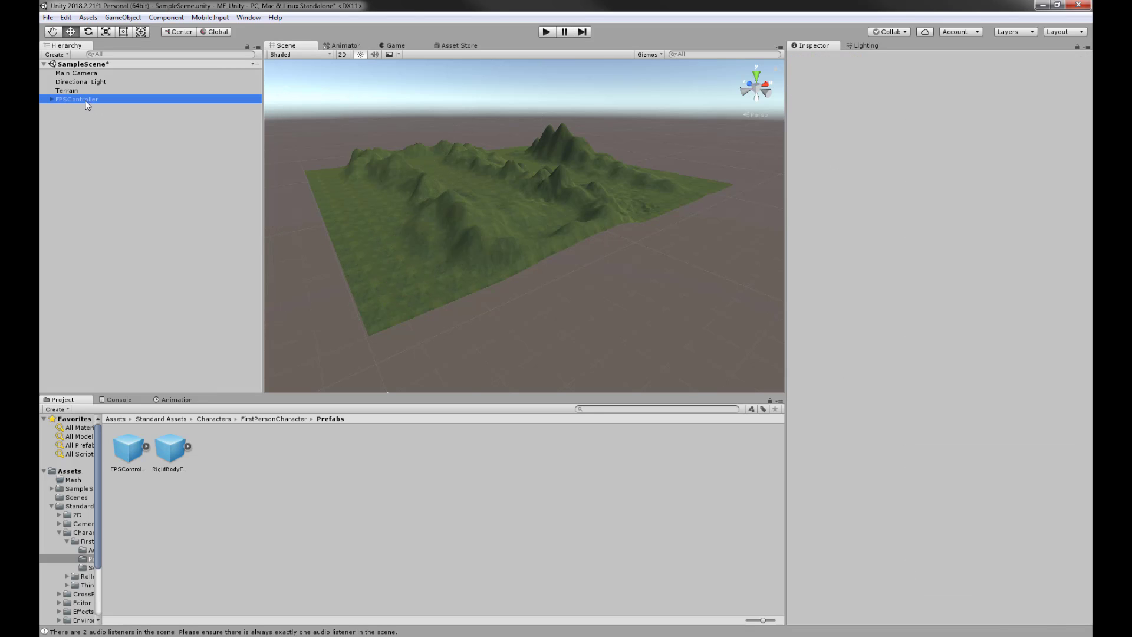
drag(418, 260, 629, 194)
key(f)
alt+drag(597, 260, 641, 190)
drag(521, 193, 521, 243)
click(544, 32)
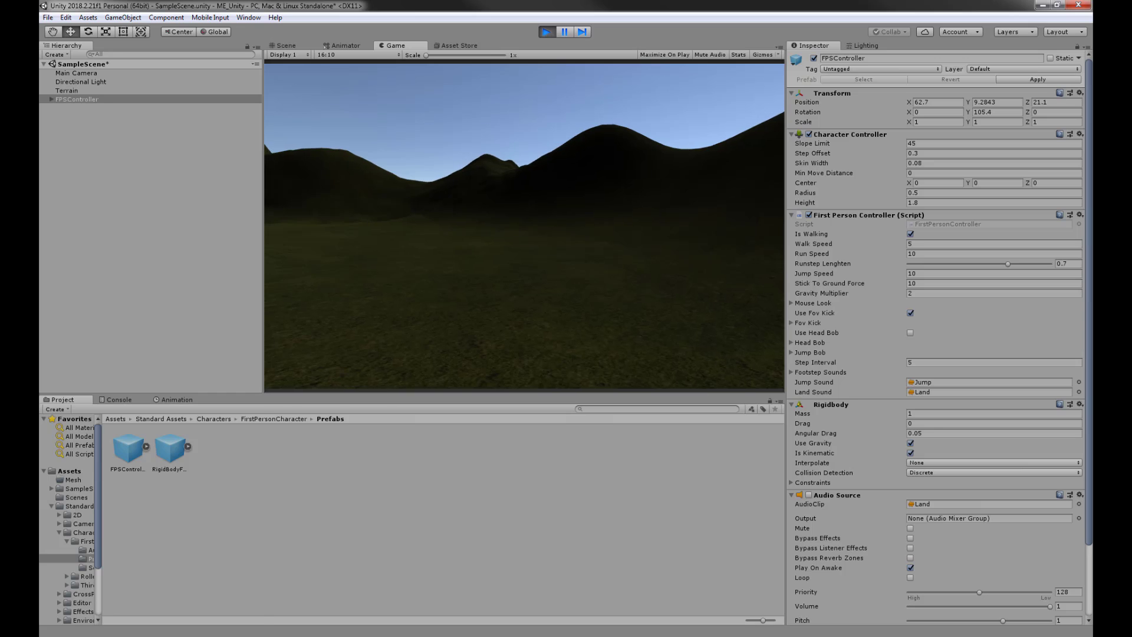
- Stop Play, enable Auto Generate in the Lighting settings, and restart Play mode
key(super)
click(547, 32)
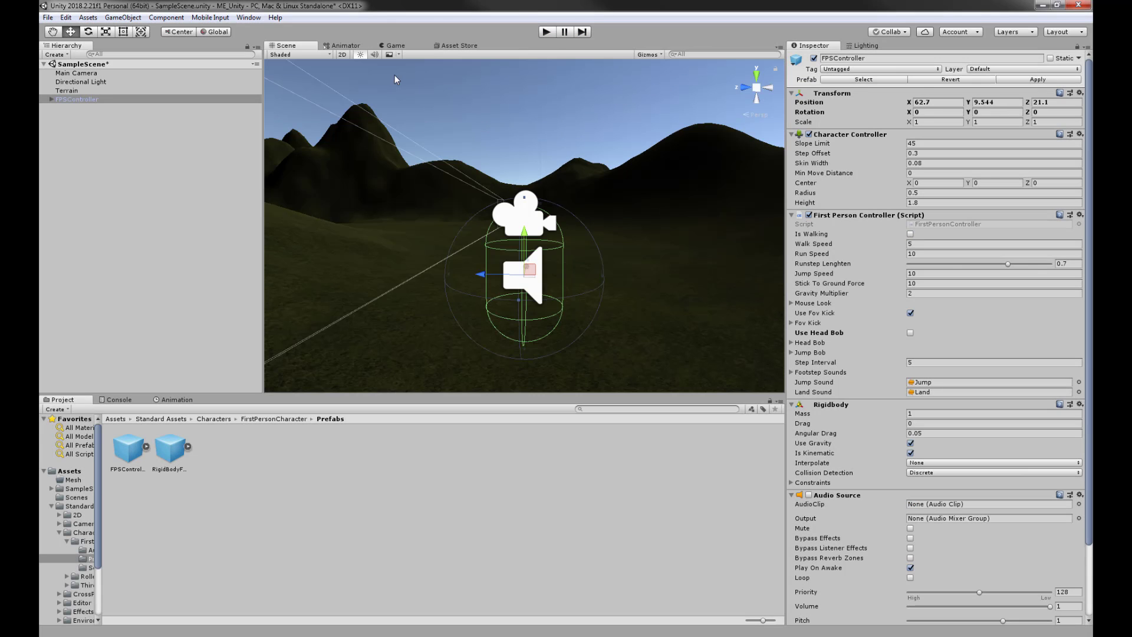
click(866, 45)
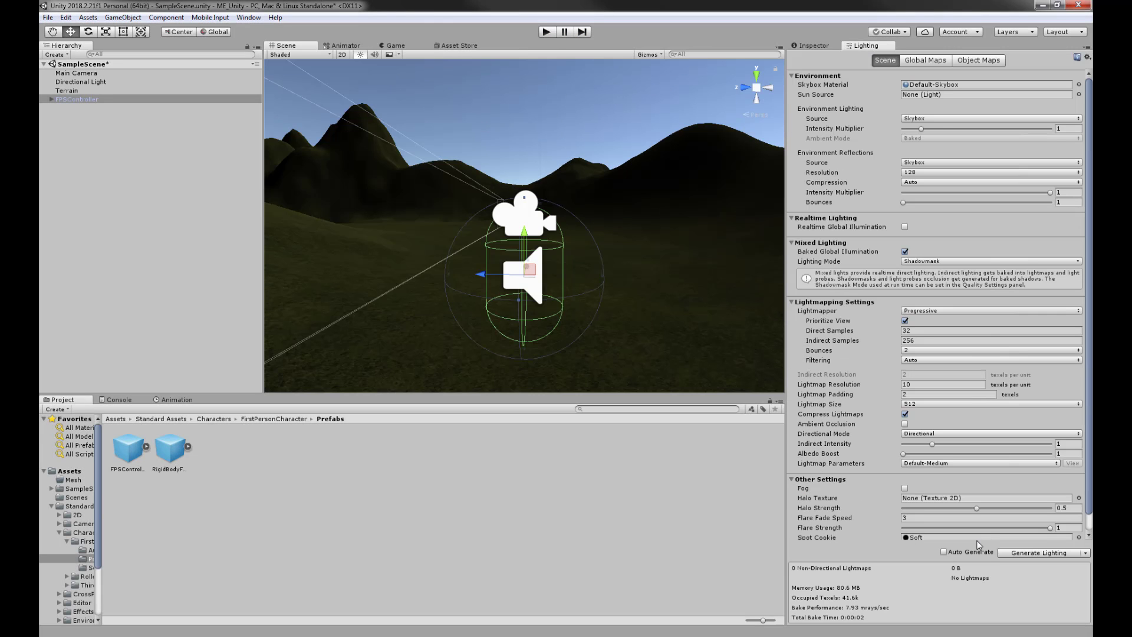
click(944, 553)
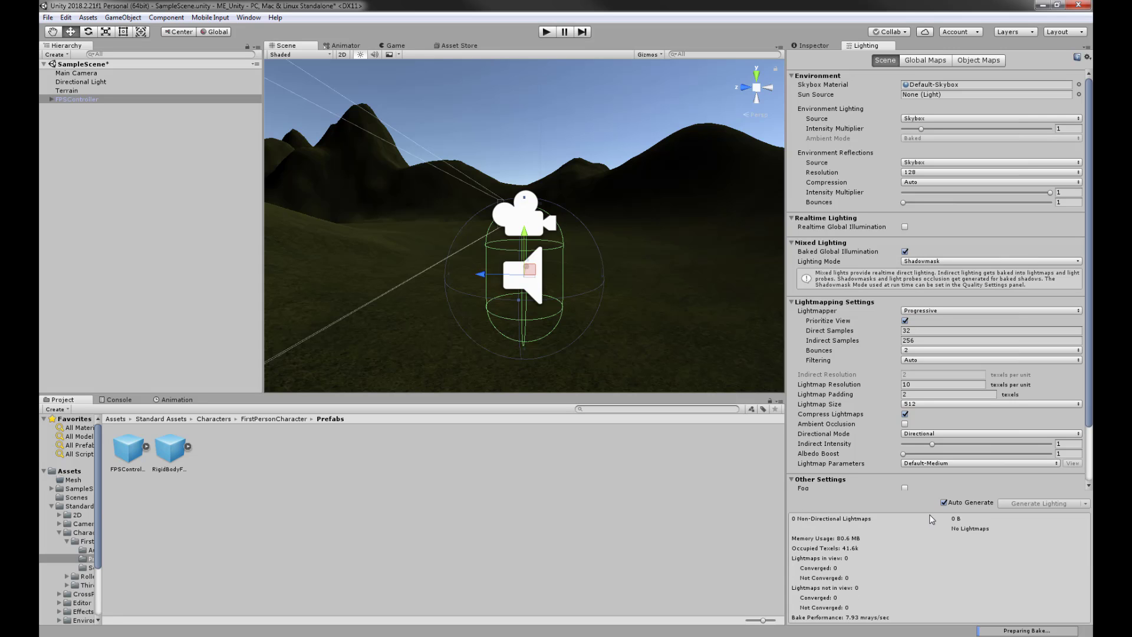
click(547, 32)
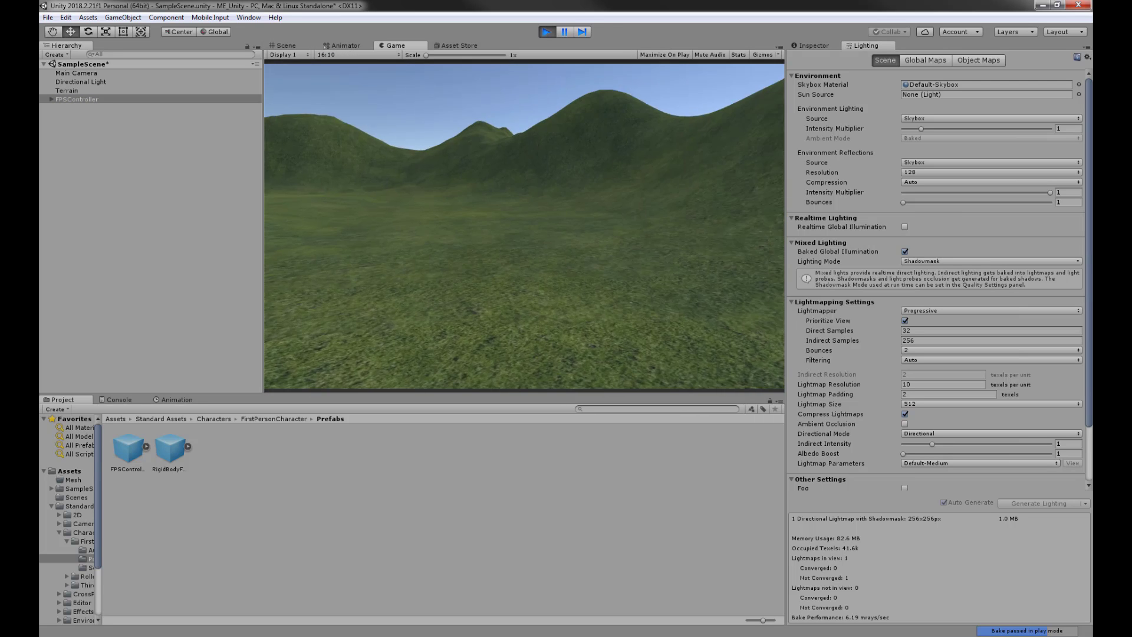
- Walk the first-person player with W across the grass, through the valley and up to the tall peak
key(w)
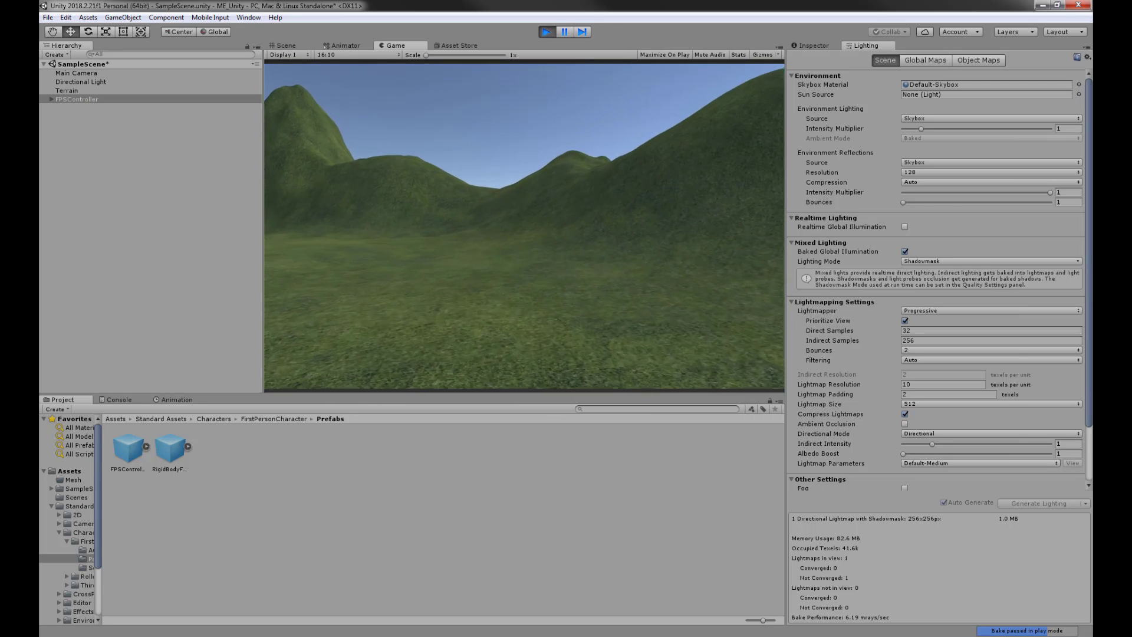
key(w)
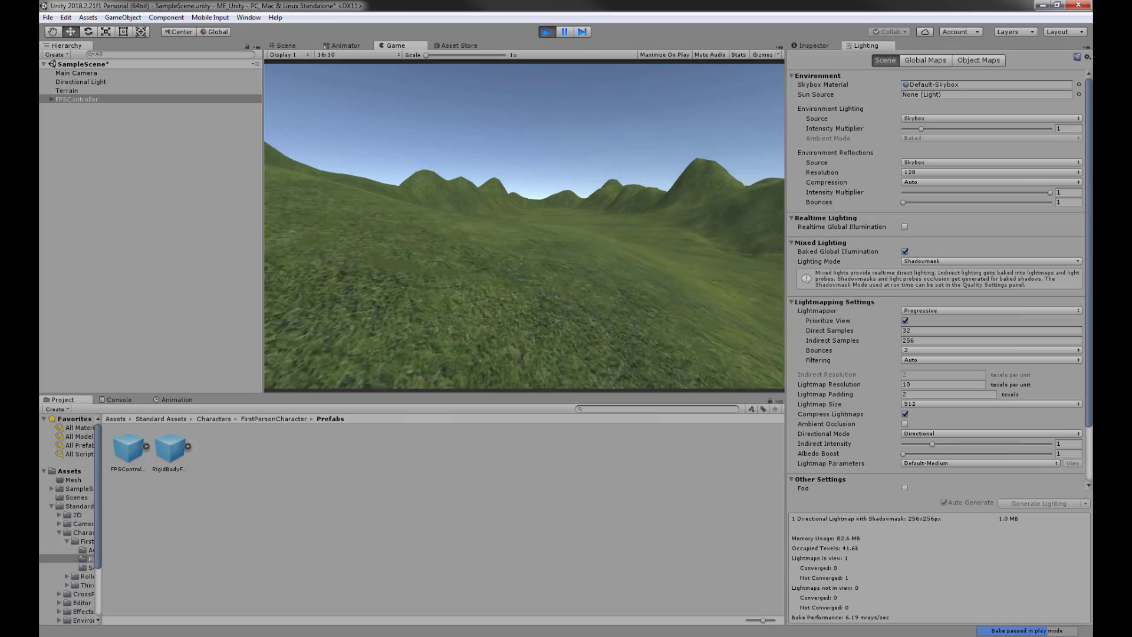
key(w)
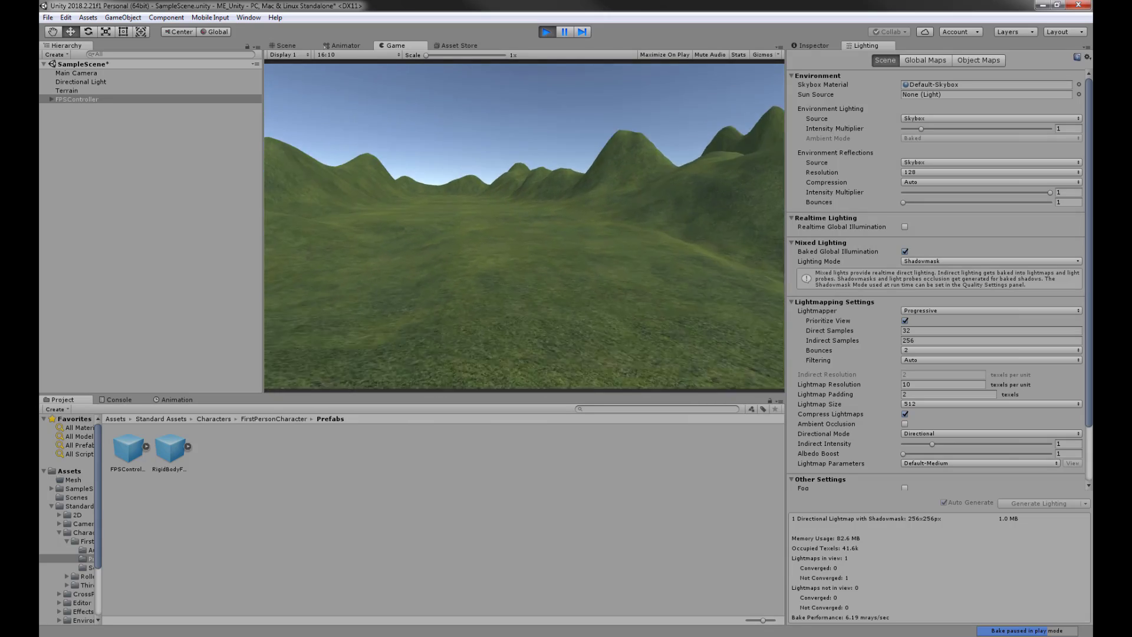
key(w)
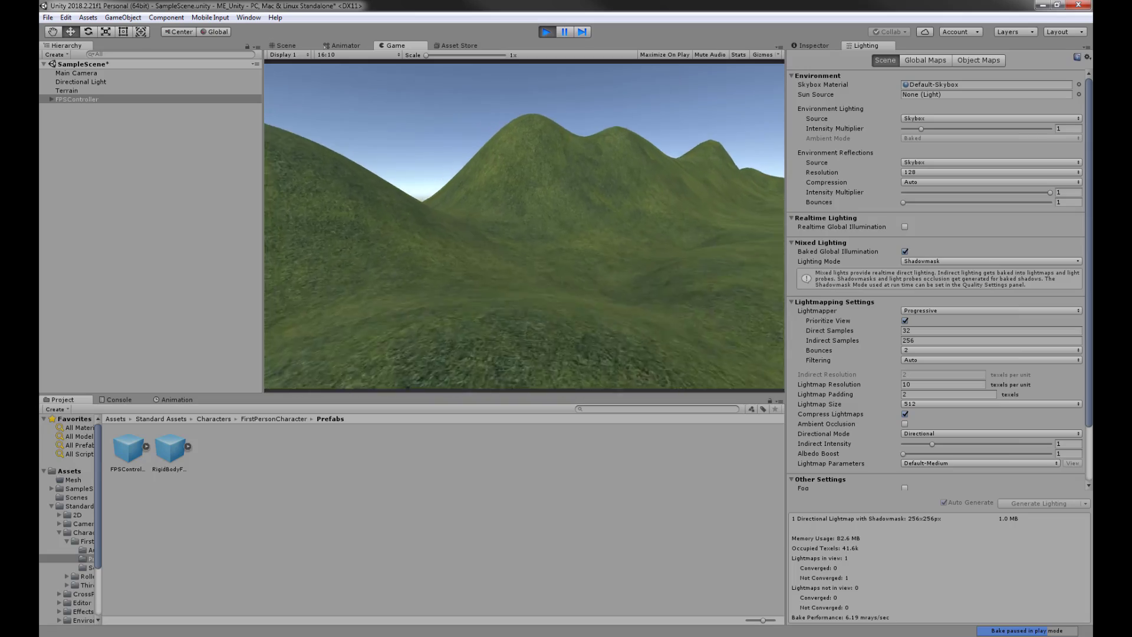
key(w)
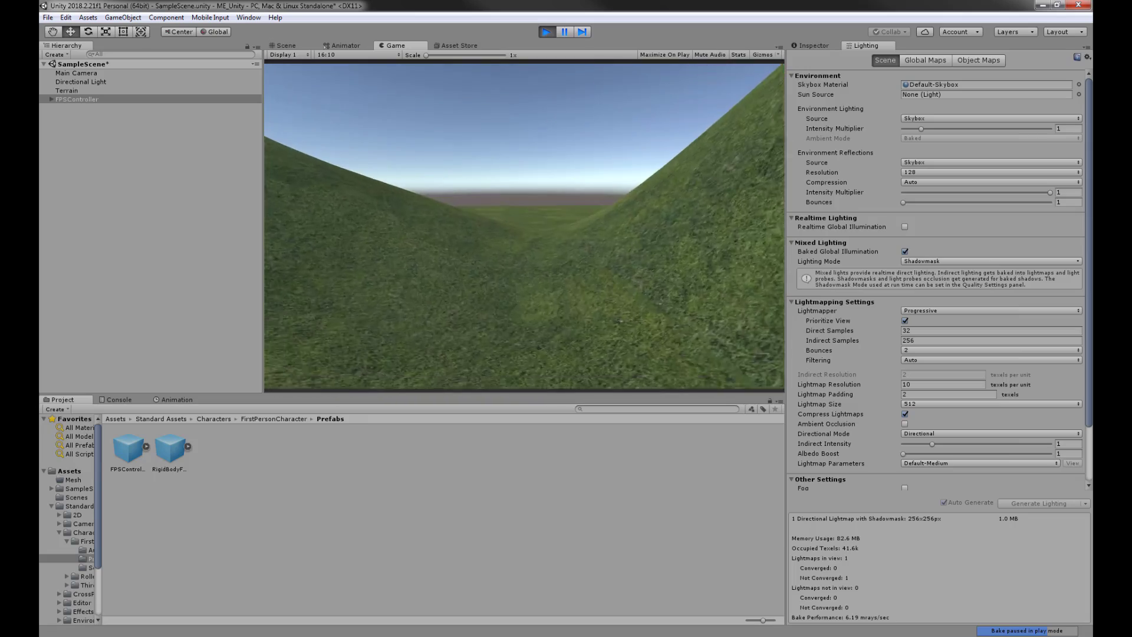
key(w)
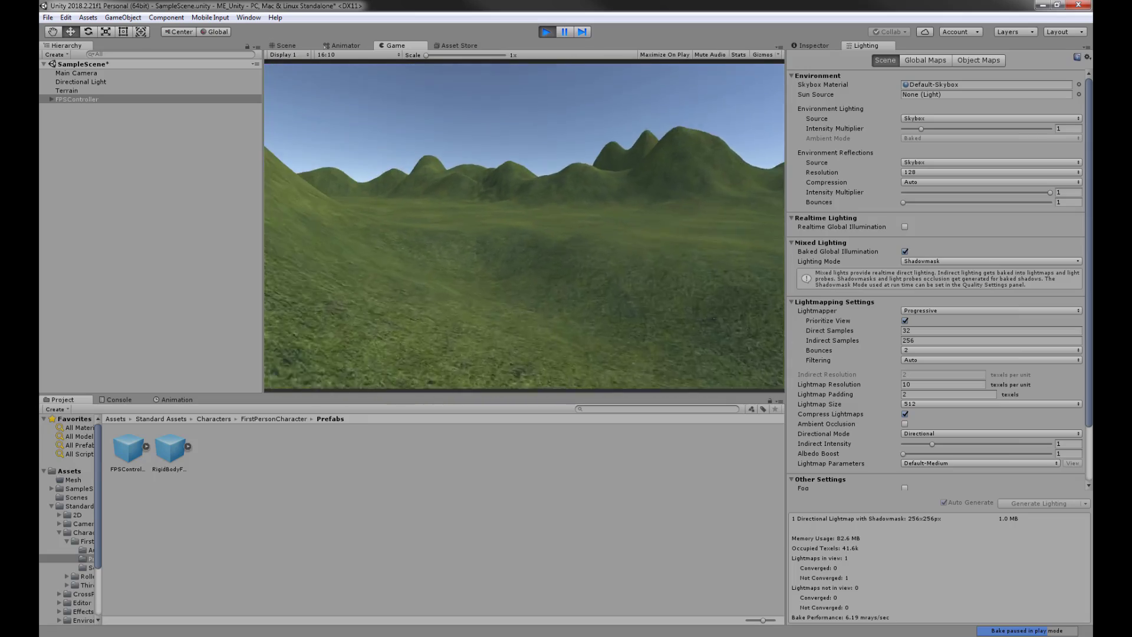
key(w)
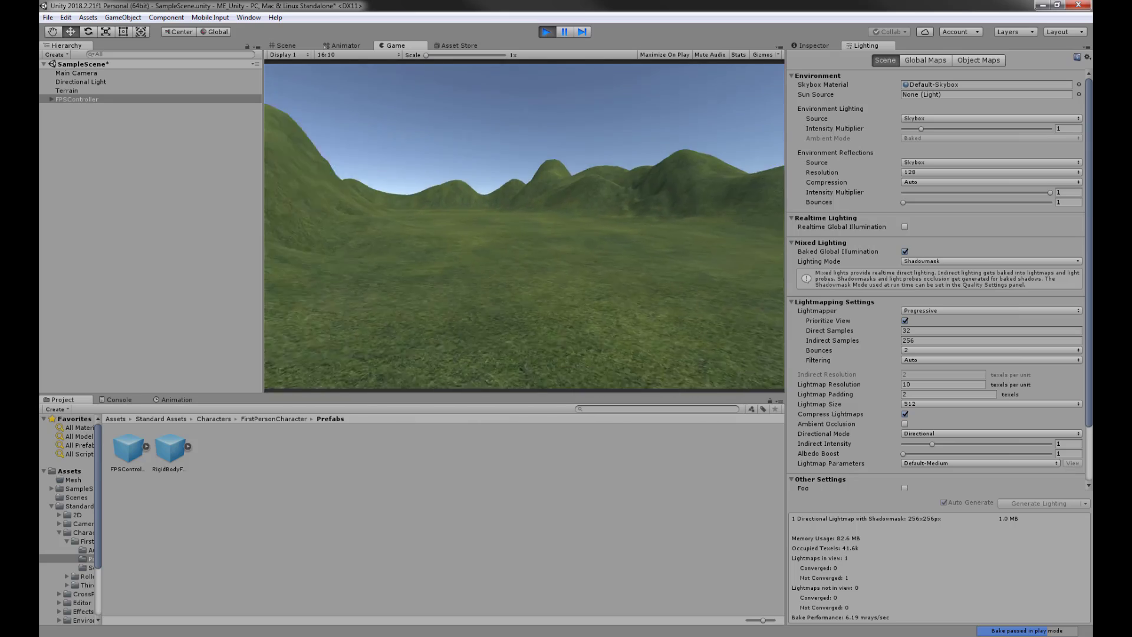
key(w)
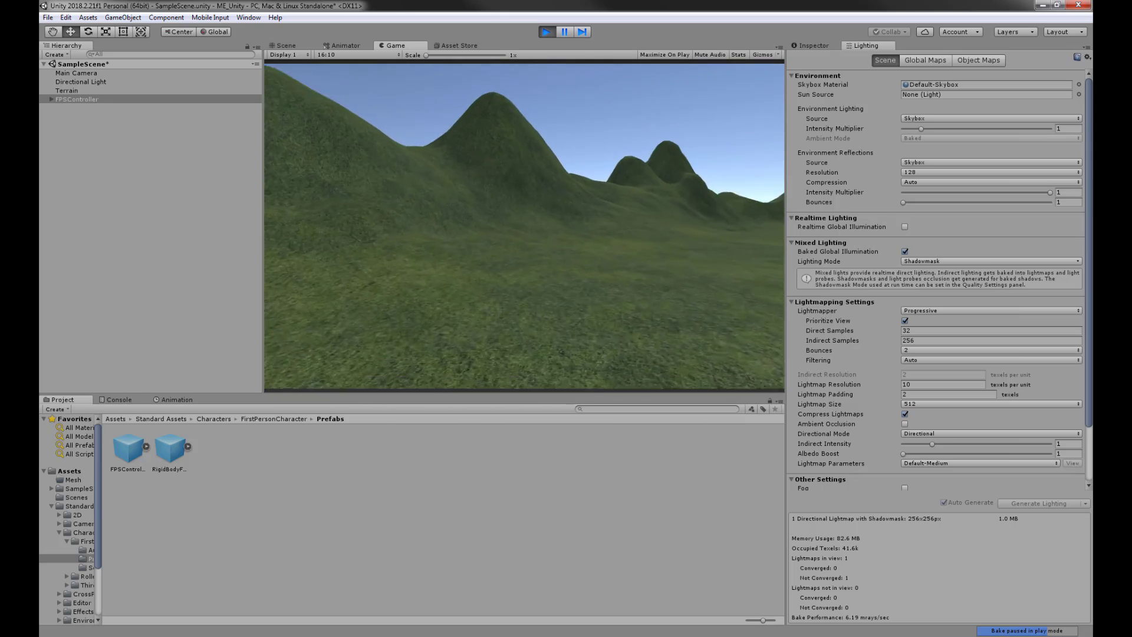
key(w)
key(w)
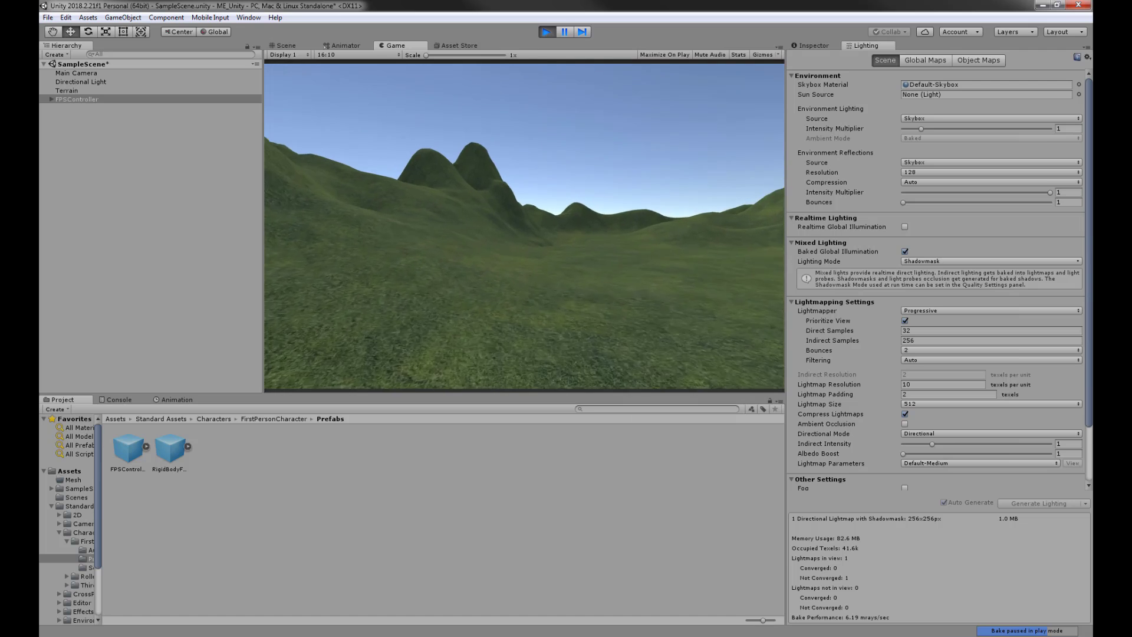
key(w)
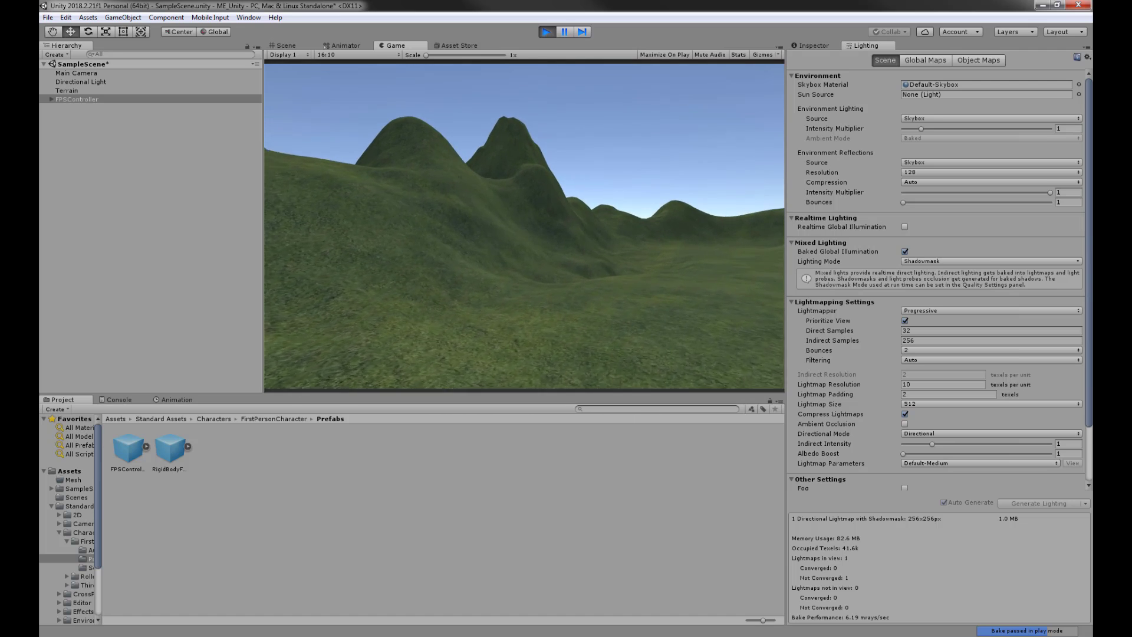
key(w)
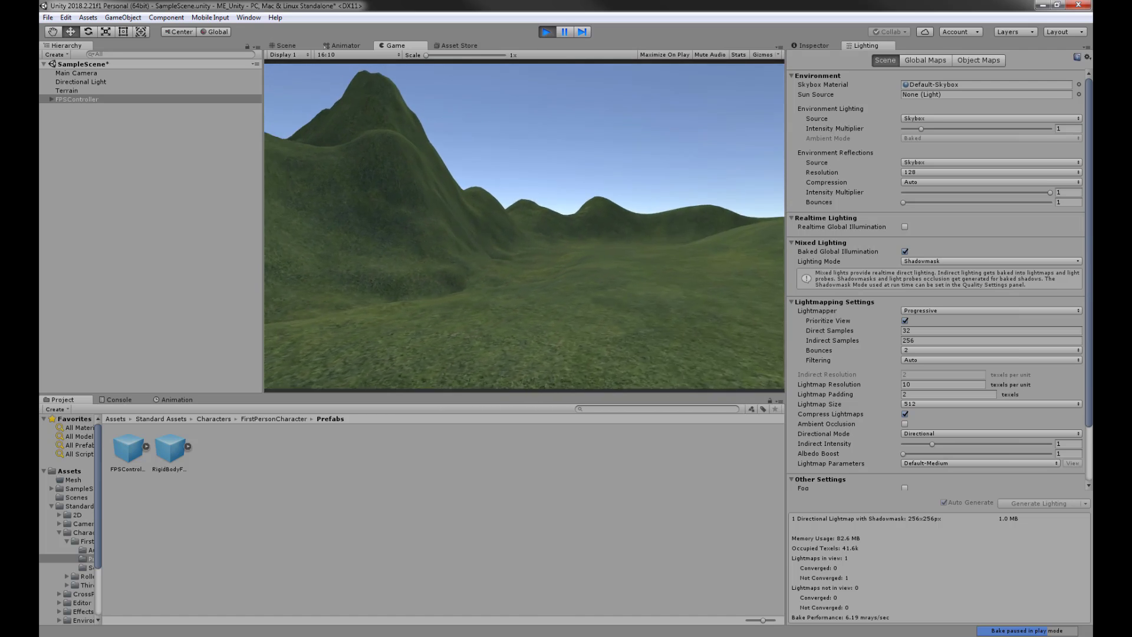
key(w)
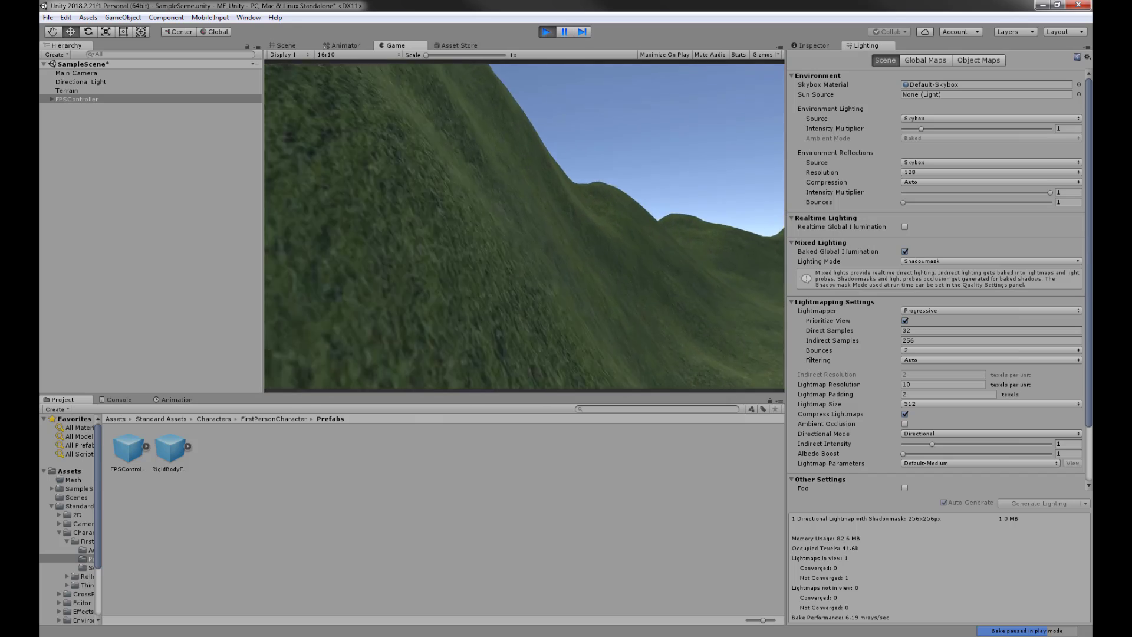
key(w)
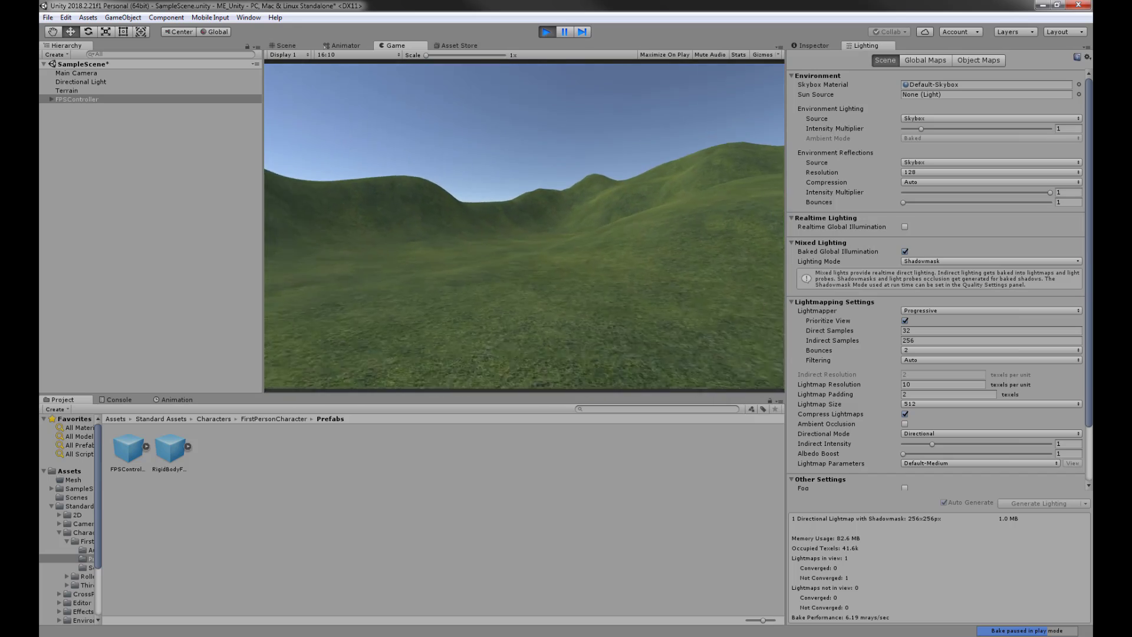
key(w)
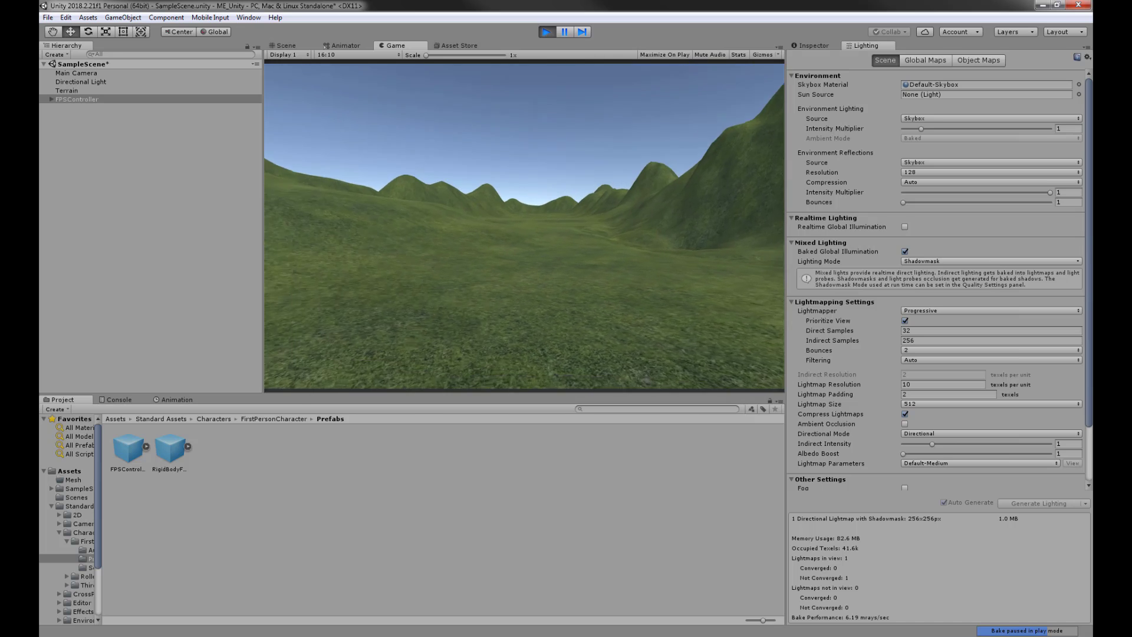
key(w)
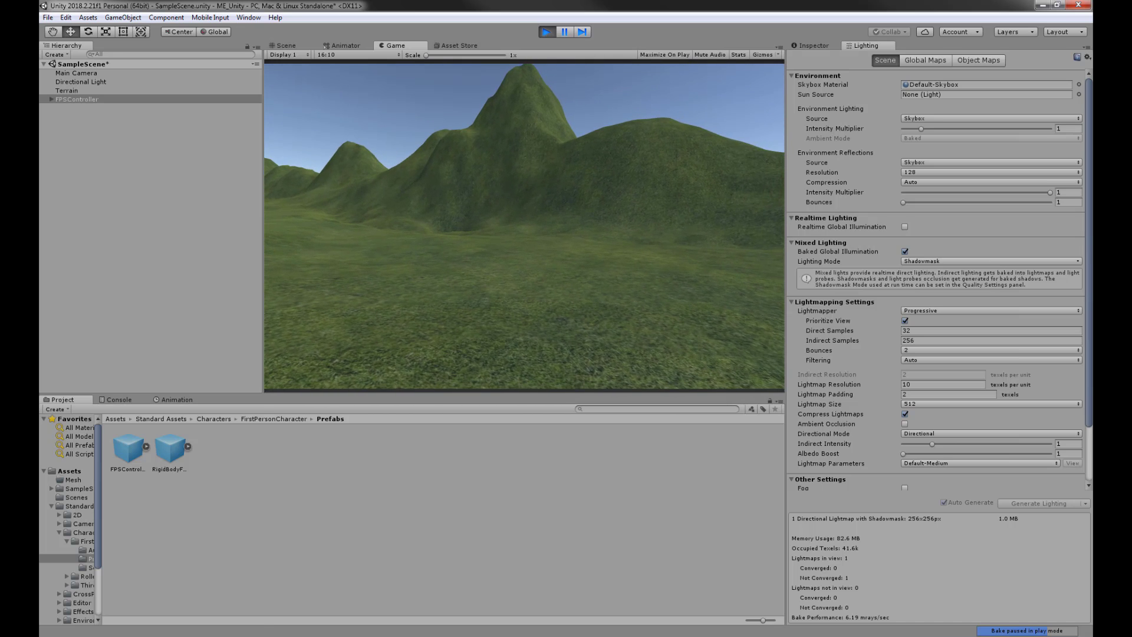
- Stop Play mode and select the Terrain object in the Scene view
key(super)
click(547, 32)
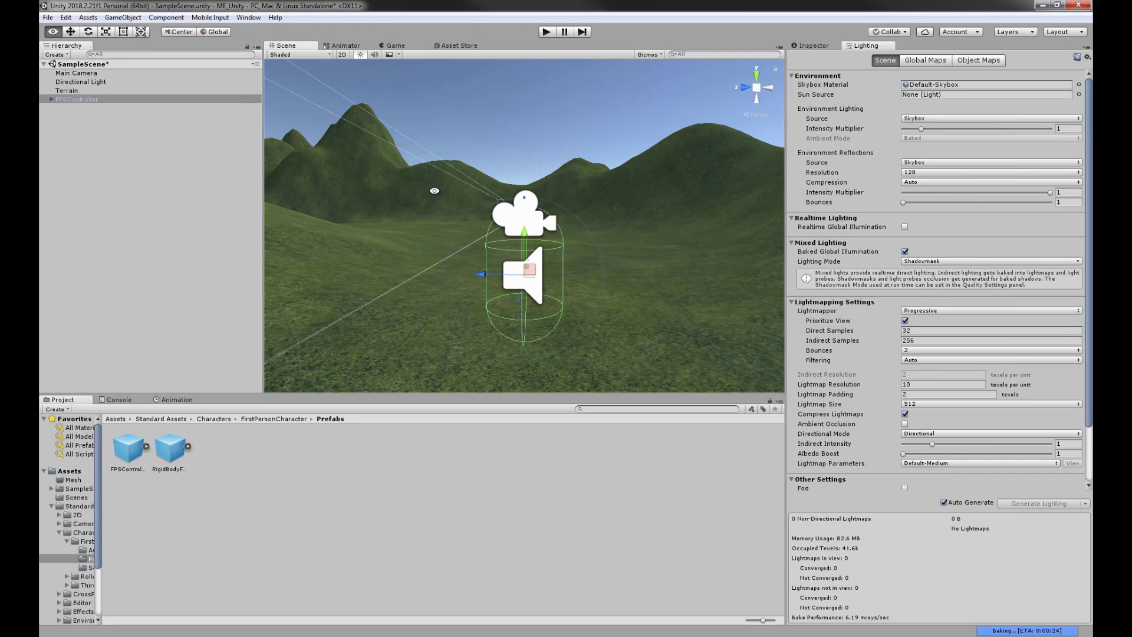
alt+drag(435, 190, 471, 135)
scroll(473, 134, down, 3)
click(483, 121)
middle_drag(560, 130, 578, 285)
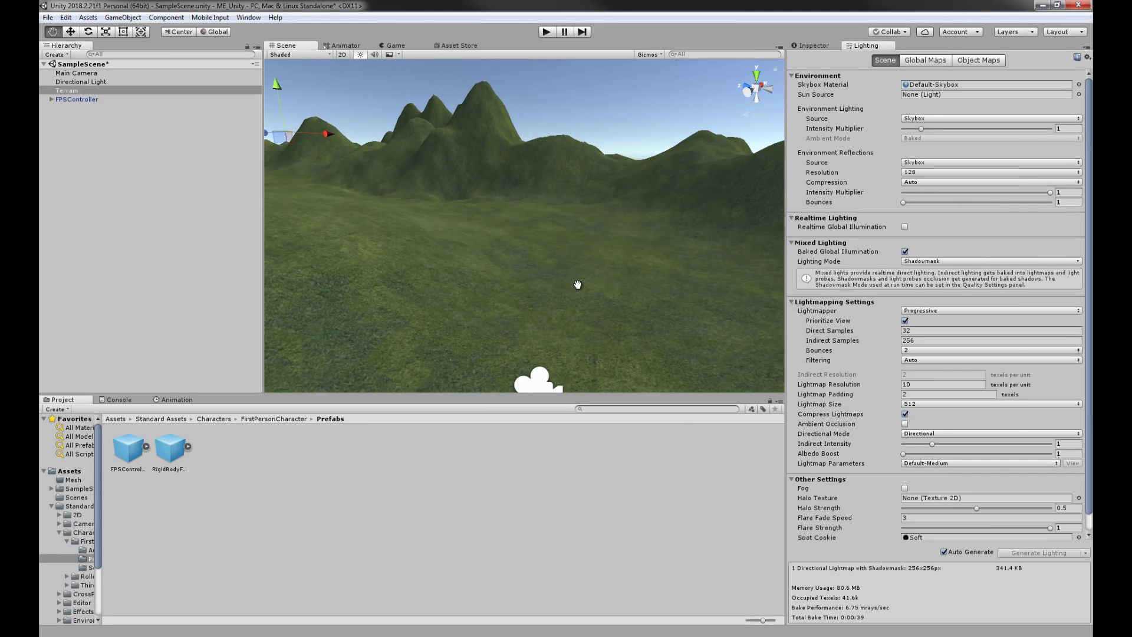
scroll(529, 189, down, 4)
alt+drag(529, 188, 525, 252)
middle_drag(525, 253, 547, 261)
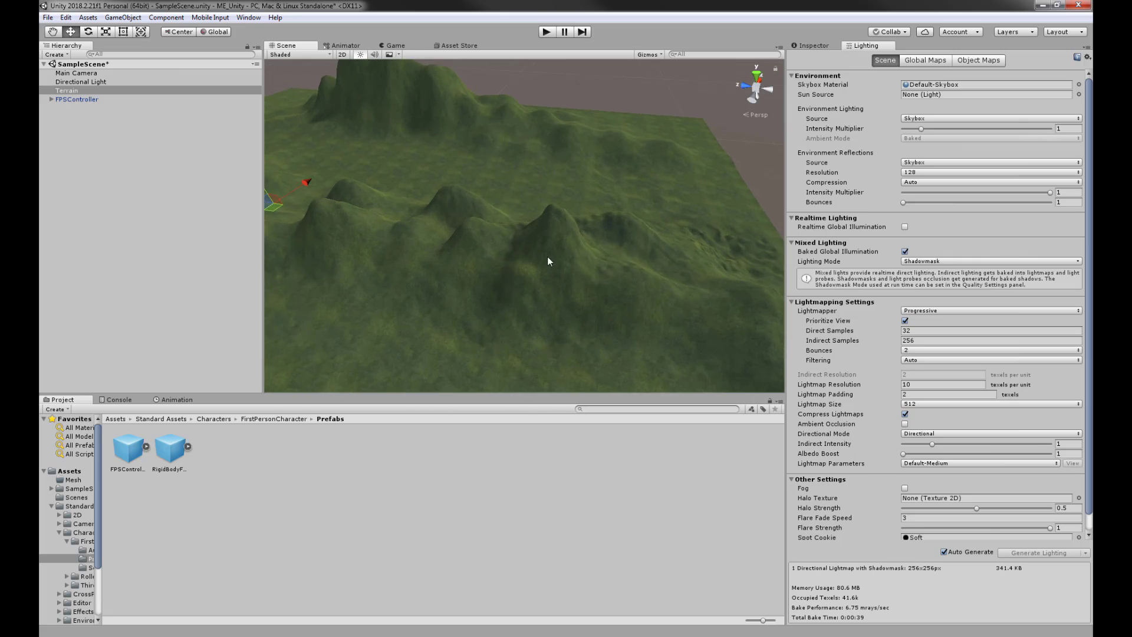
alt+drag(547, 261, 690, 222)
- Lower the tall middle peak with the Raise/Lower Terrain tool
click(811, 46)
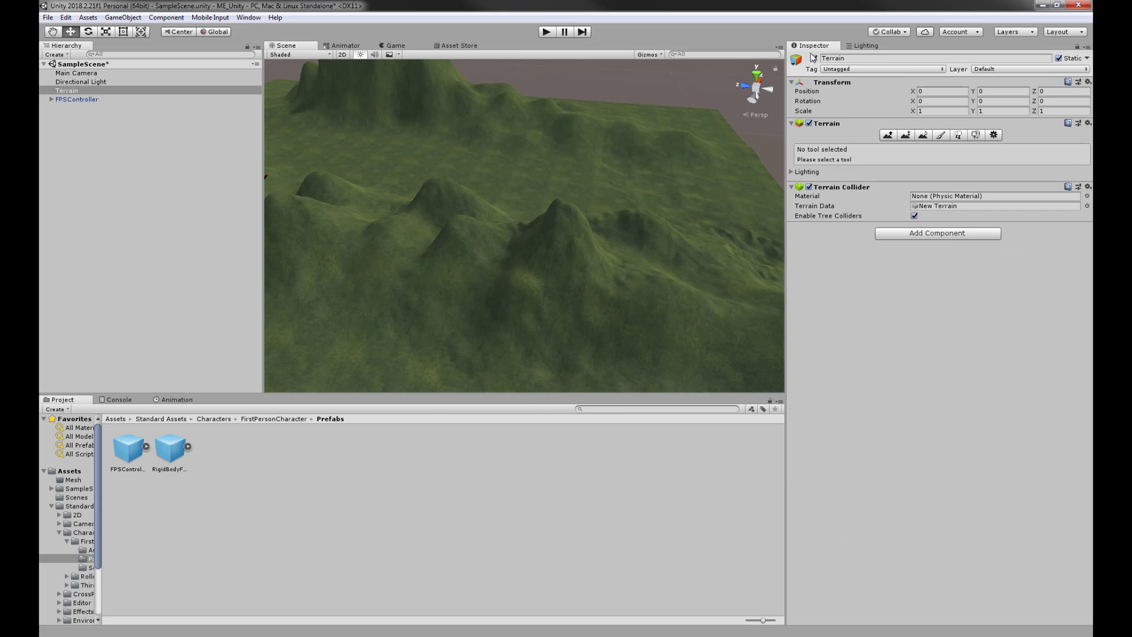
click(887, 135)
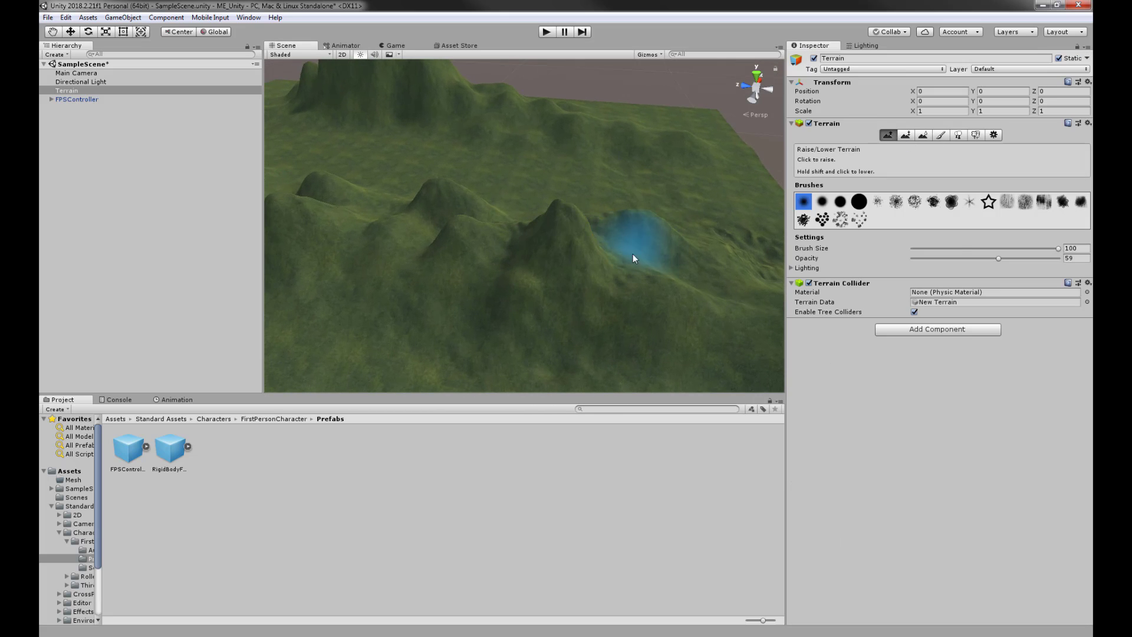
middle_drag(633, 253, 636, 210)
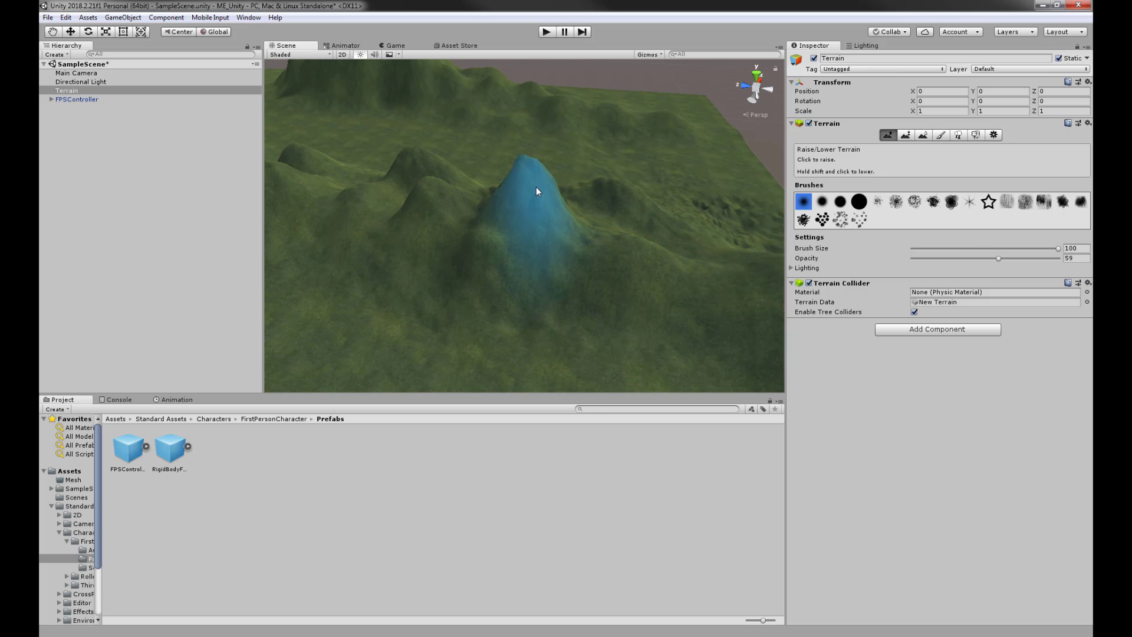
shift+drag(532, 189, 524, 178)
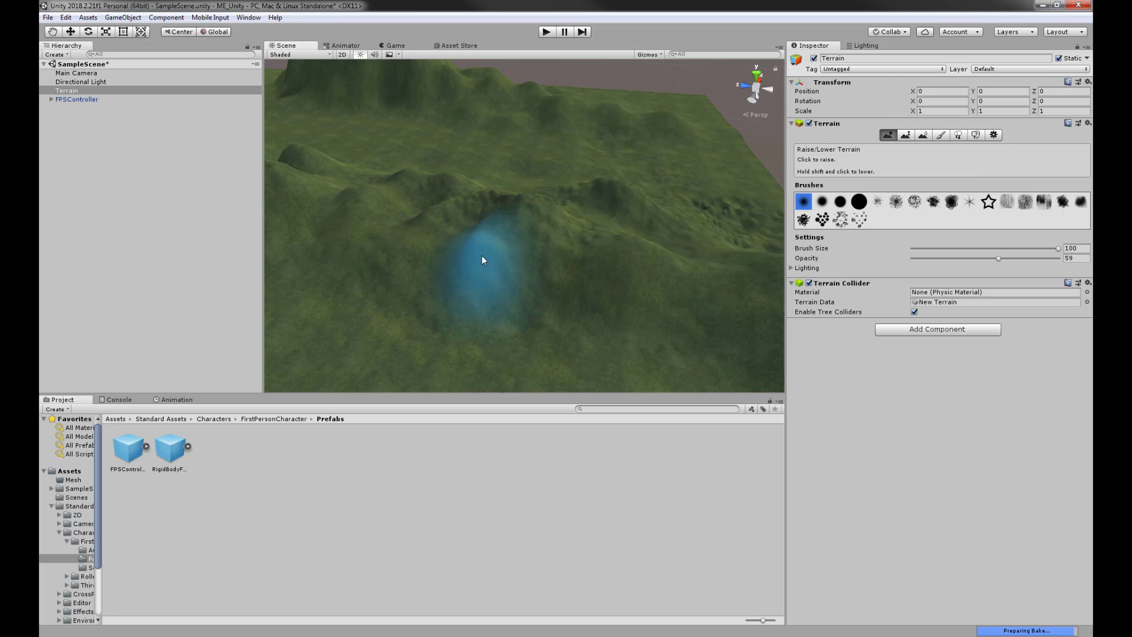
mouse_move(572, 219)
middle_down()
mouse_move(577, 202)
mouse_move(707, 202)
middle_up()
right_drag(693, 236, 480, 194)
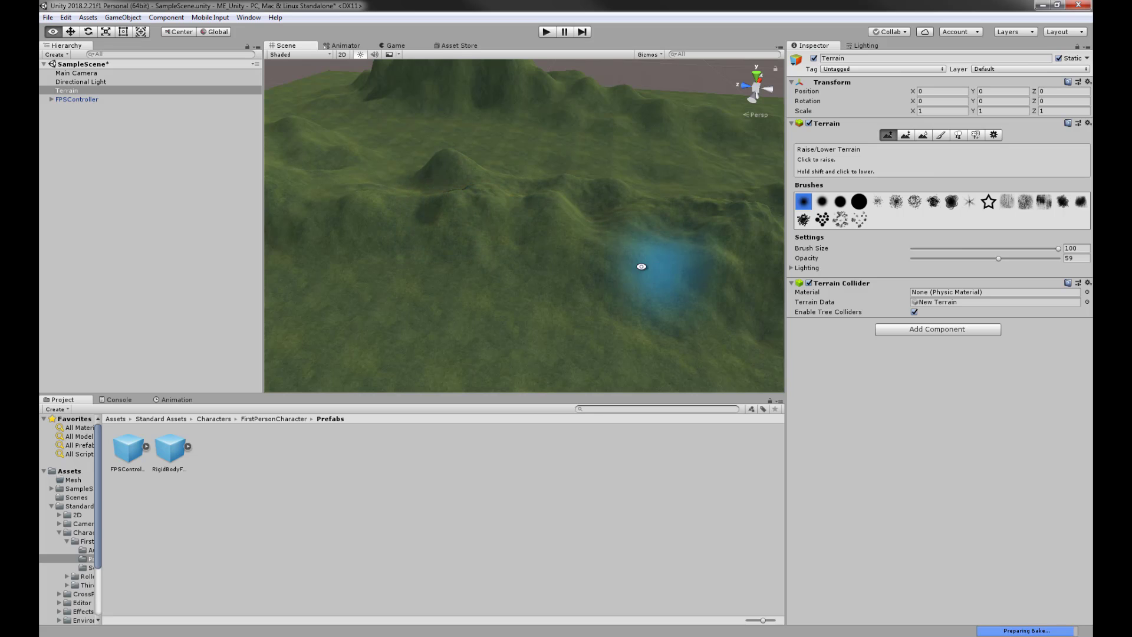
mouse_move(639, 263)
right_down()
mouse_move(612, 232)
mouse_move(653, 186)
mouse_move(511, 149)
mouse_move(452, 212)
mouse_move(187, 248)
mouse_move(499, 189)
right_up()
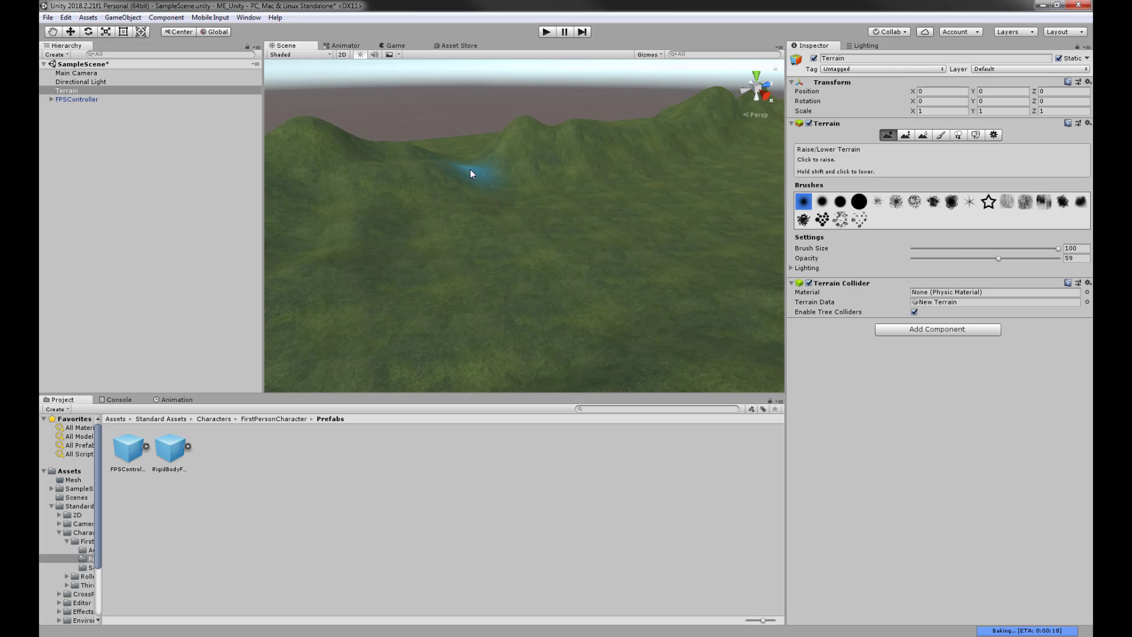
mouse_move(448, 160)
alt+mouse_down()
mouse_move(472, 157)
mouse_move(603, 266)
mouse_move(493, 297)
mouse_move(476, 267)
mouse_move(528, 235)
mouse_move(431, 303)
mouse_move(369, 311)
alt+mouse_up()
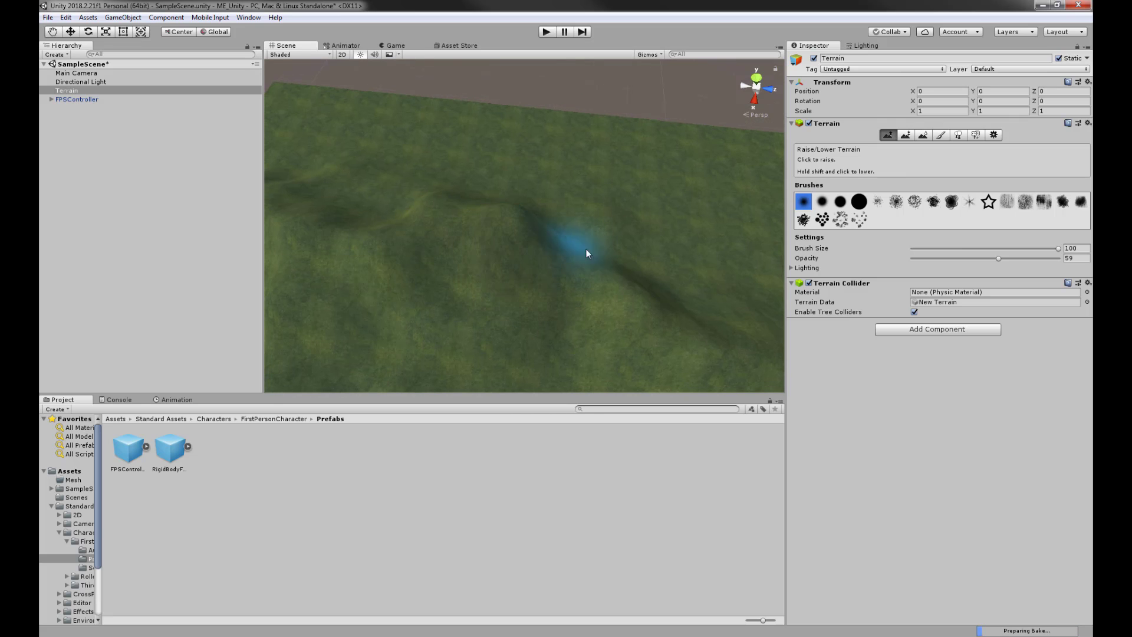
- Set the brush opacity to 100 in Smooth Height, then return to Raise/Lower Terrain
mouse_move(697, 257)
alt+mouse_down()
mouse_move(624, 215)
mouse_move(611, 230)
mouse_move(545, 214)
mouse_move(593, 164)
alt+mouse_up()
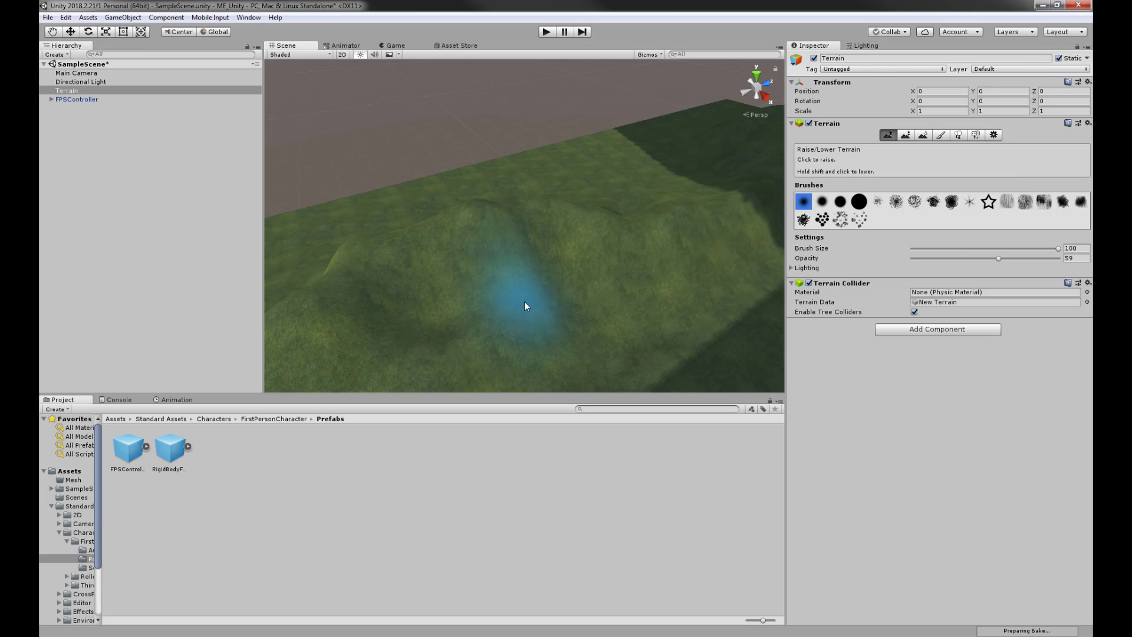
mouse_move(588, 260)
alt+mouse_down()
mouse_move(574, 177)
mouse_move(579, 209)
mouse_move(664, 168)
mouse_move(596, 197)
alt+mouse_up()
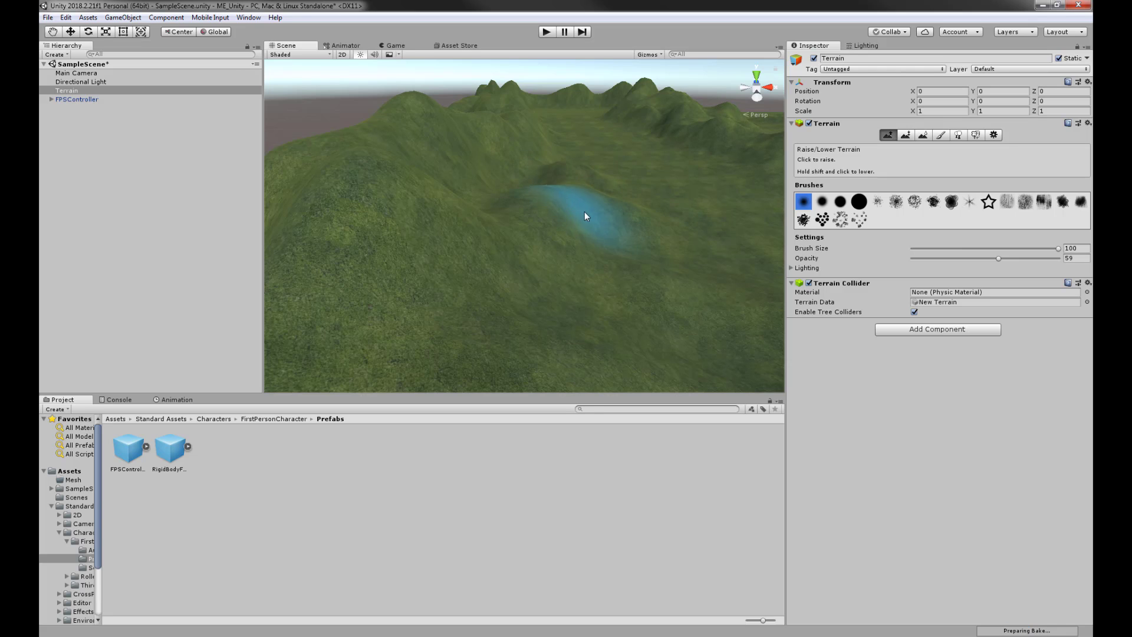
alt+drag(661, 210, 475, 263)
click(923, 135)
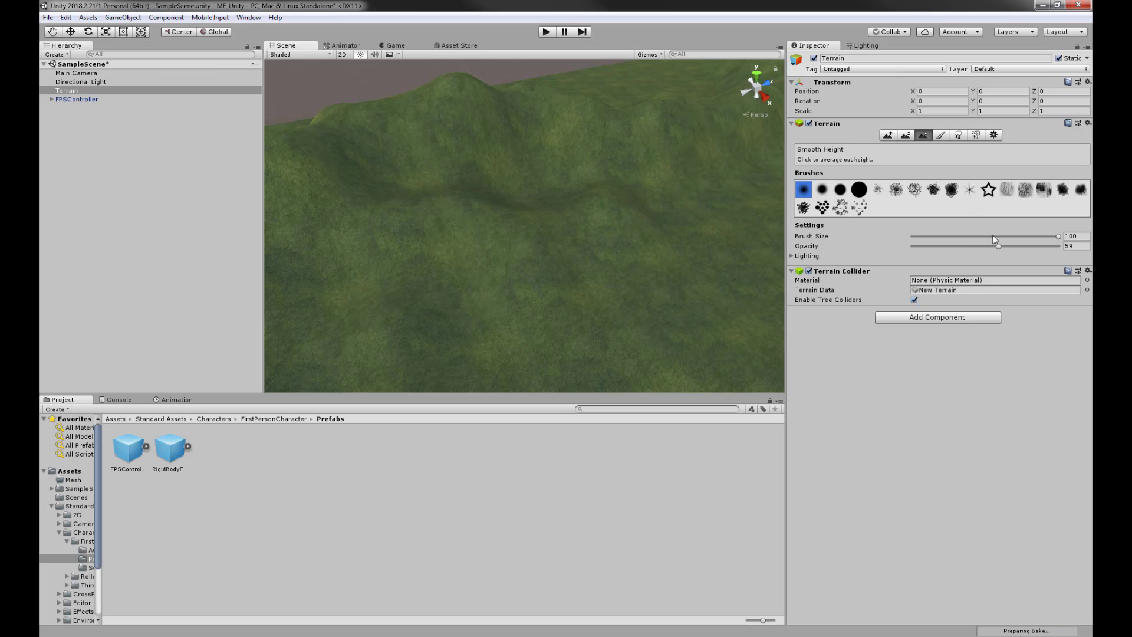
drag(998, 246, 1058, 246)
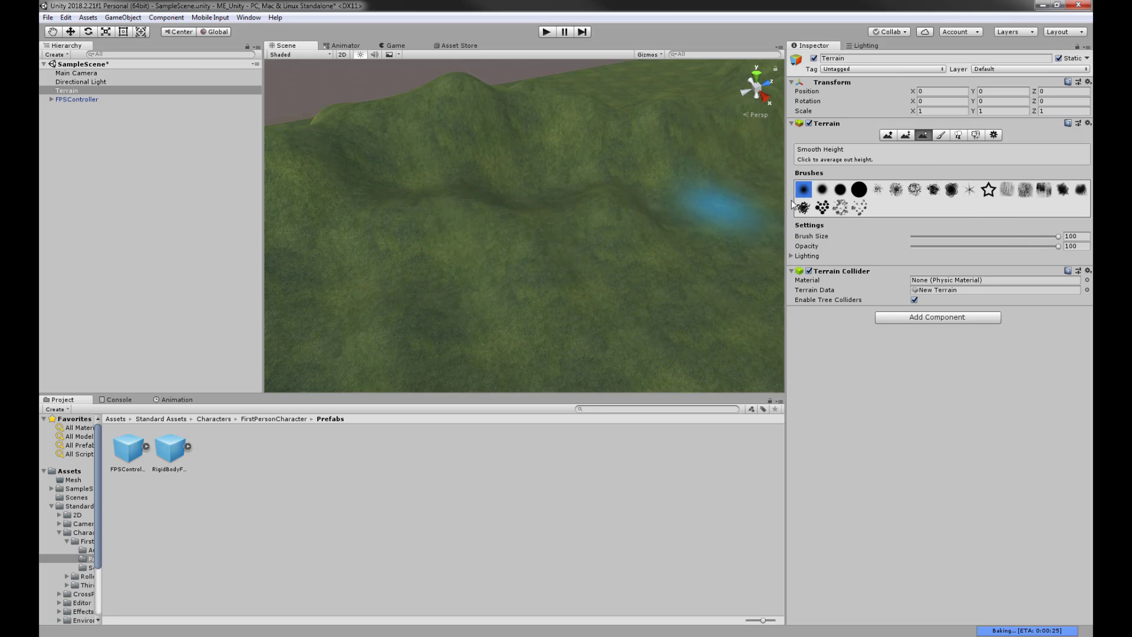
click(889, 135)
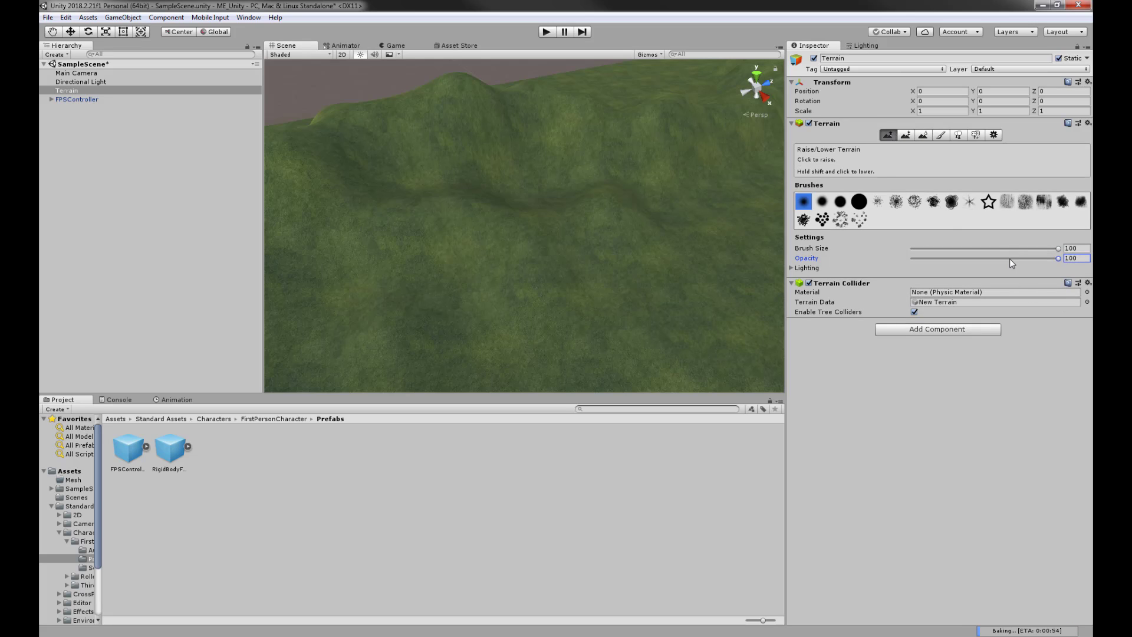
- Drop the Raise/Lower opacity to 7 and lightly raise the terrain under the brush
drag(932, 260, 922, 260)
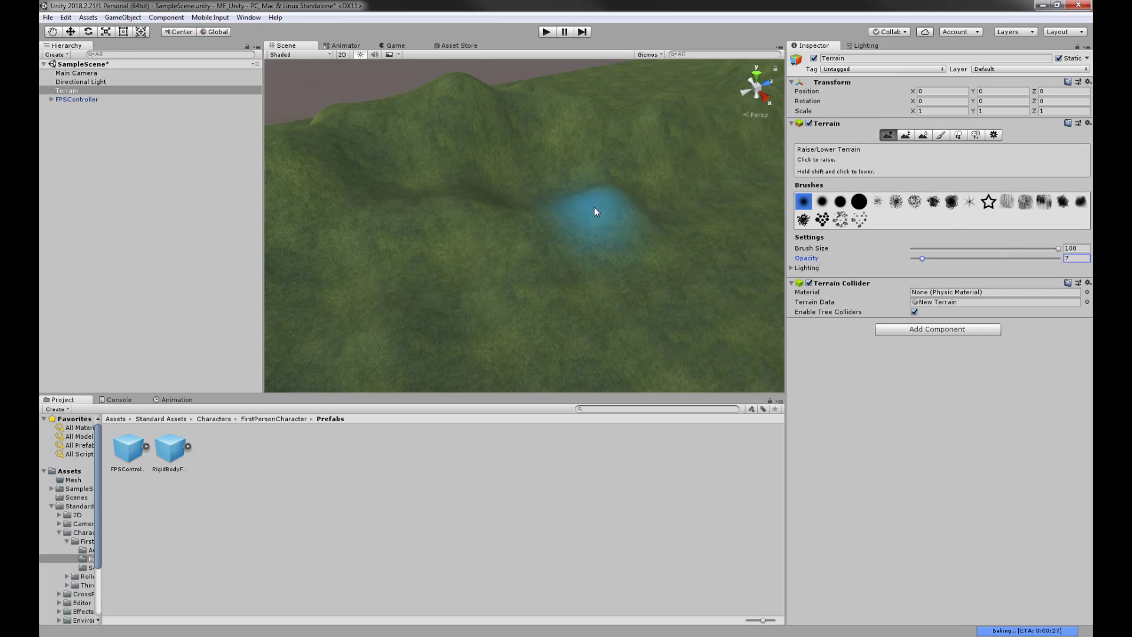
drag(595, 208, 624, 209)
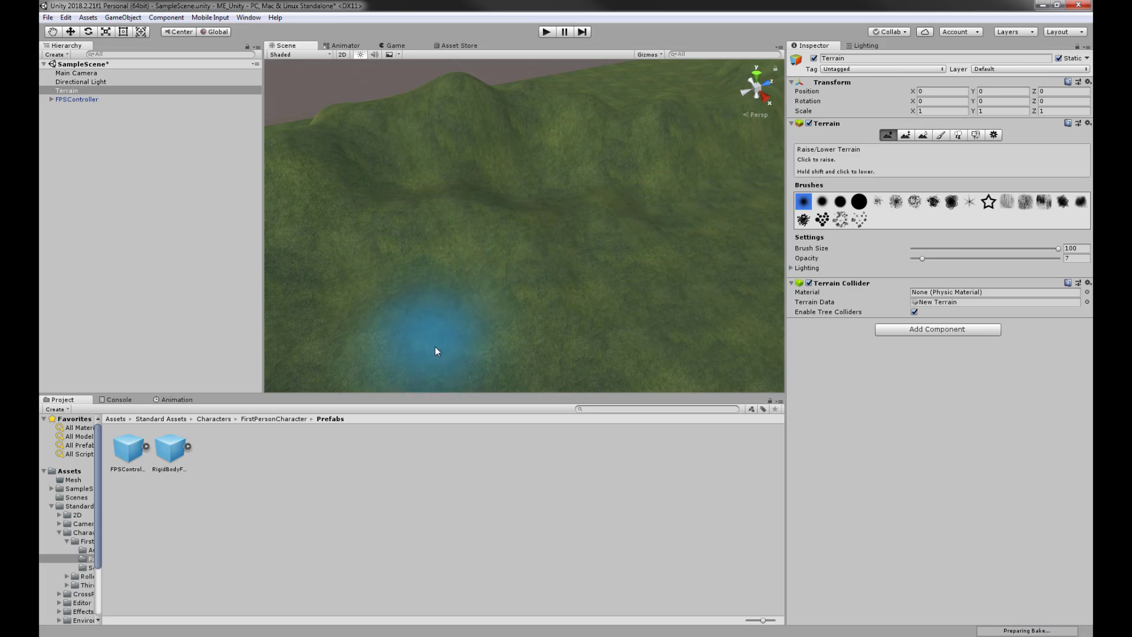
scroll(500, 305, down, 4)
alt+drag(500, 306, 259, 233)
alt+drag(515, 268, 666, 256)
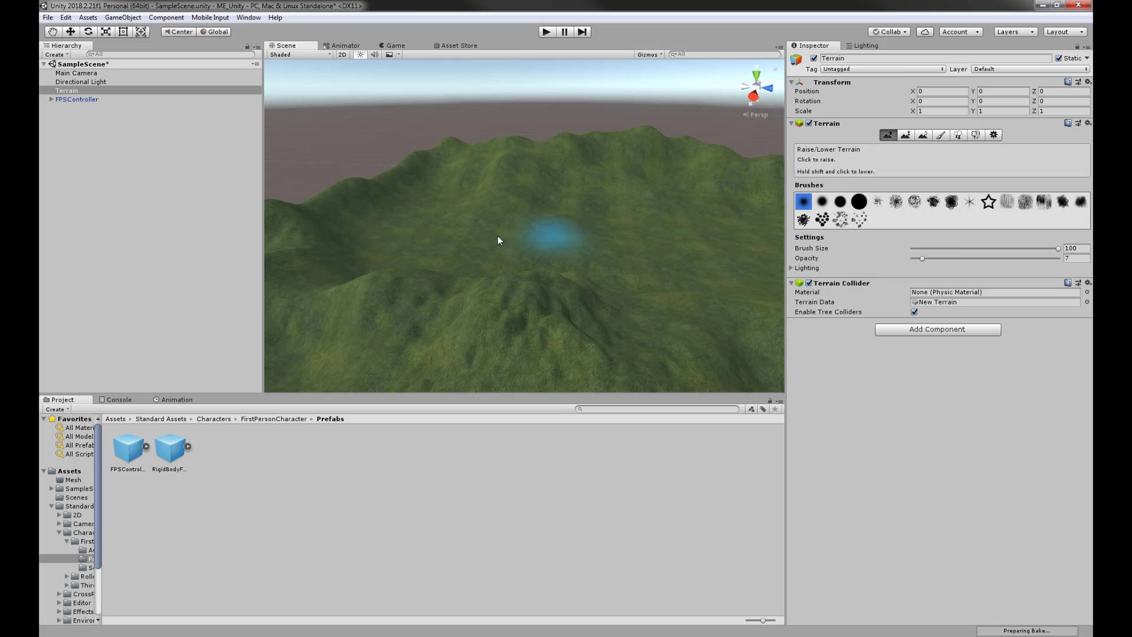
mouse_move(501, 240)
alt+mouse_down()
mouse_move(523, 247)
mouse_move(470, 225)
mouse_move(525, 275)
mouse_move(435, 258)
mouse_move(459, 262)
alt+mouse_up()
- Gently build up the hill slopes with the splotchy brush shape
click(913, 201)
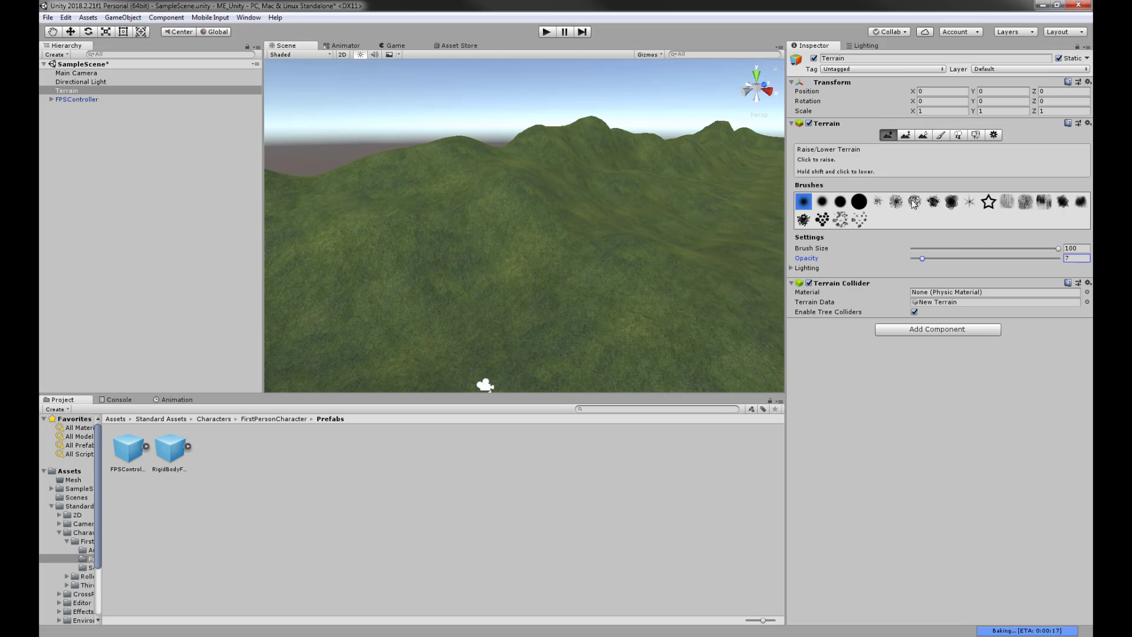
alt+drag(507, 219, 404, 218)
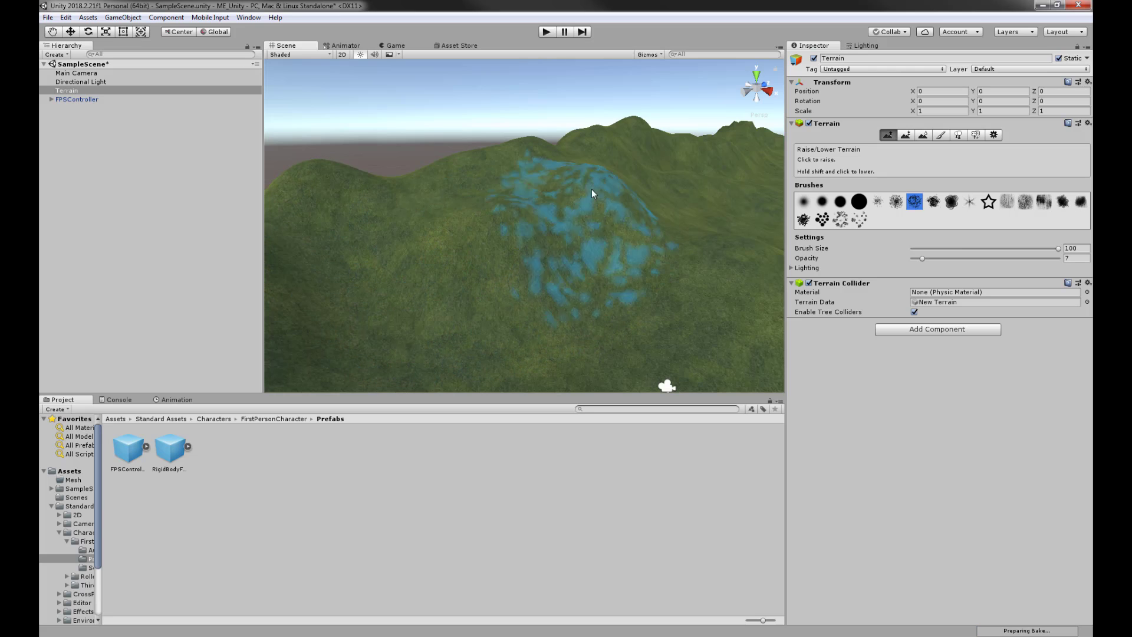
middle_drag(659, 231, 495, 241)
right_drag(475, 233, 454, 250)
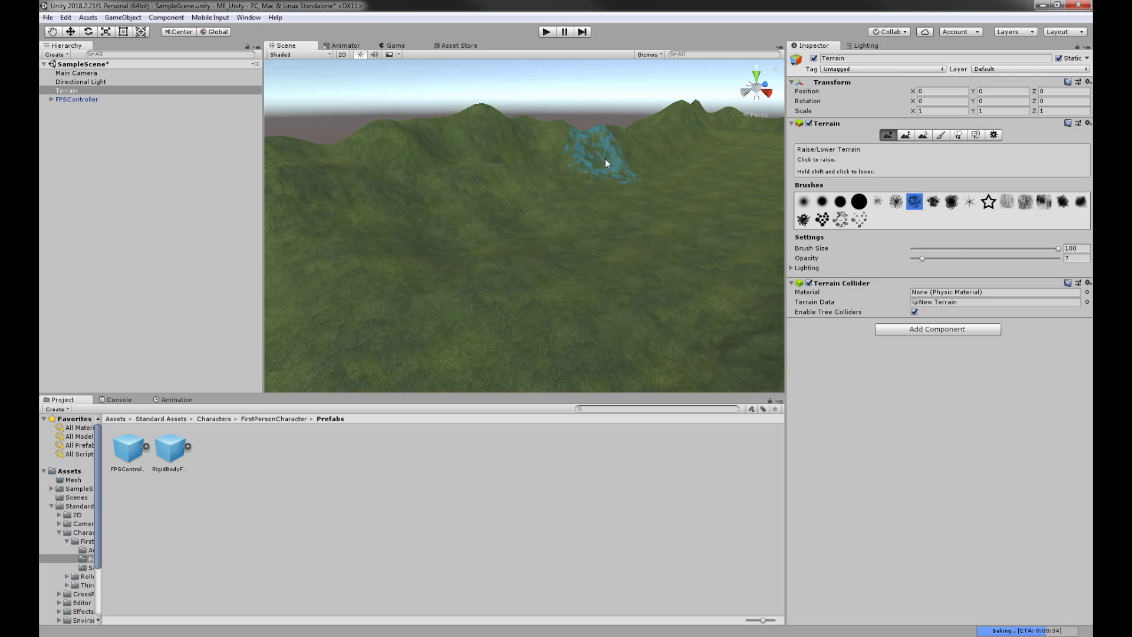
alt+drag(475, 233, 647, 203)
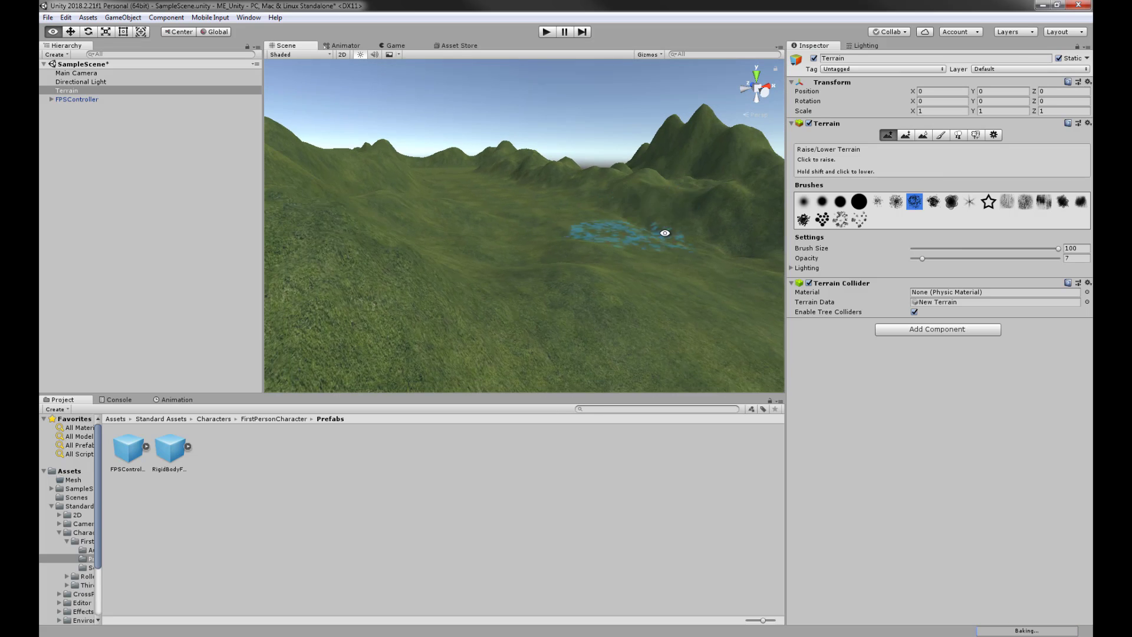
alt+middle_drag(683, 230, 430, 270)
mouse_move(430, 270)
alt+mouse_down()
mouse_move(646, 330)
mouse_move(665, 314)
alt+mouse_up()
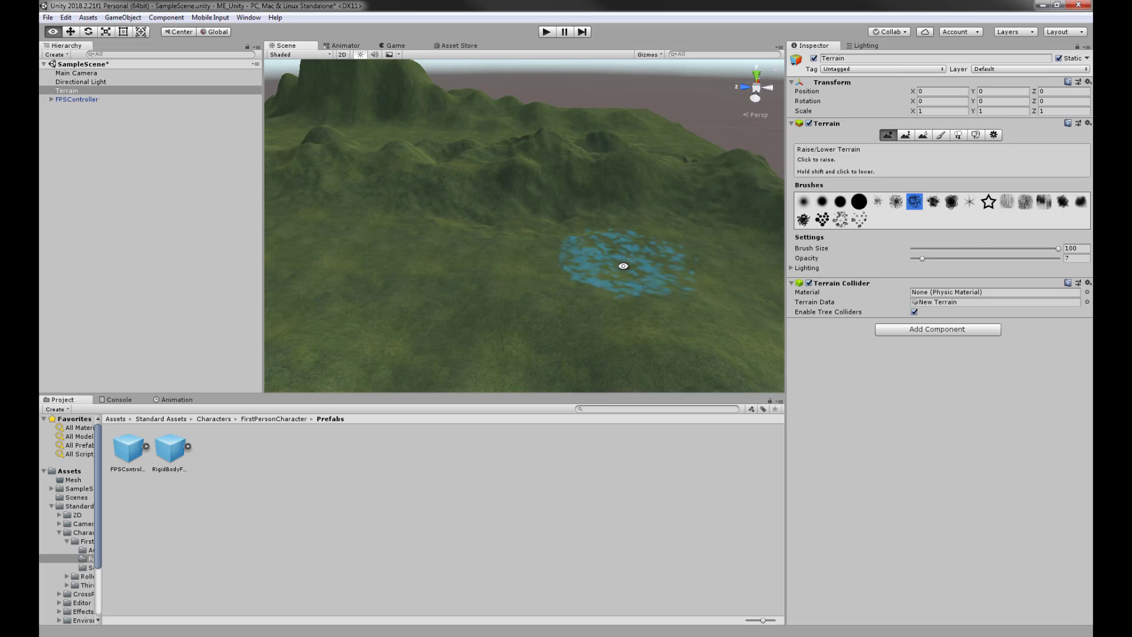
alt+drag(614, 260, 472, 291)
mouse_move(684, 206)
alt+mouse_down()
mouse_move(430, 345)
mouse_move(549, 255)
mouse_move(516, 253)
mouse_move(619, 253)
mouse_move(501, 235)
mouse_move(579, 200)
alt+mouse_up()
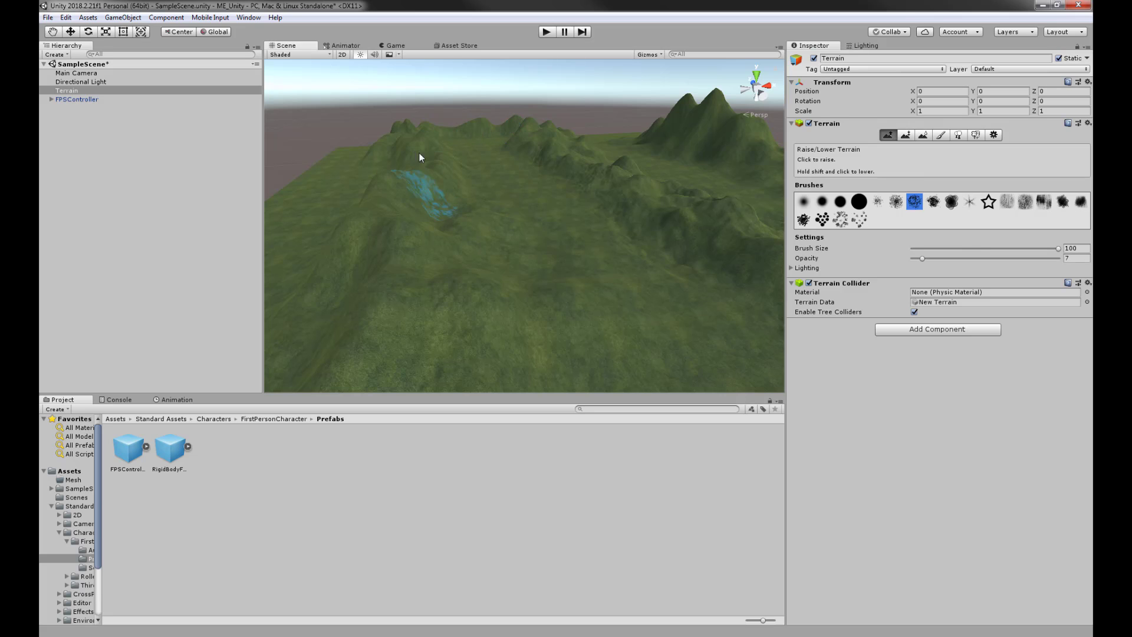
mouse_move(433, 161)
mouse_down()
mouse_move(383, 256)
mouse_move(496, 252)
mouse_move(737, 334)
mouse_up()
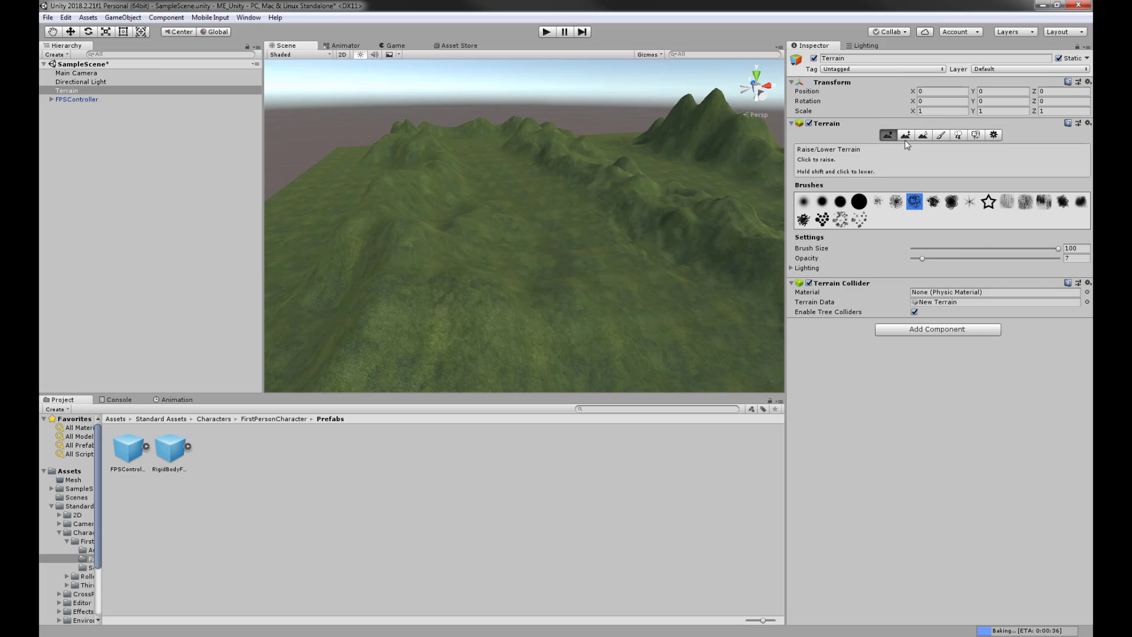
- Switch to Paint Texture with the soft round brush over a top-down terrain view
click(940, 136)
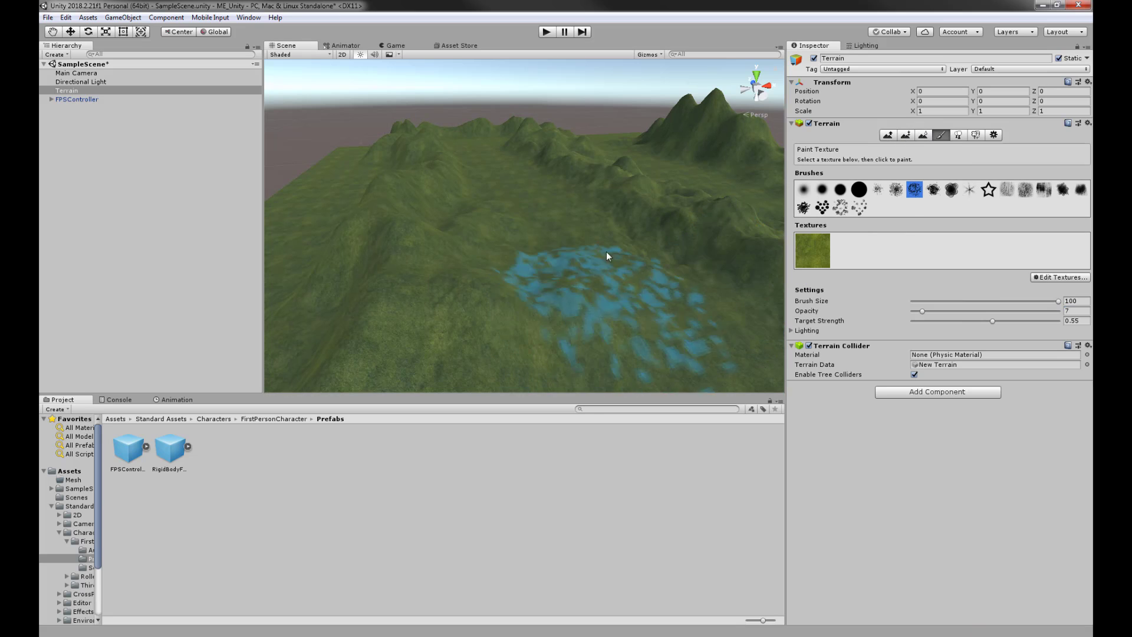
middle_drag(606, 251, 591, 155)
alt+drag(590, 160, 576, 240)
alt+drag(511, 273, 490, 341)
middle_drag(520, 292, 498, 202)
alt+drag(499, 202, 491, 248)
scroll(493, 281, up, 4)
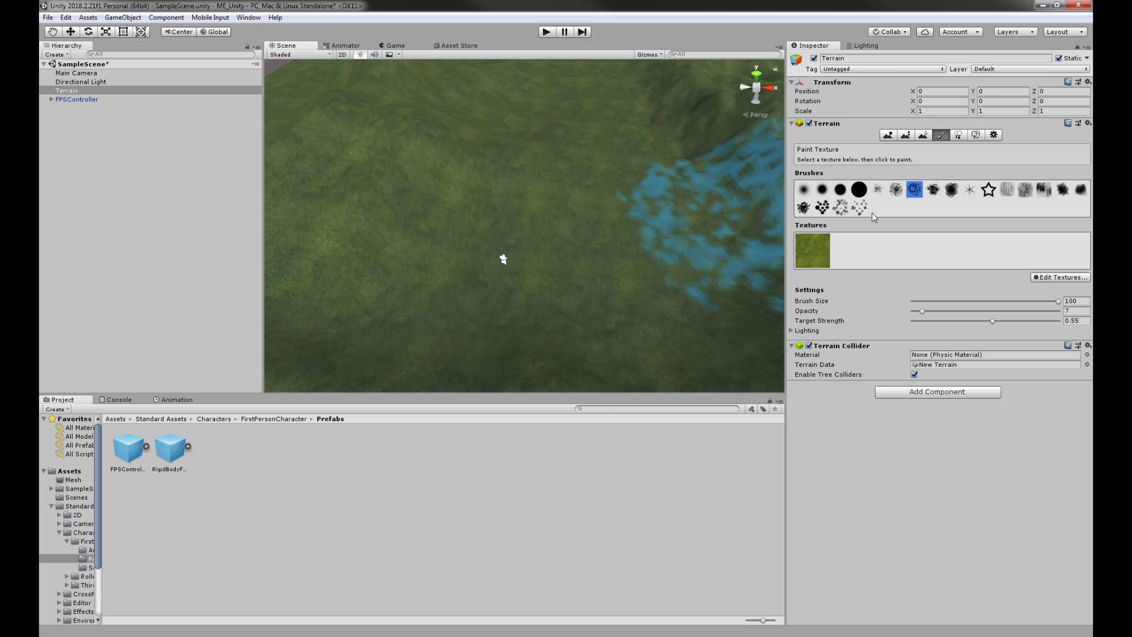
click(803, 189)
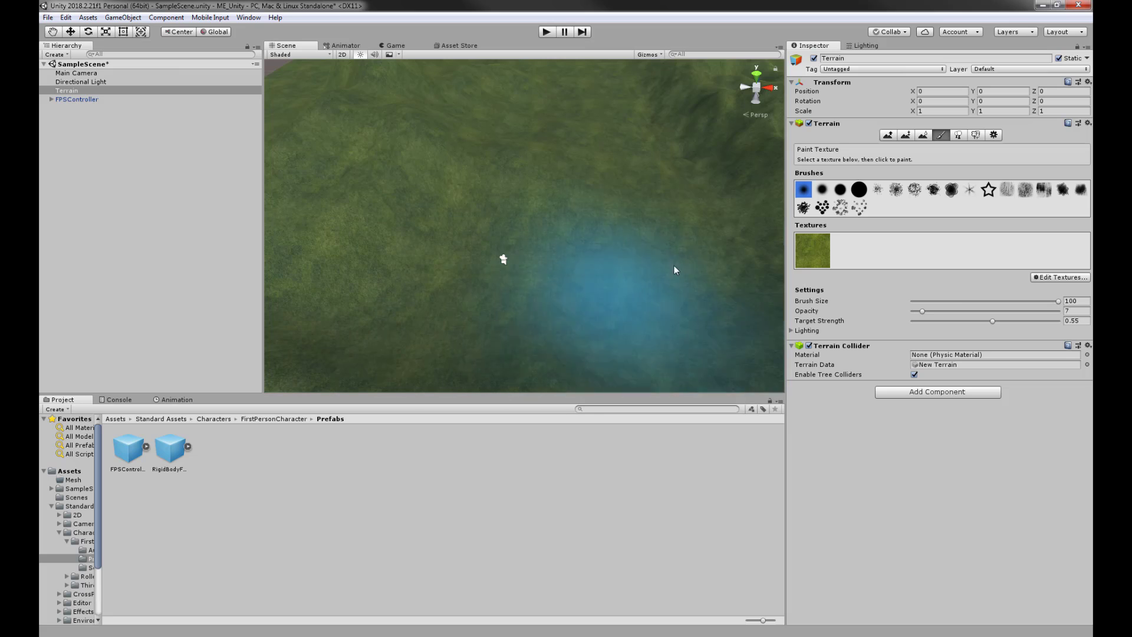
- Start a new terrain texture via Edit Textures > Add Texture, choosing SoilRough as Albedo
click(1053, 278)
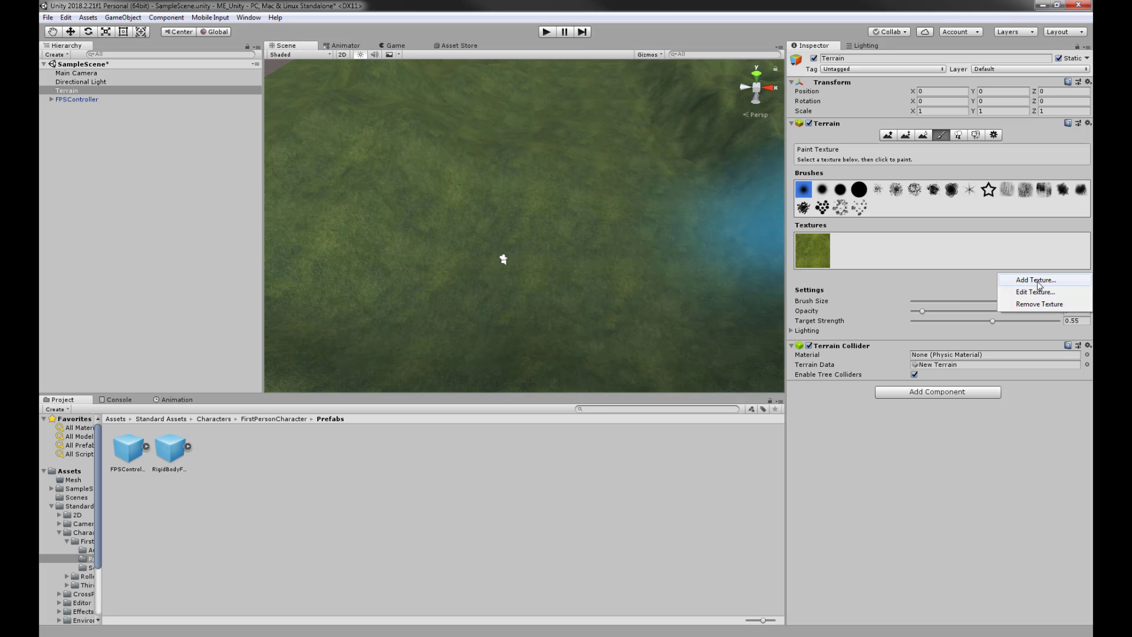
click(1037, 281)
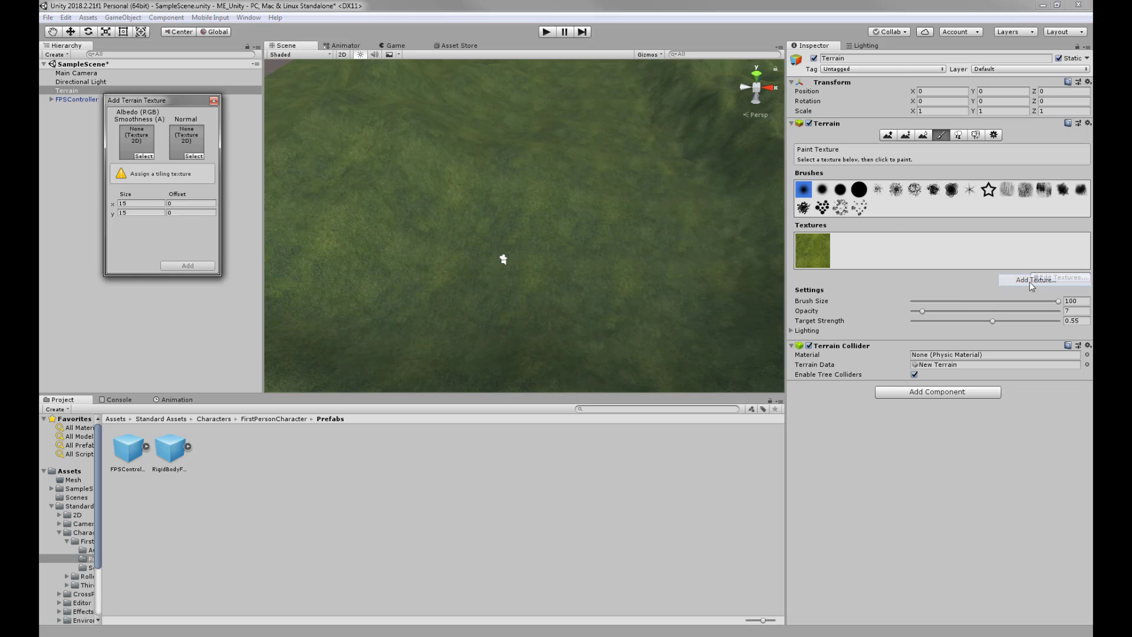
click(143, 157)
scroll(450, 269, down, 5)
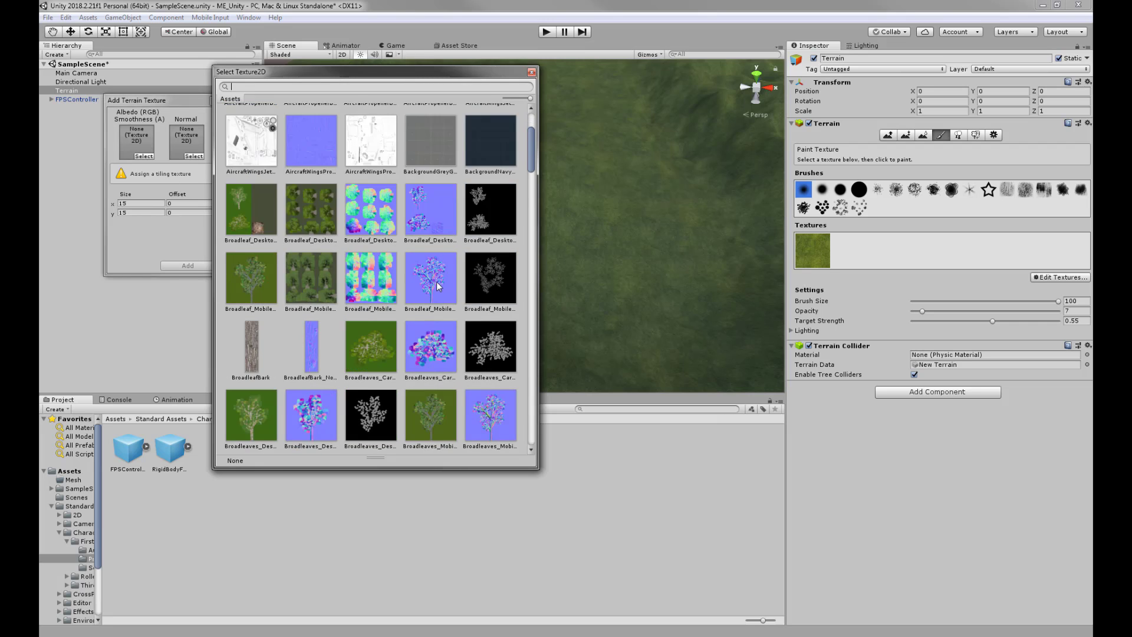
drag(533, 182, 531, 362)
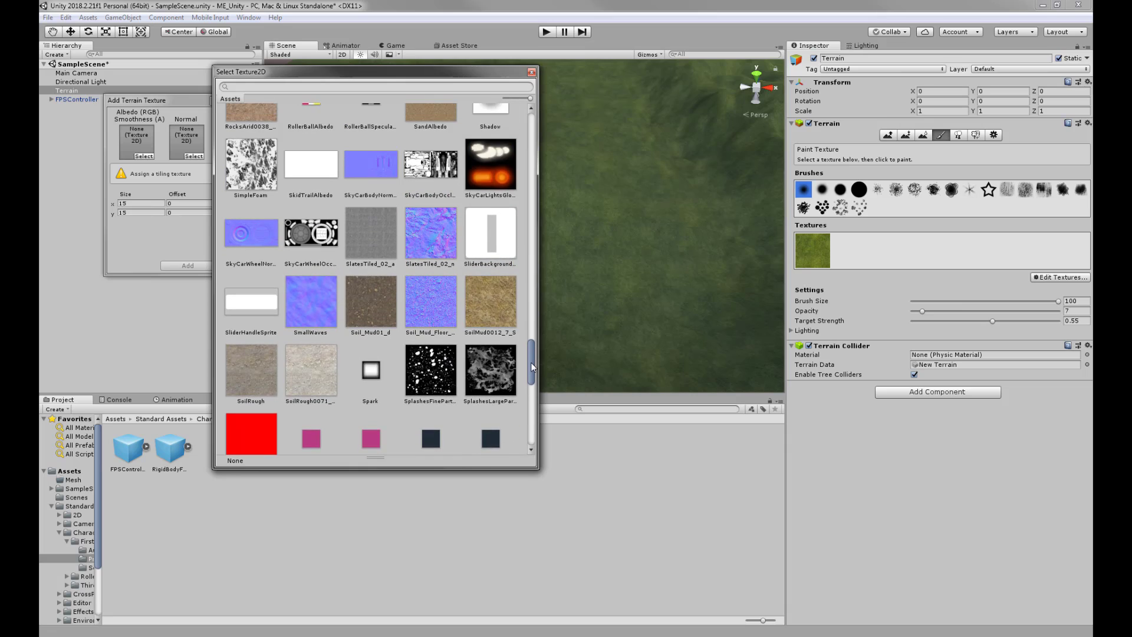
scroll(488, 324, down, 2)
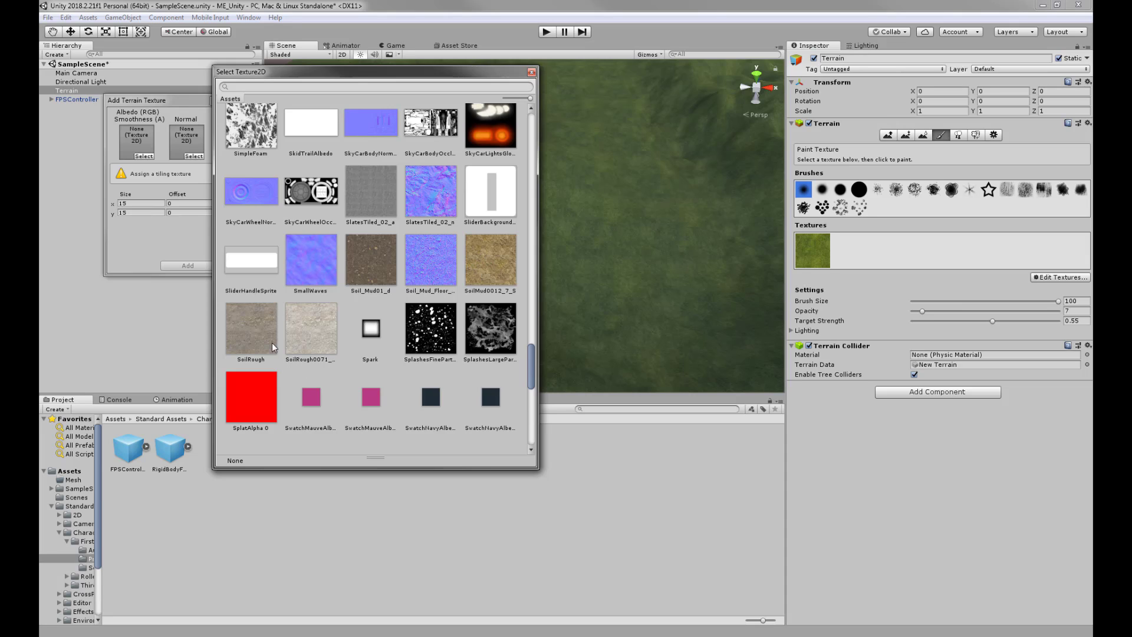
click(245, 333)
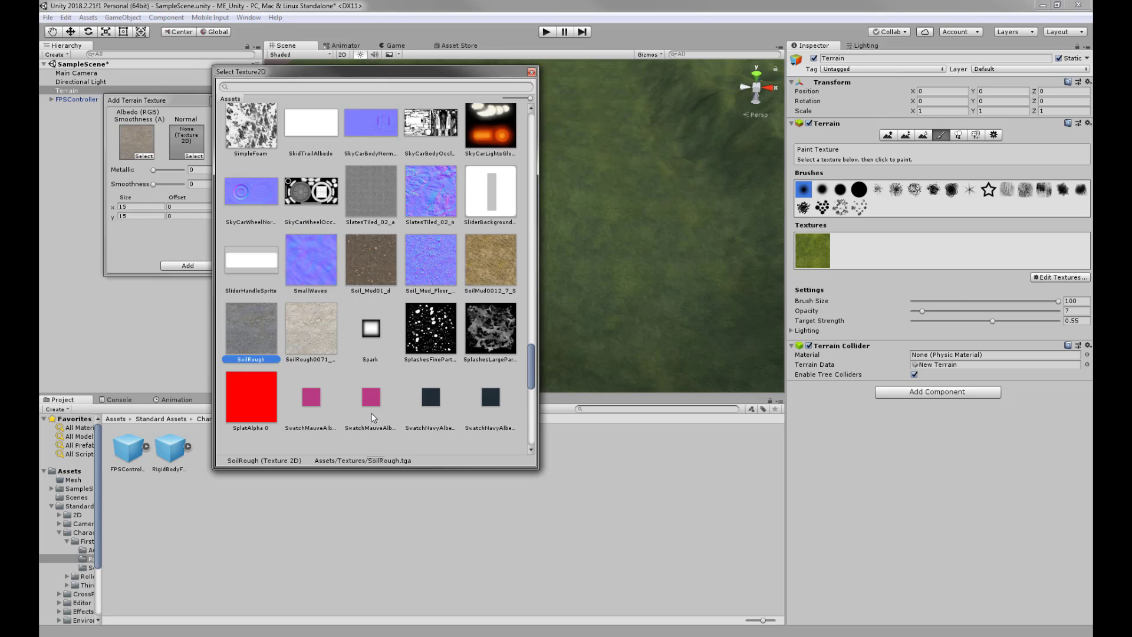
double_click(250, 331)
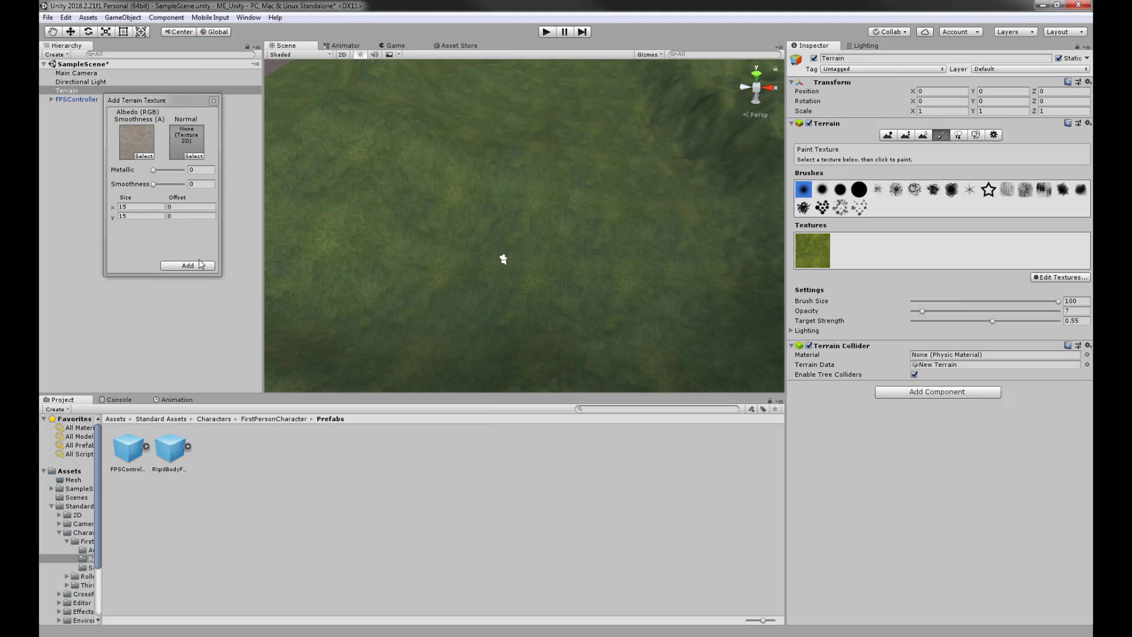
- Reduce the brush size and add the SoilRough texture layer to the terrain
alt+drag(566, 256, 463, 227)
scroll(454, 203, up, 6)
alt+drag(478, 189, 591, 243)
drag(1046, 301, 937, 301)
scroll(586, 258, up, 3)
middle_drag(560, 257, 604, 243)
scroll(604, 259, down, 3)
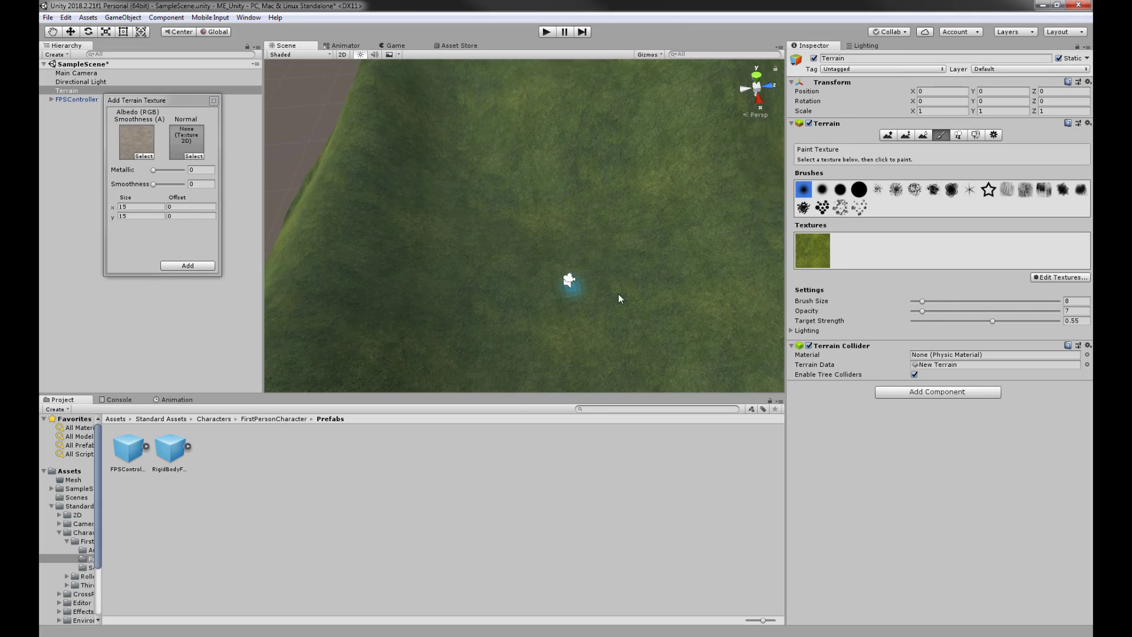
scroll(631, 295, up, 5)
middle_drag(643, 293, 523, 157)
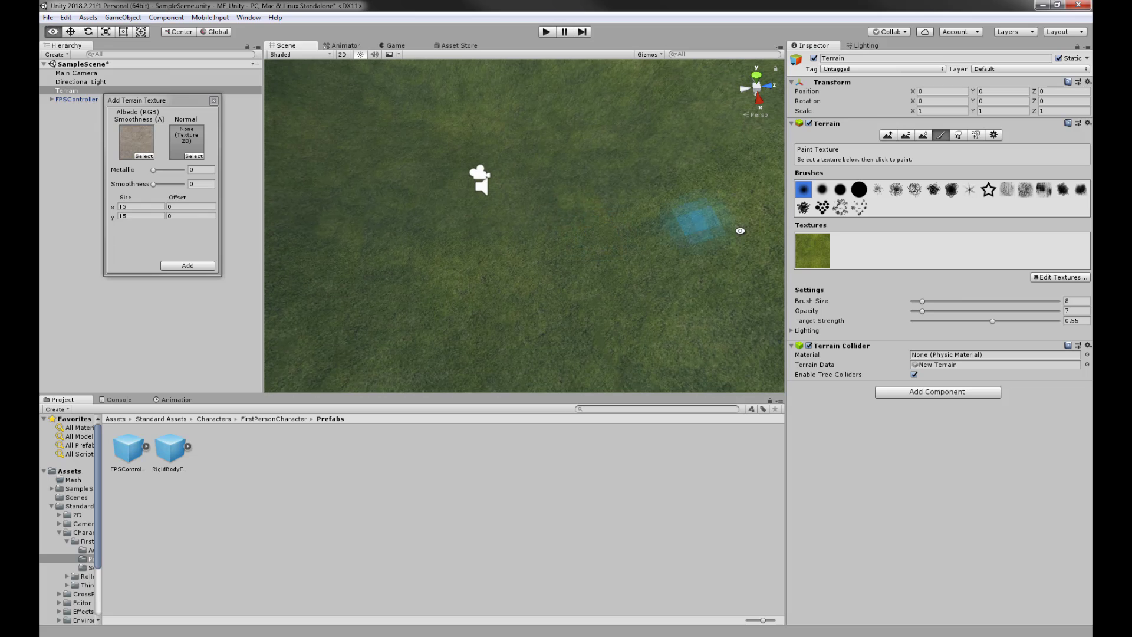
click(177, 265)
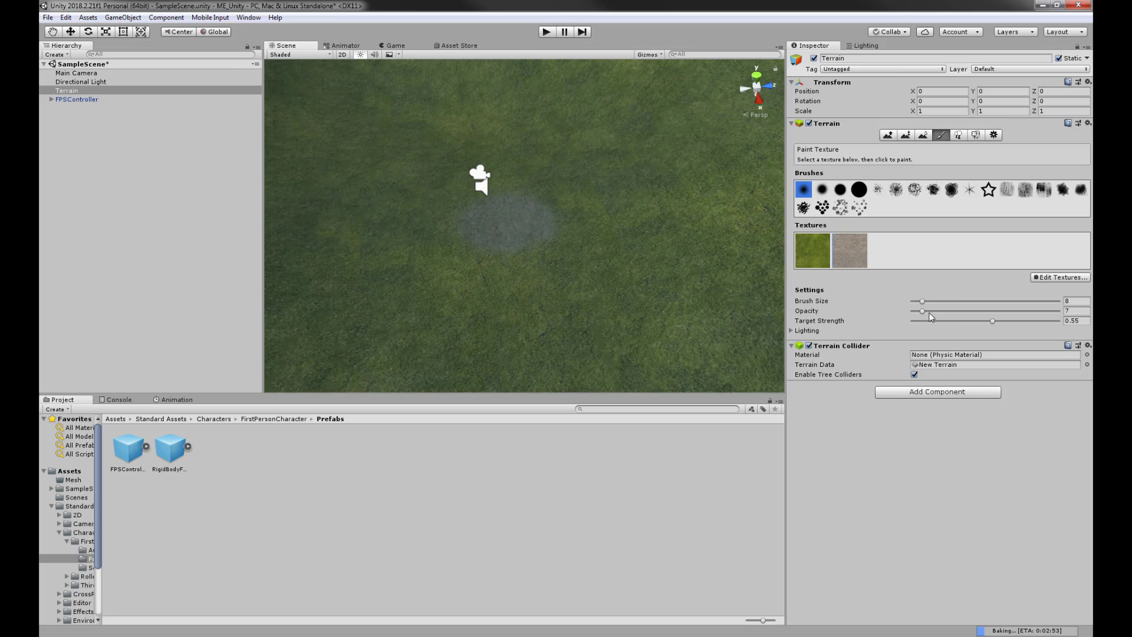
- Adjust the brush opacity and target strength and select the soil texture for painting
drag(922, 311, 933, 310)
click(1067, 311)
text(0)
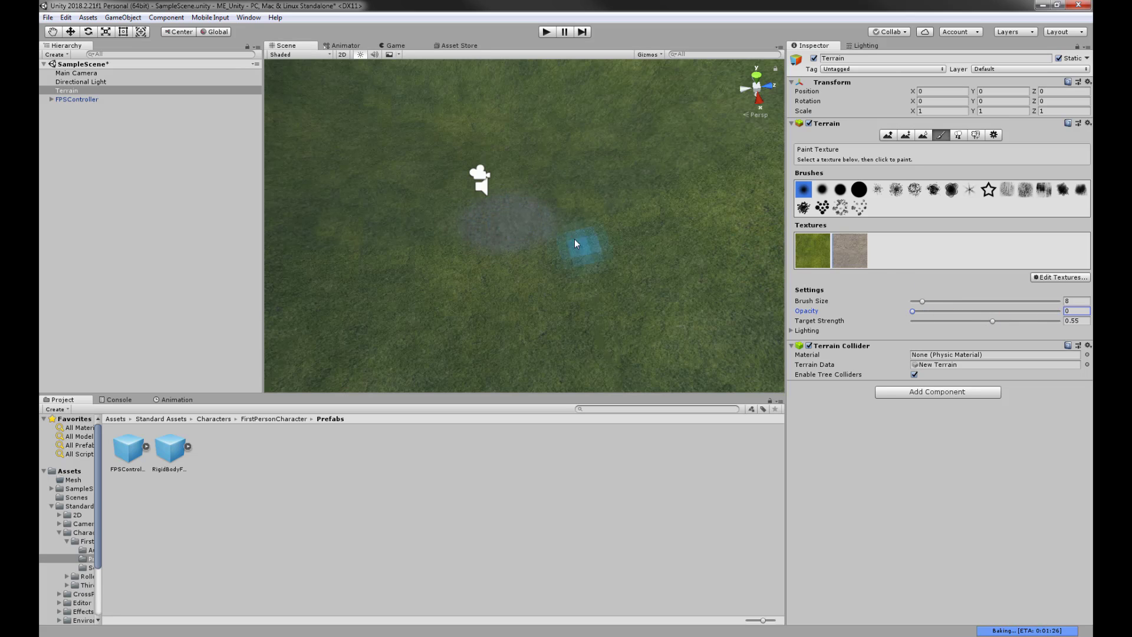
click(501, 213)
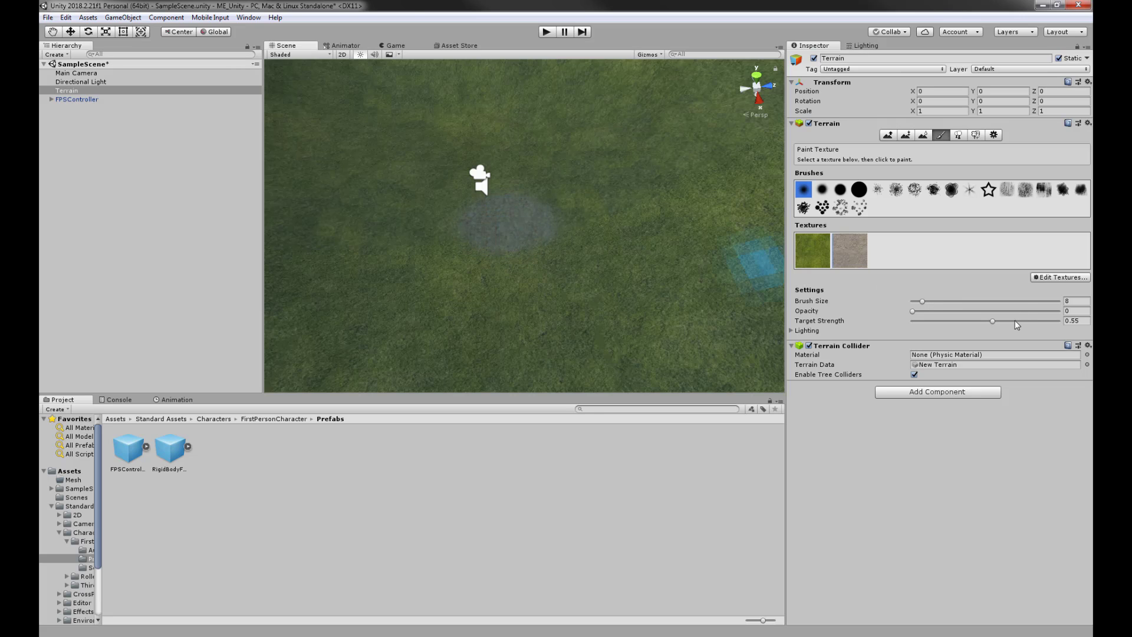
drag(994, 322, 1057, 322)
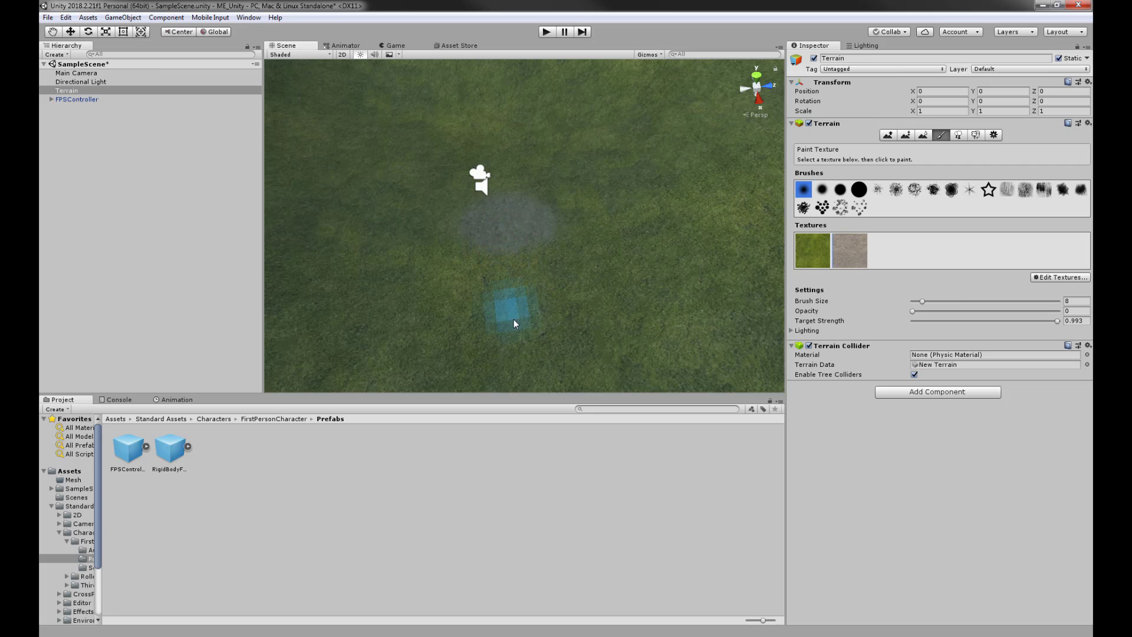
alt+drag(581, 273, 744, 348)
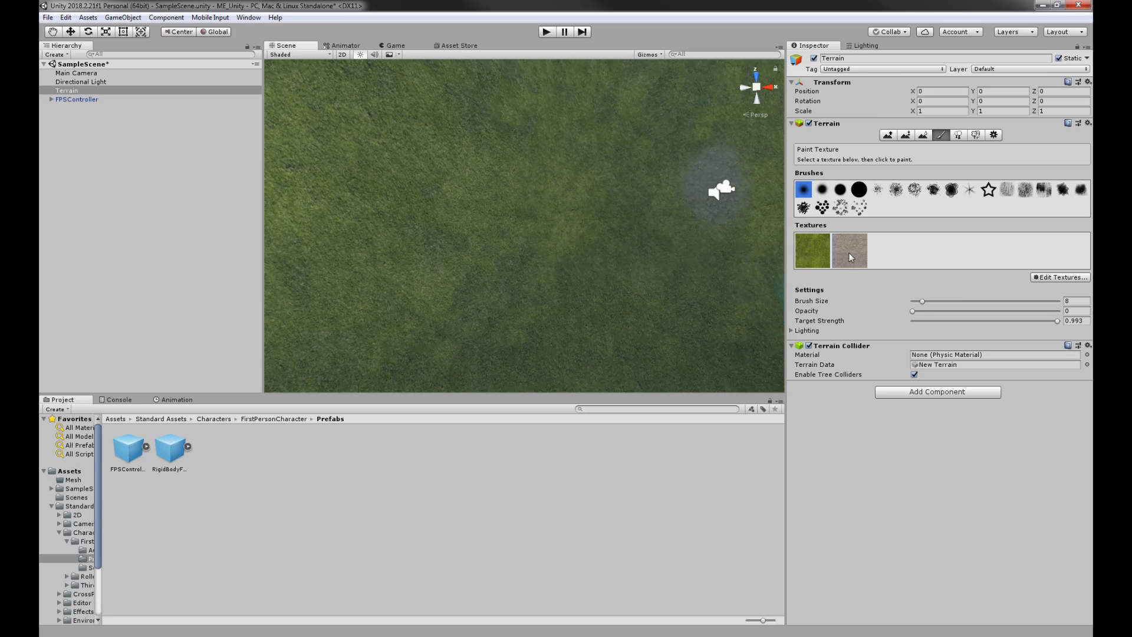
click(851, 257)
alt+drag(682, 244, 593, 288)
scroll(560, 283, up, 4)
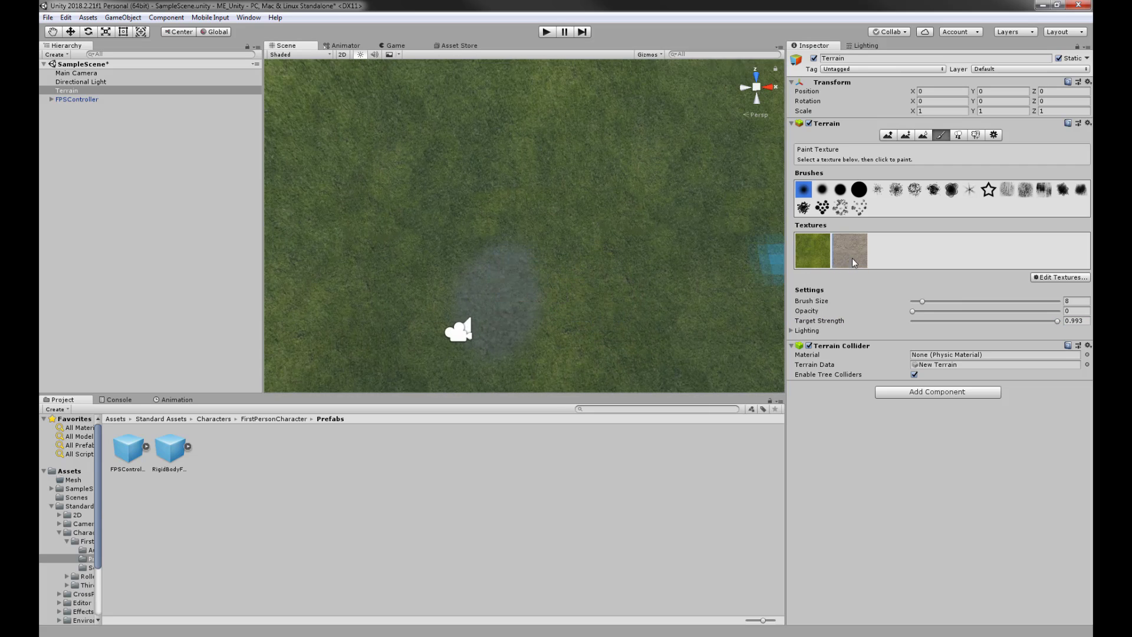
click(807, 261)
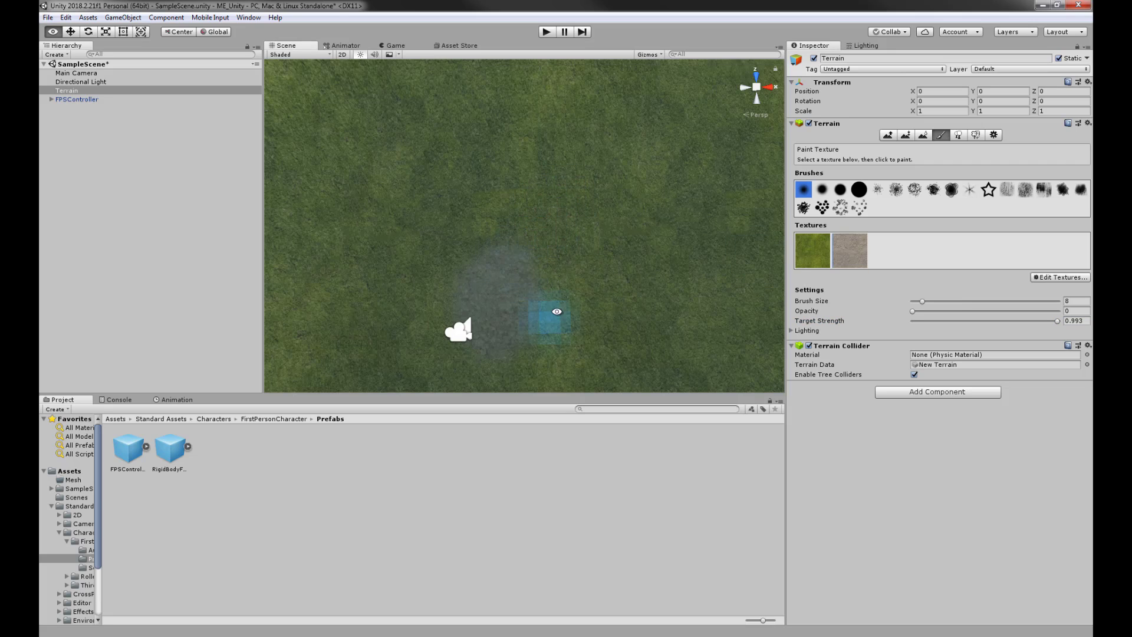
- Set opacity to 99 and target strength to 0.066, then dab a short dirt stroke
alt+drag(543, 316, 614, 212)
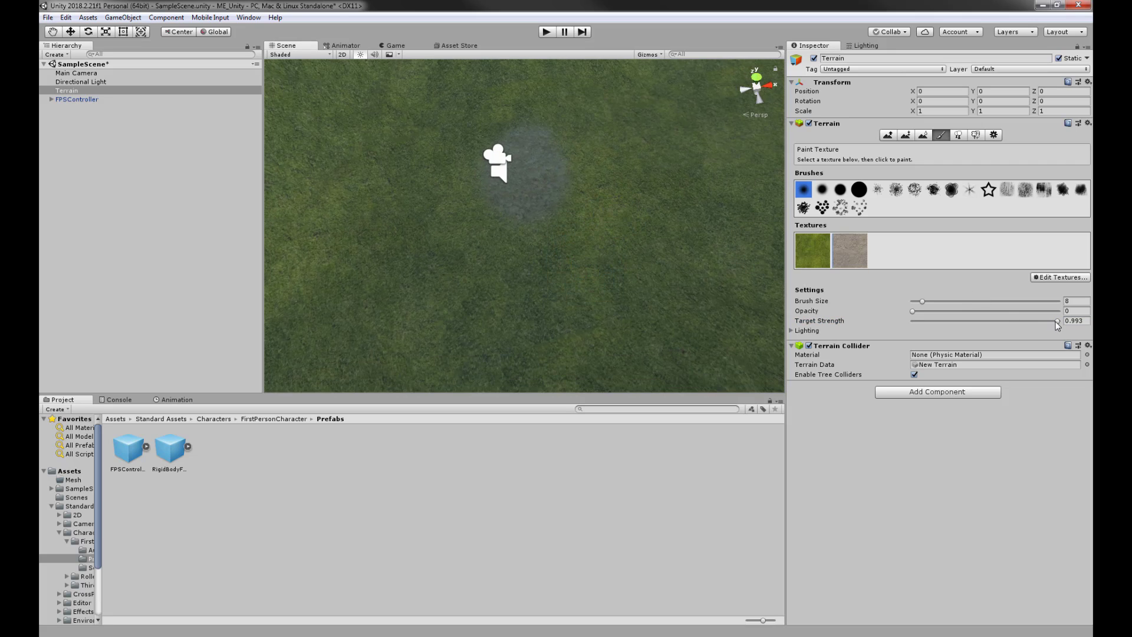
drag(1055, 320, 921, 321)
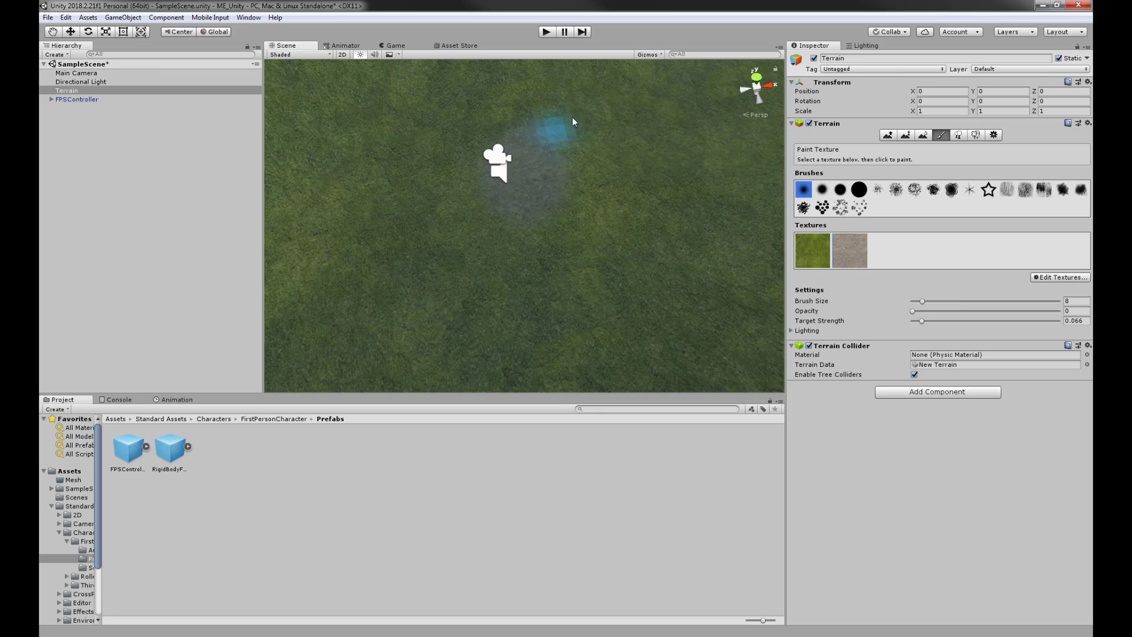
middle_drag(572, 121, 590, 283)
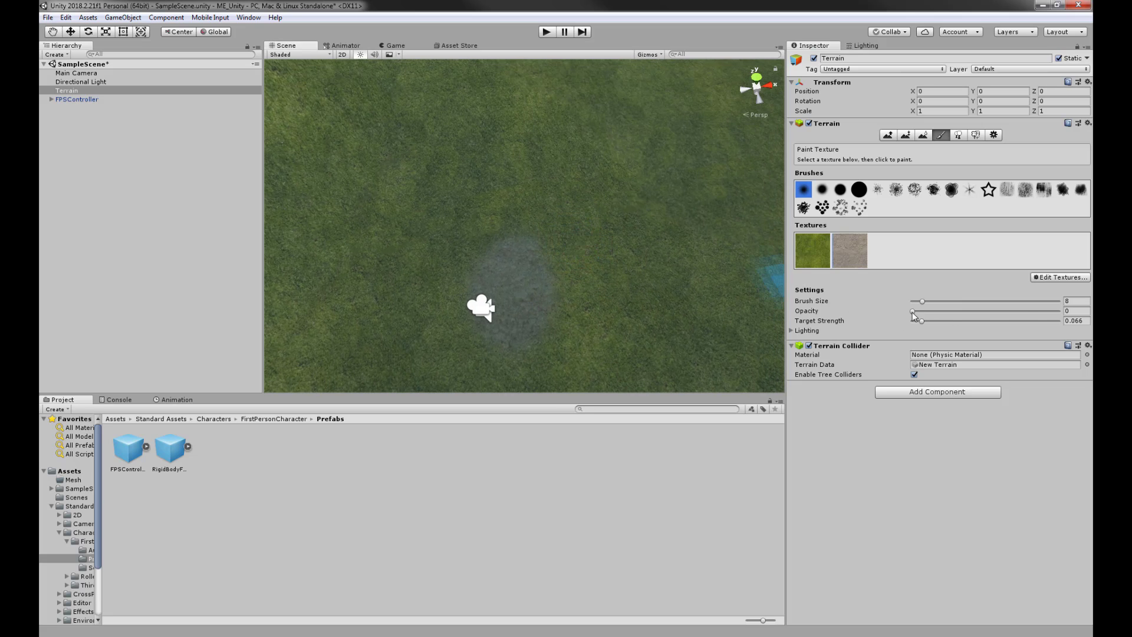
drag(913, 311, 1057, 311)
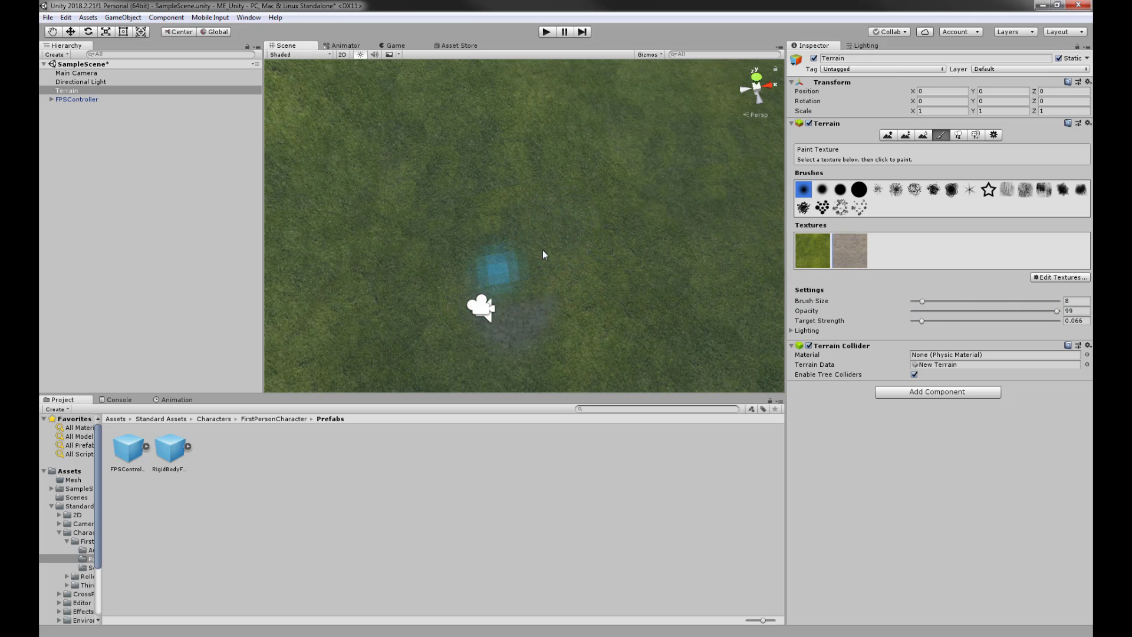
click(862, 258)
drag(532, 261, 525, 255)
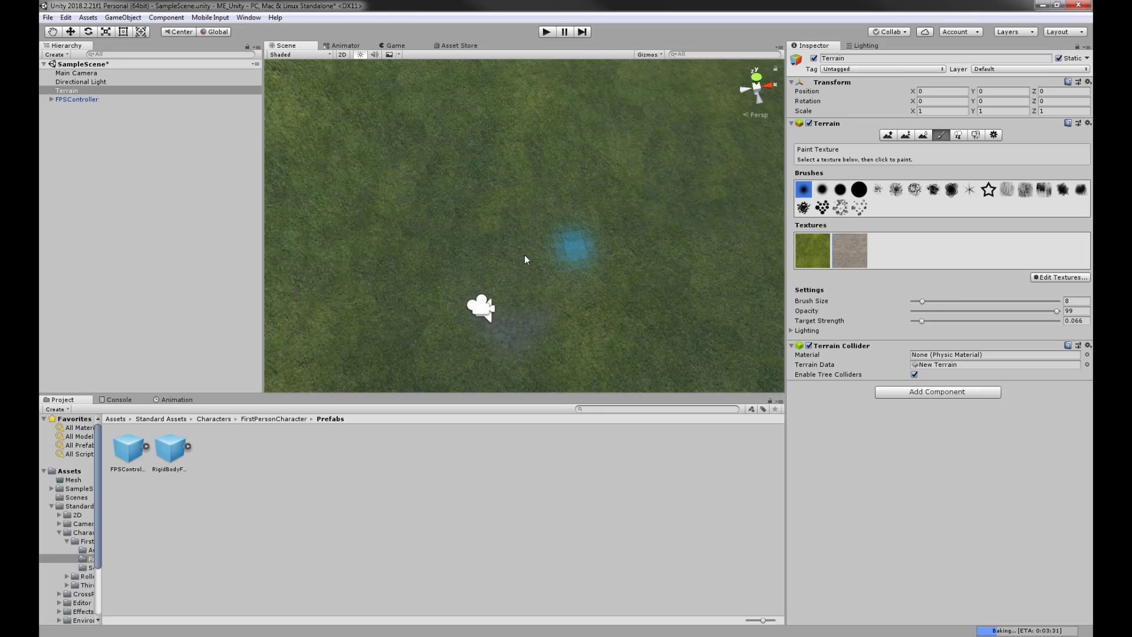
- Confirm the dirt texture settings, raise target strength to 0.426, and paint a grey dirt stroke
double_click(845, 253)
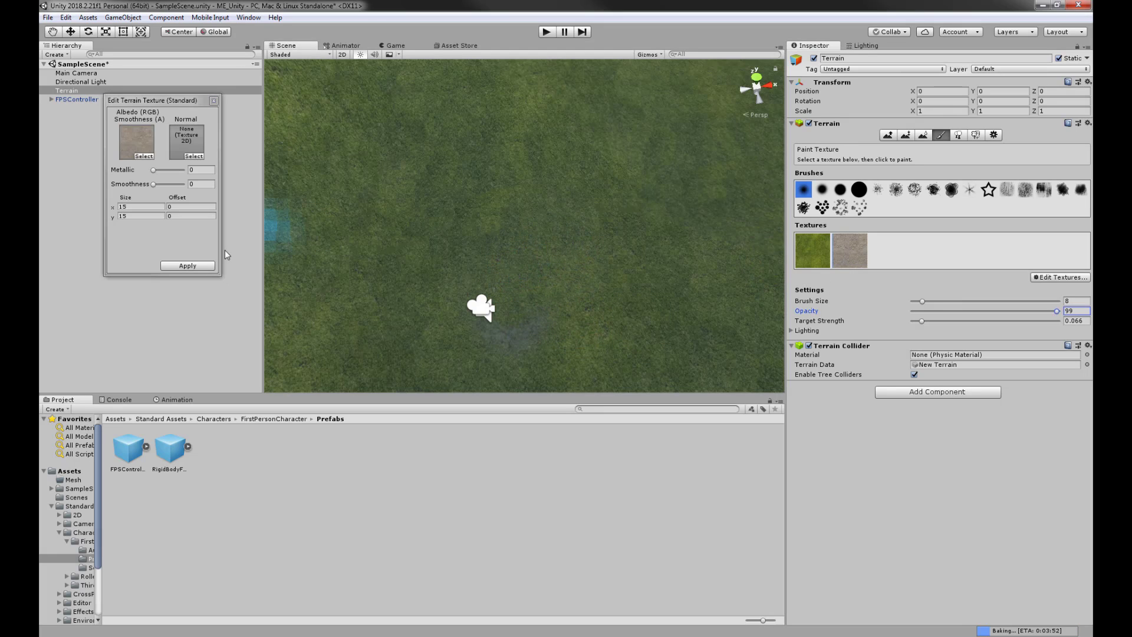
click(187, 266)
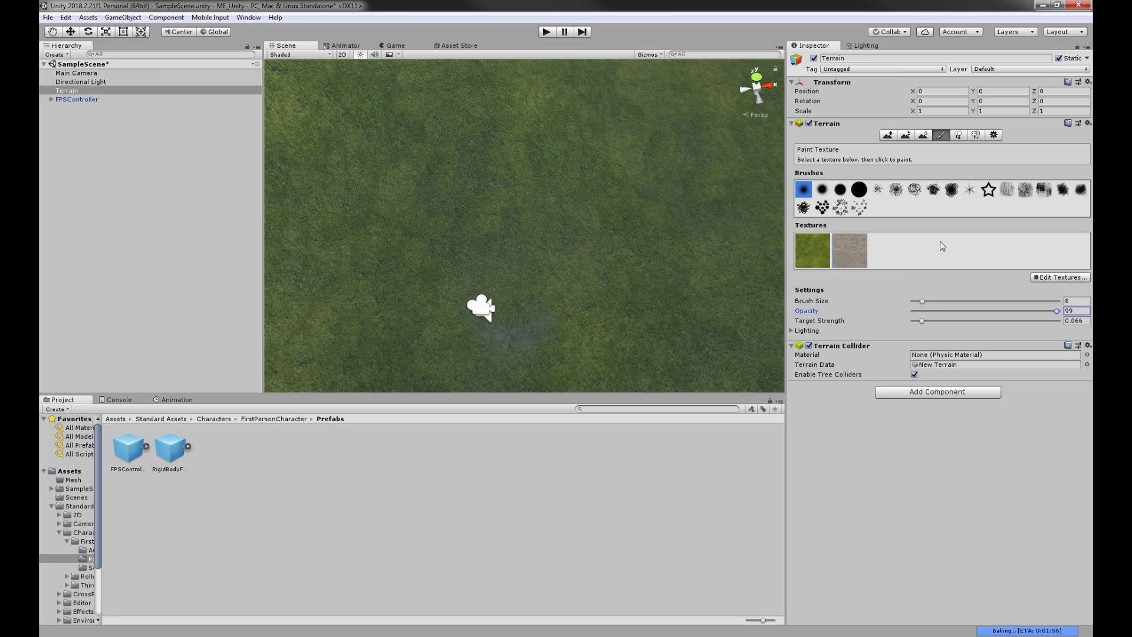
drag(922, 321, 975, 322)
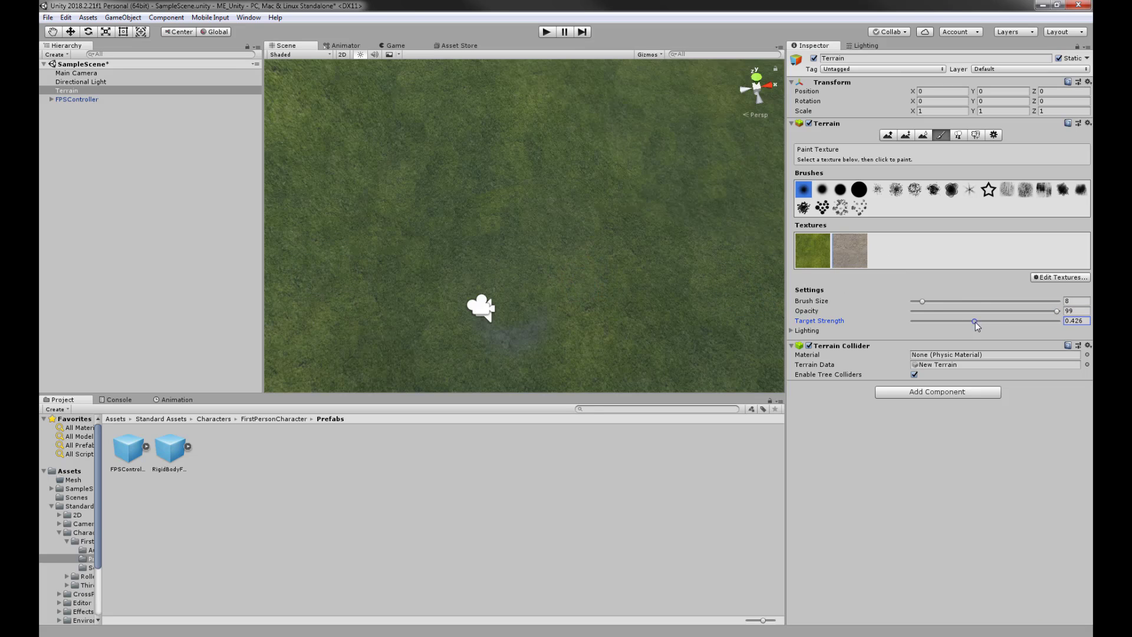
mouse_move(583, 261)
mouse_down()
mouse_move(507, 289)
mouse_move(494, 363)
mouse_move(628, 178)
mouse_move(505, 307)
mouse_move(667, 102)
mouse_up()
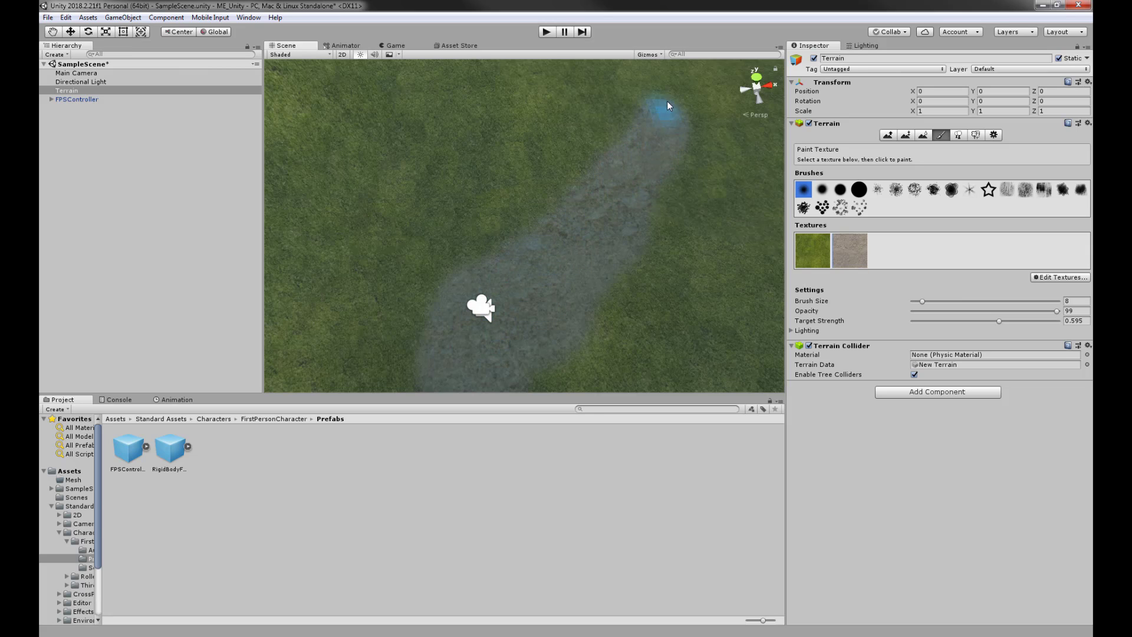
- Inspect the new path up close and enter Play mode to test it
mouse_move(599, 232)
mouse_down()
mouse_move(621, 250)
mouse_move(632, 236)
mouse_up()
scroll(632, 236, up, 5)
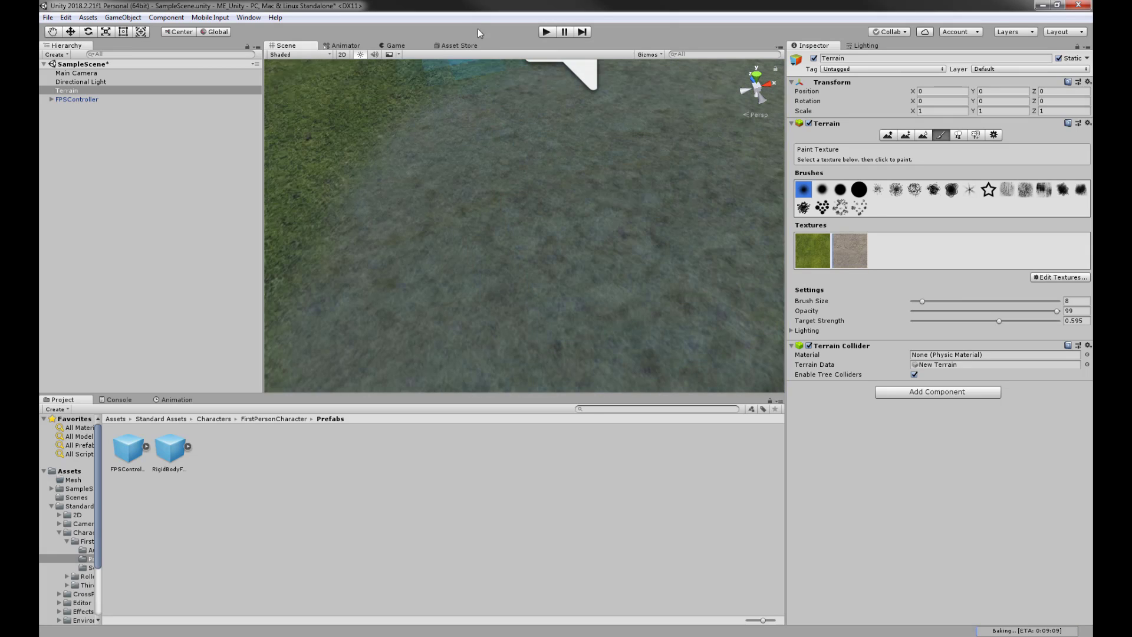
click(546, 32)
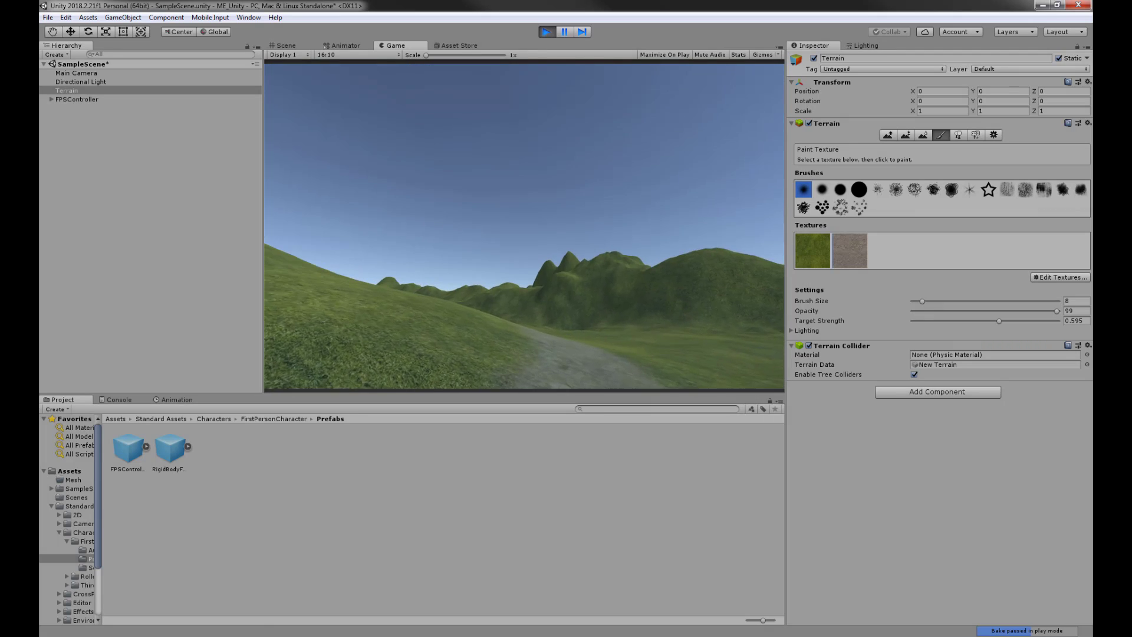
- Exit Play mode and raise the paint target strength to 0.846
key(super)
click(547, 31)
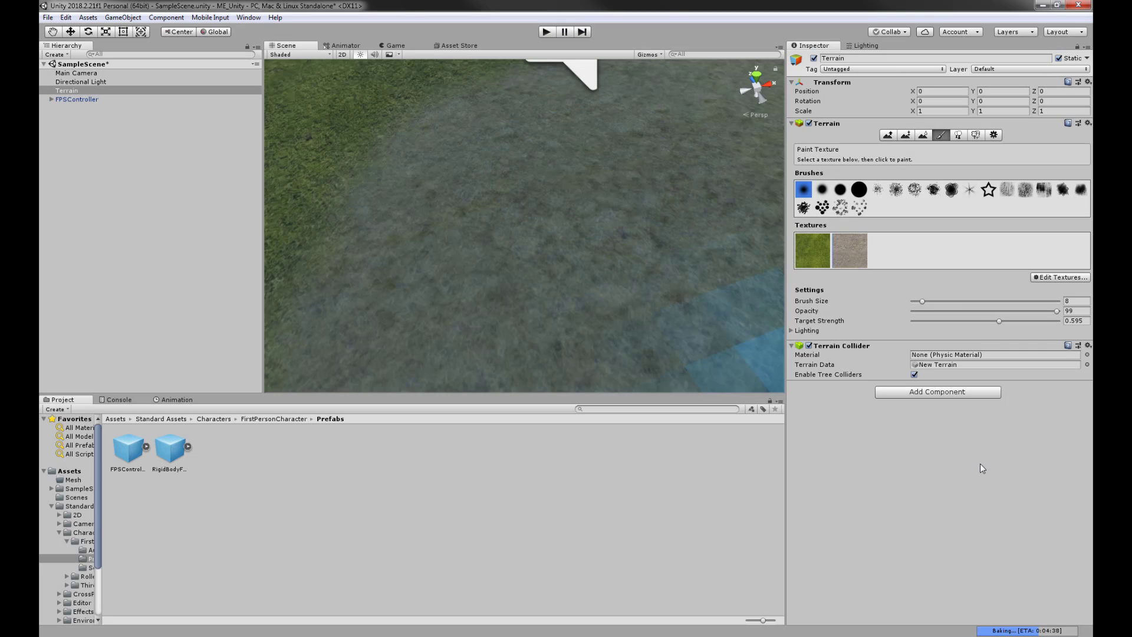
drag(999, 321, 1035, 321)
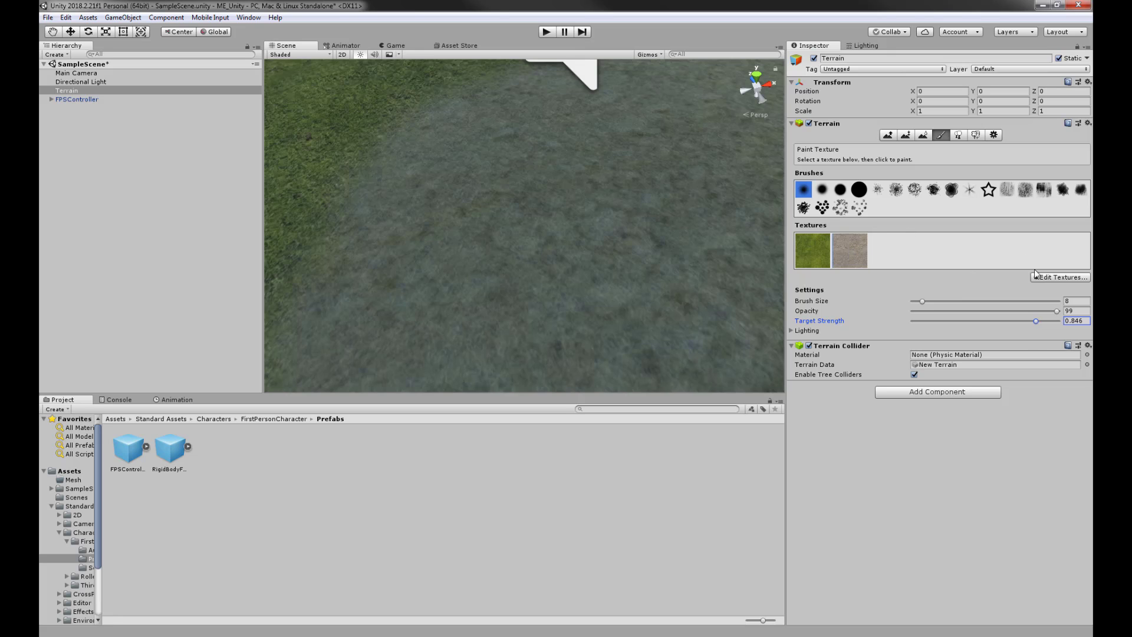
- Set the dirt texture's tiling Size x and y to 5 and apply it
click(1069, 277)
click(1045, 291)
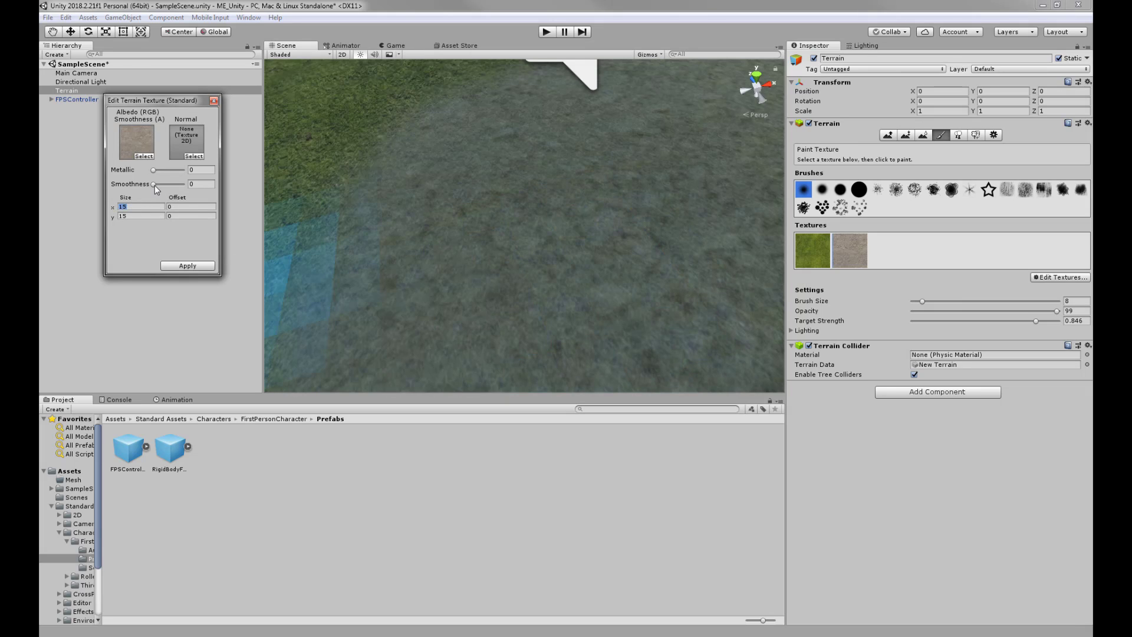
text(5)
key(Tab)
text(5)
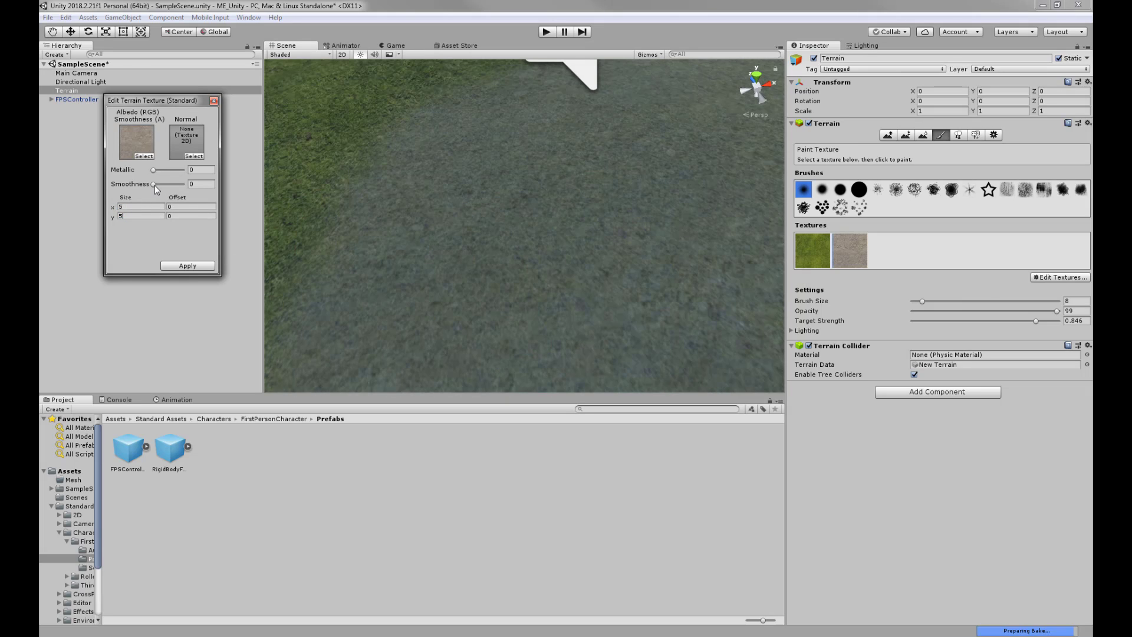
click(188, 265)
scroll(479, 274, down, 5)
scroll(479, 269, down, 3)
mouse_move(513, 264)
alt+mouse_down()
mouse_move(366, 260)
mouse_move(447, 202)
mouse_move(558, 203)
mouse_move(580, 151)
mouse_move(660, 77)
mouse_move(652, 151)
alt+mouse_up()
scroll(484, 269, up, 4)
- Extend the dirt stroke, then paint grass back over the path's right end
middle_drag(652, 151, 652, 228)
alt+drag(652, 228, 463, 267)
mouse_move(462, 267)
middle_down()
mouse_move(529, 242)
mouse_move(653, 158)
middle_up()
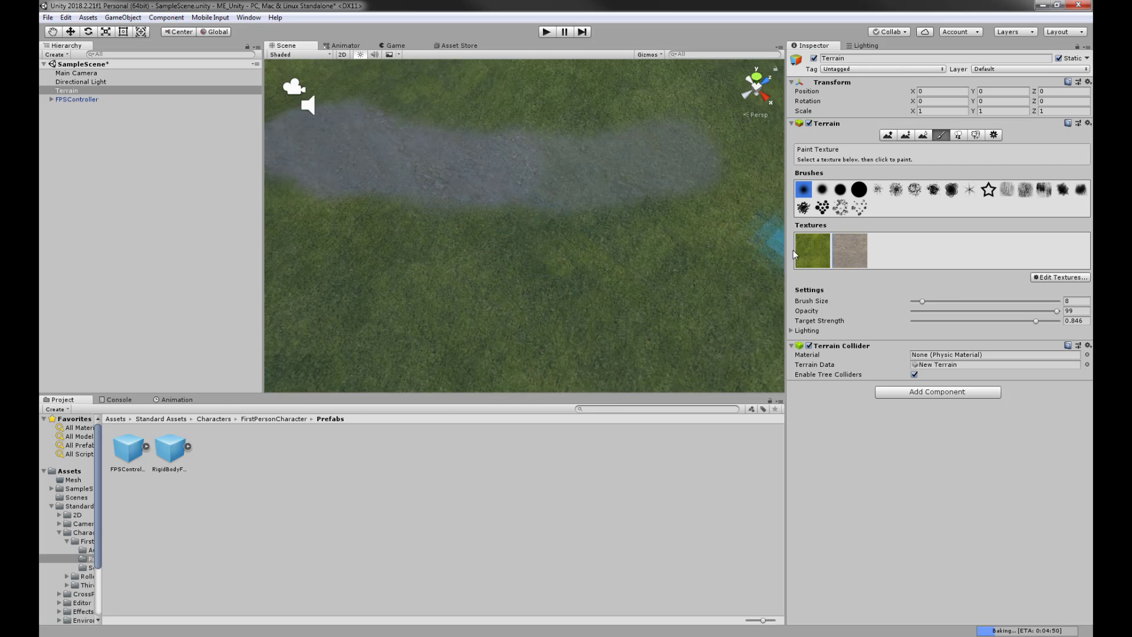
click(809, 250)
mouse_move(684, 193)
mouse_down()
mouse_move(681, 179)
mouse_move(617, 188)
mouse_move(490, 126)
mouse_move(531, 219)
mouse_move(522, 141)
mouse_up()
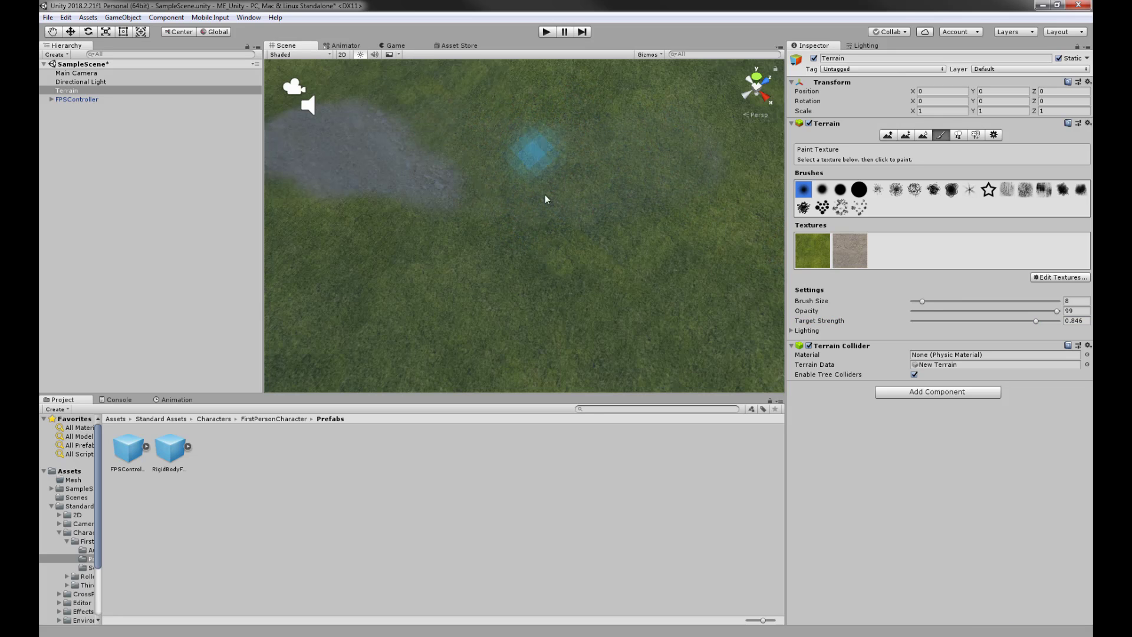
- Switch to a different brush shape and paint the dirt path upward in a curve
alt+drag(710, 256, 812, 259)
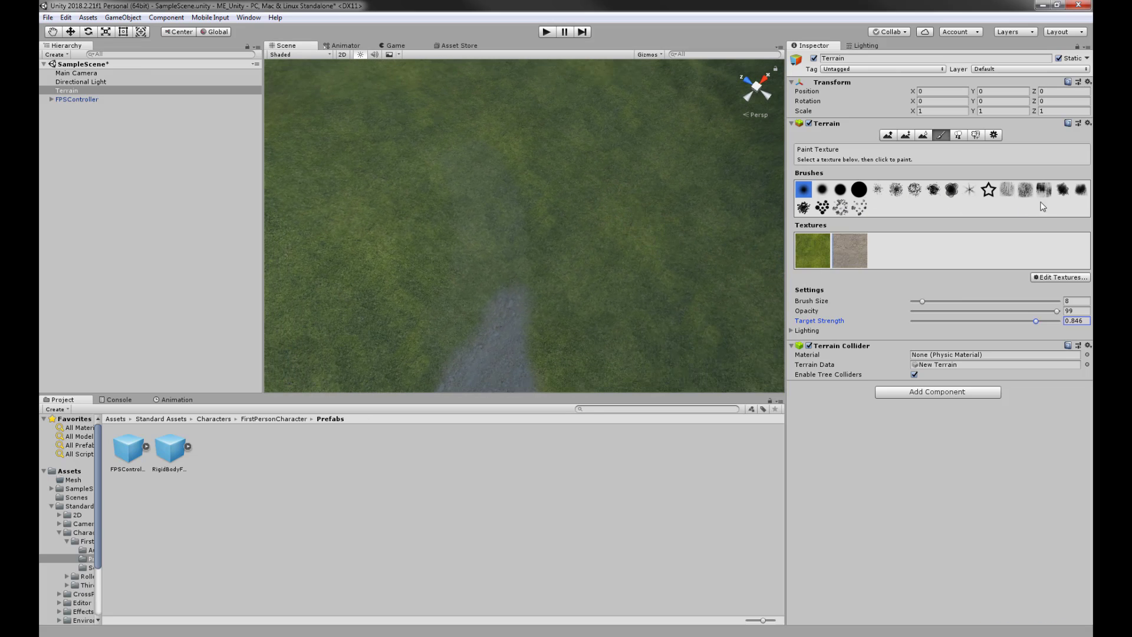
click(1063, 189)
mouse_move(530, 265)
alt+mouse_down()
mouse_move(434, 351)
mouse_move(525, 351)
mouse_move(505, 246)
mouse_move(479, 322)
mouse_move(532, 190)
alt+mouse_up()
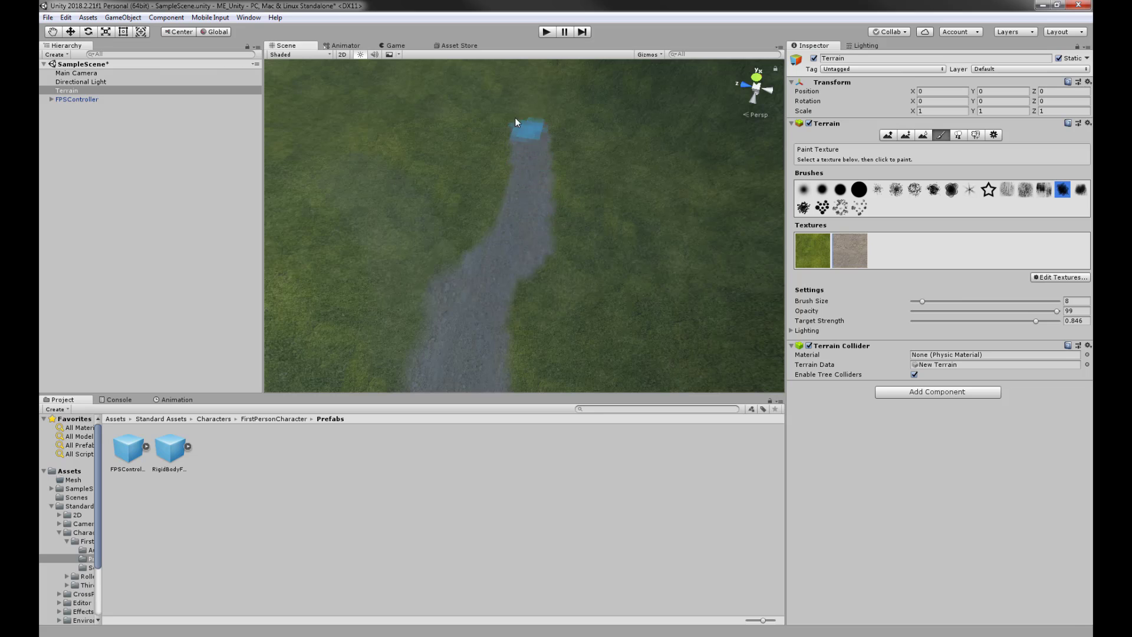
mouse_move(514, 122)
alt+mouse_down()
mouse_move(450, 283)
mouse_move(313, 278)
mouse_move(495, 197)
mouse_move(508, 238)
alt+mouse_up()
drag(539, 296, 568, 220)
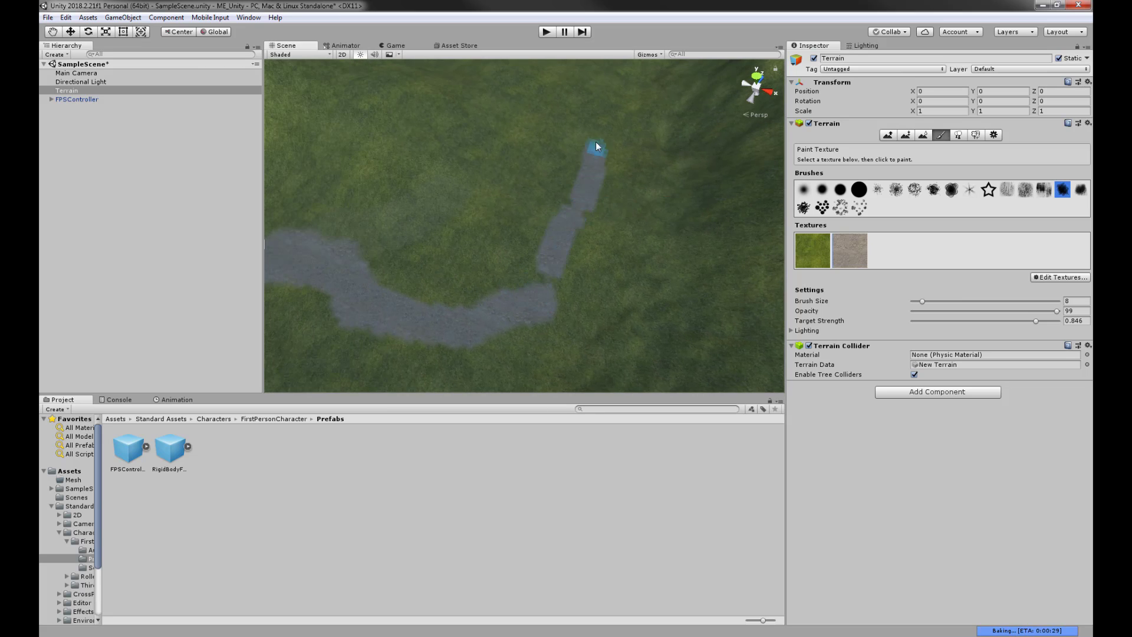
drag(596, 142, 560, 68)
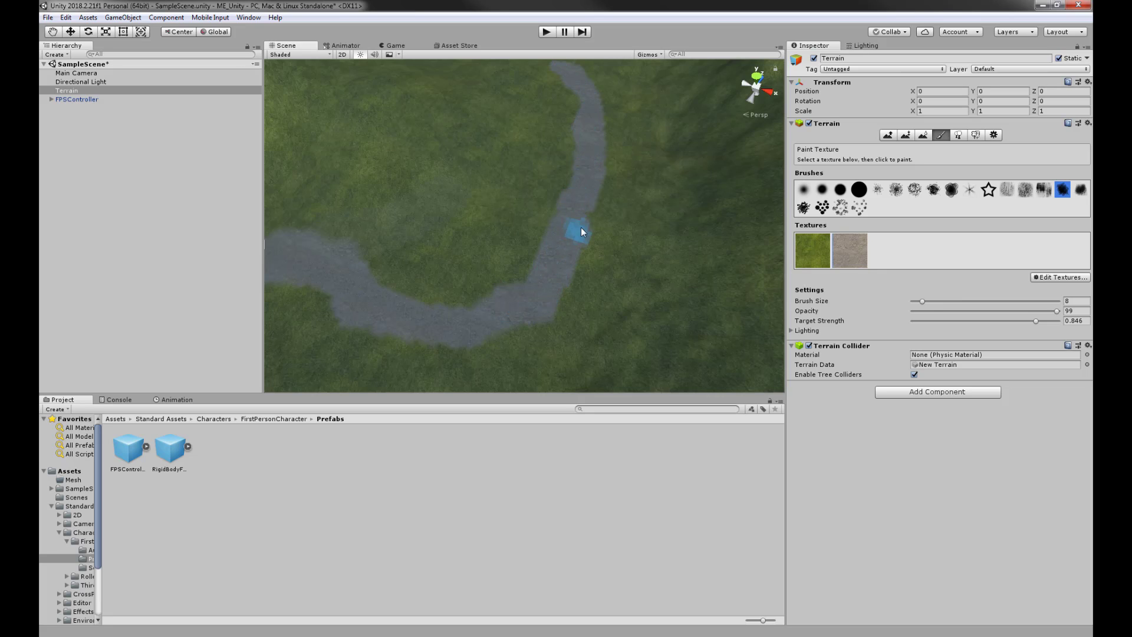
- Extend the dirt path further up the valley toward the far hills
scroll(576, 83, down, 4)
middle_drag(616, 171, 594, 235)
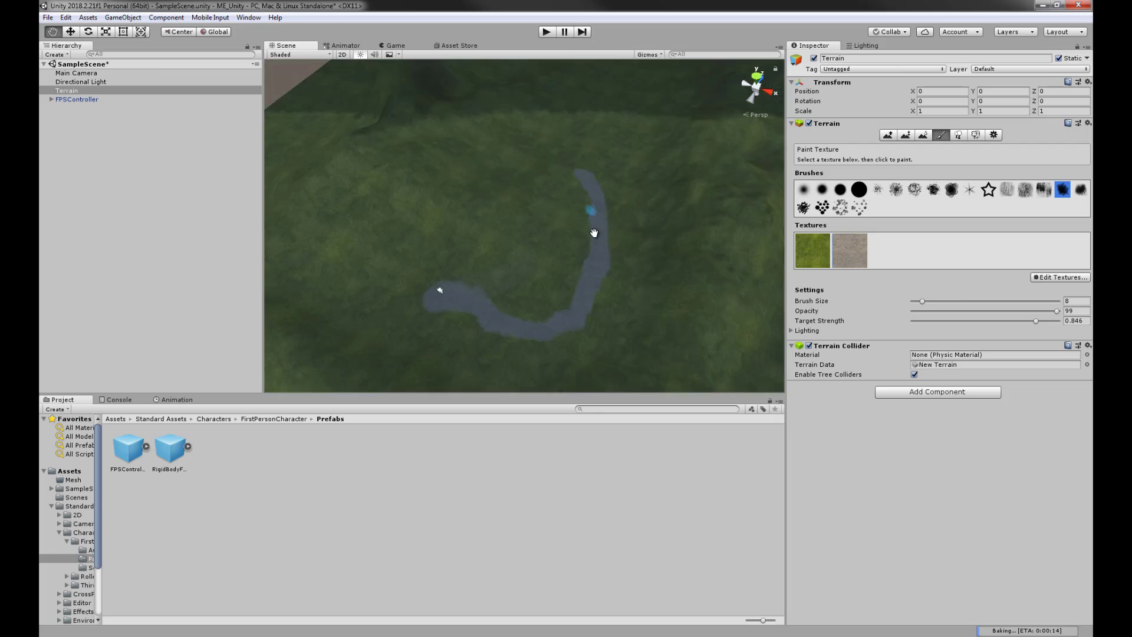
alt+drag(593, 235, 629, 223)
middle_drag(601, 171, 549, 345)
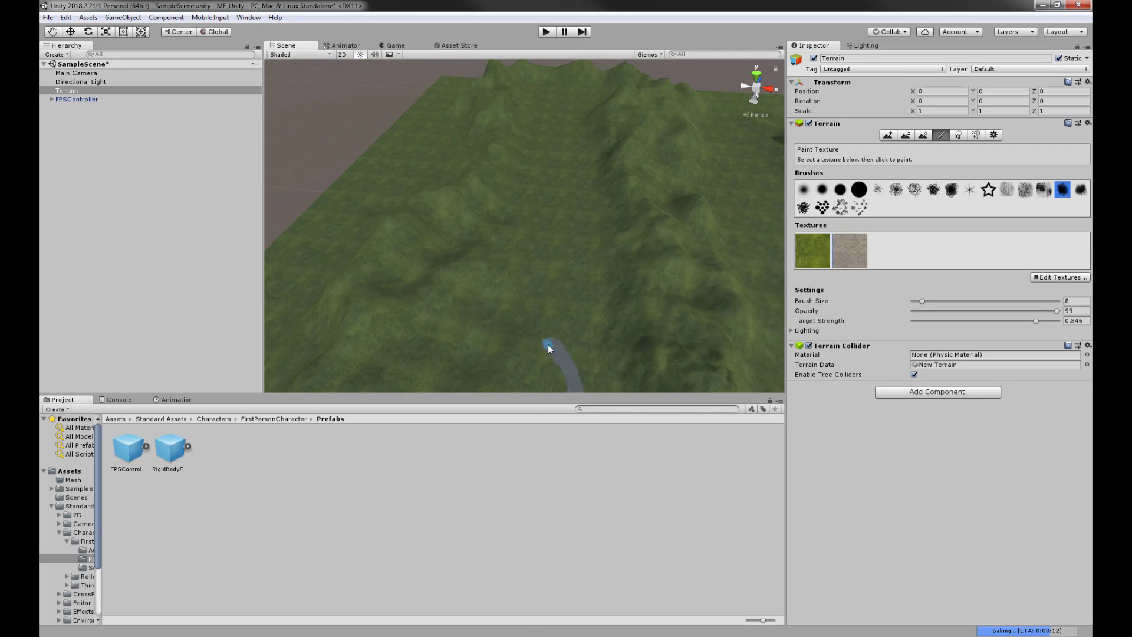
drag(539, 324, 539, 295)
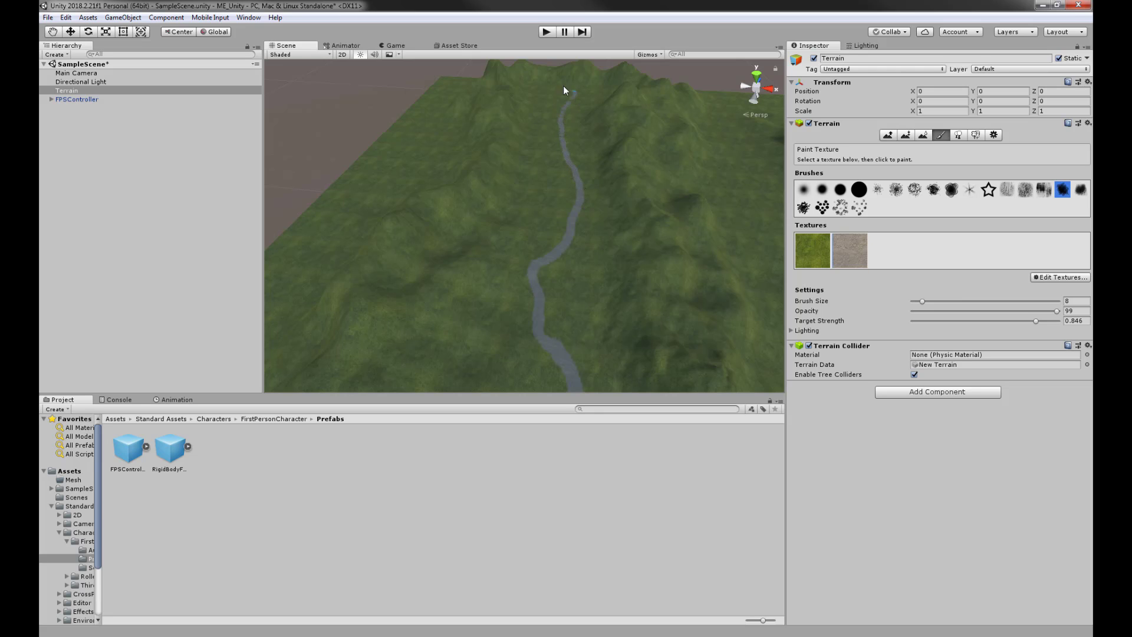
mouse_move(529, 207)
alt+mouse_down()
mouse_move(652, 235)
mouse_move(581, 308)
mouse_move(486, 269)
mouse_move(539, 139)
mouse_move(565, 223)
mouse_move(683, 171)
mouse_move(506, 253)
mouse_move(543, 298)
mouse_move(474, 233)
mouse_move(435, 271)
mouse_move(537, 242)
alt+mouse_up()
scroll(548, 221, up, 6)
- Add Groundplants0020_2_S as a new terrain texture with Size x set to 5
click(1051, 278)
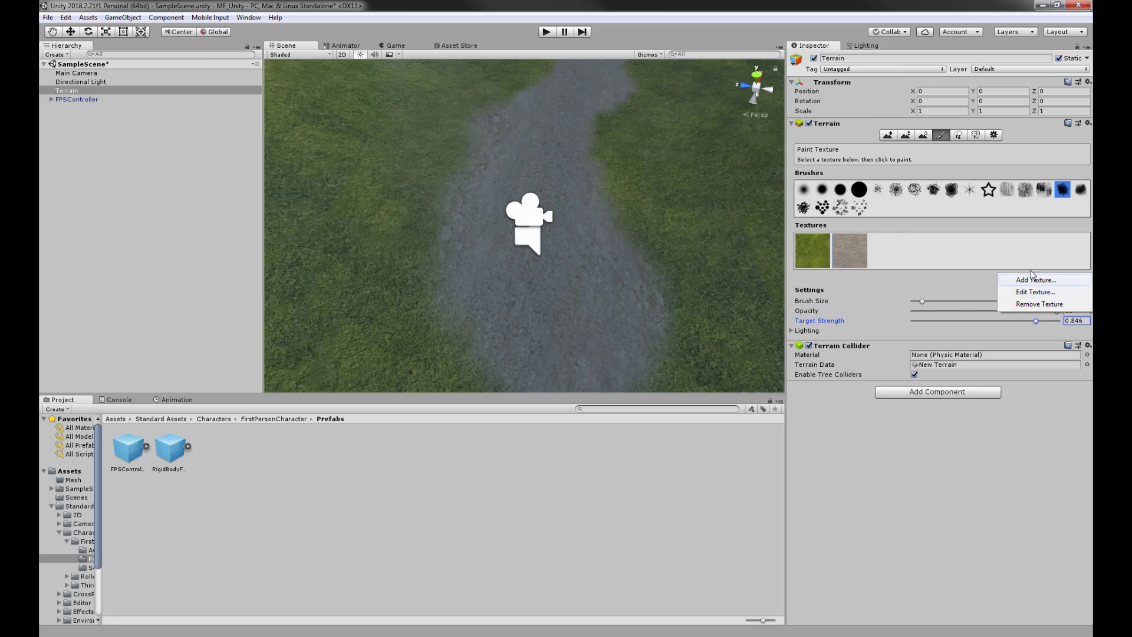
click(1023, 282)
click(144, 156)
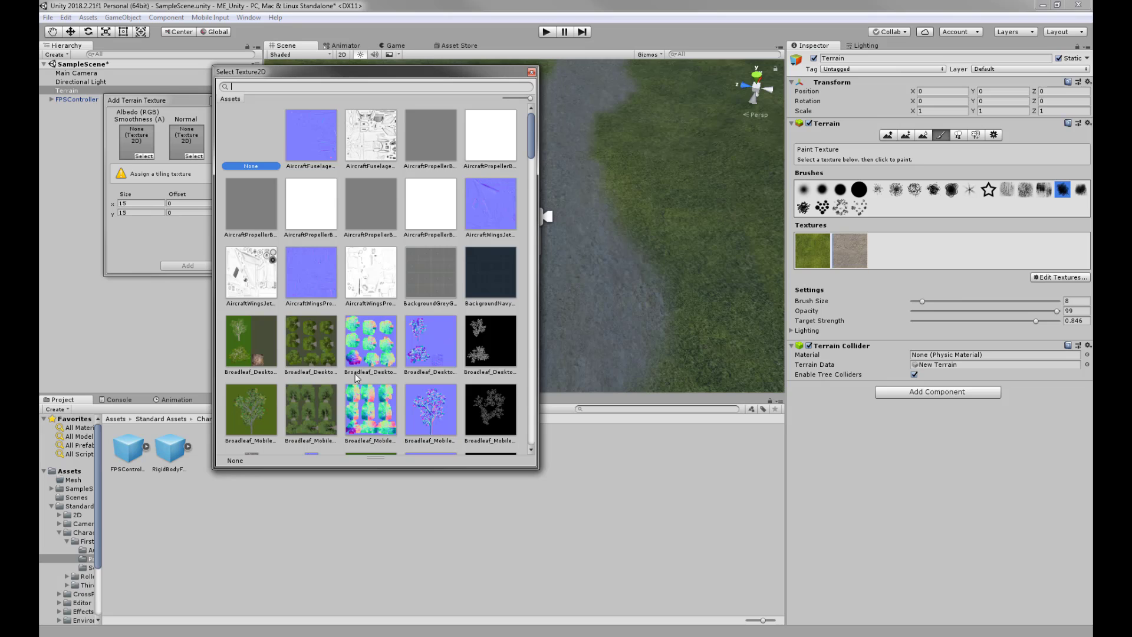
scroll(444, 348, down, 10)
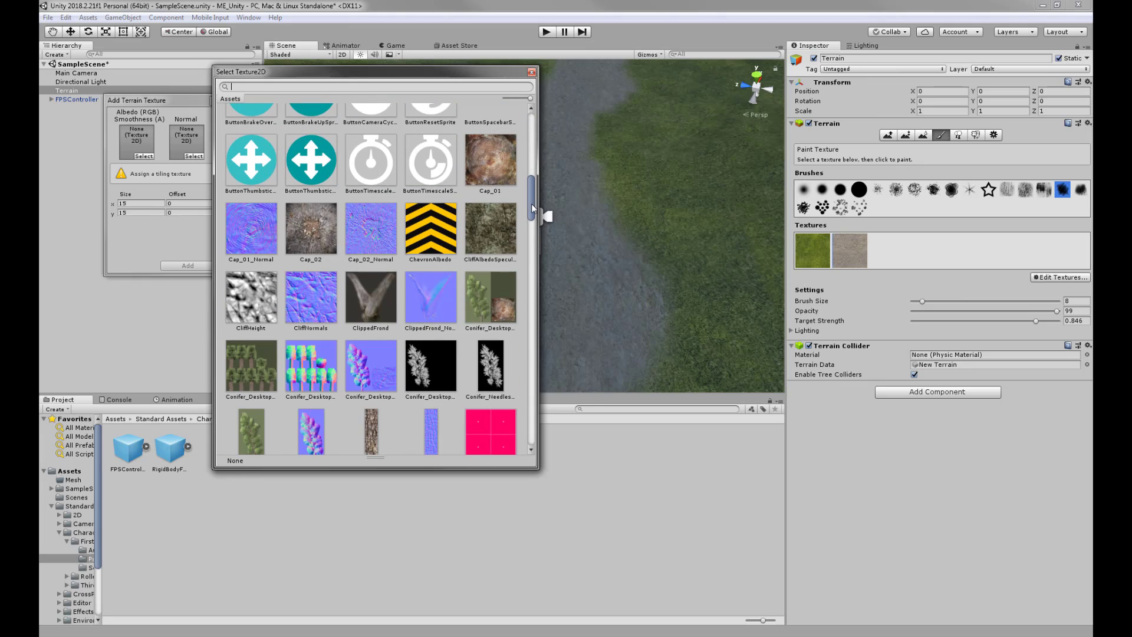
drag(531, 207, 536, 260)
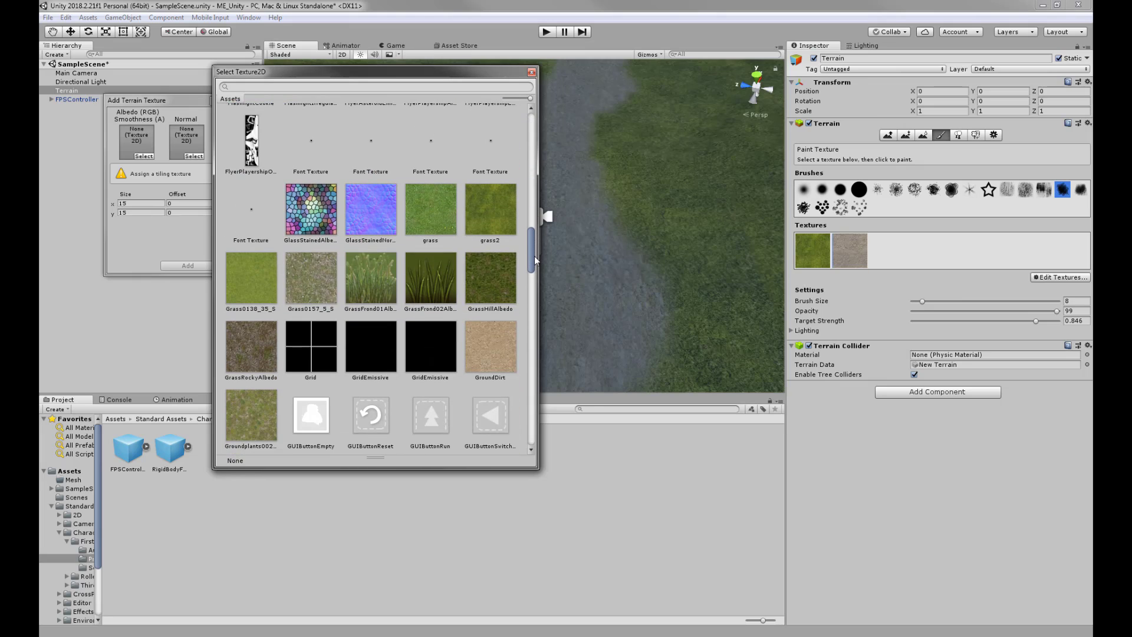
click(252, 415)
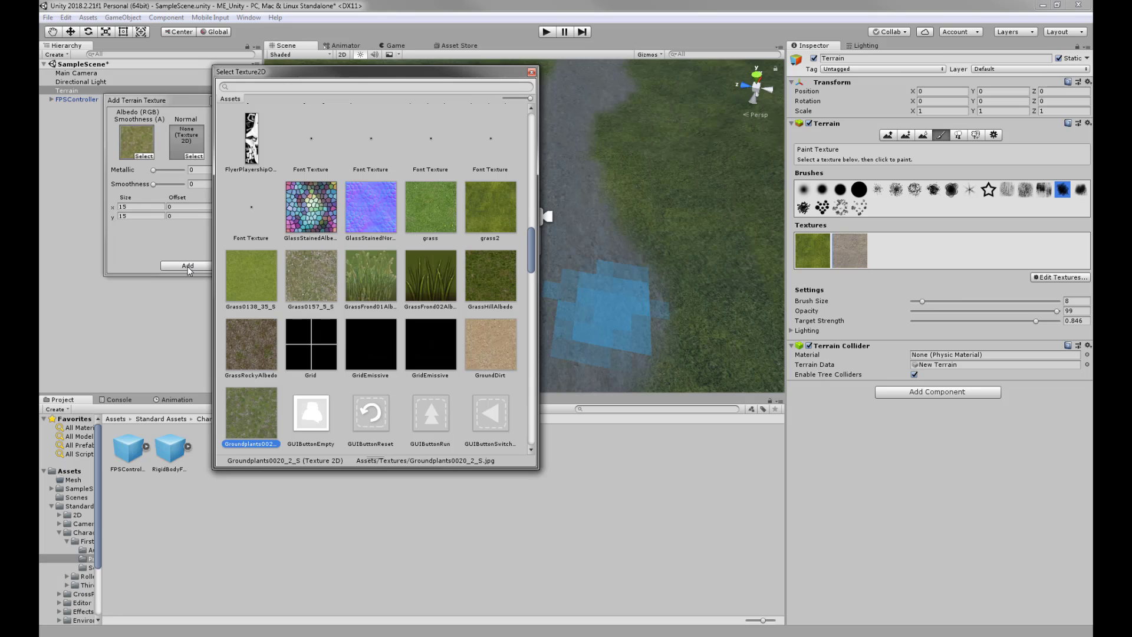
click(140, 208)
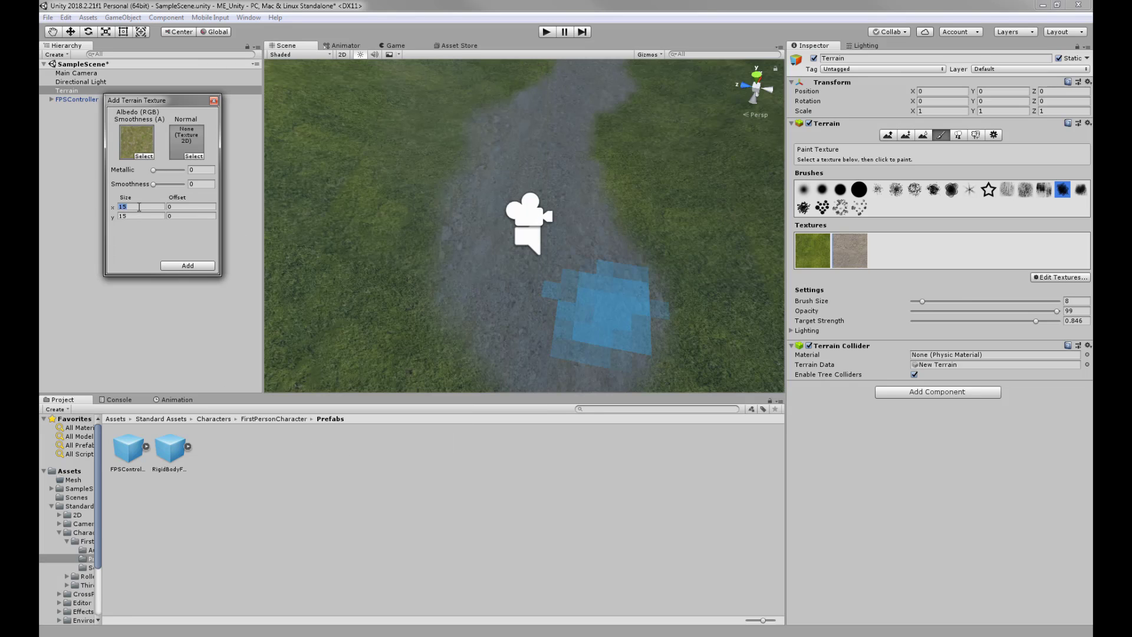
text(5)
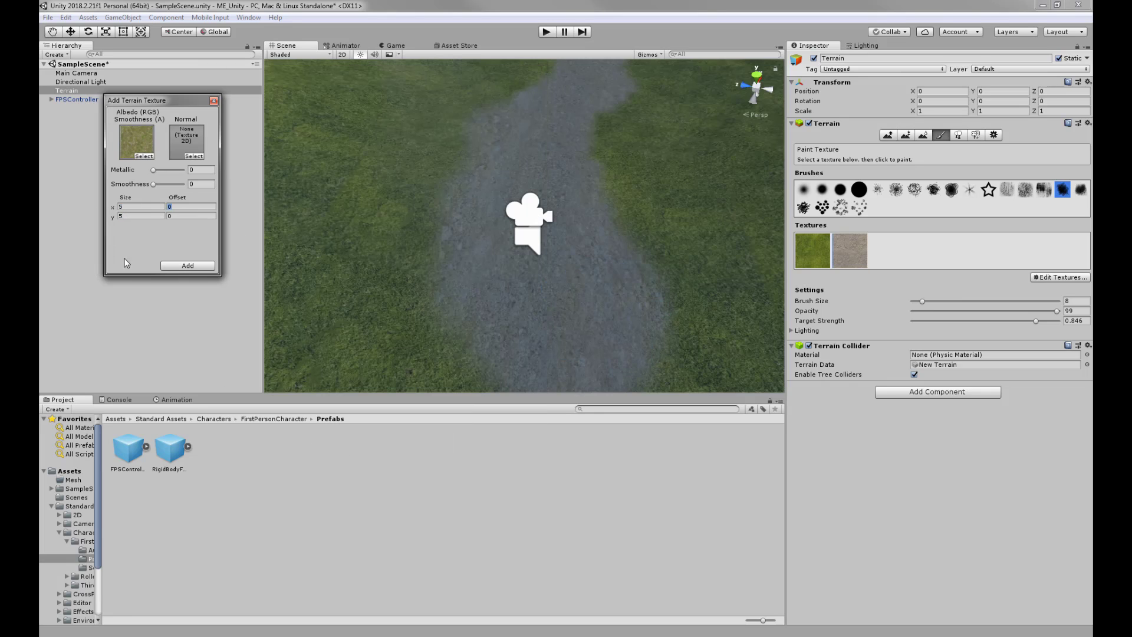
click(187, 266)
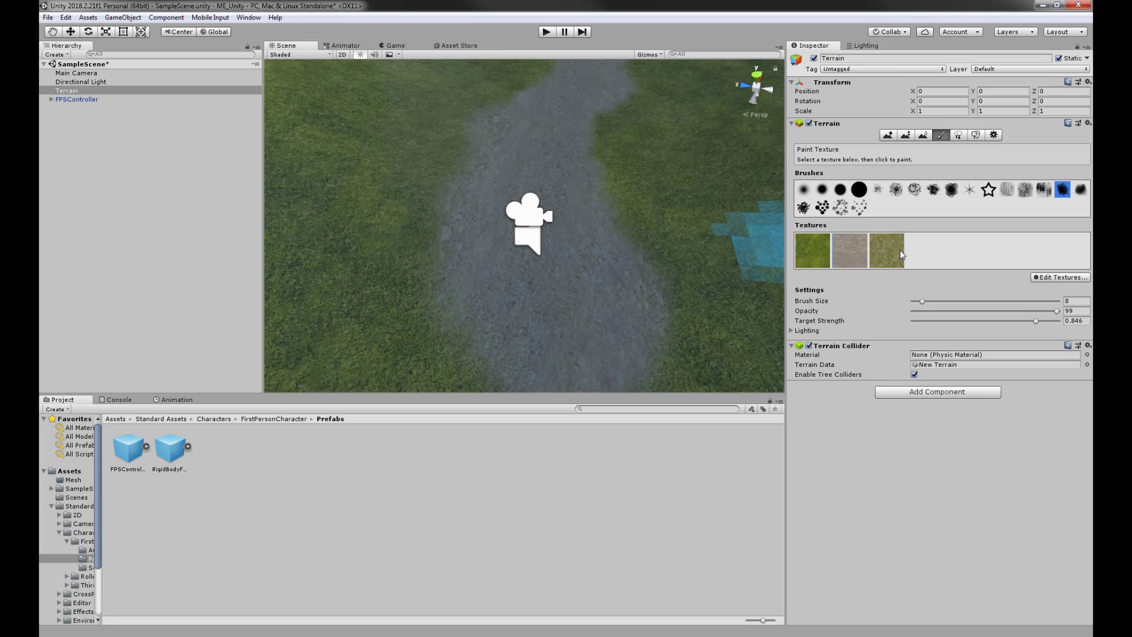
- Choose a soft scattered brush shape, enlarge it, and stamp the new texture on the grass
alt+drag(412, 313, 492, 263)
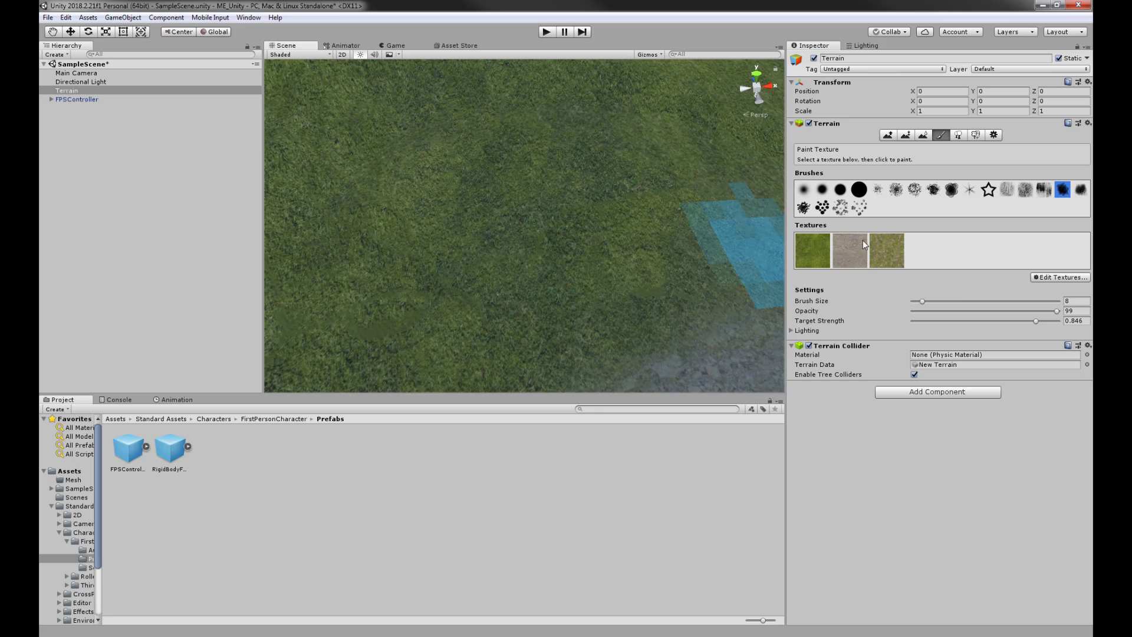
drag(923, 302, 925, 300)
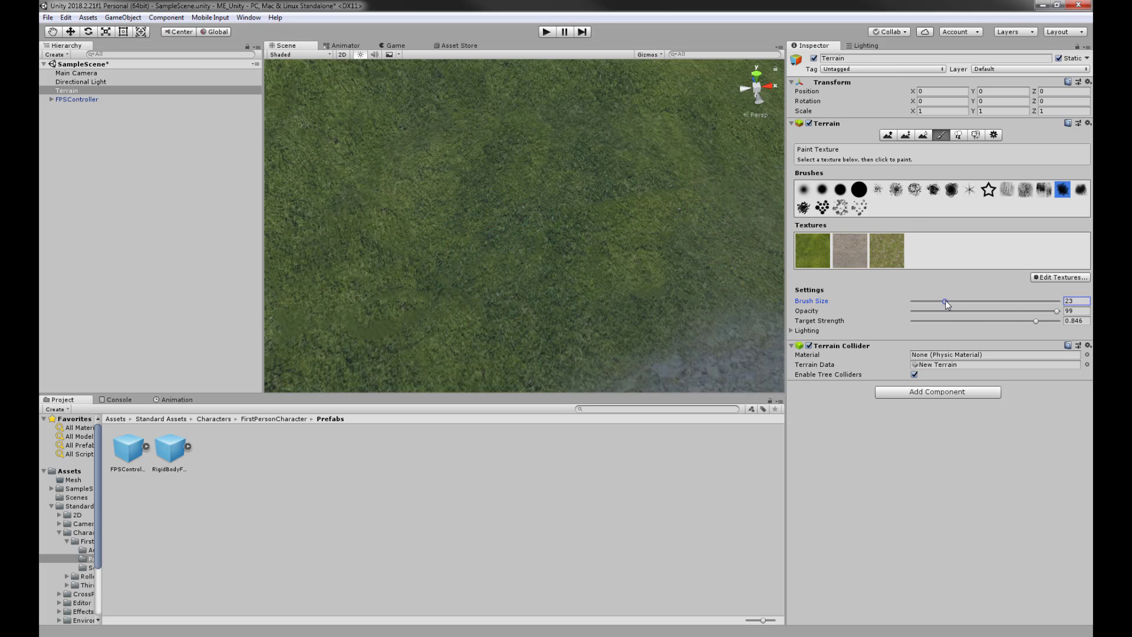
click(914, 190)
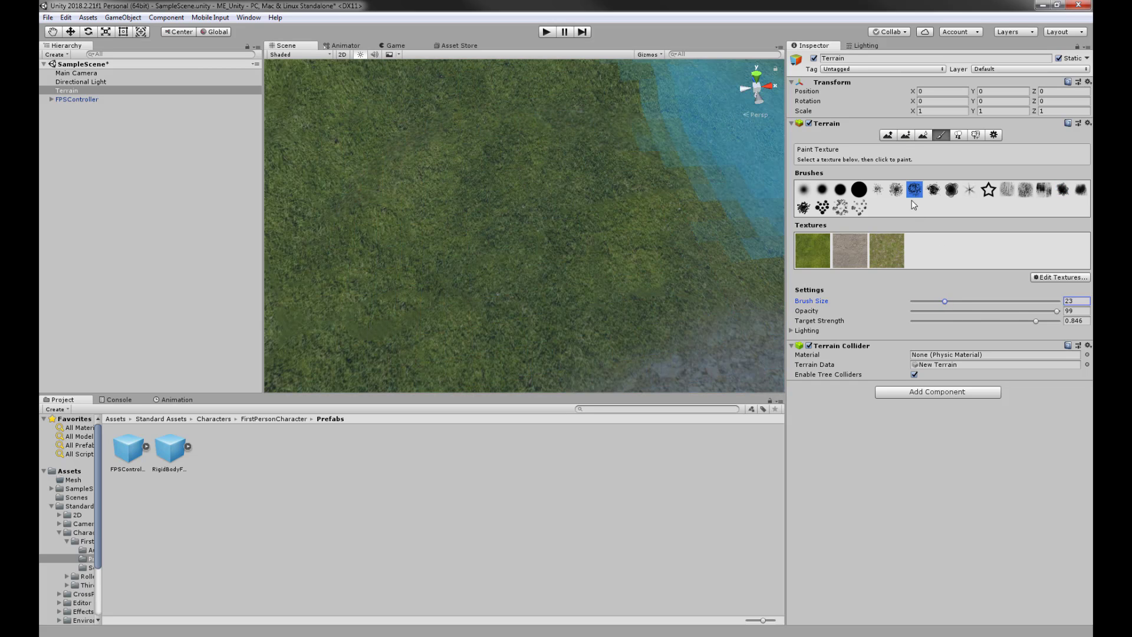
click(526, 204)
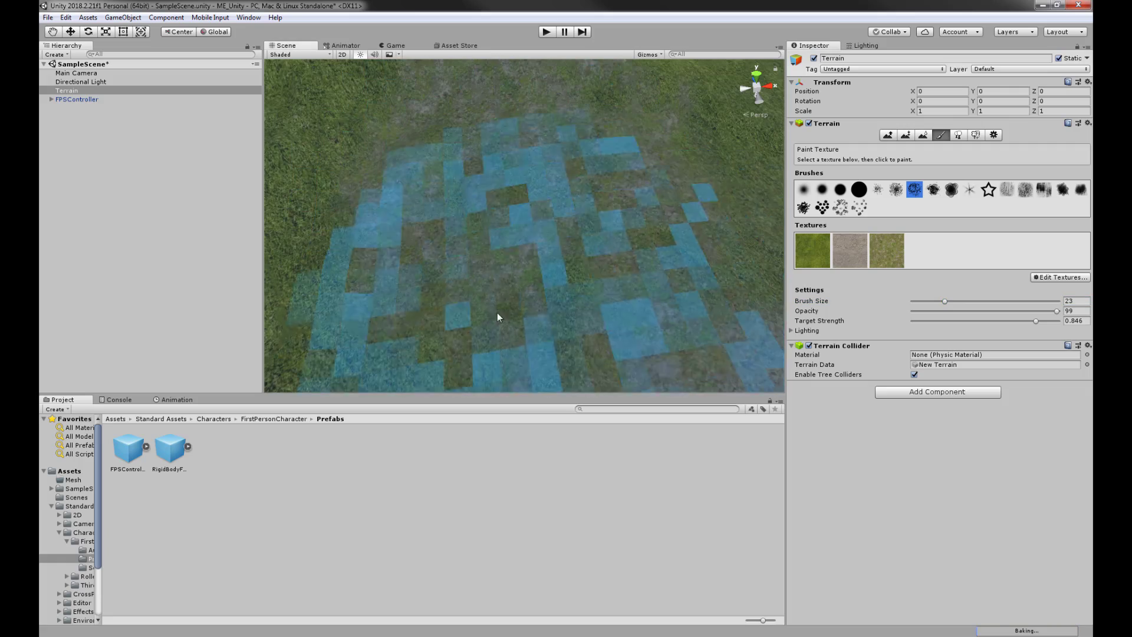
mouse_move(498, 317)
alt+mouse_down()
mouse_move(320, 309)
mouse_move(405, 295)
mouse_move(291, 293)
mouse_move(405, 292)
mouse_move(428, 231)
mouse_move(577, 276)
mouse_move(481, 255)
alt+mouse_up()
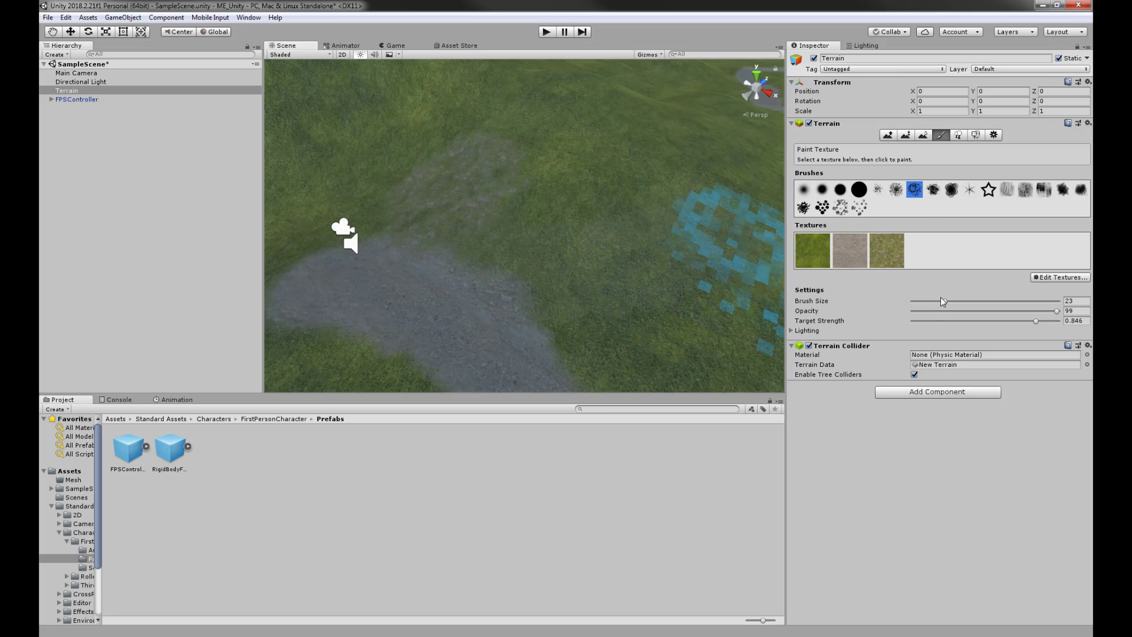
- Set brush size 10, opacity 35 and target strength about 0.5, then paint onto the grass
drag(942, 301, 925, 300)
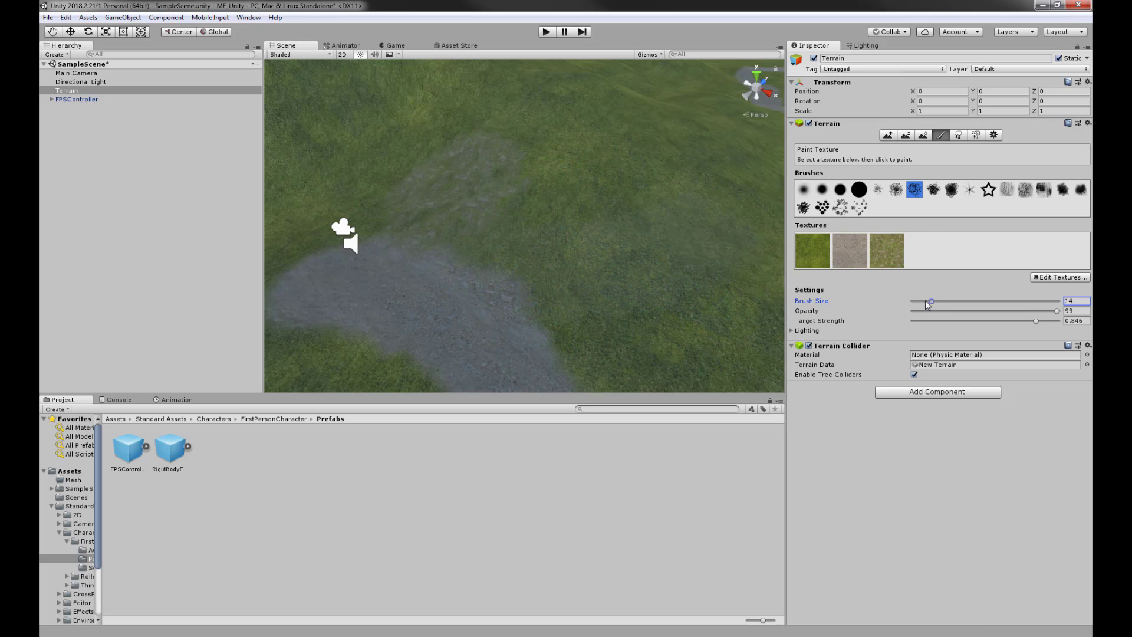
click(1024, 322)
drag(967, 317, 965, 316)
scroll(537, 302, up, 7)
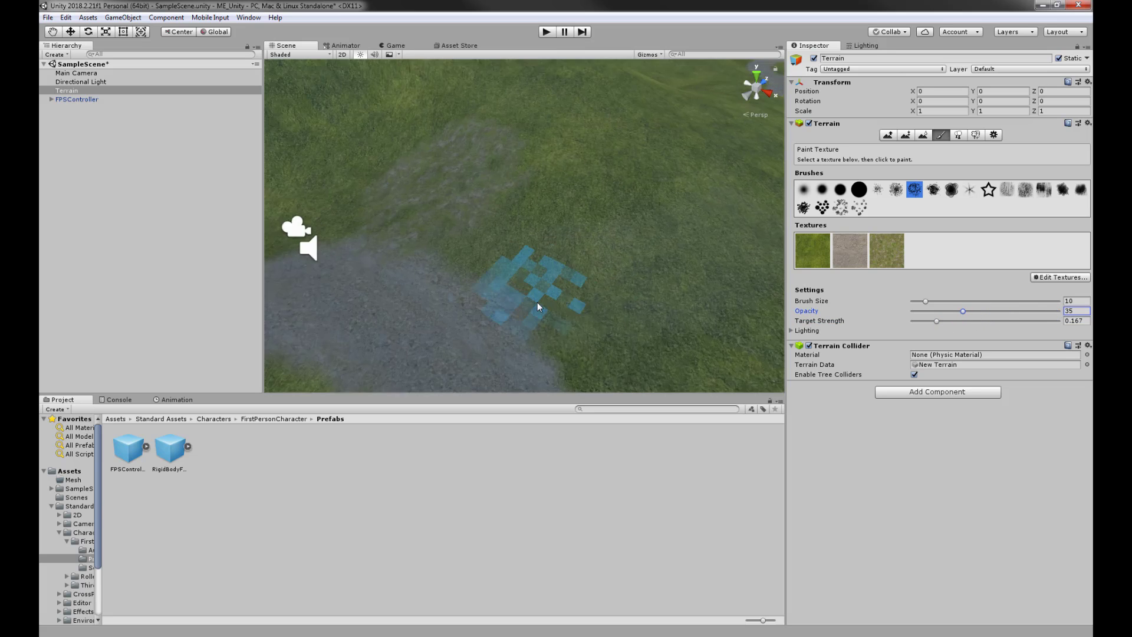
mouse_move(582, 289)
middle_down()
mouse_move(554, 258)
mouse_move(551, 277)
mouse_move(579, 222)
mouse_move(514, 231)
mouse_move(606, 267)
mouse_move(673, 217)
middle_up()
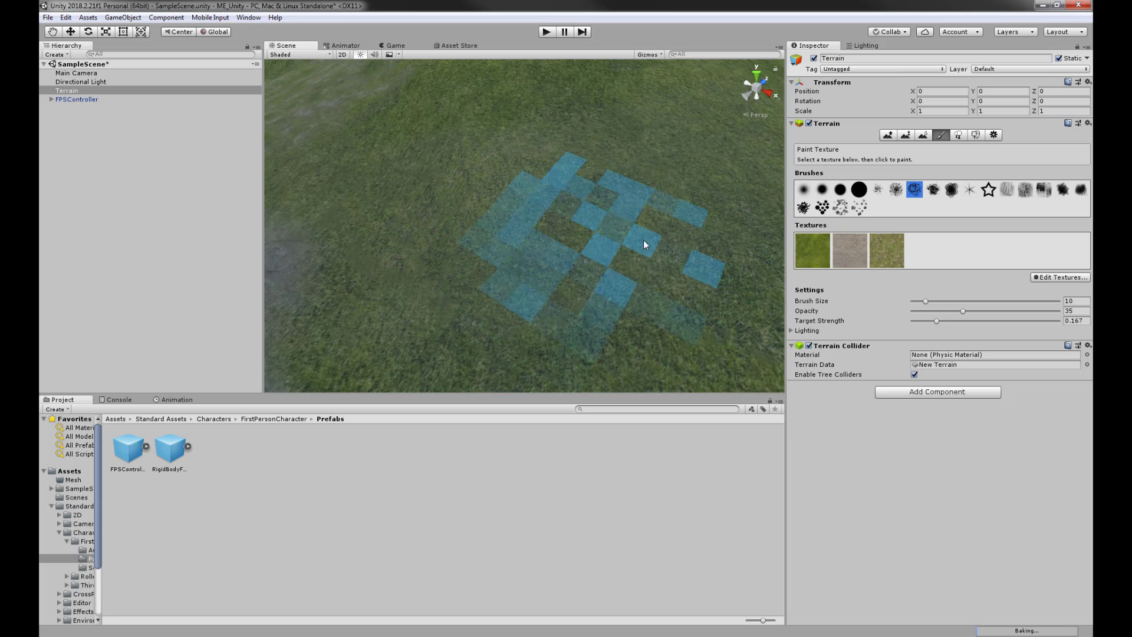
drag(936, 321, 986, 321)
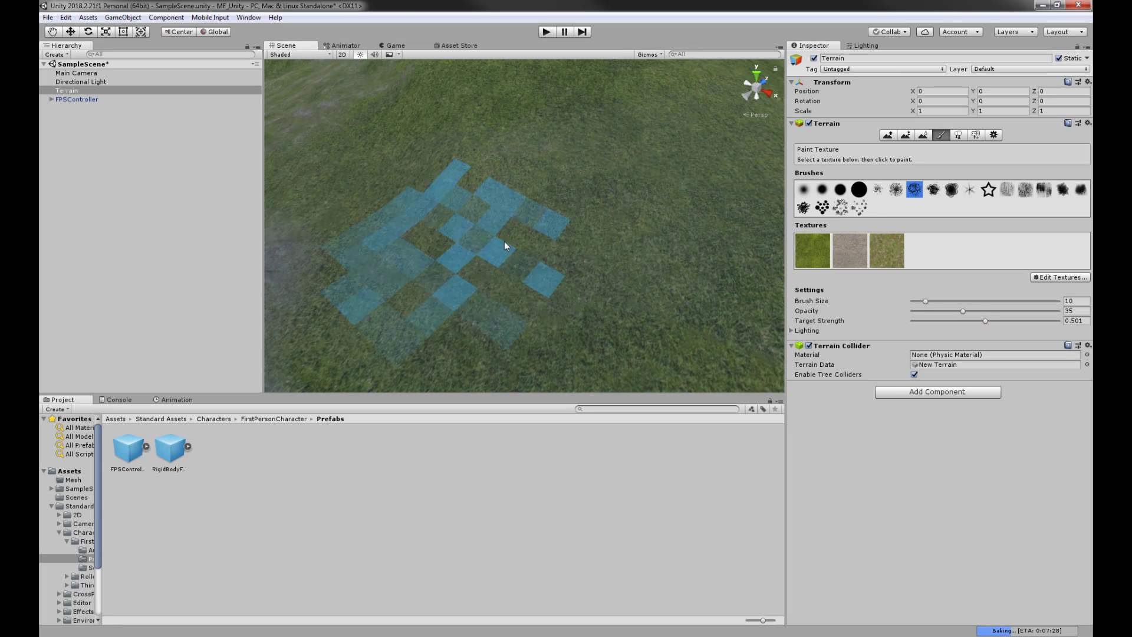
mouse_move(504, 242)
mouse_down()
mouse_move(653, 237)
mouse_move(599, 285)
mouse_move(453, 377)
mouse_up()
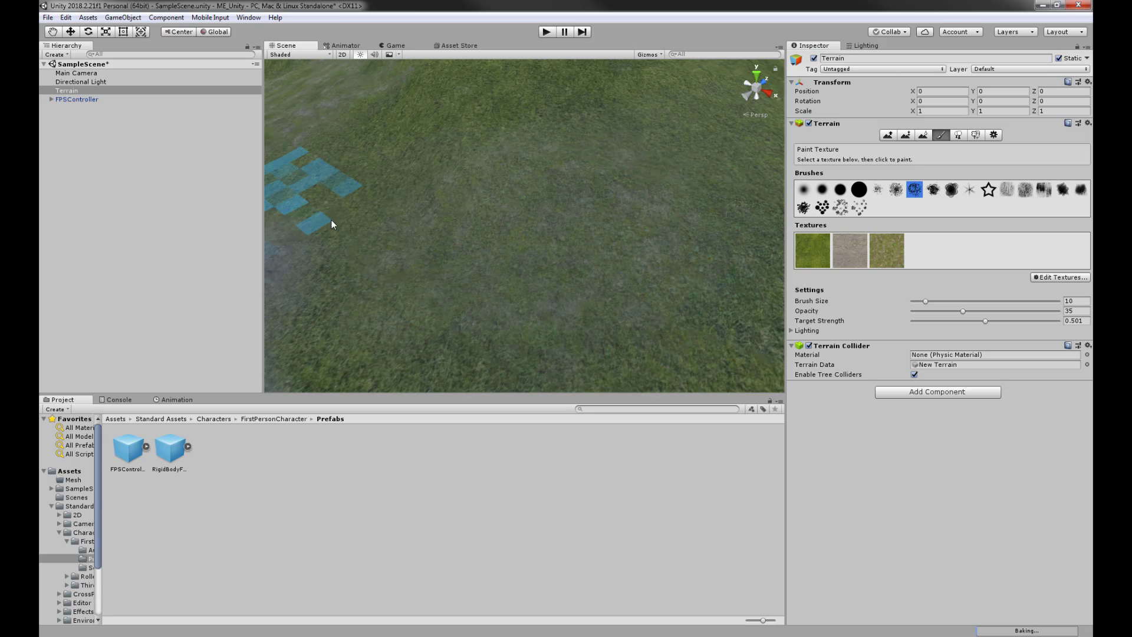
- Centre the path in view and blend duller grass beside it
alt+drag(331, 220, 460, 238)
middle_drag(460, 237, 297, 230)
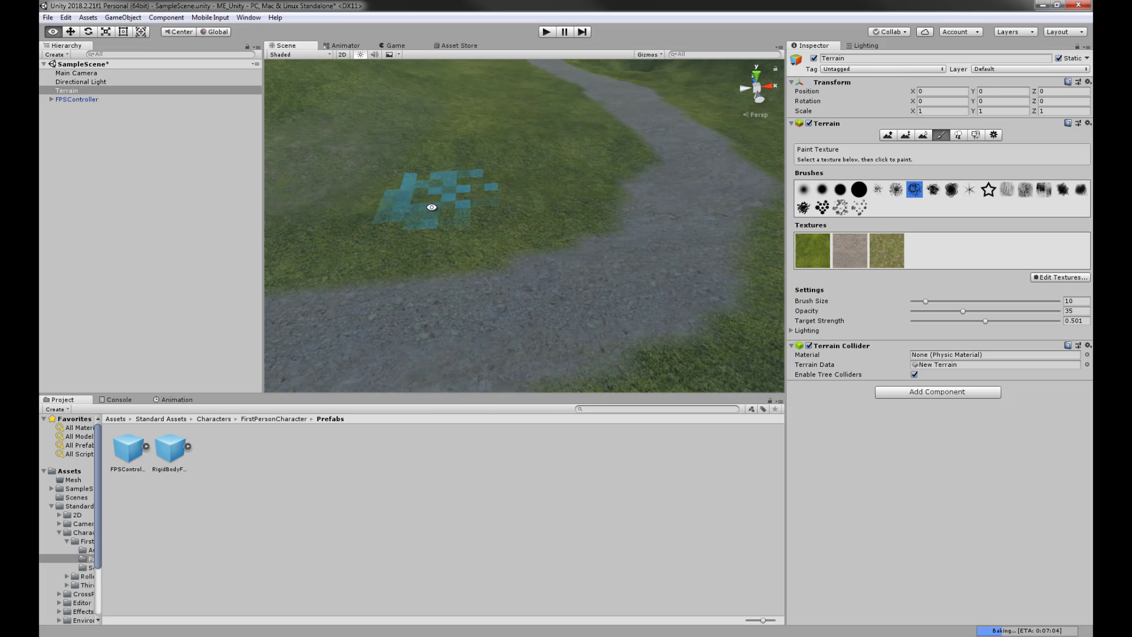
alt+drag(430, 207, 323, 255)
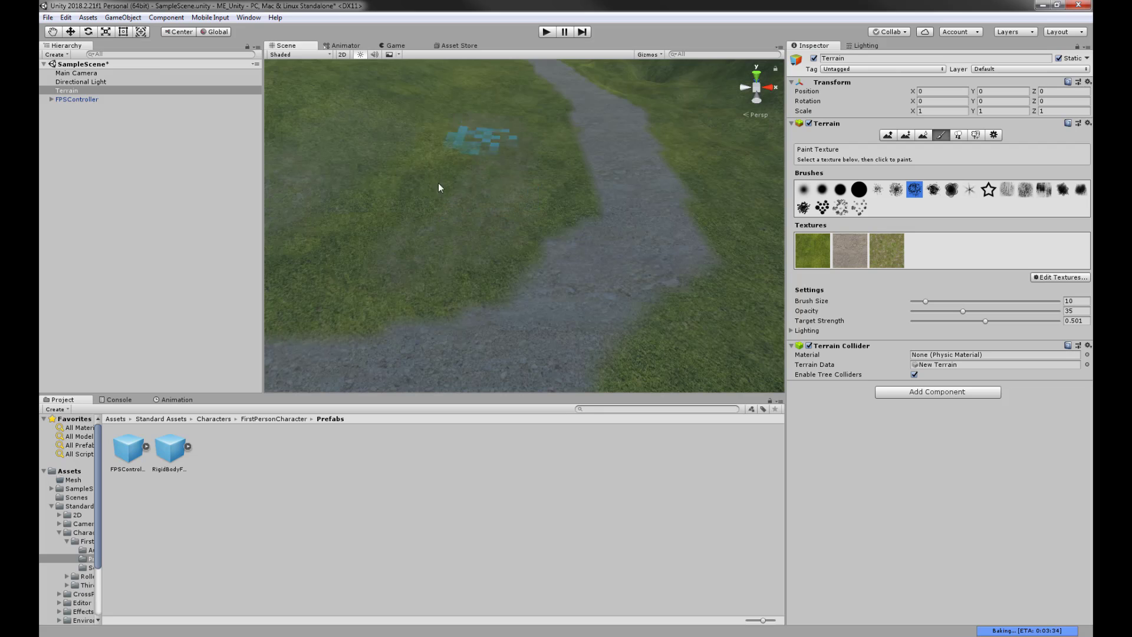
scroll(528, 167, down, 5)
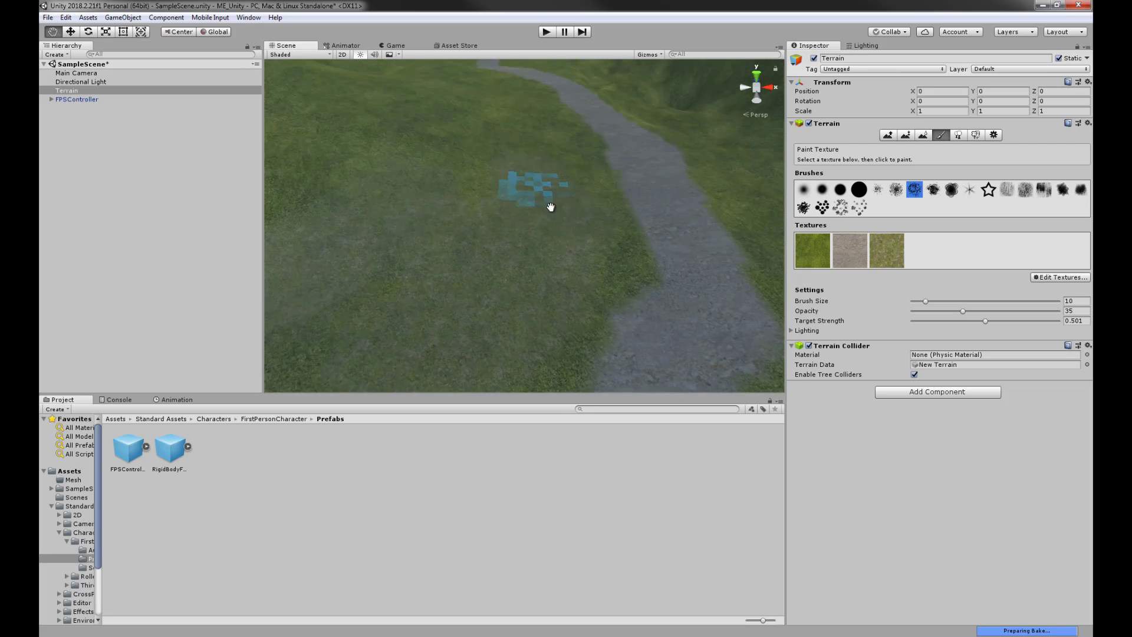
scroll(519, 254, down, 3)
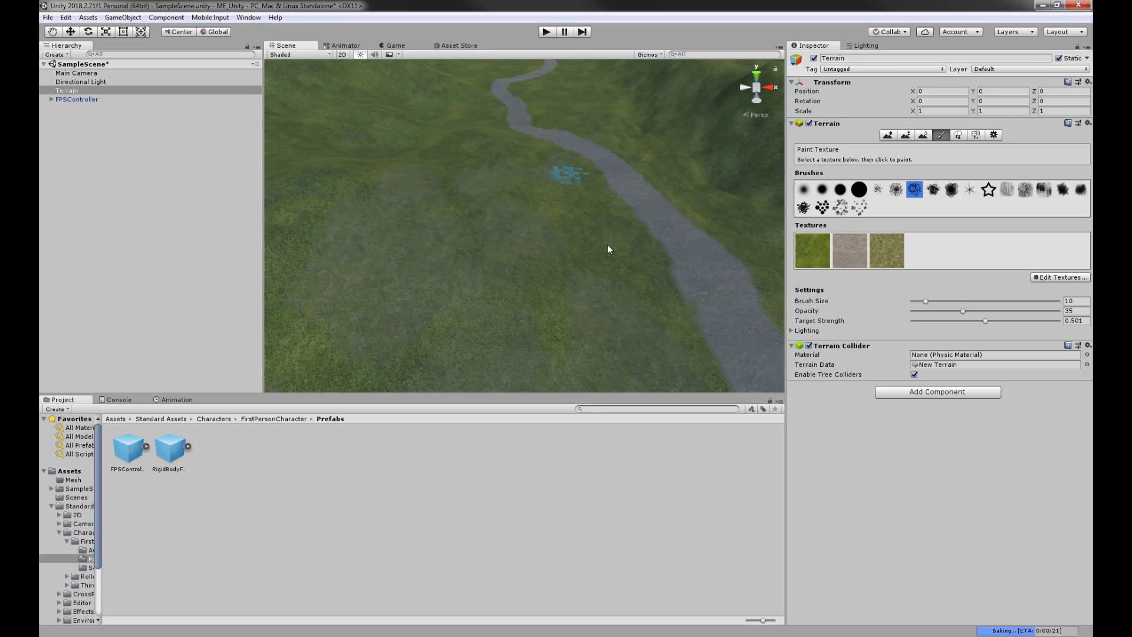
scroll(614, 265, up, 5)
scroll(563, 251, up, 3)
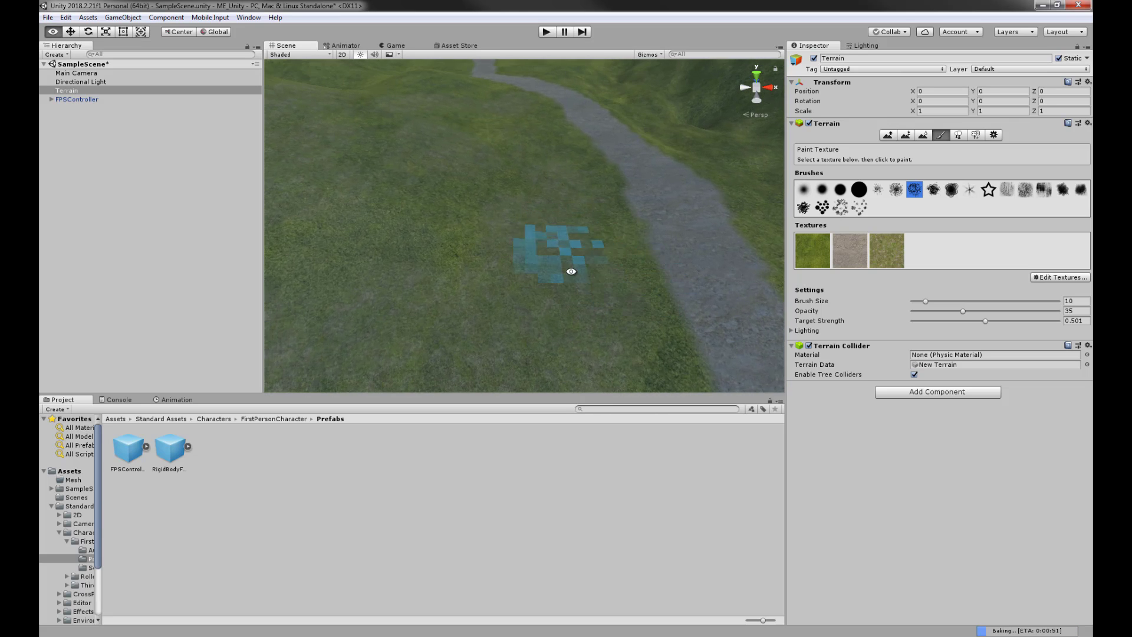
mouse_move(569, 270)
middle_down()
mouse_move(442, 154)
mouse_move(516, 189)
middle_up()
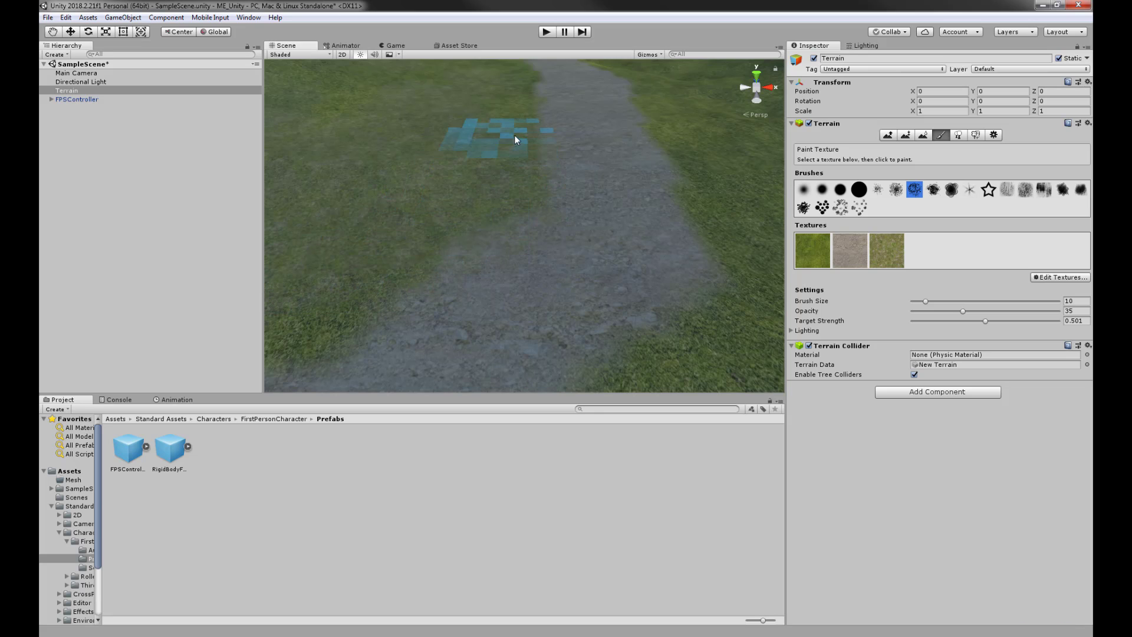
scroll(514, 137, down, 4)
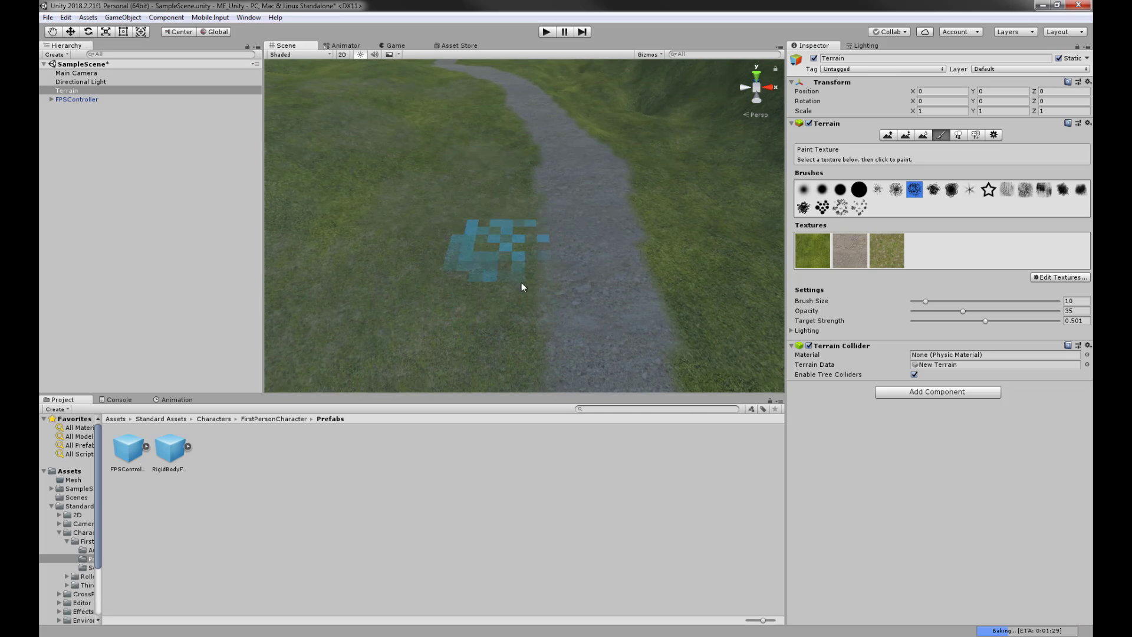
middle_drag(527, 313, 453, 237)
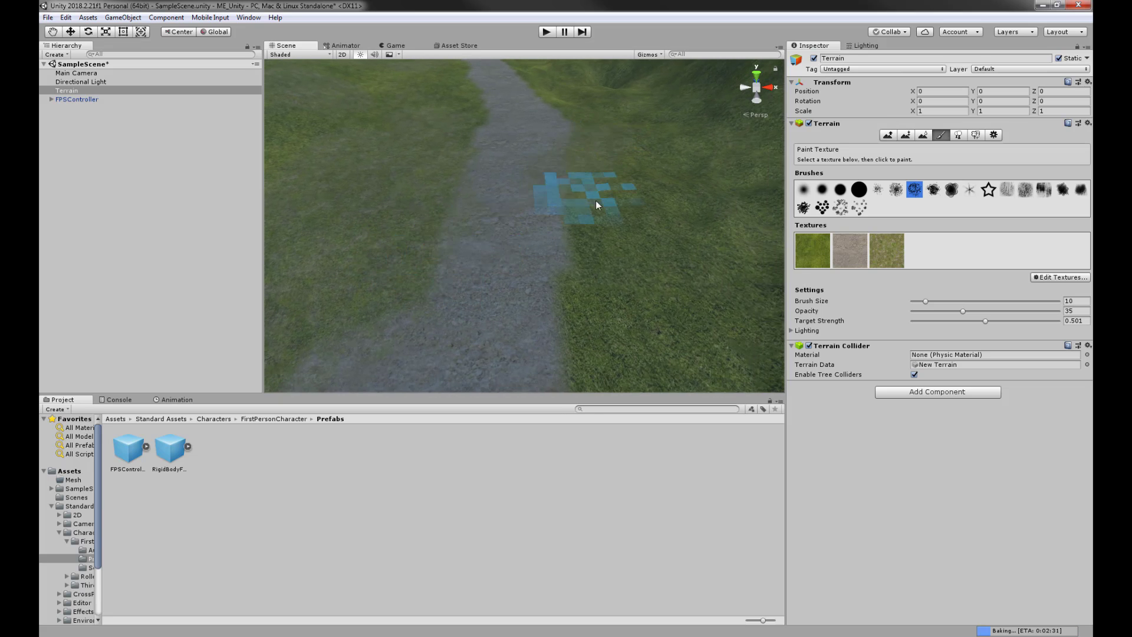
mouse_move(619, 295)
alt+mouse_down()
mouse_move(639, 162)
mouse_move(556, 206)
mouse_move(578, 278)
mouse_move(581, 207)
alt+mouse_up()
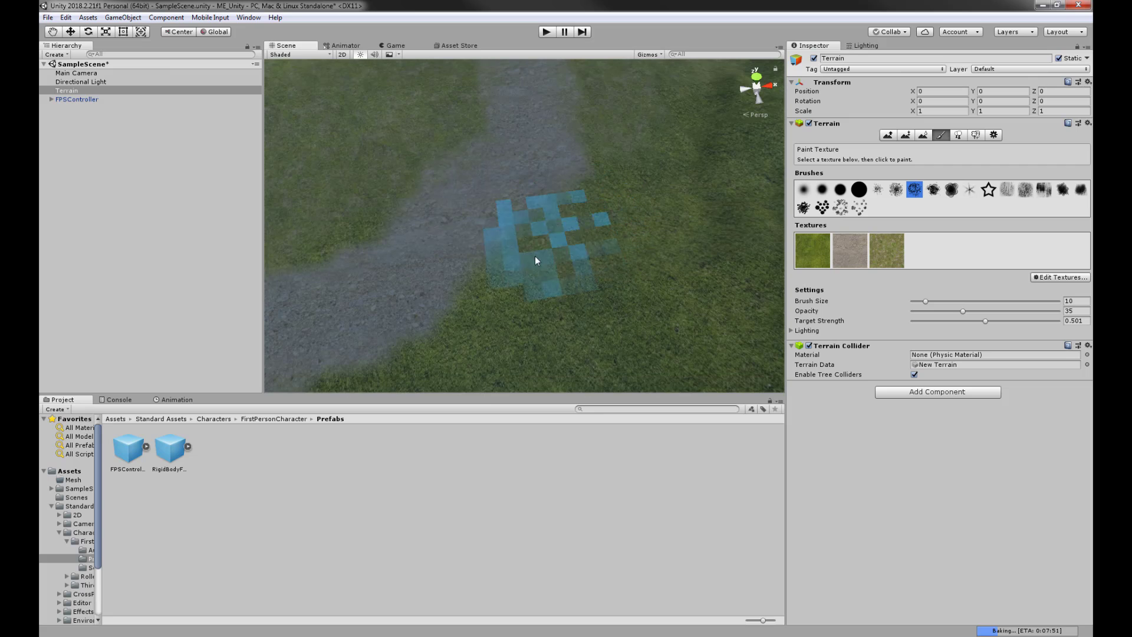
mouse_move(535, 255)
mouse_down()
mouse_move(485, 357)
mouse_move(720, 193)
mouse_move(612, 298)
mouse_move(543, 283)
mouse_move(586, 222)
mouse_move(572, 218)
mouse_up()
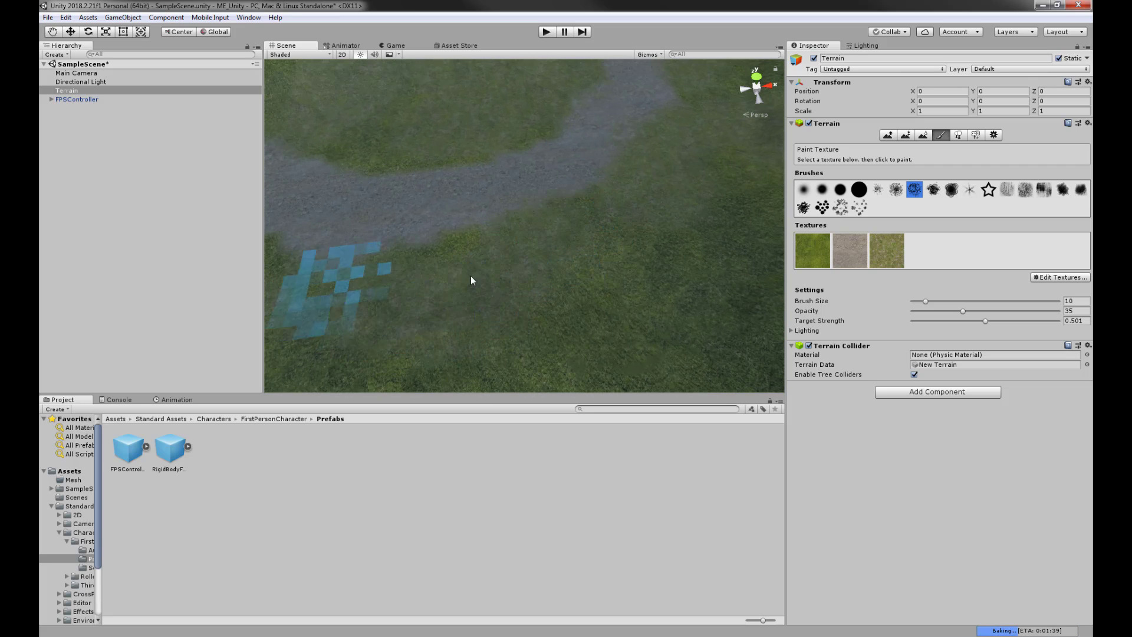
- Paint duller grass along the path's lower edge and look along the terrain ridge
mouse_move(646, 215)
middle_down()
mouse_move(501, 260)
mouse_move(461, 248)
middle_up()
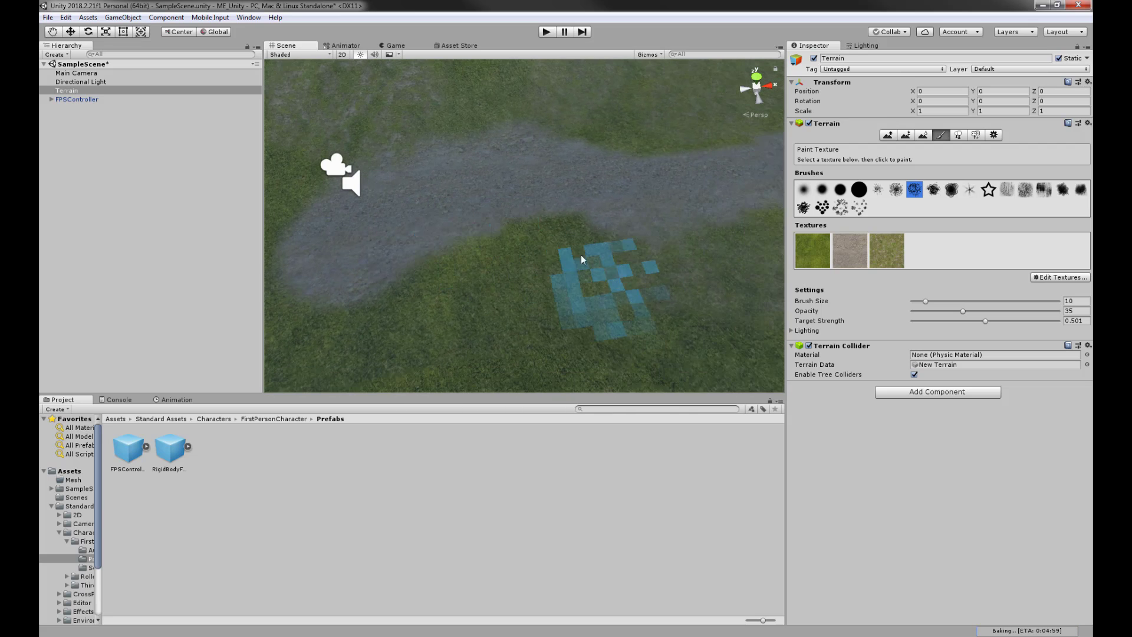
mouse_move(582, 258)
mouse_down()
mouse_move(412, 338)
mouse_move(281, 295)
mouse_up()
middle_drag(352, 268, 540, 268)
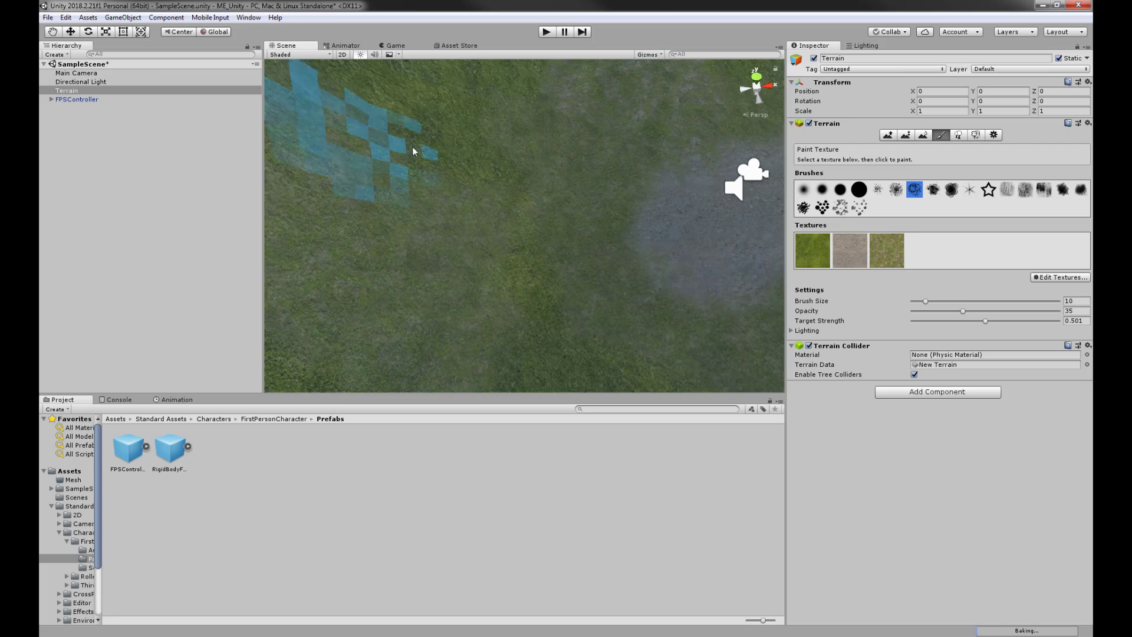
scroll(649, 301, down, 6)
mouse_move(575, 288)
alt+mouse_down()
mouse_move(348, 229)
mouse_move(420, 263)
mouse_move(495, 227)
alt+mouse_up()
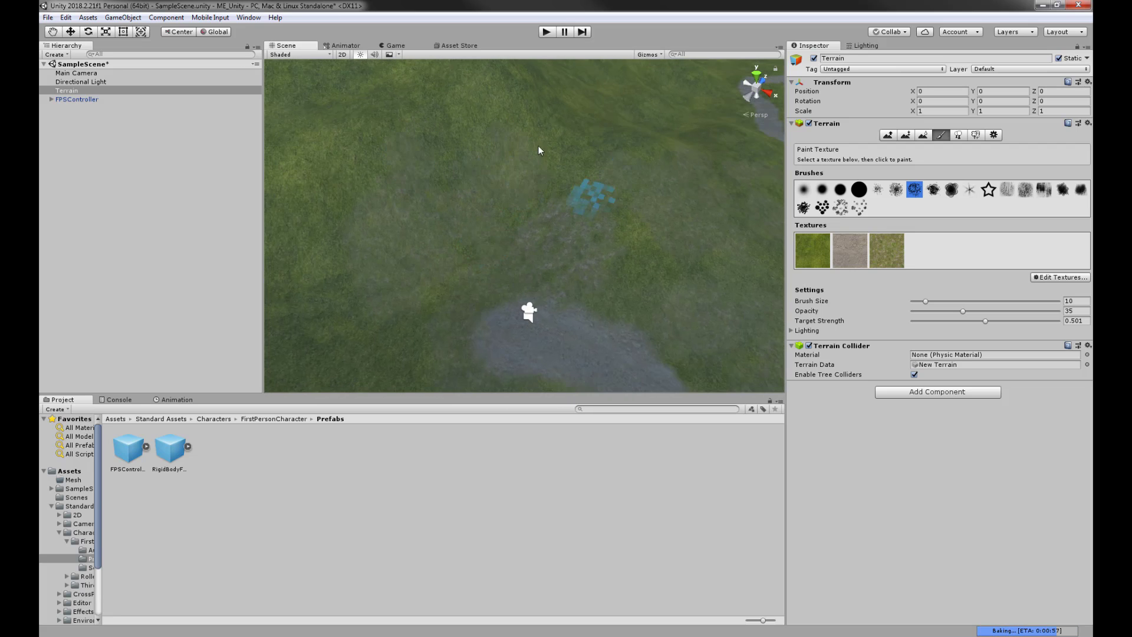
mouse_move(526, 253)
middle_down()
mouse_move(367, 205)
mouse_move(500, 219)
mouse_move(616, 271)
middle_up()
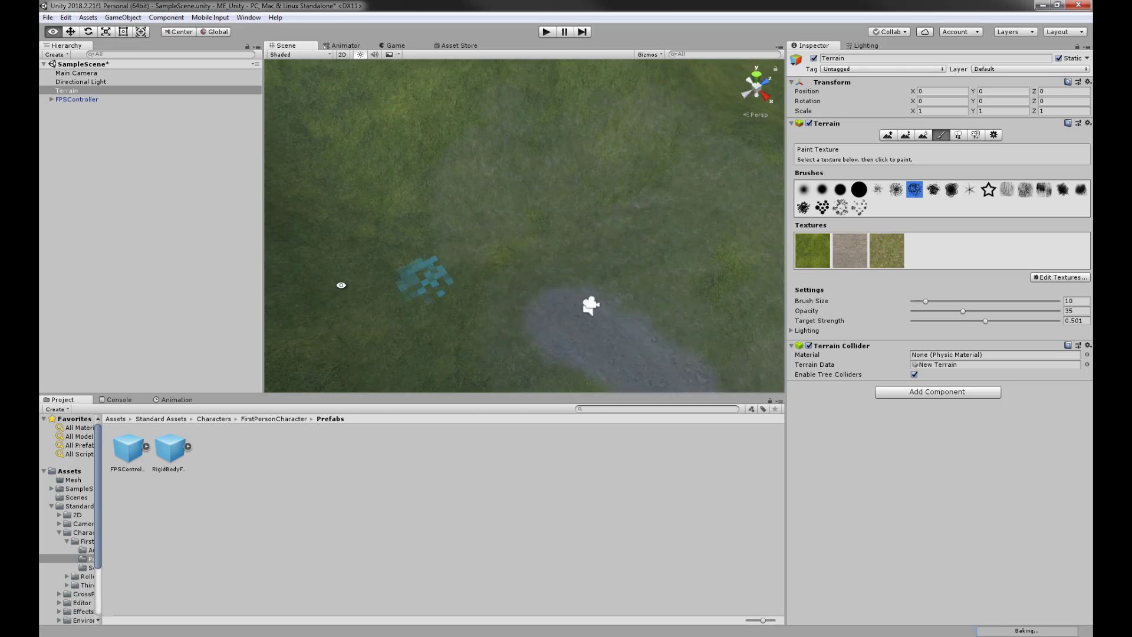
alt+drag(341, 283, 520, 281)
middle_drag(521, 281, 678, 311)
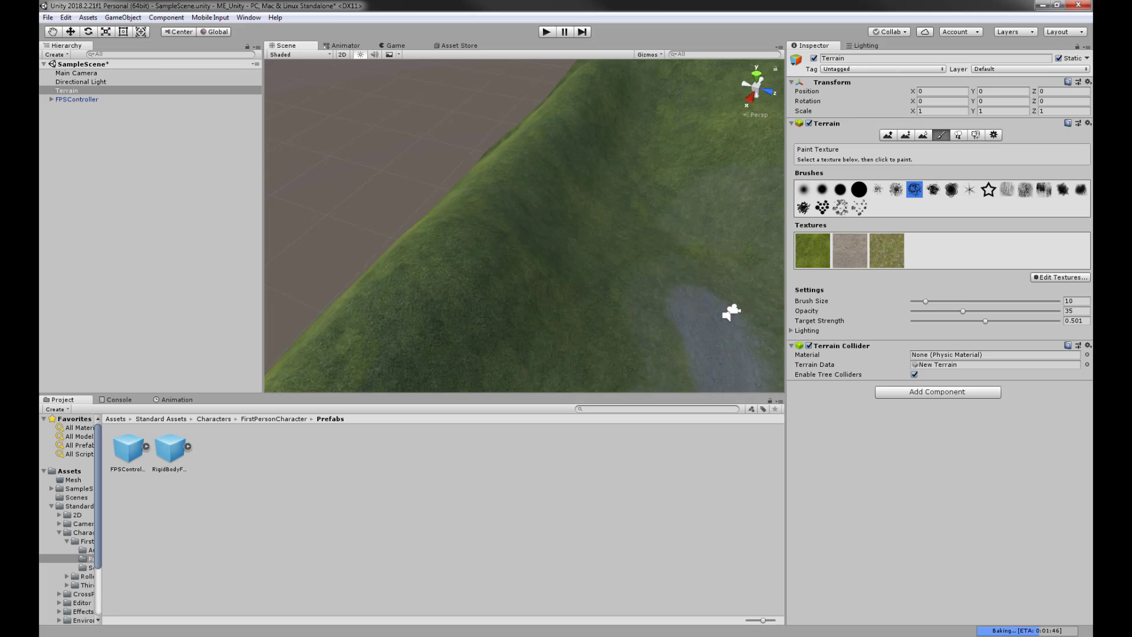
alt+drag(670, 254, 550, 232)
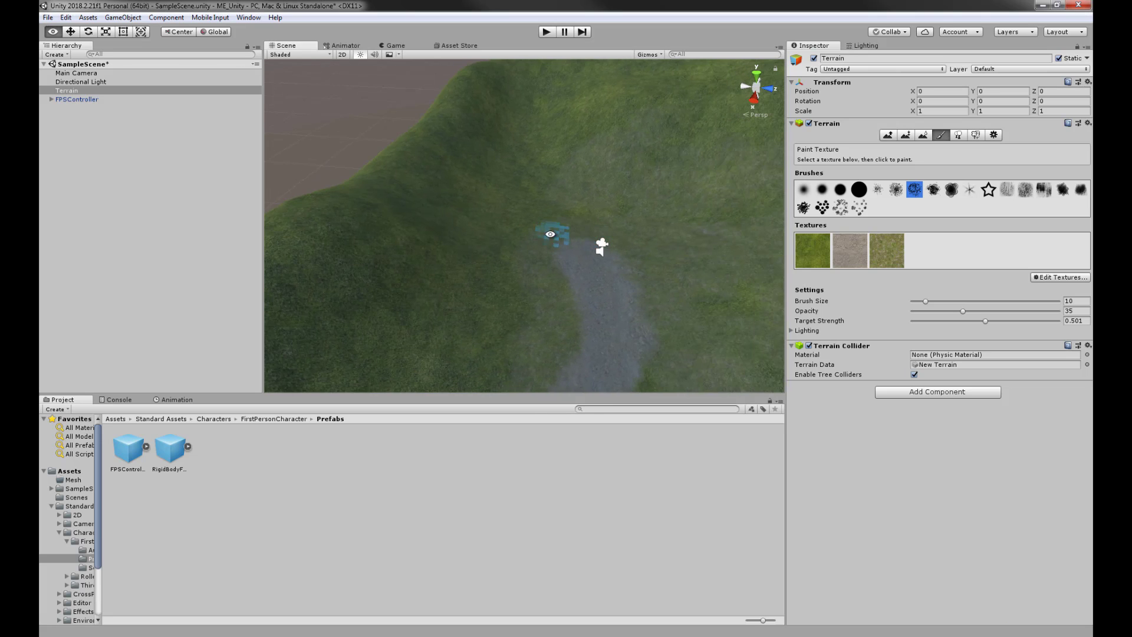
- Start a new terrain texture and pick rock_d as its albedo image
click(1053, 277)
click(1042, 285)
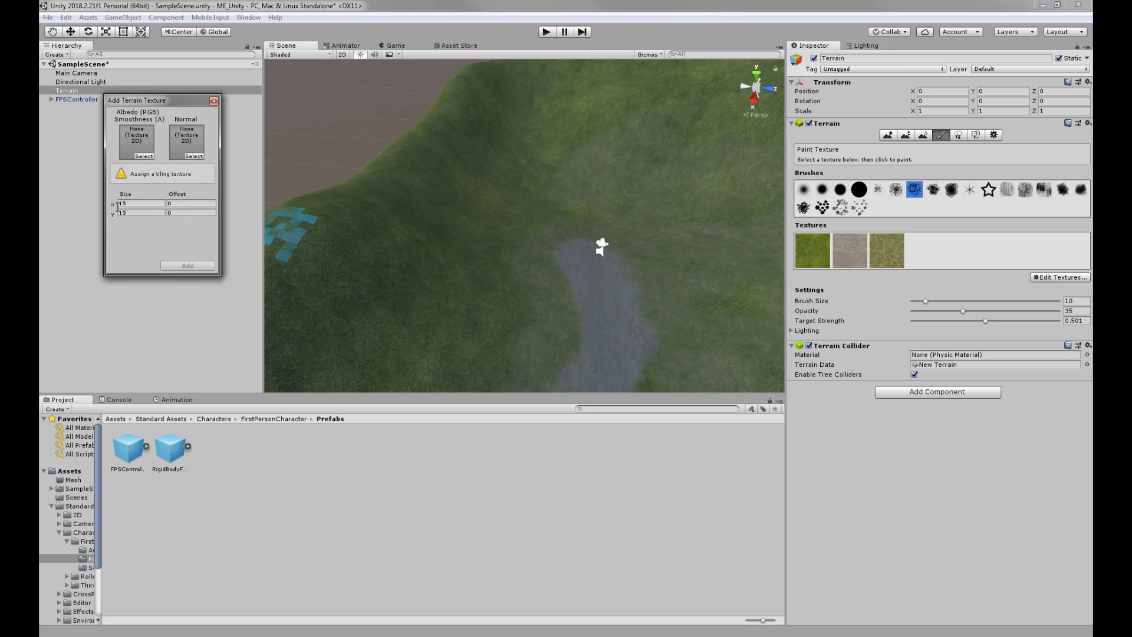
click(144, 156)
scroll(389, 358, down, 10)
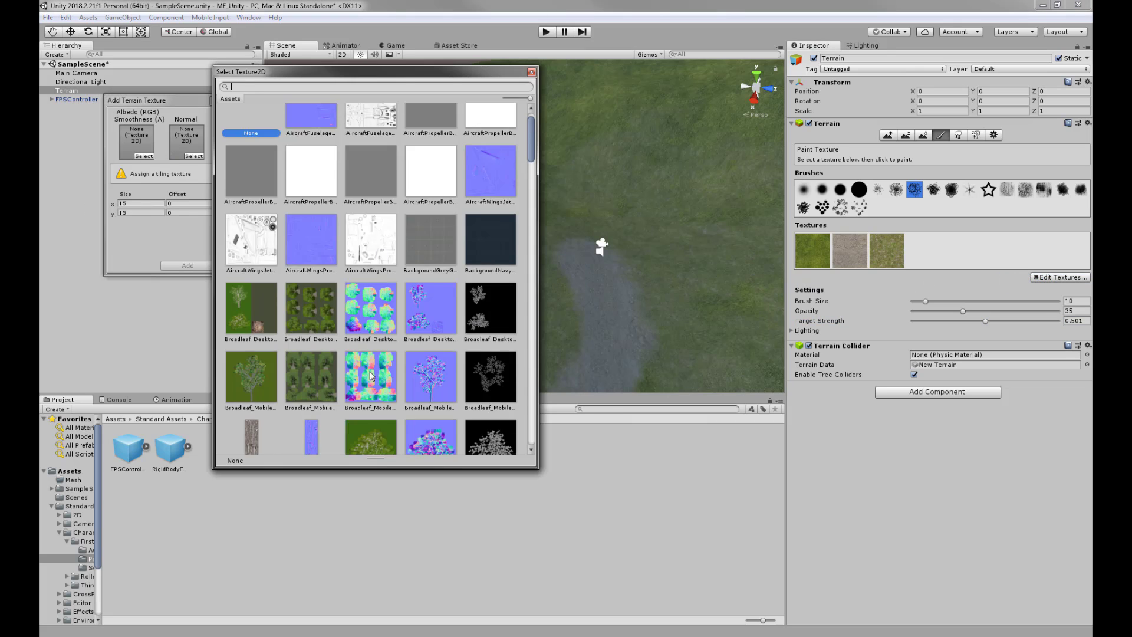
scroll(396, 359, down, 10)
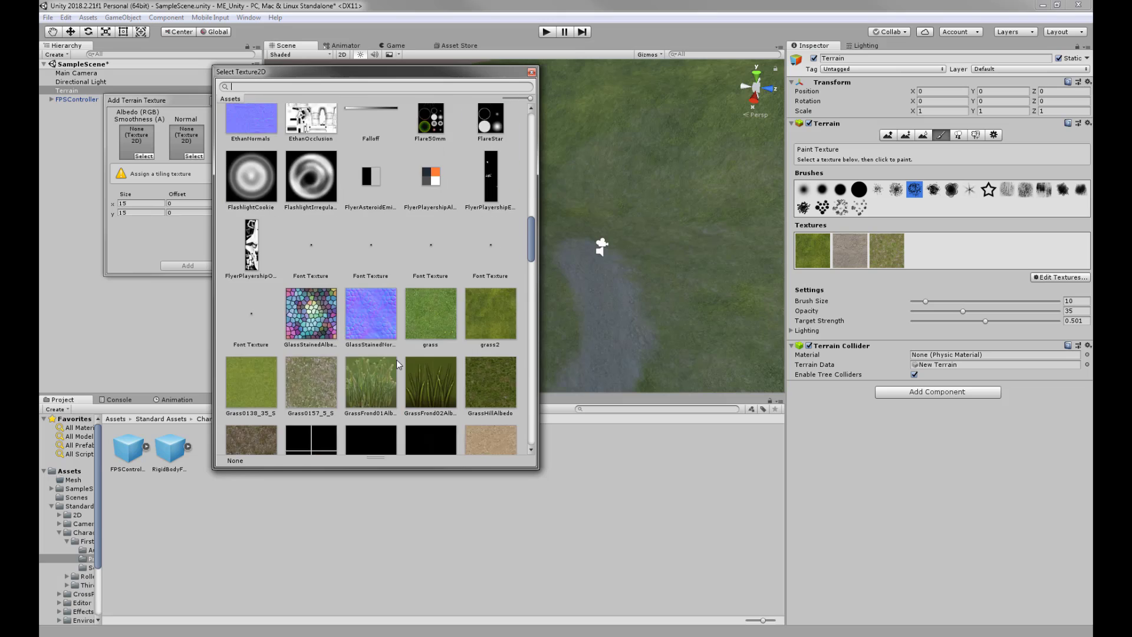
scroll(365, 340, down, 10)
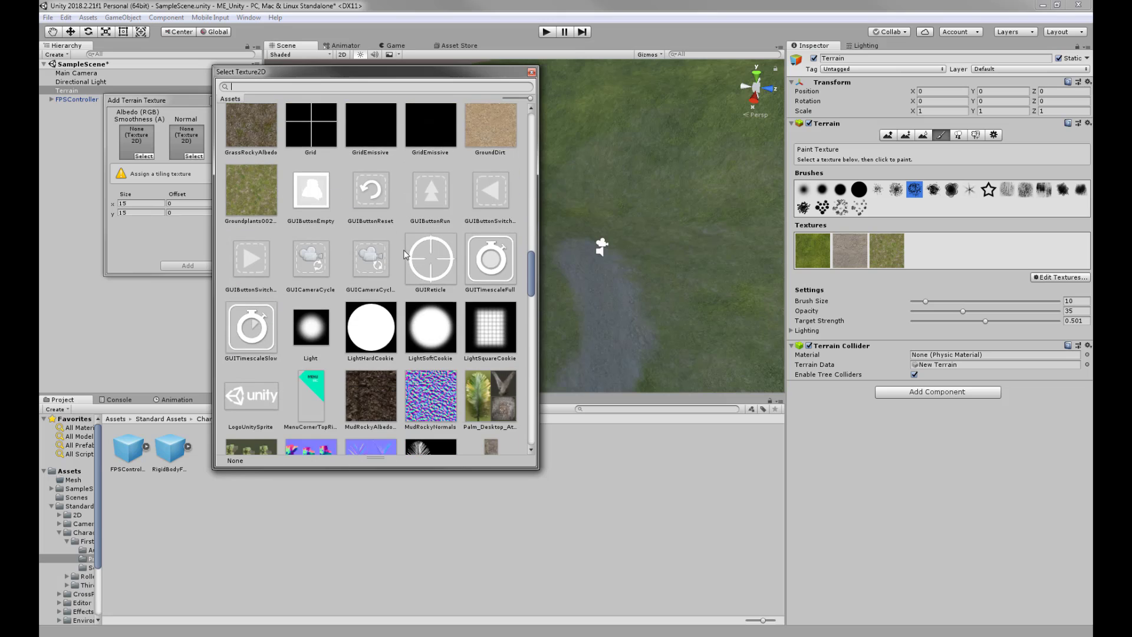
scroll(442, 309, down, 5)
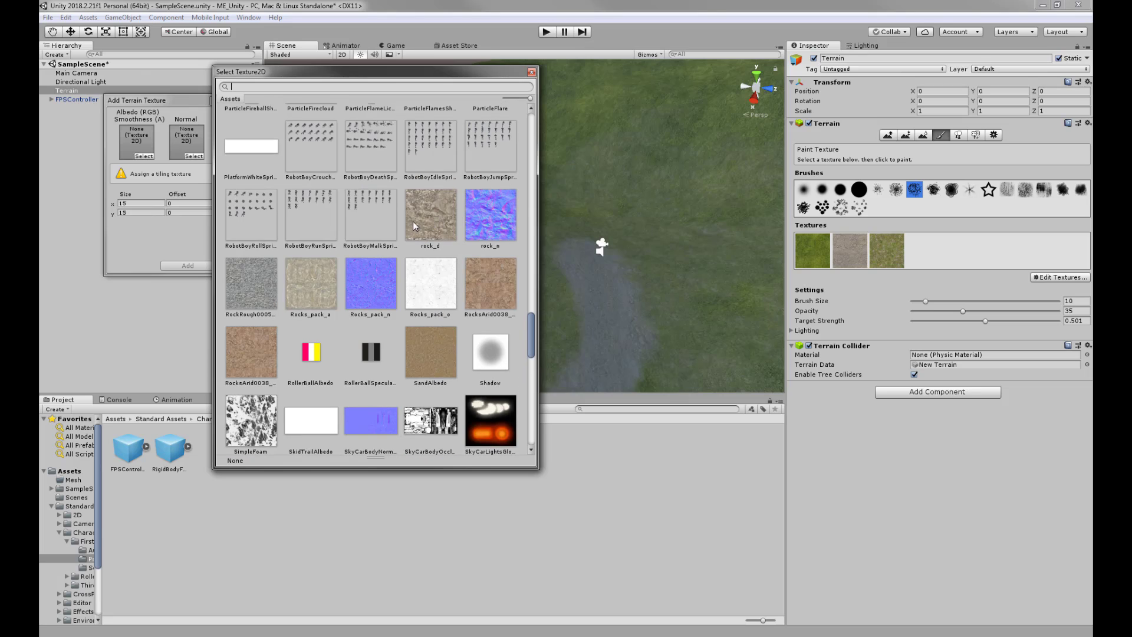
click(420, 221)
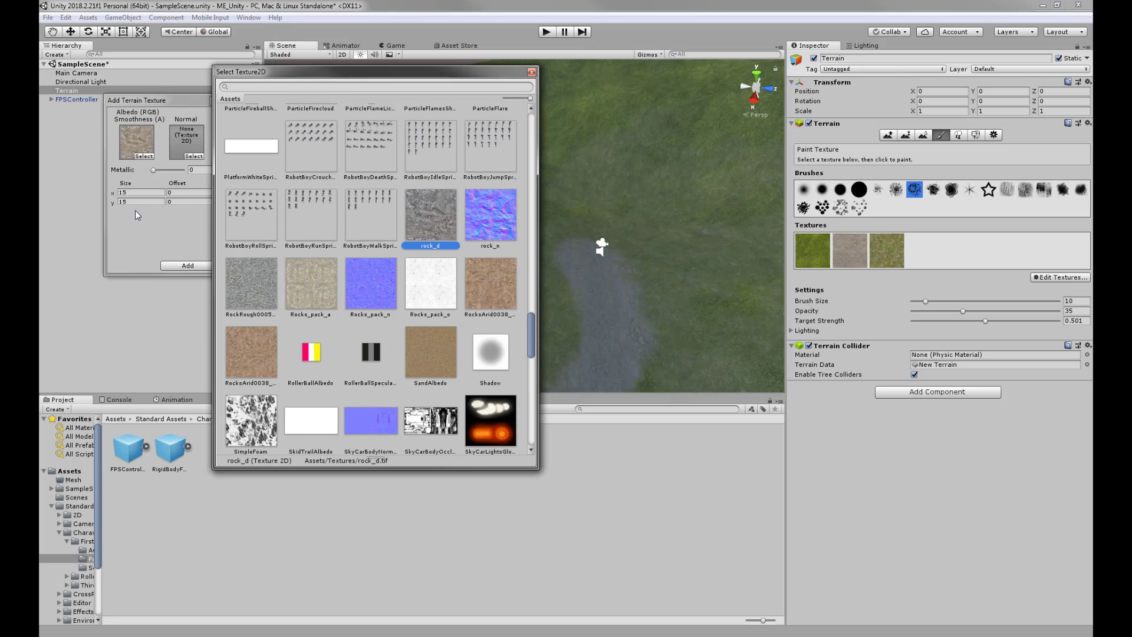
click(189, 142)
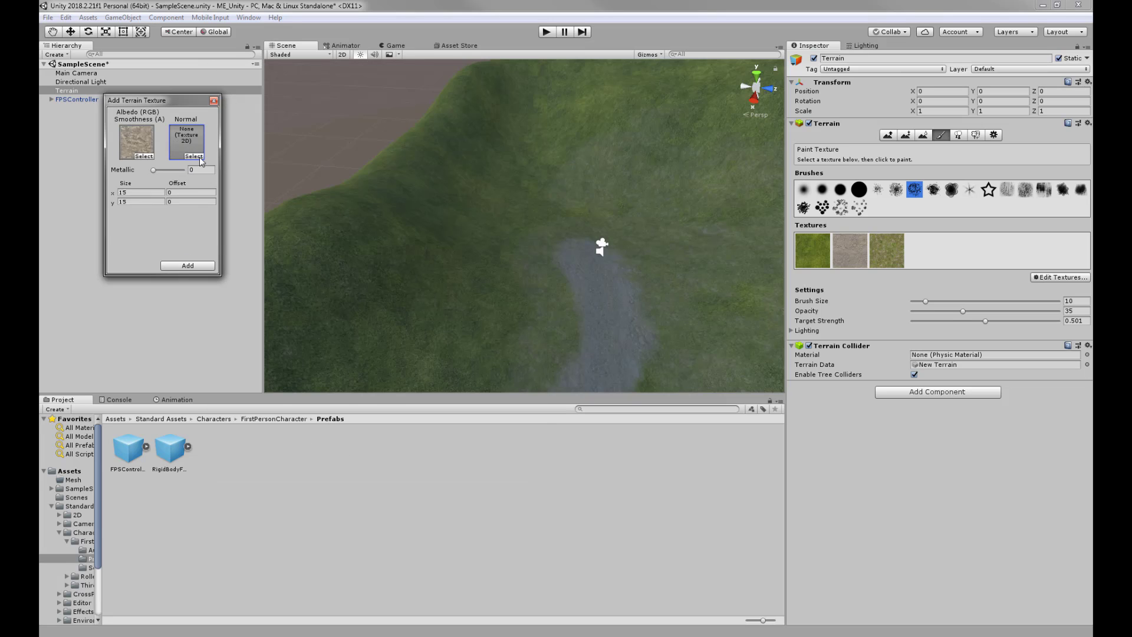
- Set rock_n as the normal map and add the rock texture to the terrain
click(194, 157)
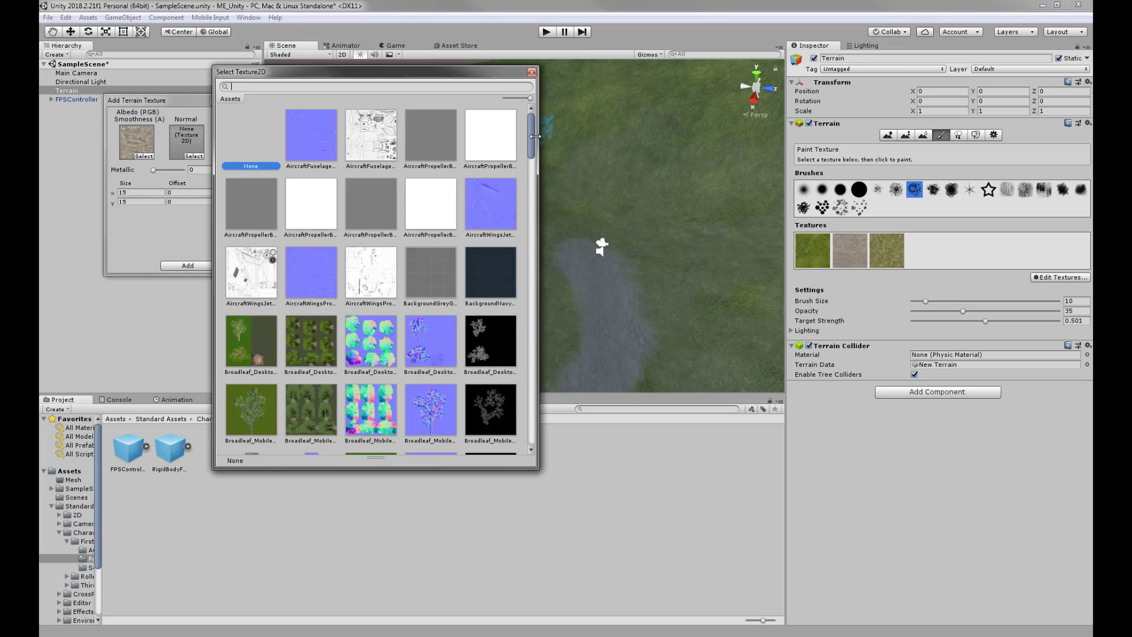
drag(534, 136, 535, 335)
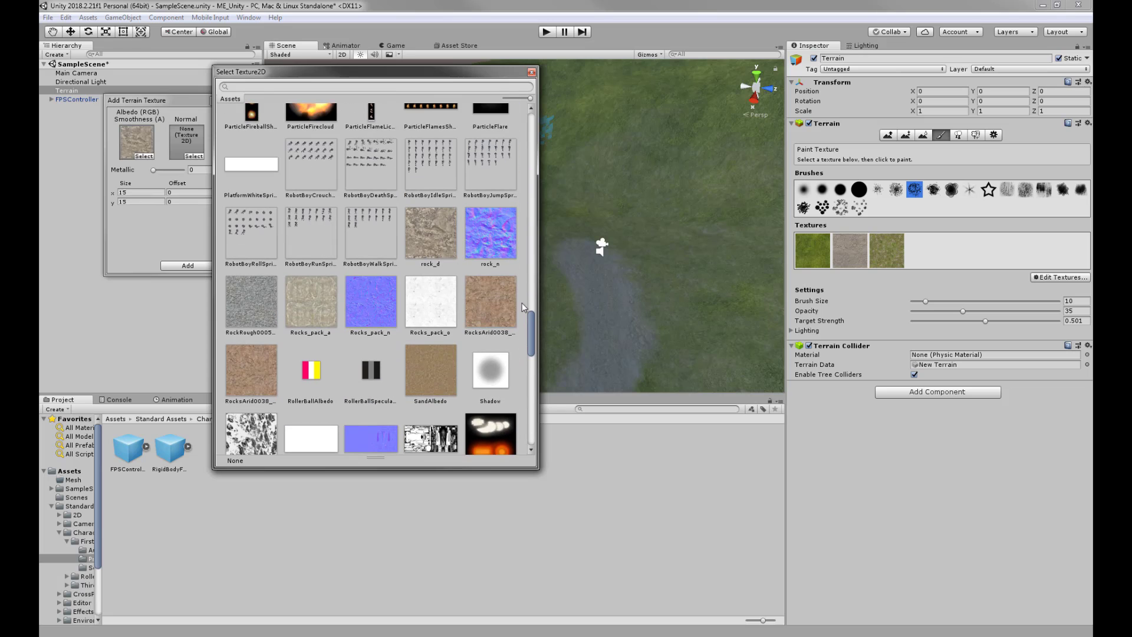
click(488, 242)
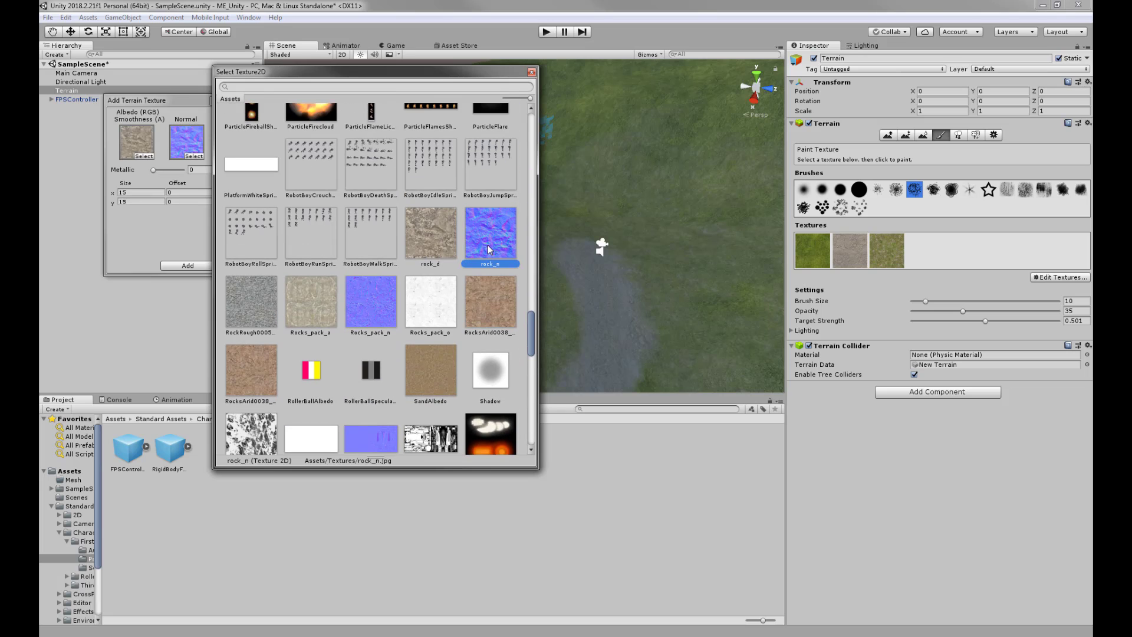
click(186, 270)
- Raise target strength to 1 and paint a rock patch on the grassy hillside
middle_drag(630, 169, 513, 286)
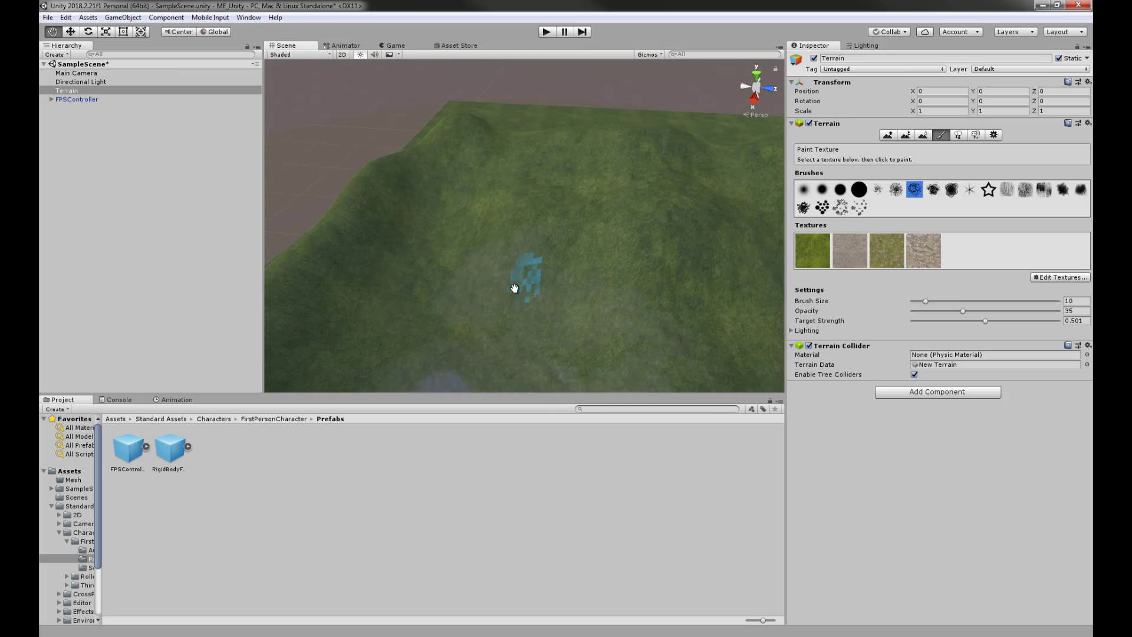
alt+drag(513, 286, 590, 254)
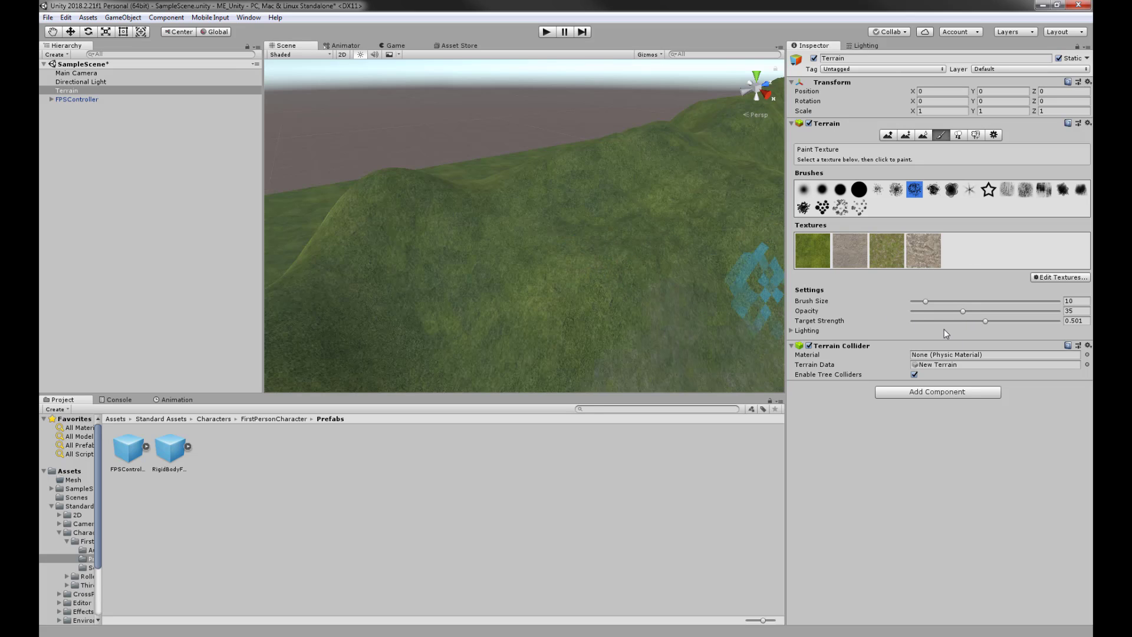
drag(988, 324, 1041, 329)
mouse_move(494, 271)
mouse_down()
mouse_move(546, 248)
mouse_move(556, 280)
mouse_up()
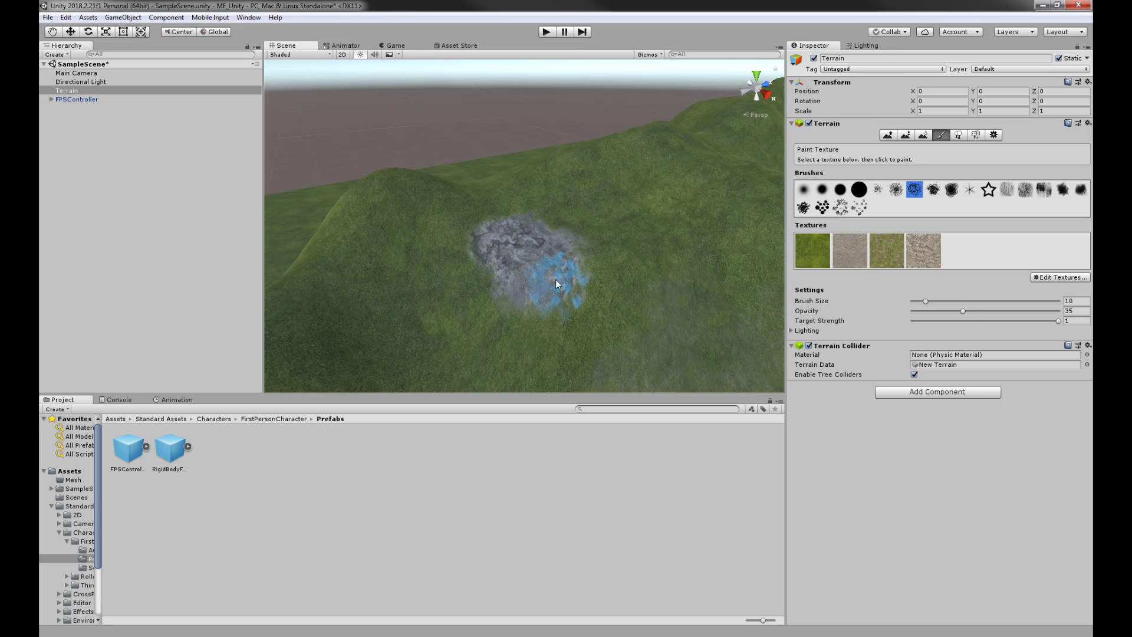
mouse_move(586, 240)
mouse_down()
mouse_move(500, 200)
mouse_move(478, 225)
mouse_up()
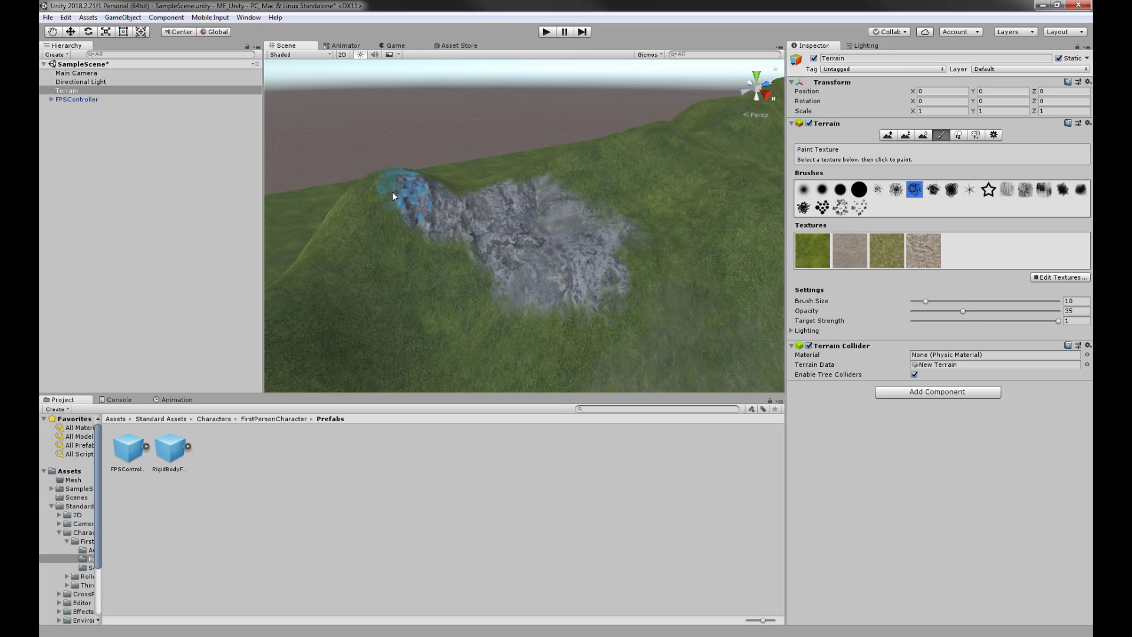
- Spread the rock across the left hill slope and the outcrop's left edge
drag(341, 225, 427, 266)
alt+drag(427, 265, 637, 303)
alt+drag(494, 321, 573, 289)
mouse_move(571, 241)
mouse_down()
mouse_move(679, 284)
mouse_move(500, 245)
mouse_move(539, 268)
mouse_up()
mouse_move(515, 202)
mouse_down()
mouse_move(463, 230)
mouse_move(451, 260)
mouse_up()
alt+drag(578, 259, 440, 234)
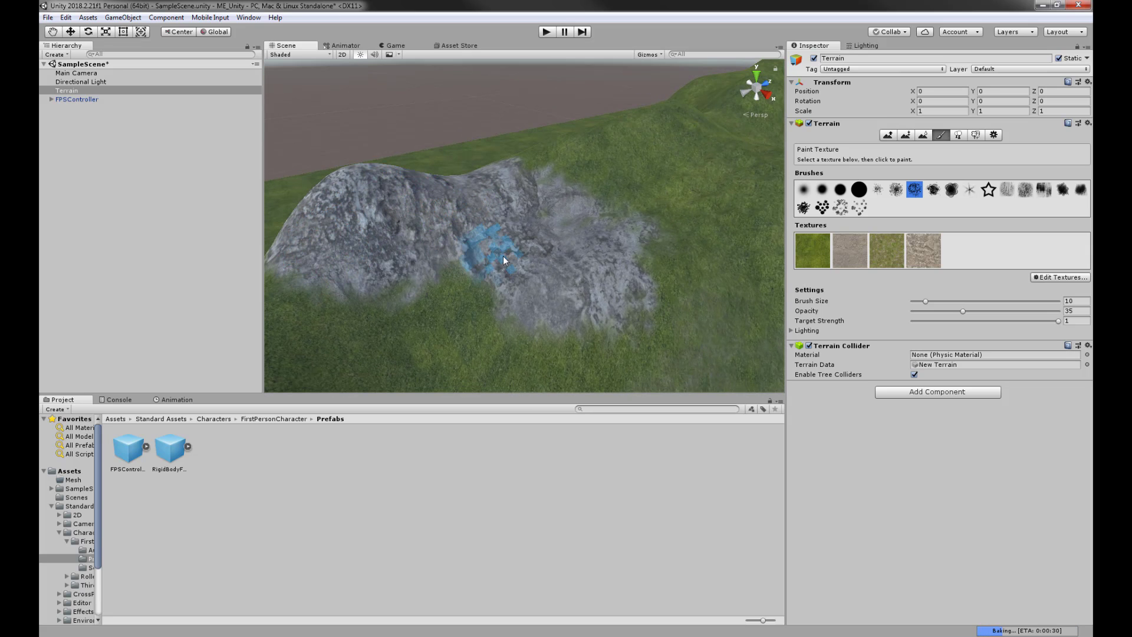
alt+drag(550, 204, 476, 267)
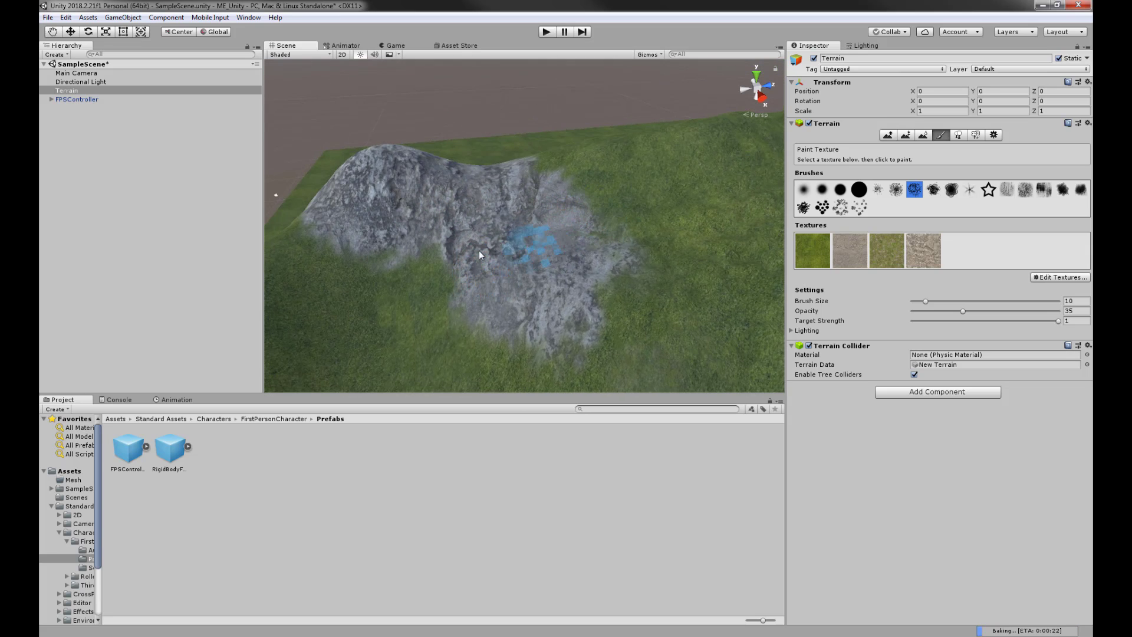
alt+drag(442, 189, 619, 245)
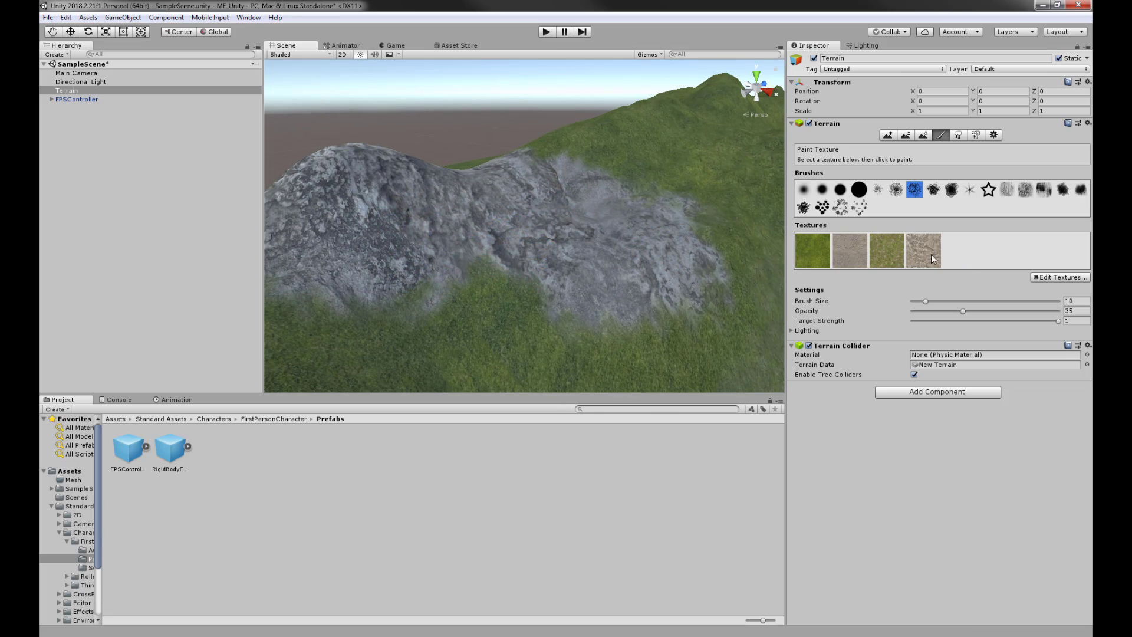
- Change the rock texture's tile size to 5 by 5 and apply it
click(1060, 277)
click(1043, 294)
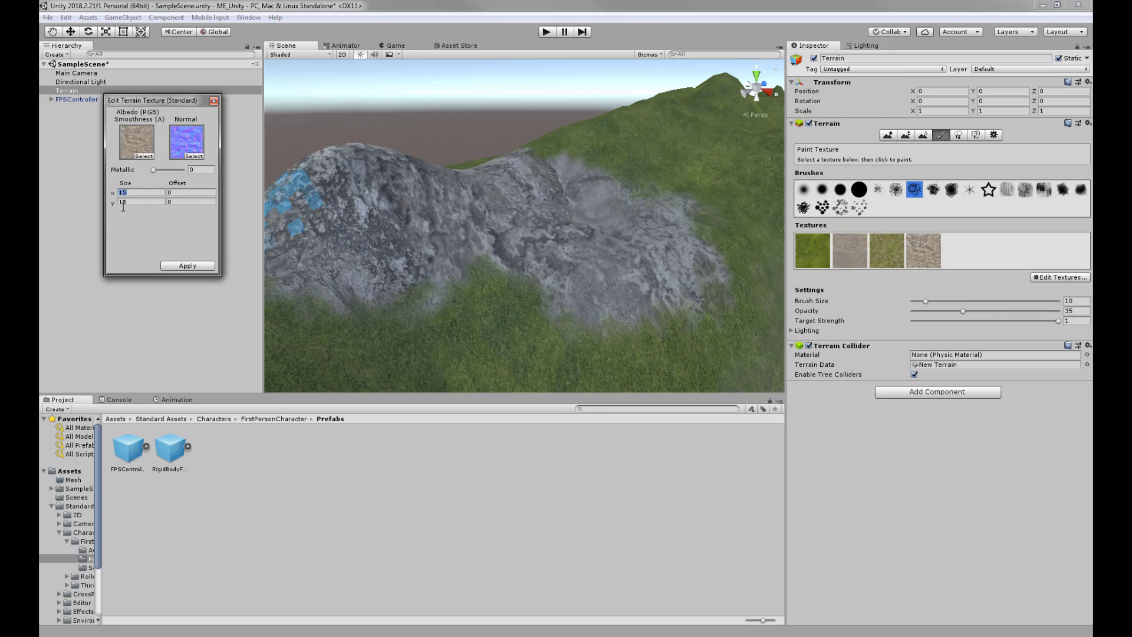
key(BackSpace)
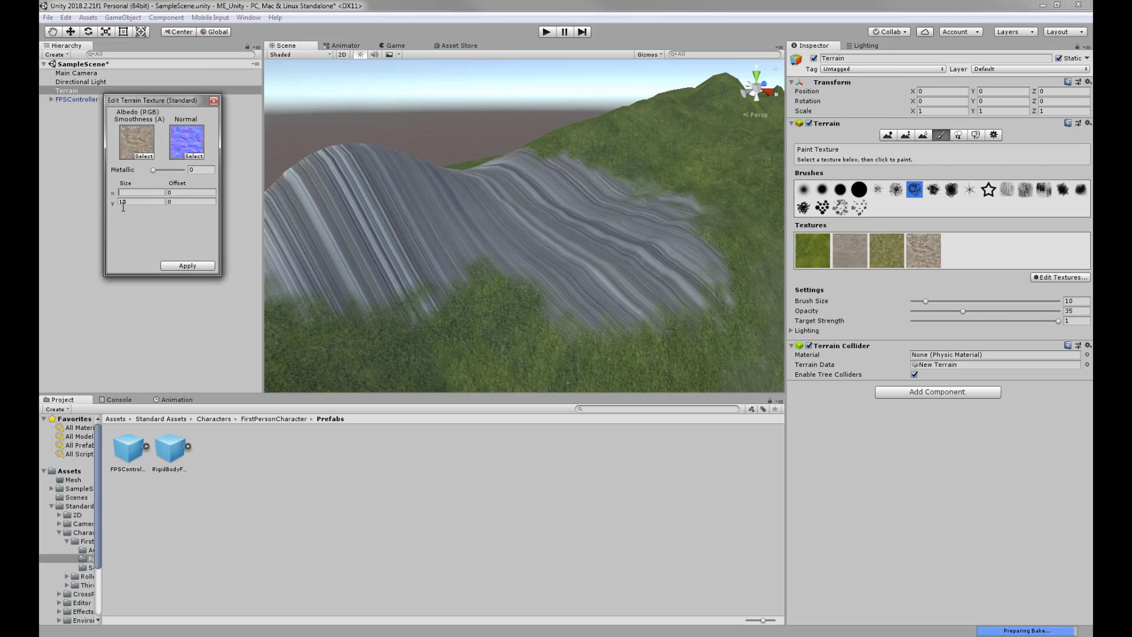
text(3)
key(Tab)
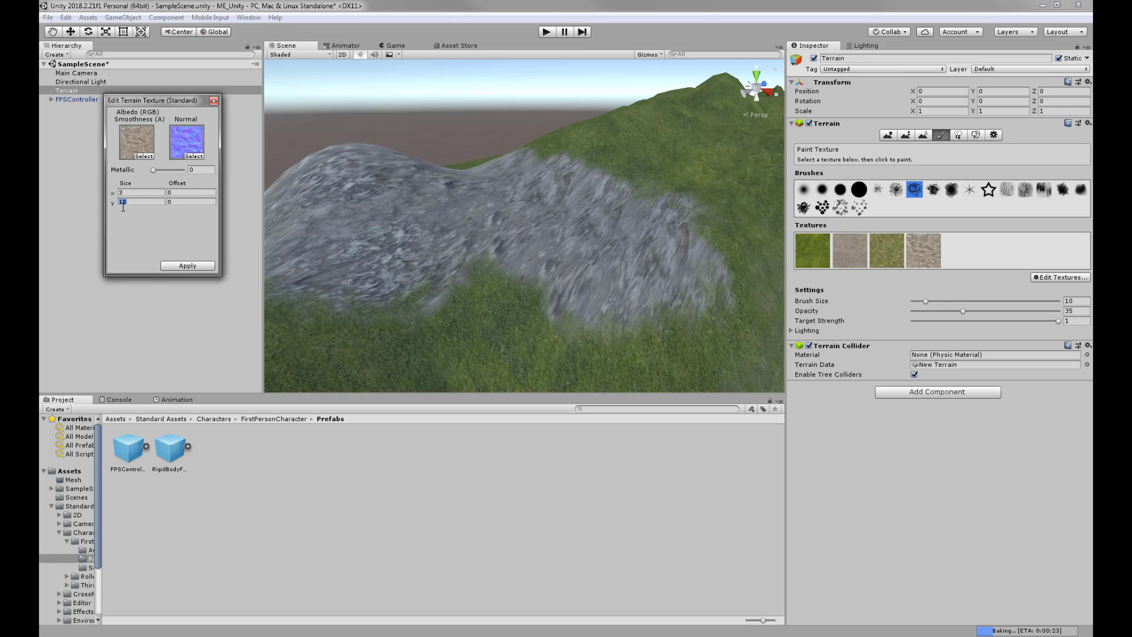
text(3)
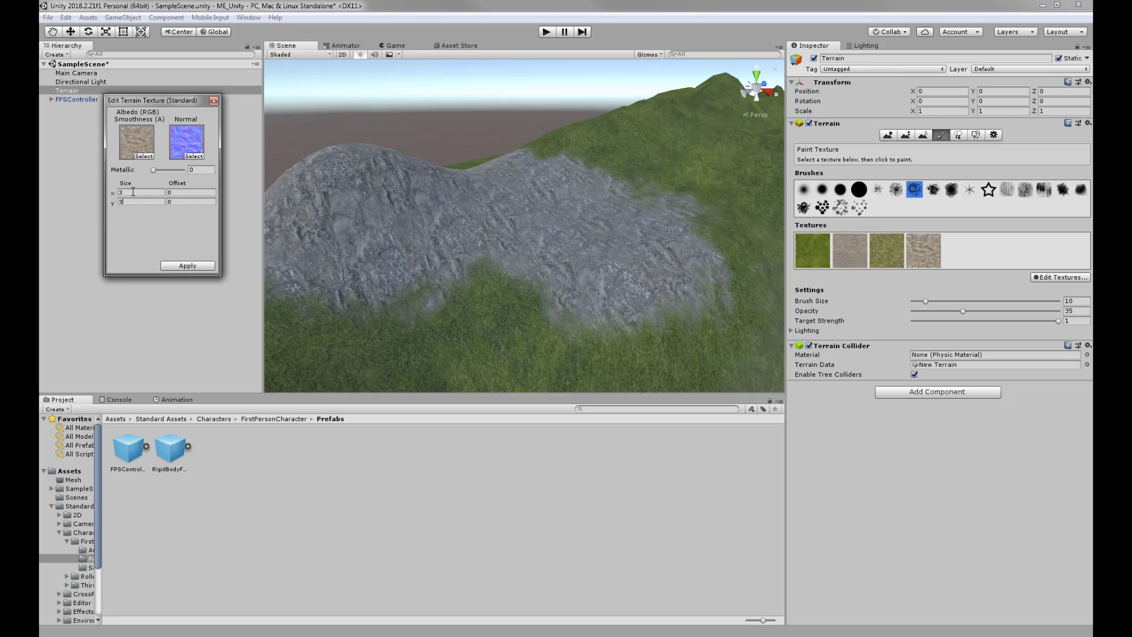
text(5)
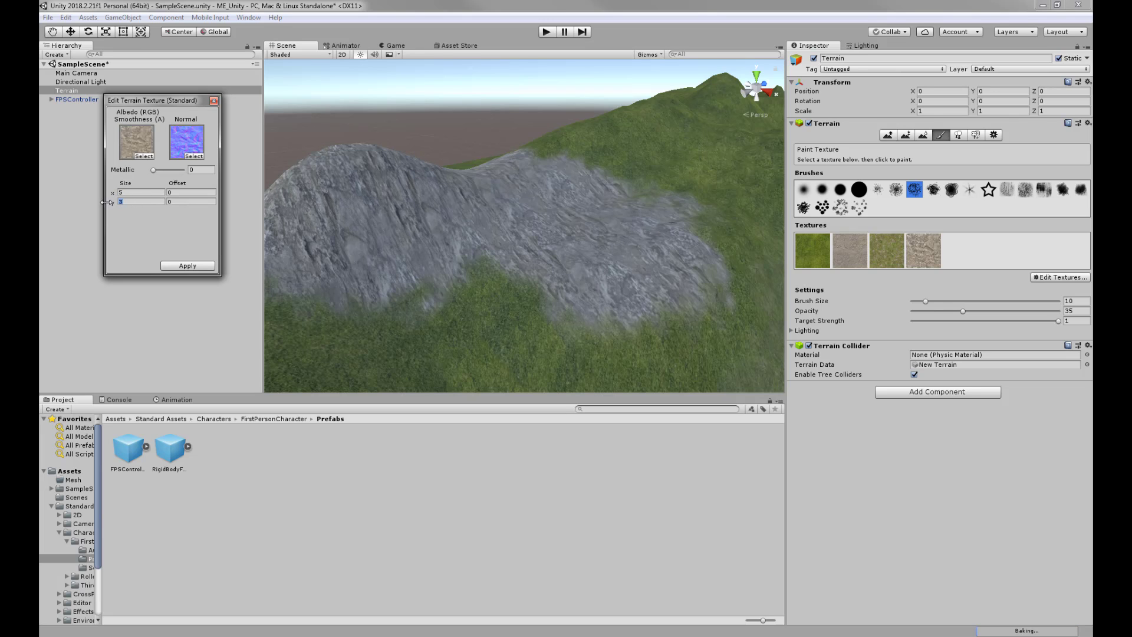
key(Tab)
text(5)
click(190, 270)
mouse_move(561, 203)
alt+mouse_down()
mouse_move(531, 230)
mouse_move(442, 238)
alt+mouse_up()
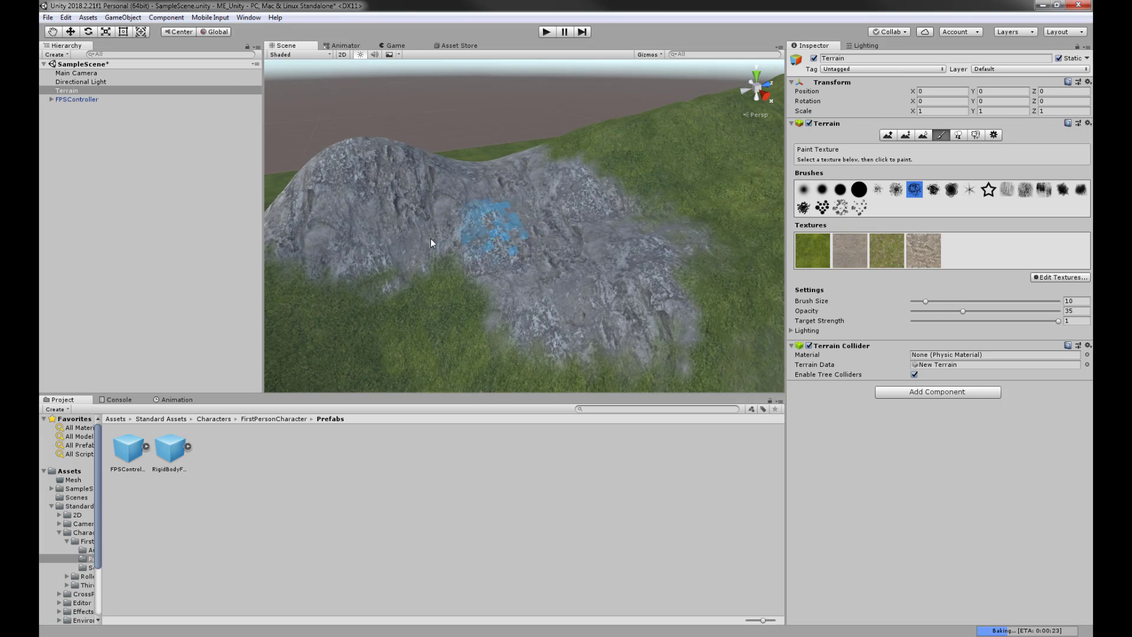
- Paint rock over the grassy lower-left slope and along the ridge around the outcrop
mouse_move(437, 302)
alt+mouse_down()
mouse_move(571, 245)
mouse_move(519, 253)
mouse_move(450, 217)
alt+mouse_up()
mouse_move(291, 312)
mouse_down()
mouse_move(402, 222)
mouse_move(522, 246)
mouse_move(452, 272)
mouse_move(639, 240)
mouse_move(586, 253)
mouse_move(480, 247)
mouse_up()
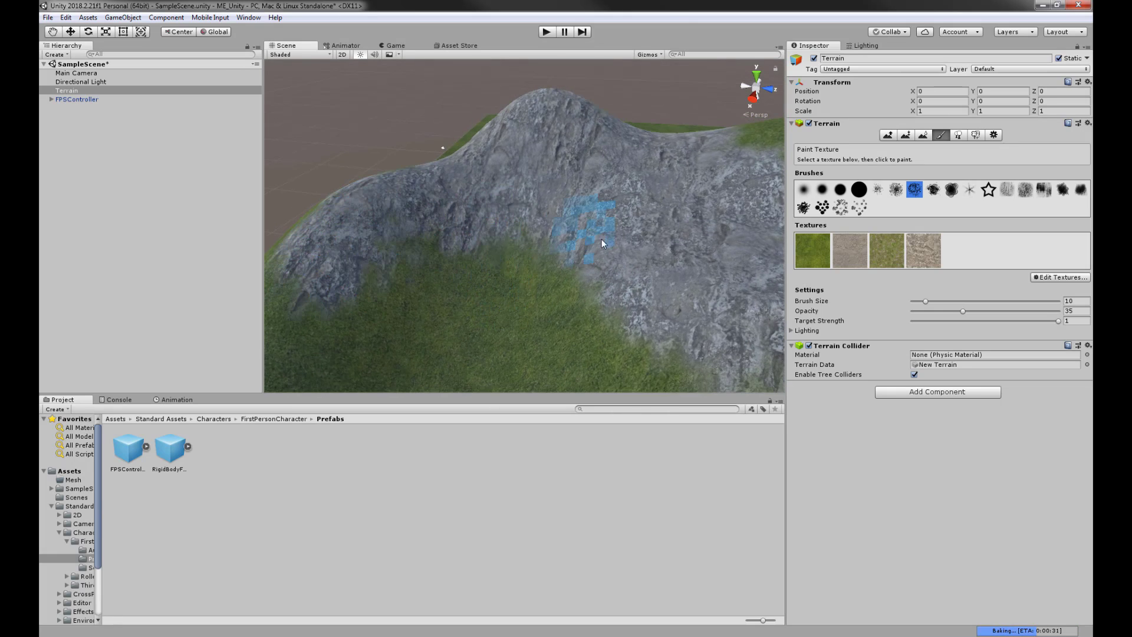
mouse_move(602, 239)
alt+mouse_down()
mouse_move(463, 240)
mouse_move(567, 228)
alt+mouse_up()
mouse_move(482, 174)
mouse_down()
mouse_move(491, 146)
mouse_move(632, 303)
mouse_move(525, 153)
mouse_move(562, 175)
mouse_move(548, 295)
mouse_move(616, 297)
mouse_move(587, 300)
mouse_move(629, 218)
mouse_up()
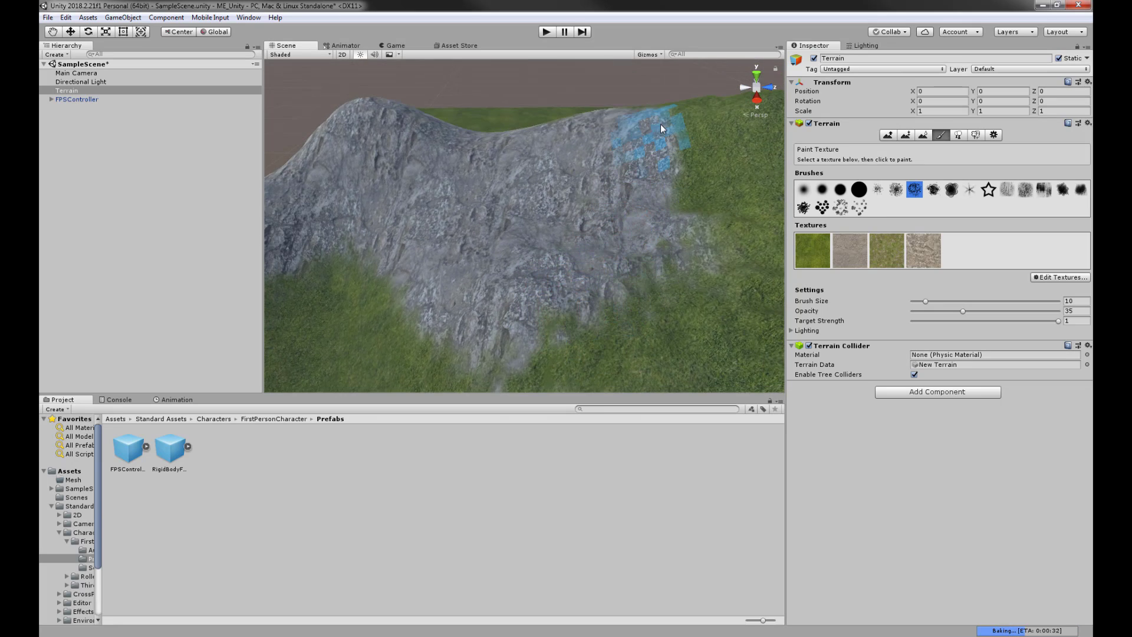
mouse_move(510, 315)
middle_down()
mouse_move(535, 248)
mouse_move(569, 227)
middle_up()
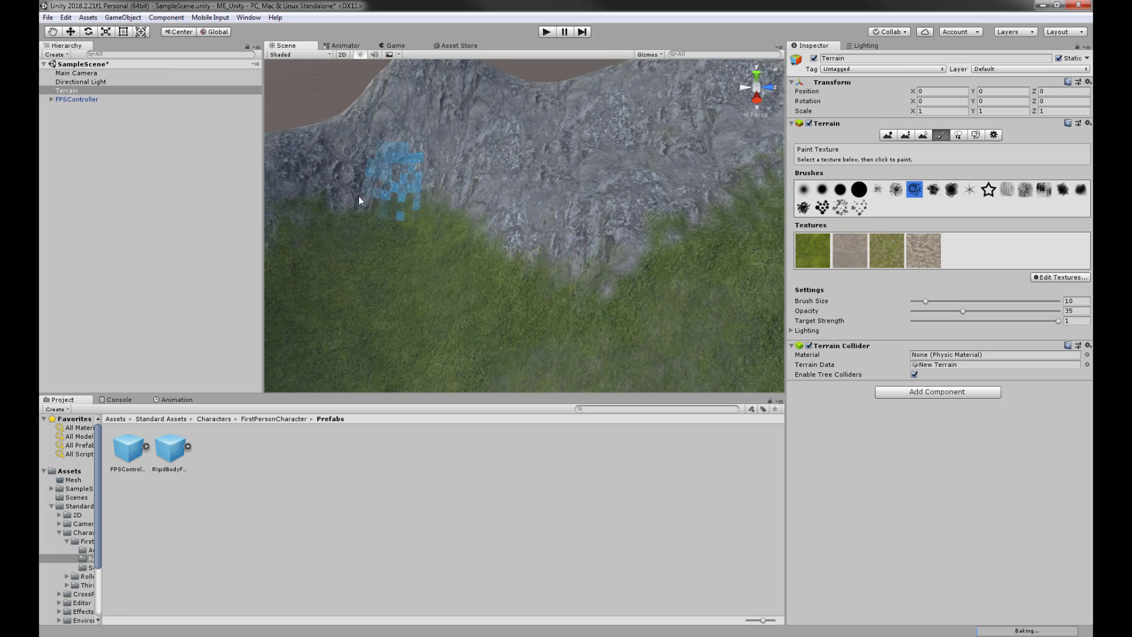
middle_drag(461, 184, 721, 192)
mouse_move(721, 193)
alt+mouse_down()
mouse_move(538, 232)
mouse_move(377, 239)
mouse_move(516, 255)
mouse_move(578, 240)
mouse_move(477, 222)
mouse_move(419, 233)
mouse_move(557, 263)
alt+mouse_up()
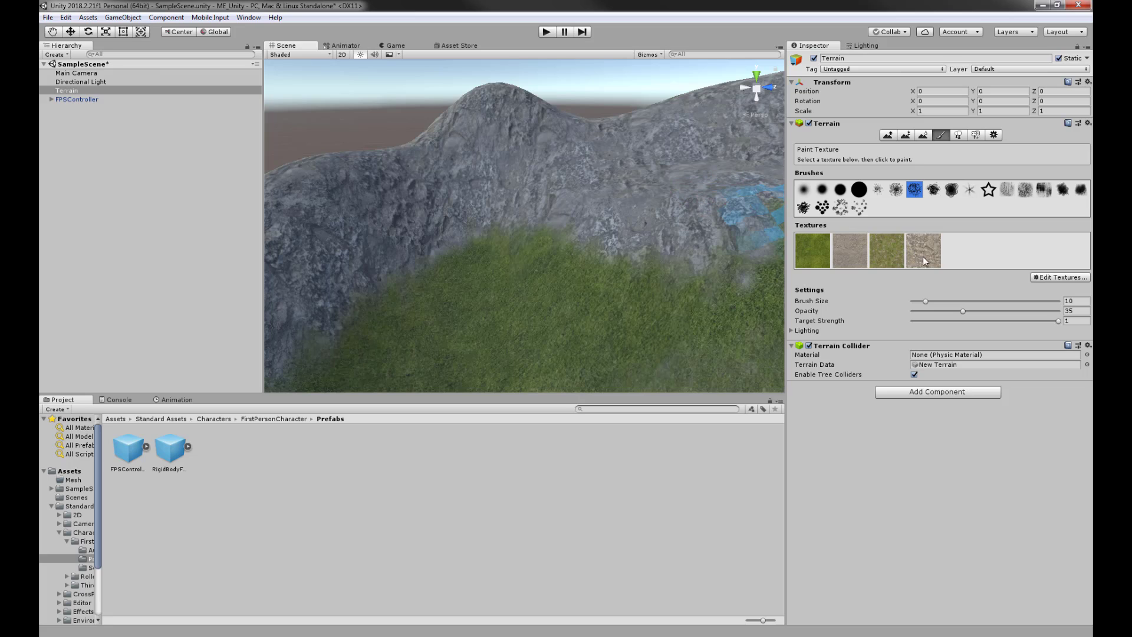
- Start a new terrain texture and choose Rocks_pack_a as its albedo image
click(1072, 277)
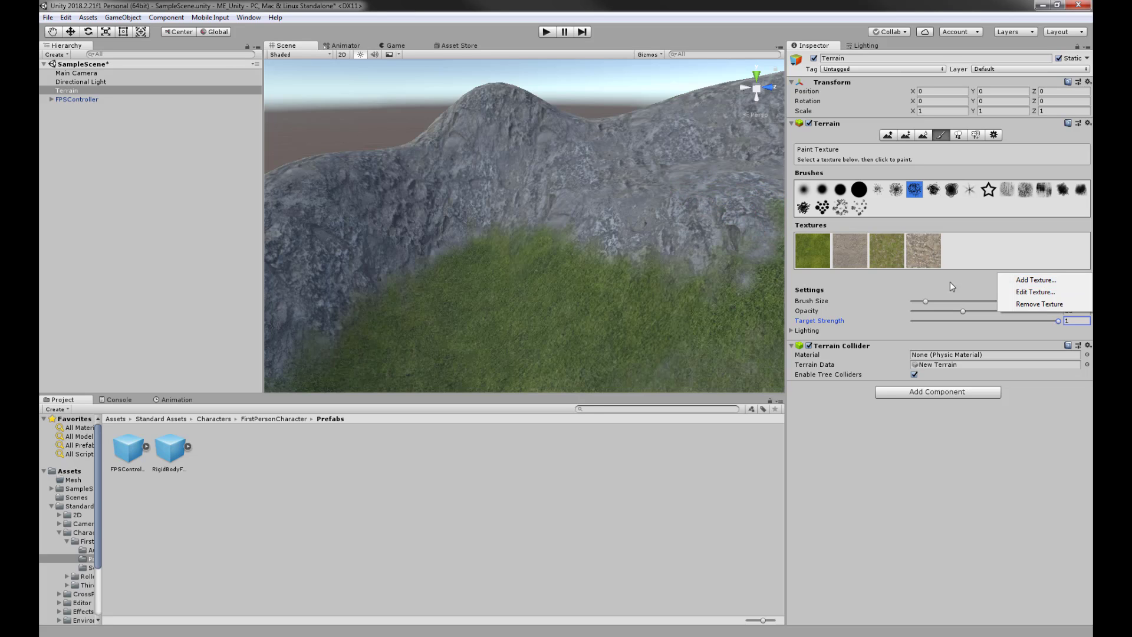
click(1036, 281)
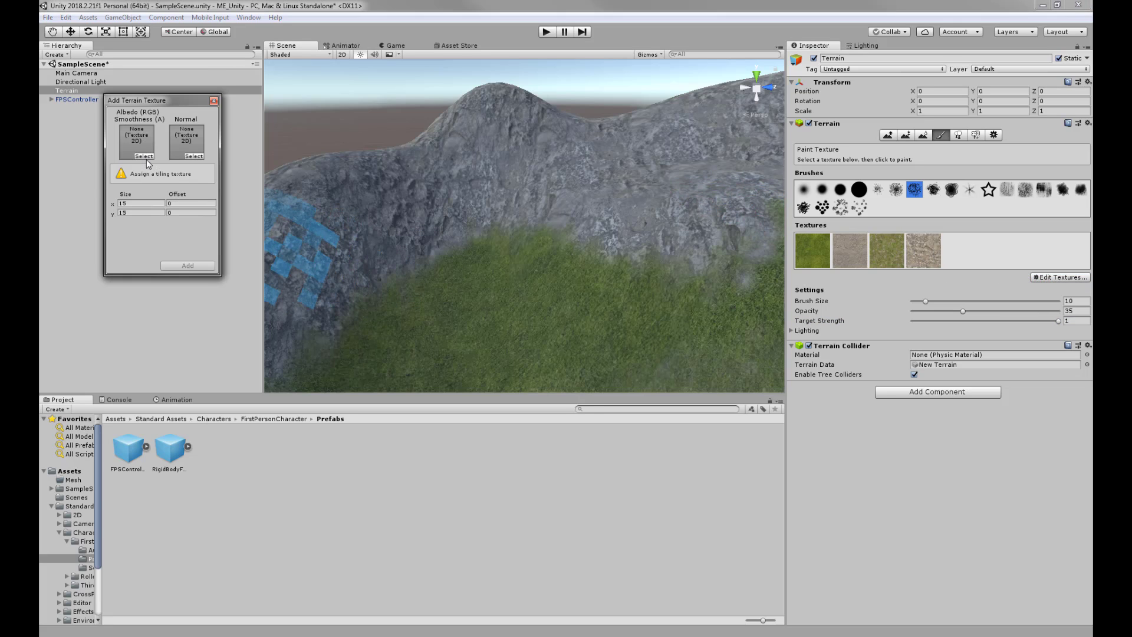
click(144, 157)
drag(532, 150, 529, 376)
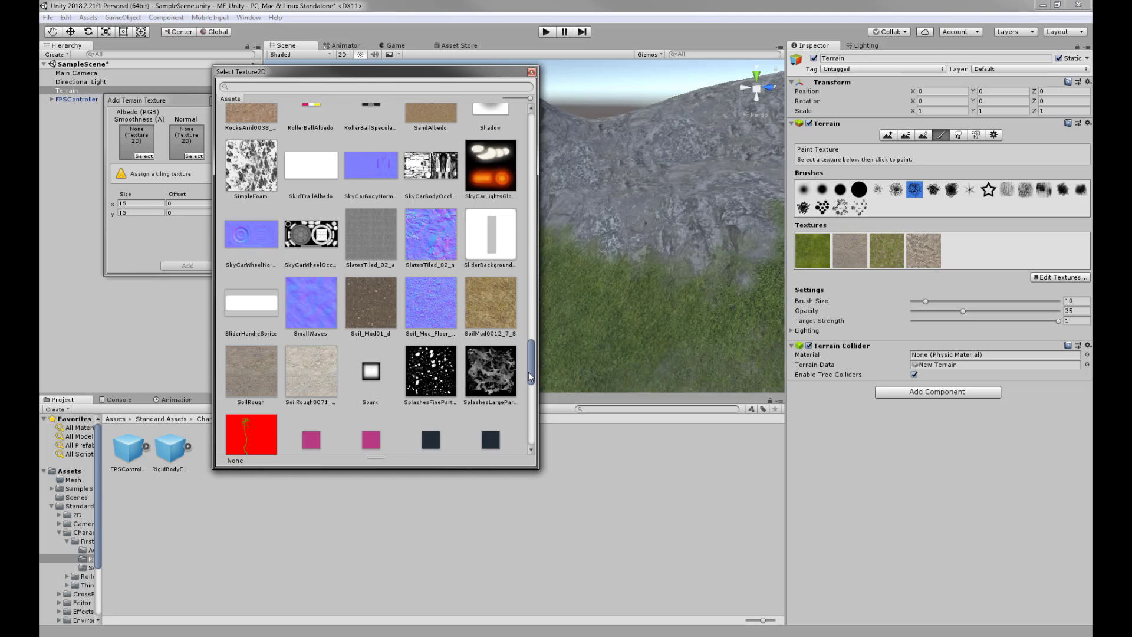
drag(529, 372, 528, 347)
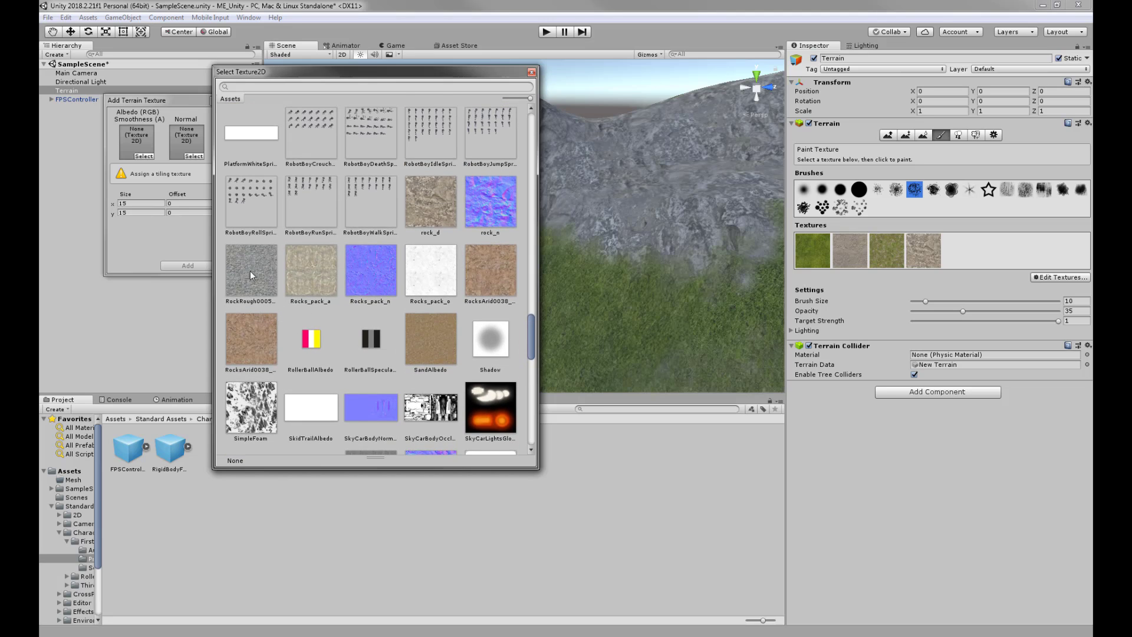
click(307, 280)
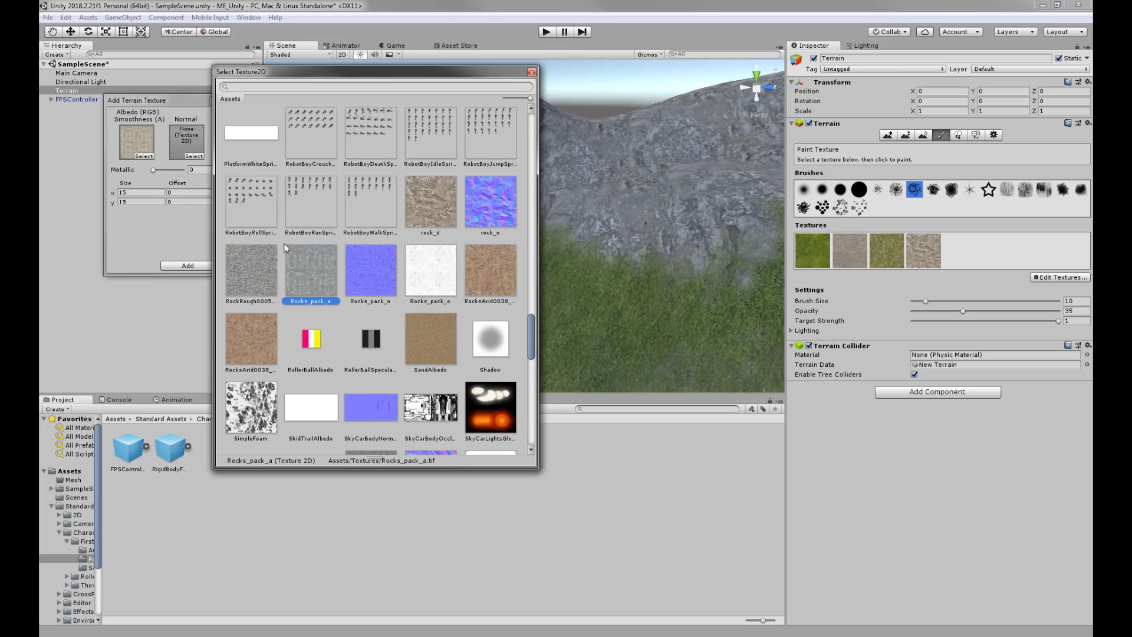
click(372, 286)
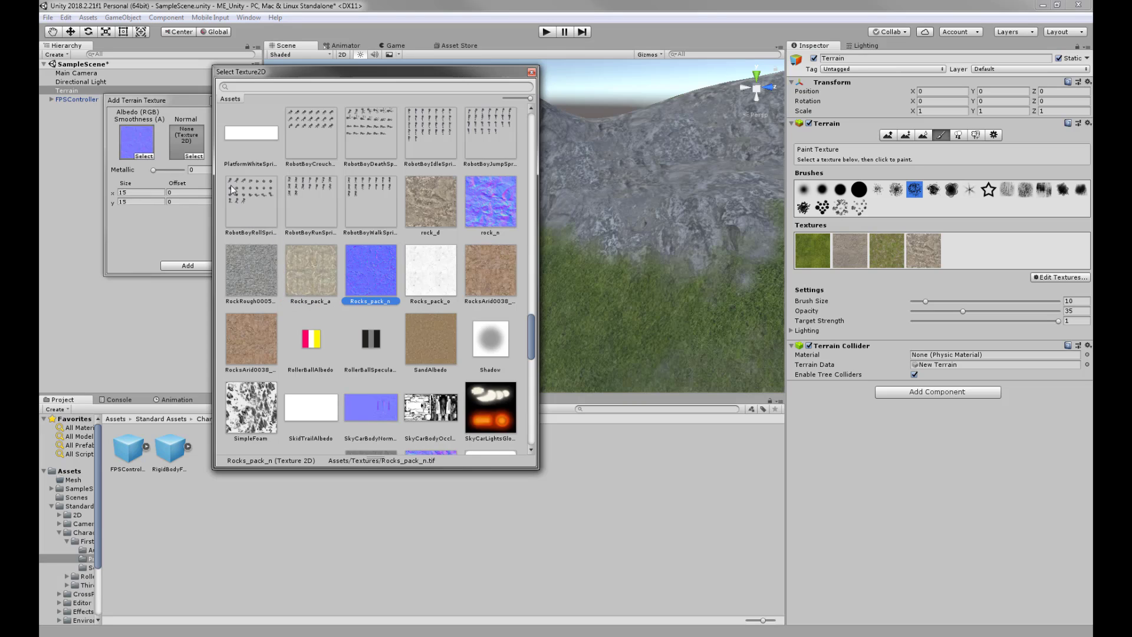
click(312, 278)
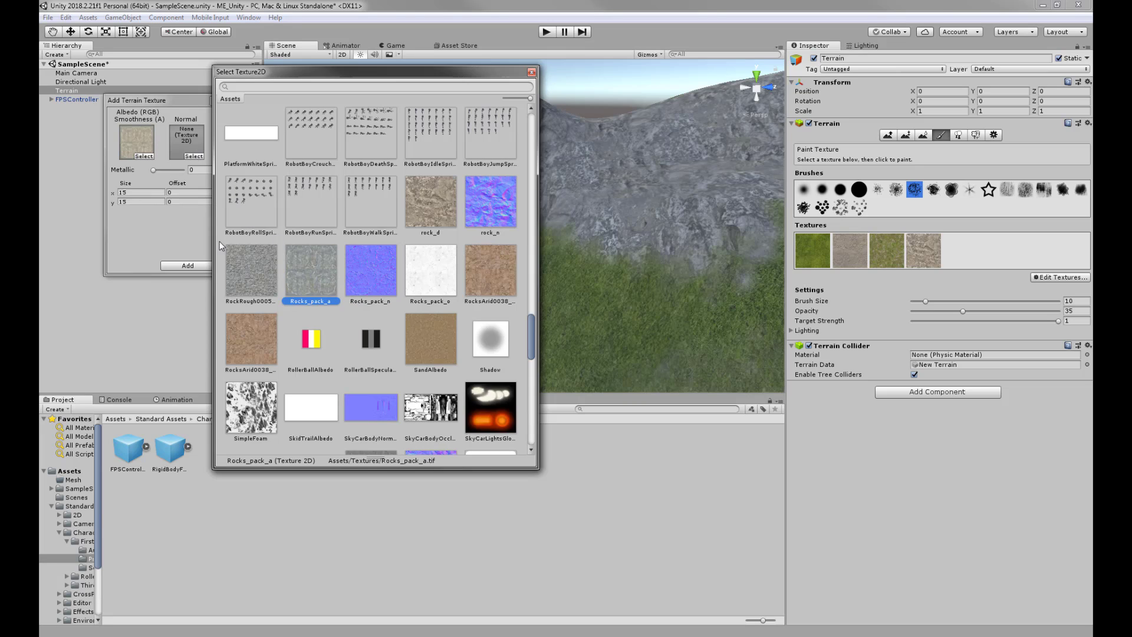
click(152, 236)
- Set Rocks_pack_n as the normal map and Size x to 5, then add the texture
click(194, 156)
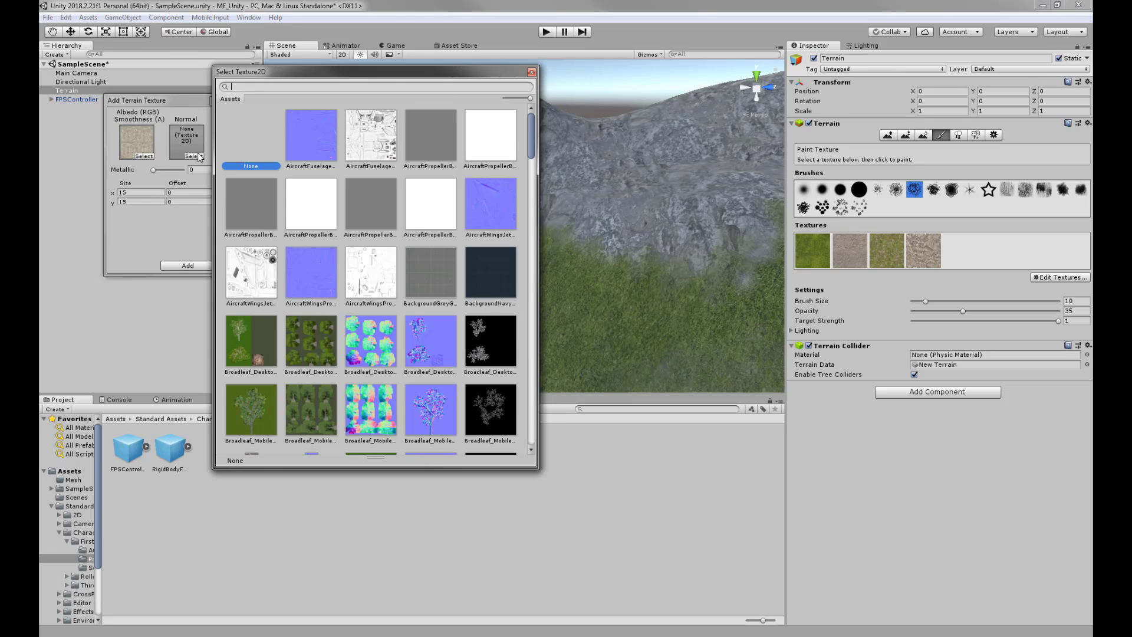
drag(526, 139, 538, 350)
click(370, 216)
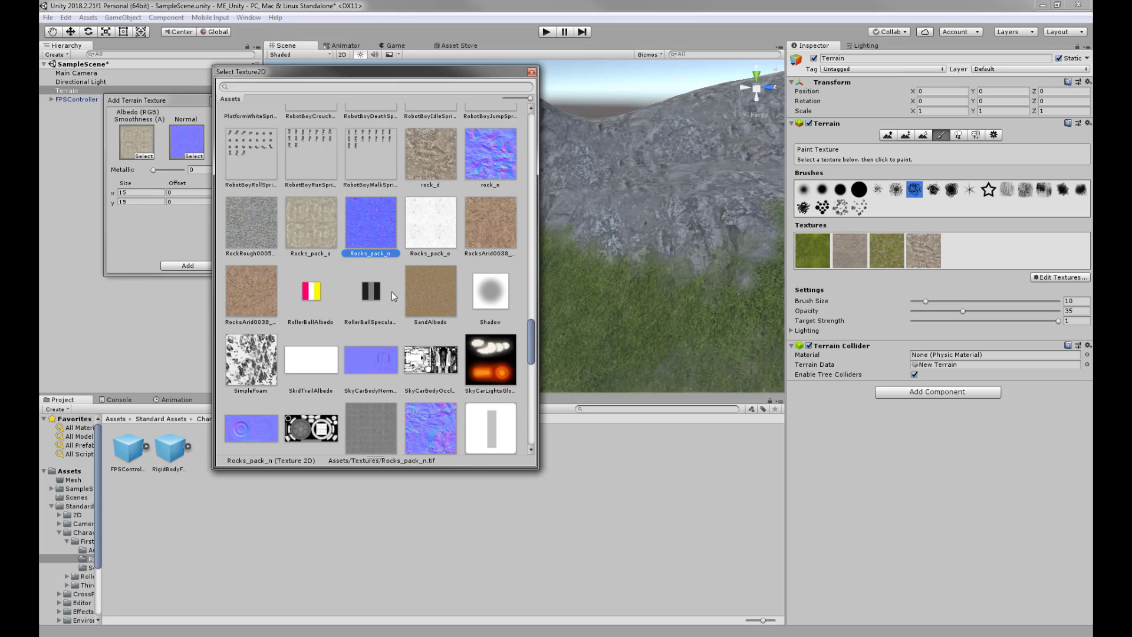
double_click(372, 232)
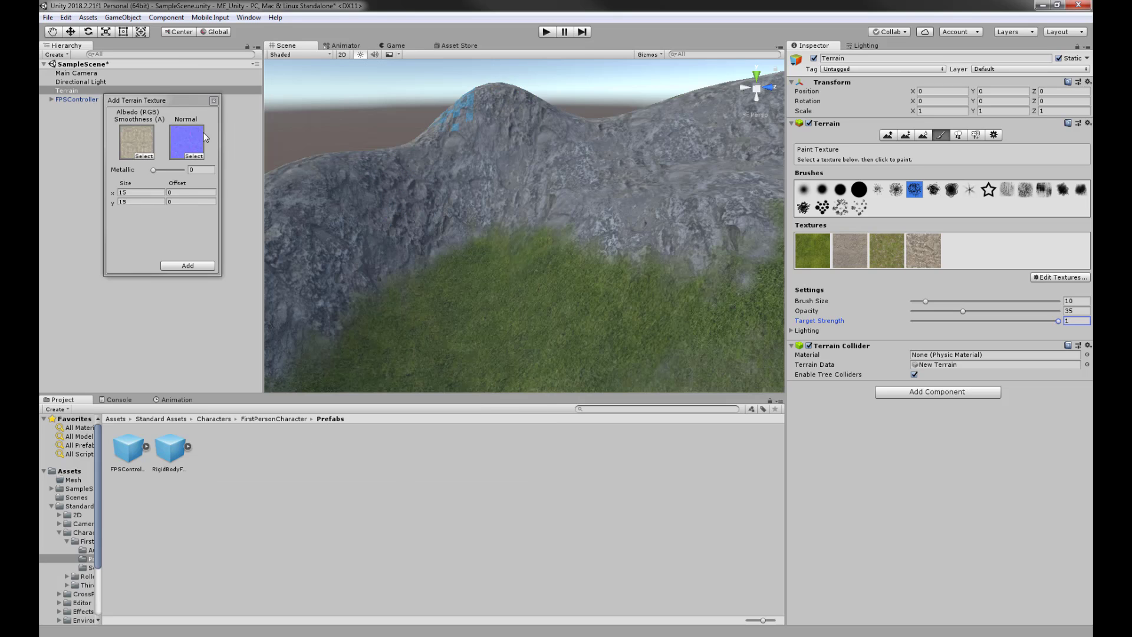
drag(126, 193, 99, 194)
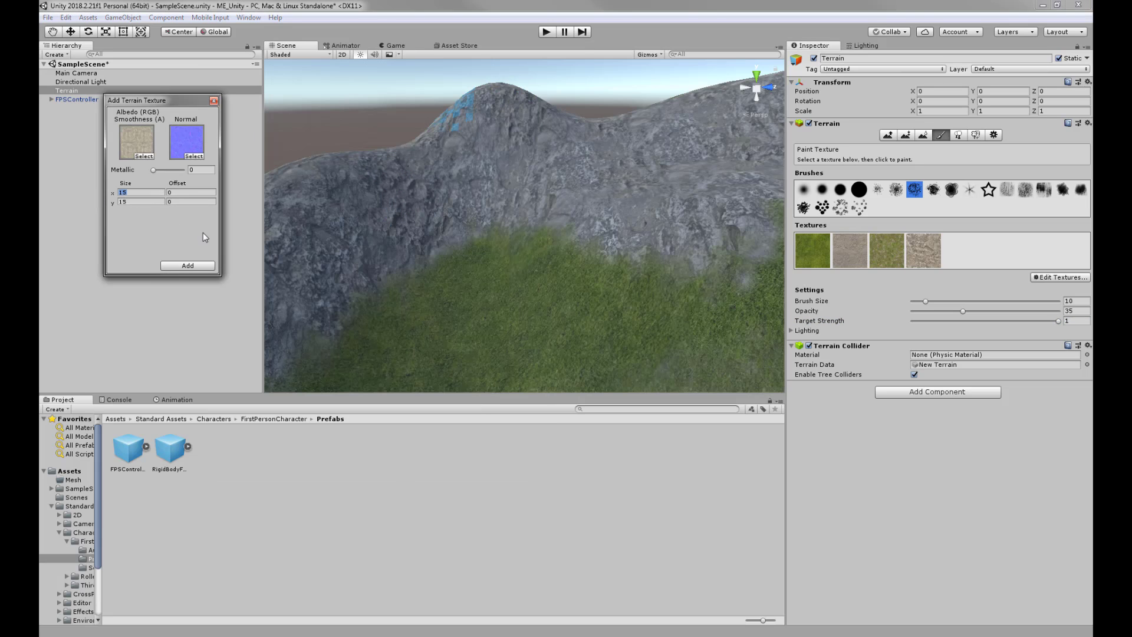
text(5)
click(194, 265)
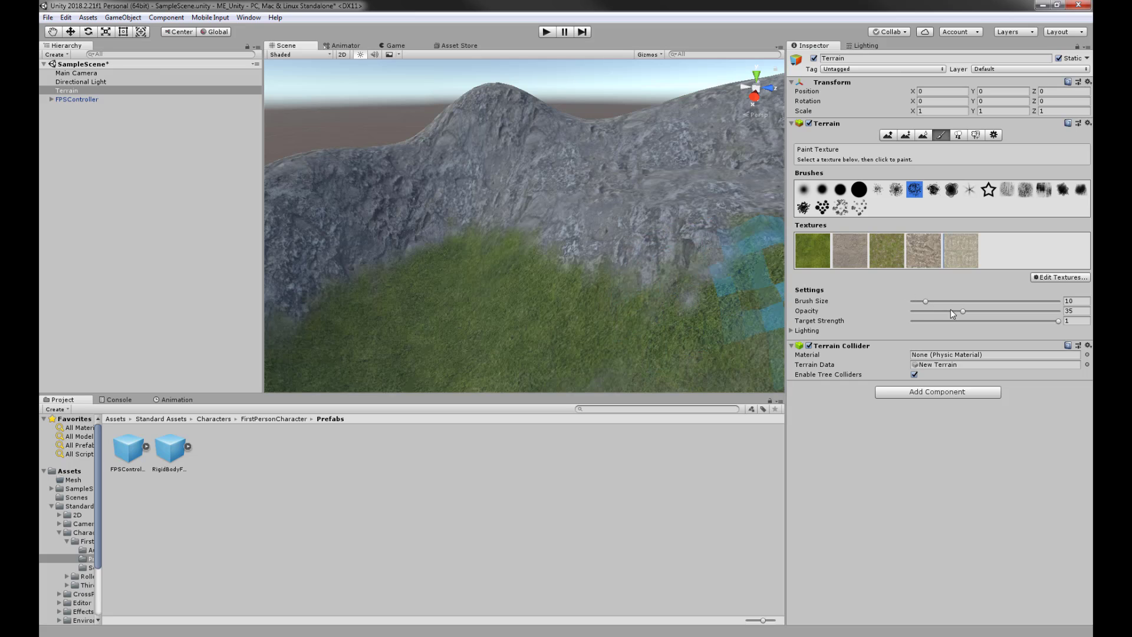
- Lower the target strength to 0.306 and softly paint rock along the rock/grass edge
drag(1057, 322, 1033, 322)
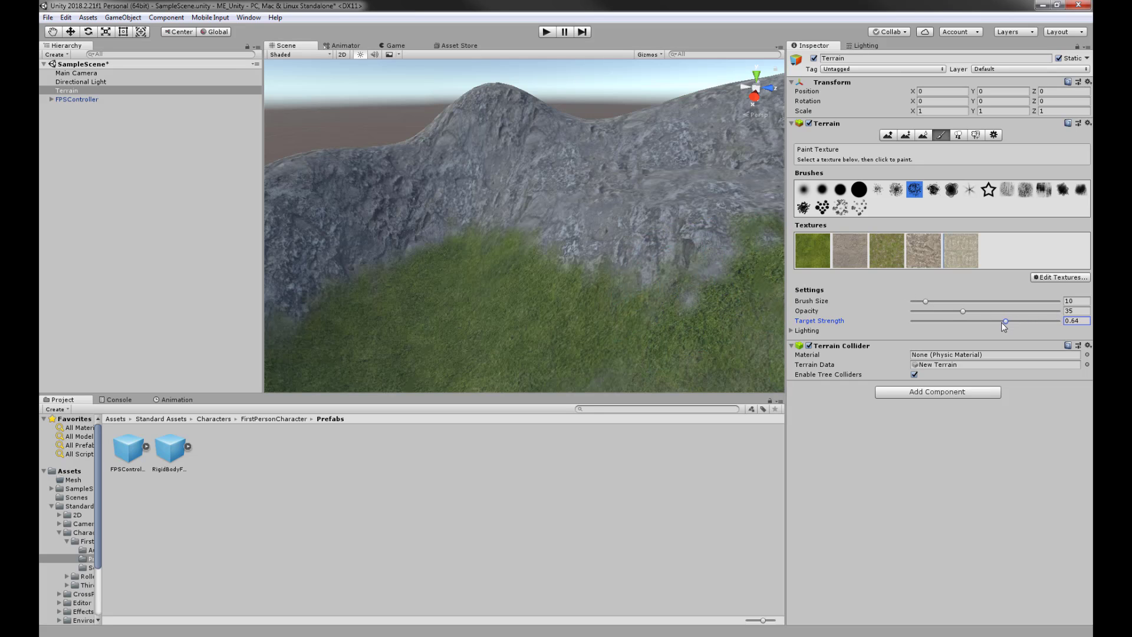
mouse_move(584, 226)
mouse_down()
mouse_move(634, 239)
mouse_move(530, 210)
mouse_move(560, 254)
mouse_up()
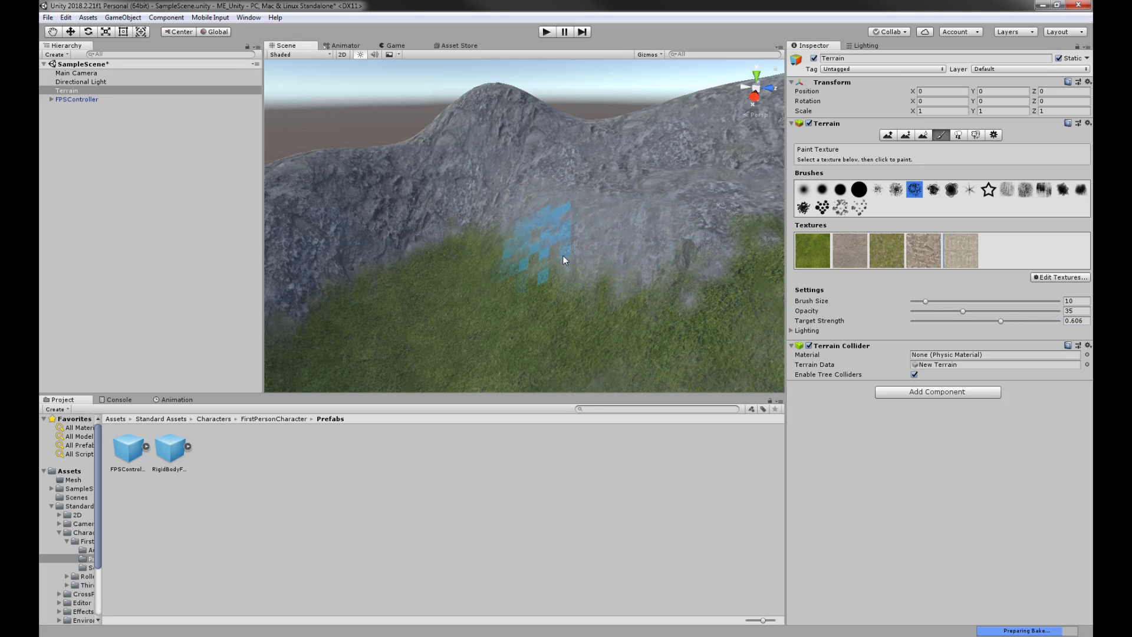
drag(982, 321, 956, 321)
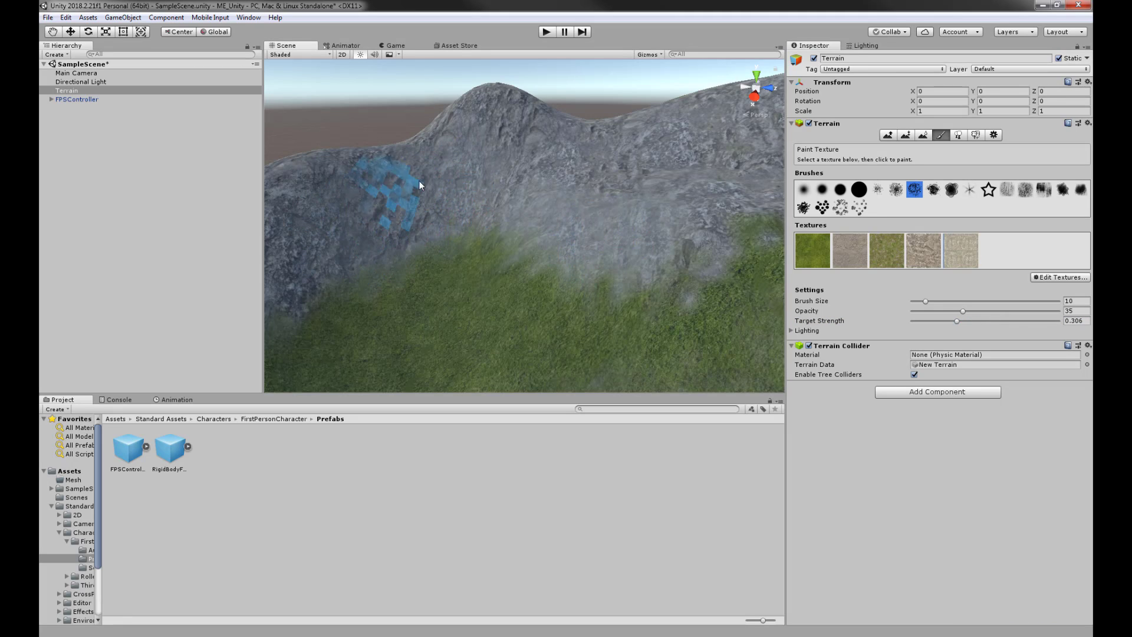
mouse_move(662, 192)
right_down()
mouse_move(591, 223)
mouse_move(617, 298)
right_up()
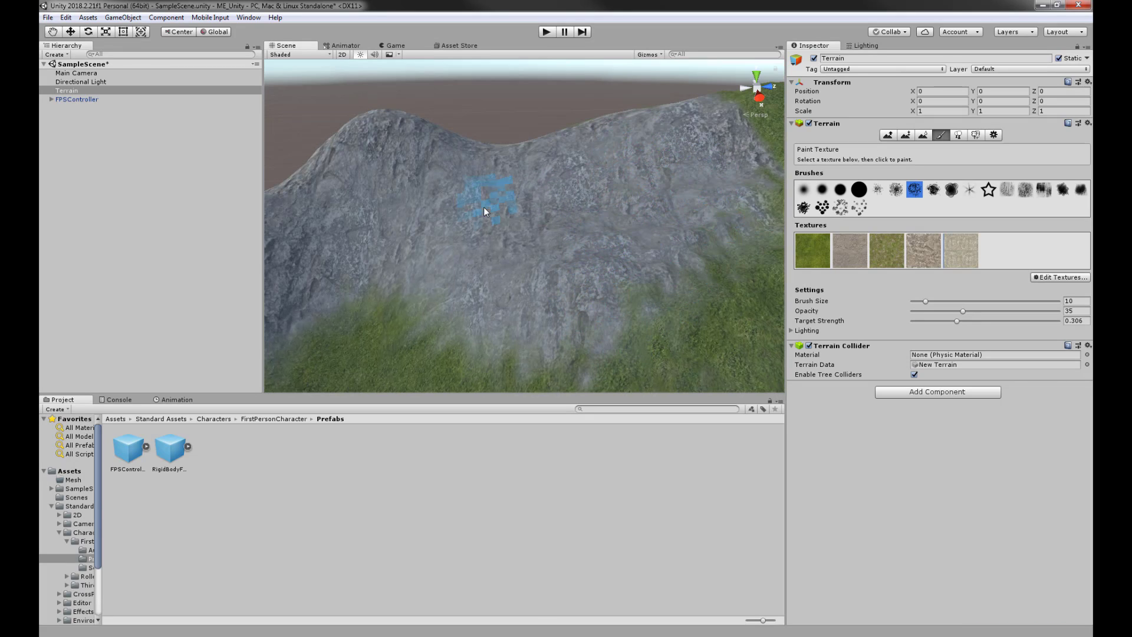
mouse_move(621, 201)
middle_down()
mouse_move(617, 251)
mouse_move(589, 227)
mouse_move(533, 238)
middle_up()
mouse_move(646, 259)
mouse_down()
mouse_move(604, 198)
mouse_move(594, 272)
mouse_move(622, 221)
mouse_move(626, 244)
mouse_up()
middle_drag(627, 246, 670, 217)
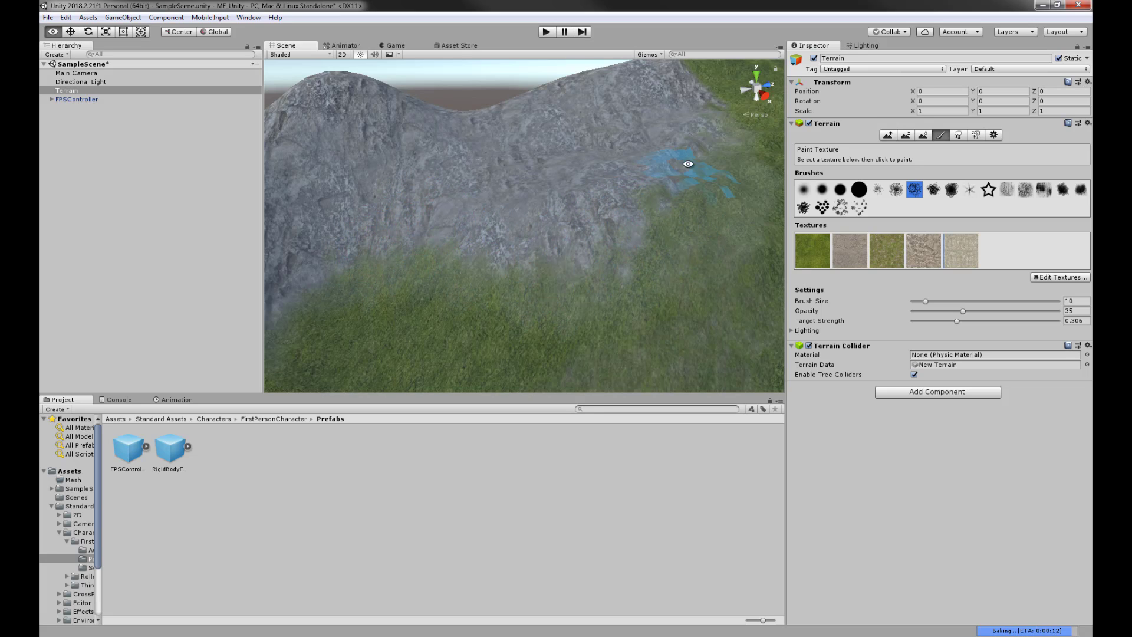
mouse_move(670, 165)
middle_down()
mouse_move(590, 249)
mouse_move(599, 259)
middle_up()
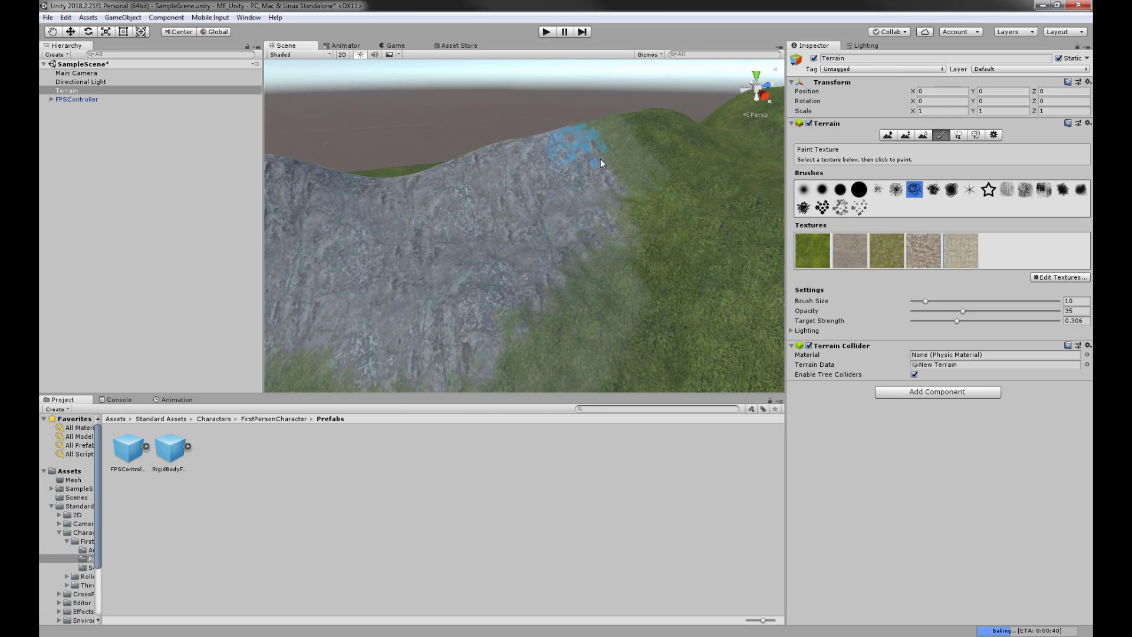
- Raise the target strength to about 0.8, brush rock along the grass edges, and select the fourth texture
drag(957, 321, 988, 321)
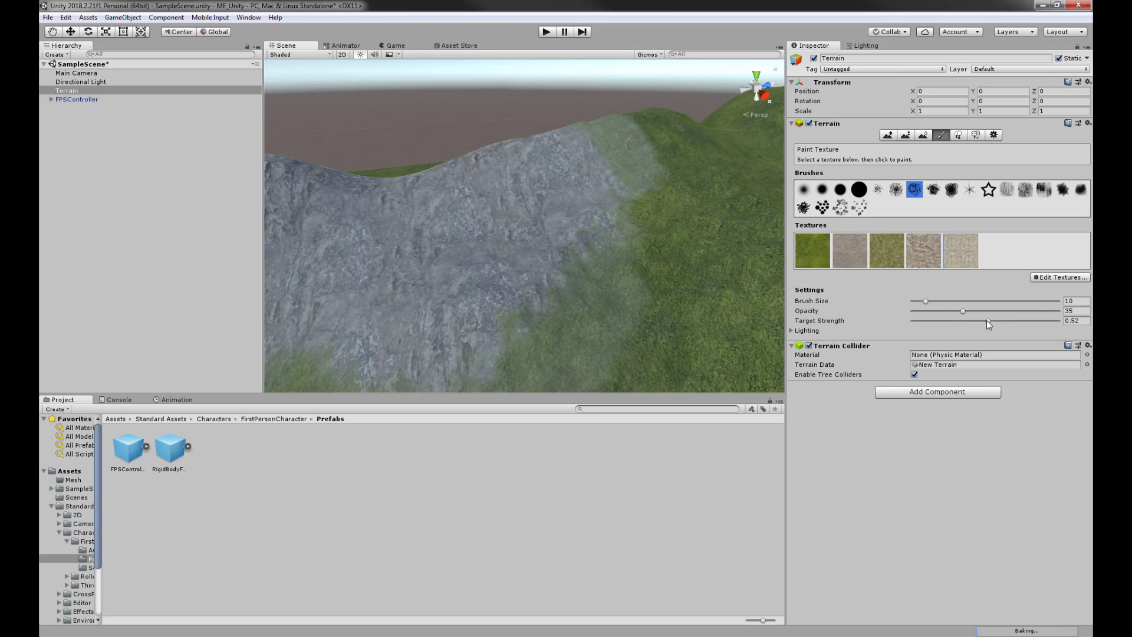
drag(986, 321, 1042, 321)
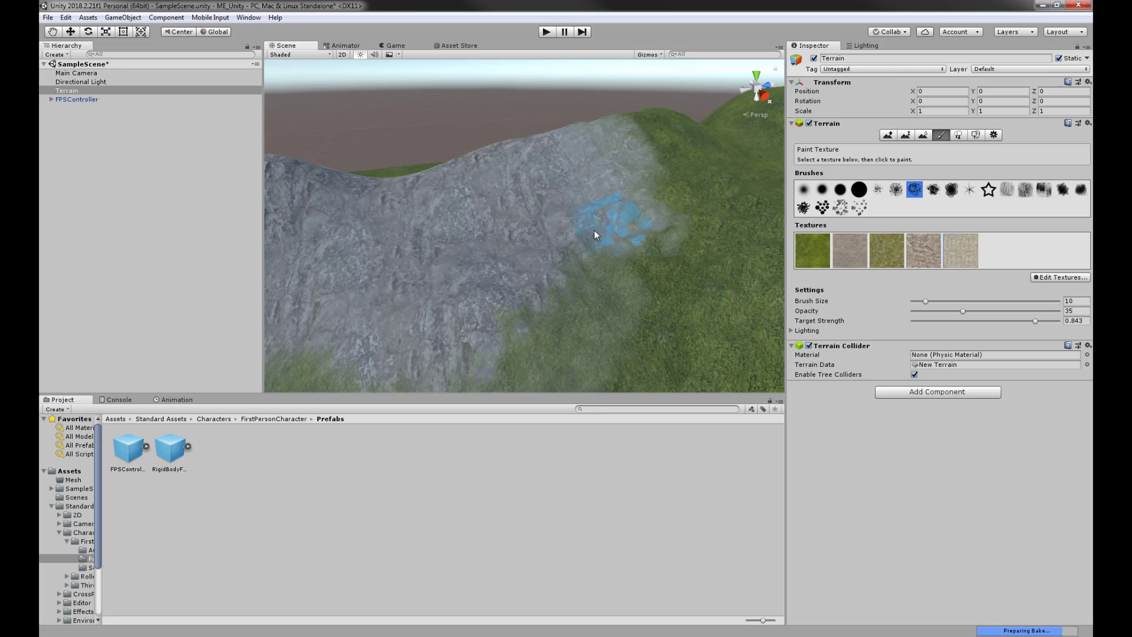
mouse_move(616, 252)
mouse_down()
mouse_move(589, 276)
mouse_move(626, 302)
mouse_up()
middle_drag(629, 289, 654, 221)
mouse_move(625, 206)
mouse_down()
mouse_move(562, 209)
mouse_move(505, 264)
mouse_move(586, 250)
mouse_up()
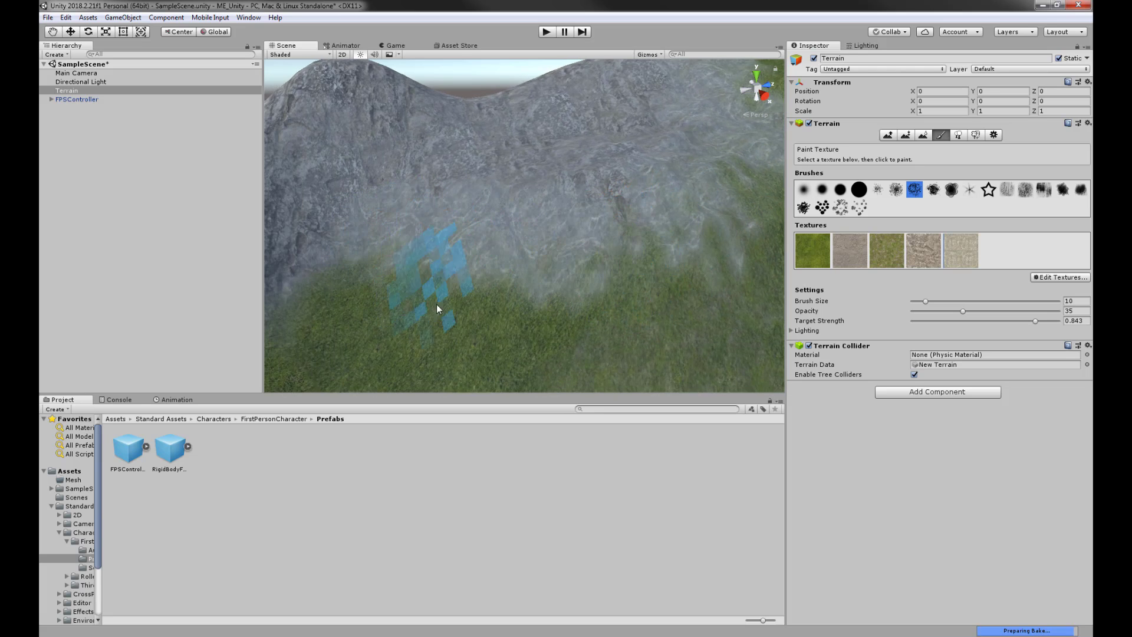
mouse_move(631, 215)
alt+mouse_down()
mouse_move(586, 284)
mouse_move(574, 270)
mouse_move(623, 202)
mouse_move(665, 230)
mouse_move(677, 139)
alt+mouse_up()
click(919, 258)
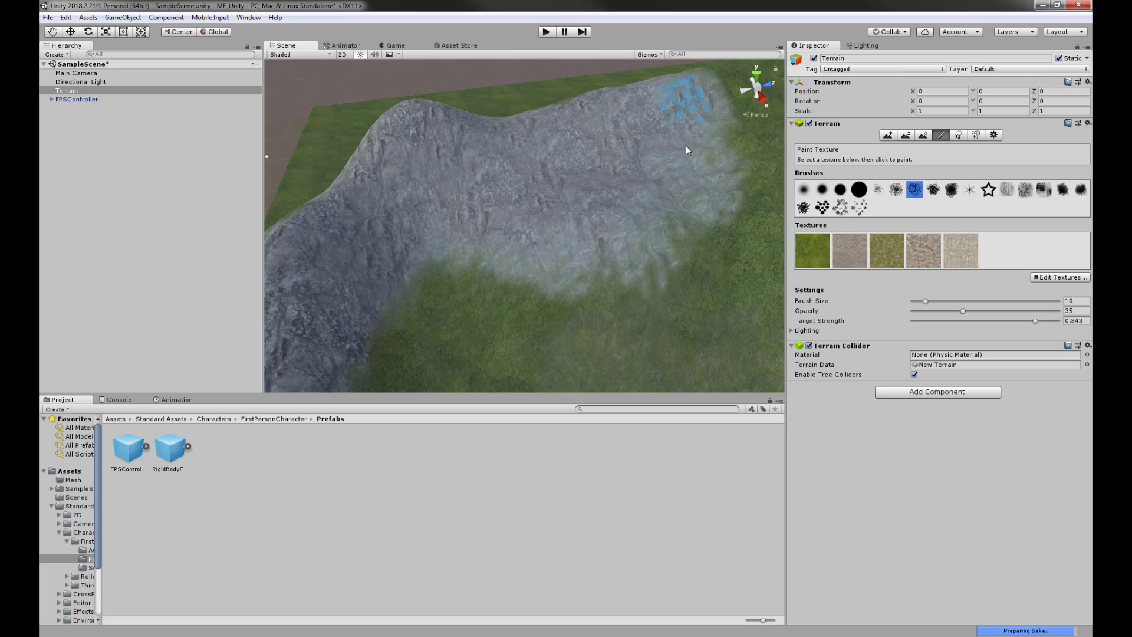
mouse_move(669, 204)
alt+mouse_down()
mouse_move(497, 253)
mouse_move(619, 243)
mouse_move(631, 313)
mouse_move(678, 303)
alt+mouse_up()
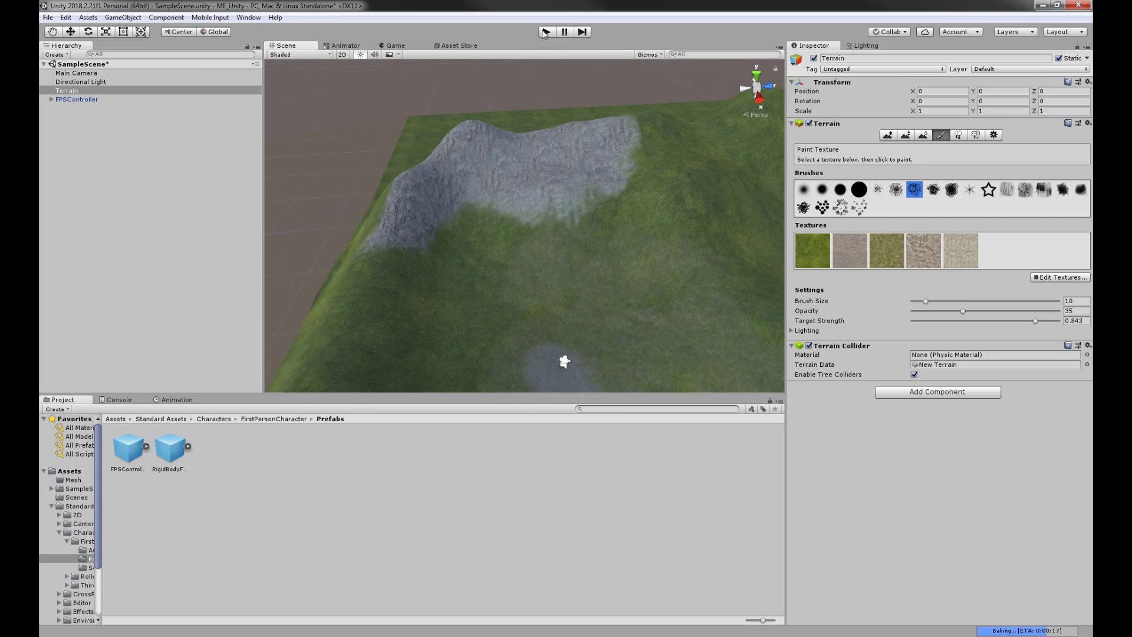
middle_drag(678, 304, 654, 195)
- Add SoilMud0012_7_S as a new terrain texture with Size x set to 3
click(1053, 277)
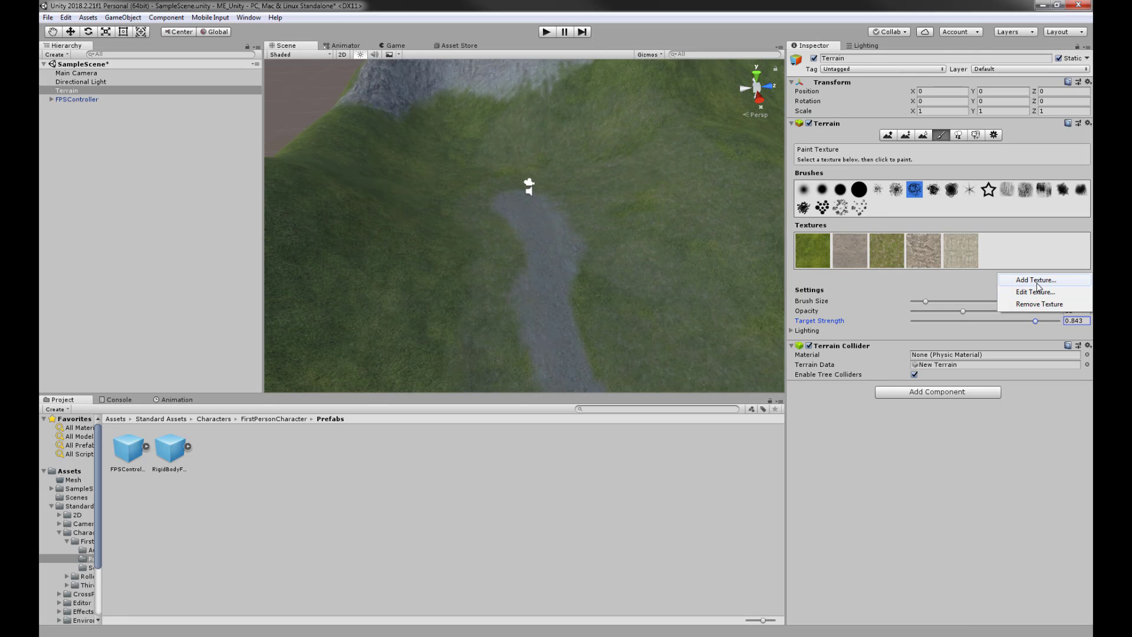
click(1035, 281)
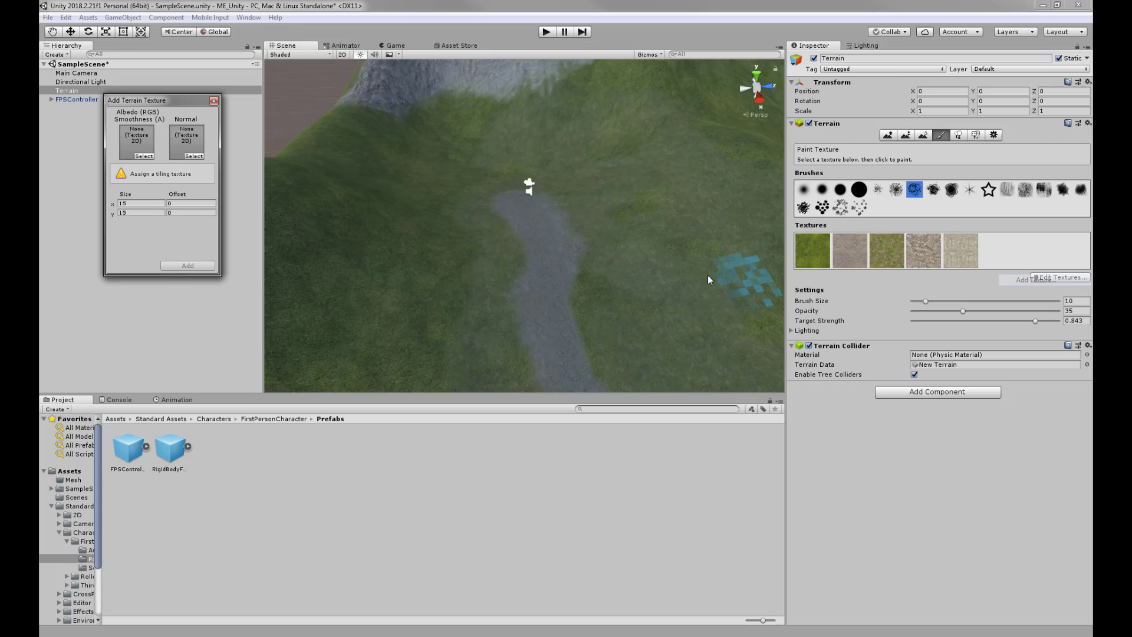
click(145, 155)
scroll(376, 349, down, 15)
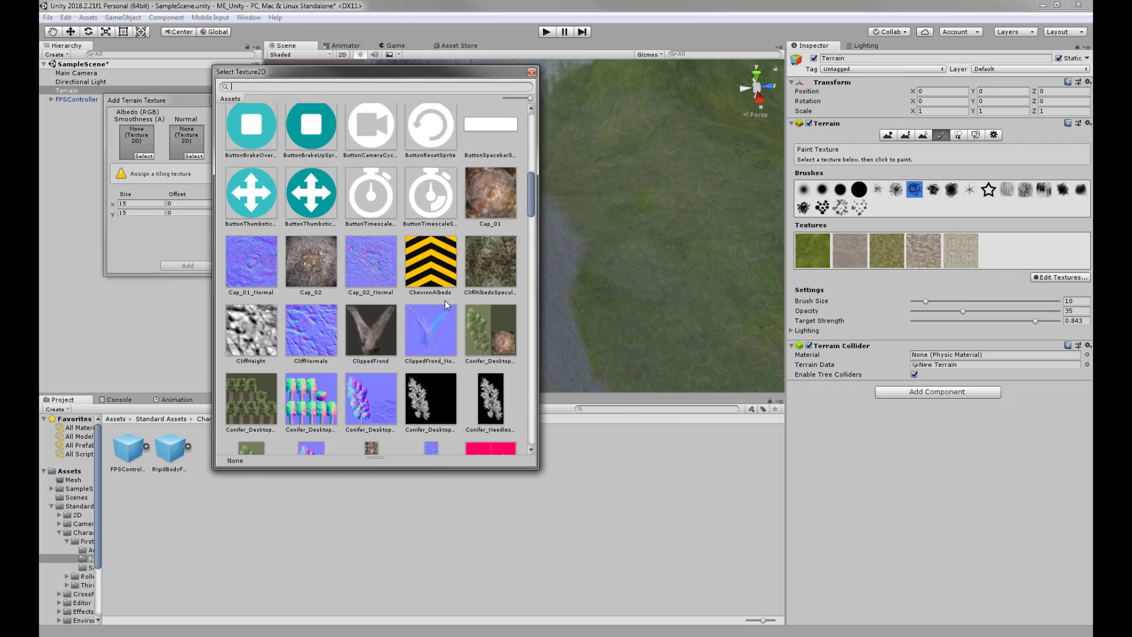
scroll(453, 324, down, 5)
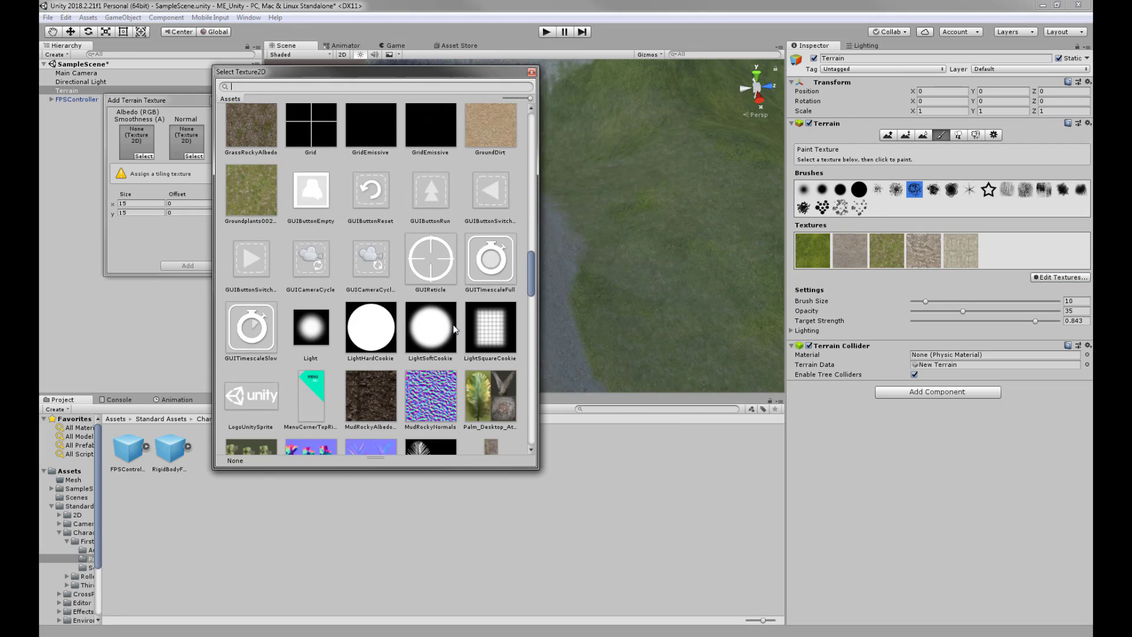
scroll(453, 325, up, 2)
scroll(453, 324, down, 15)
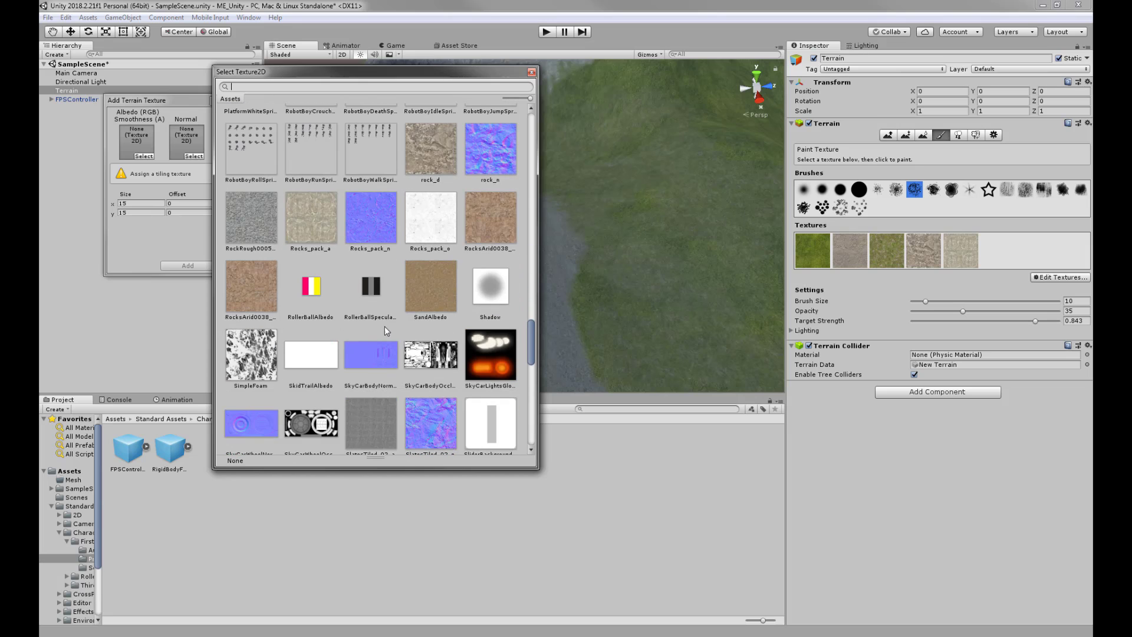
scroll(422, 316, down, 5)
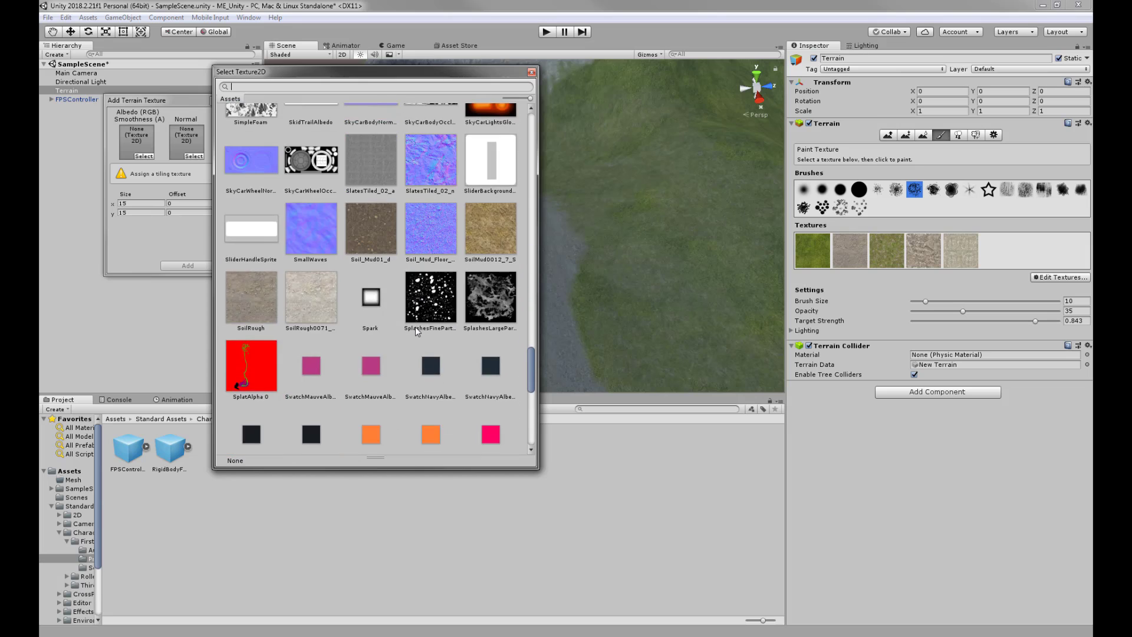
click(486, 239)
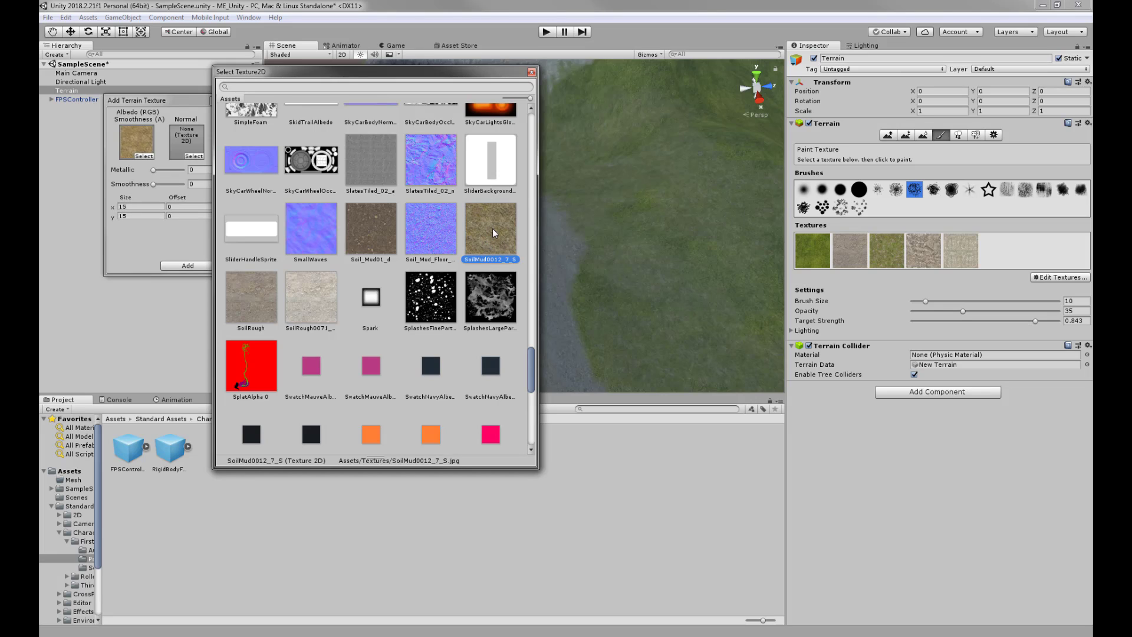
double_click(493, 230)
drag(138, 207, 76, 212)
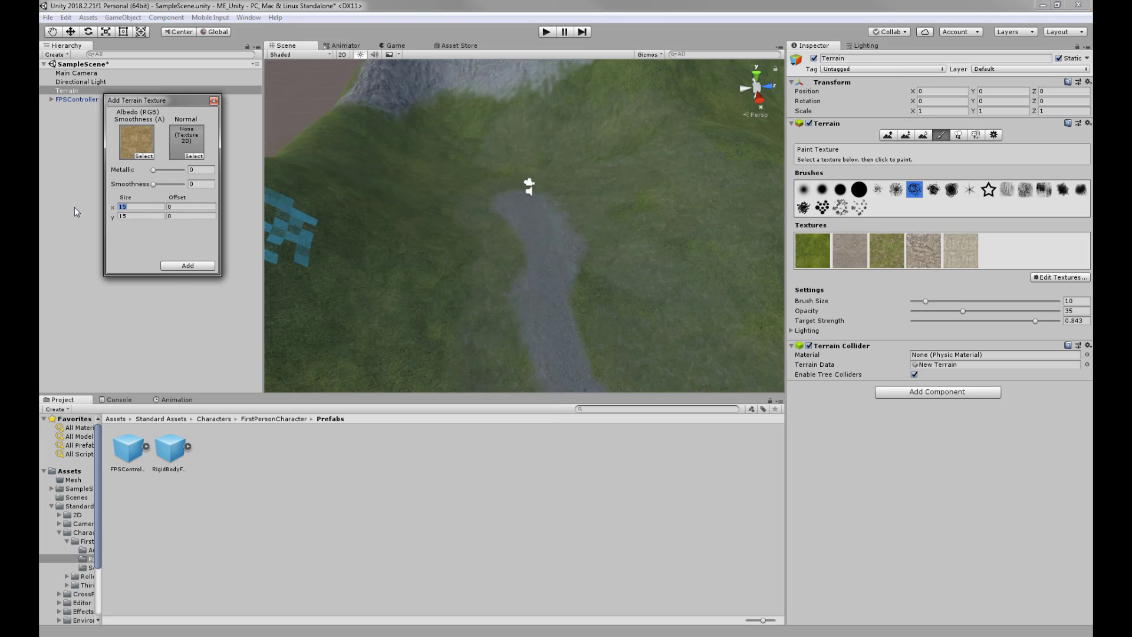
text(3)
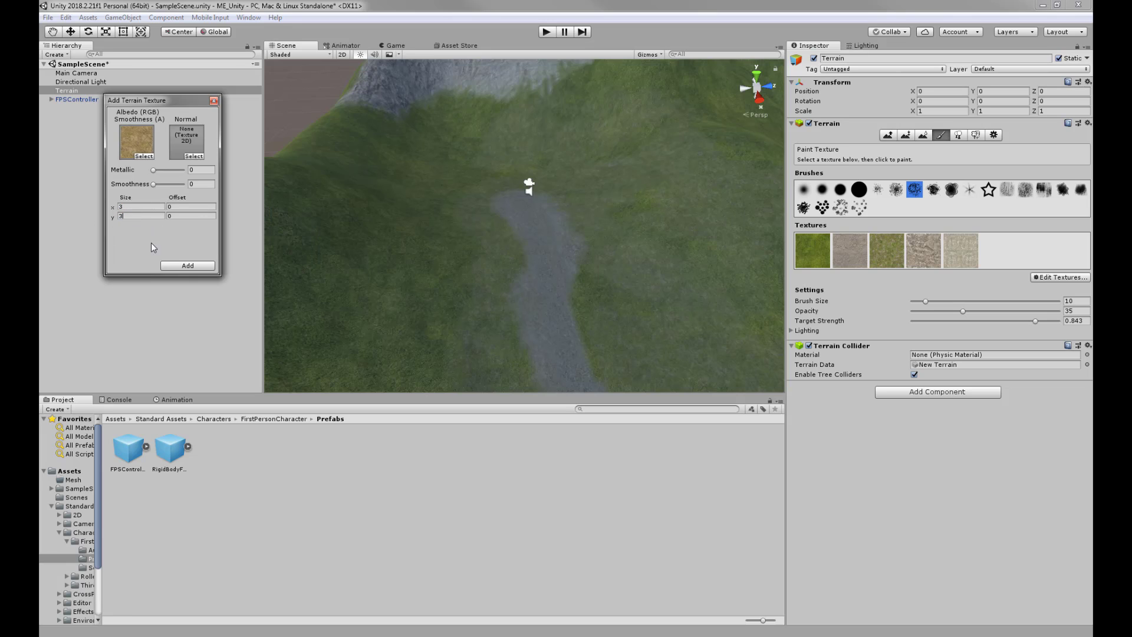
click(183, 266)
alt+drag(586, 296, 624, 316)
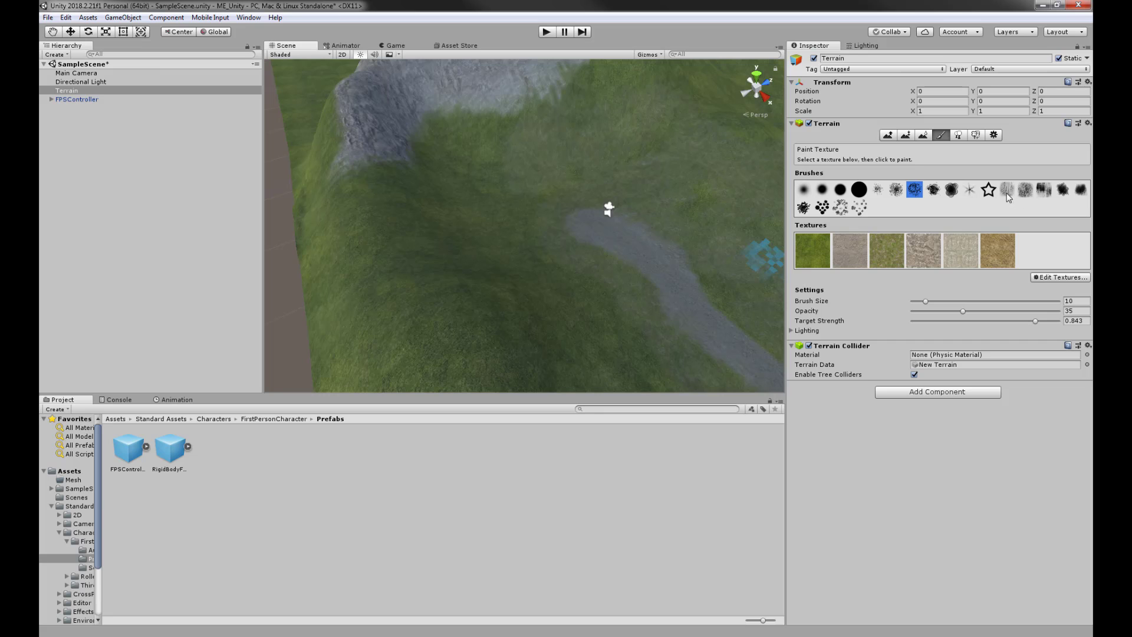
- With a rougher brush, paint soil patches along the edges of the gravel path
click(879, 190)
middle_drag(717, 286, 580, 270)
scroll(538, 290, up, 8)
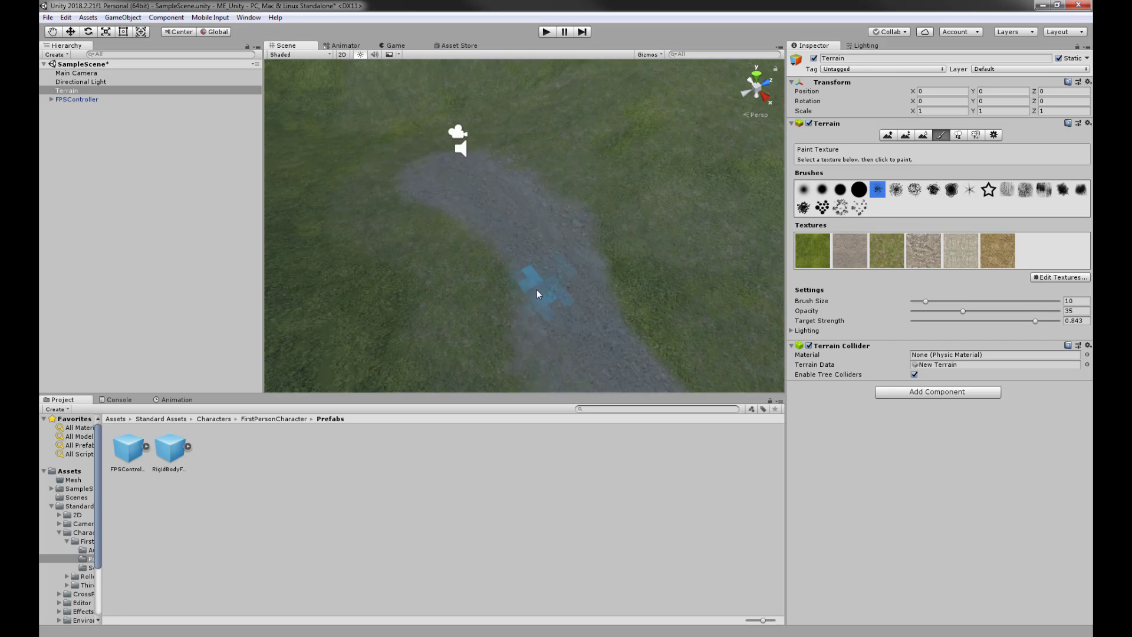
right_drag(618, 242, 614, 254)
scroll(601, 256, down, 6)
scroll(581, 267, up, 2)
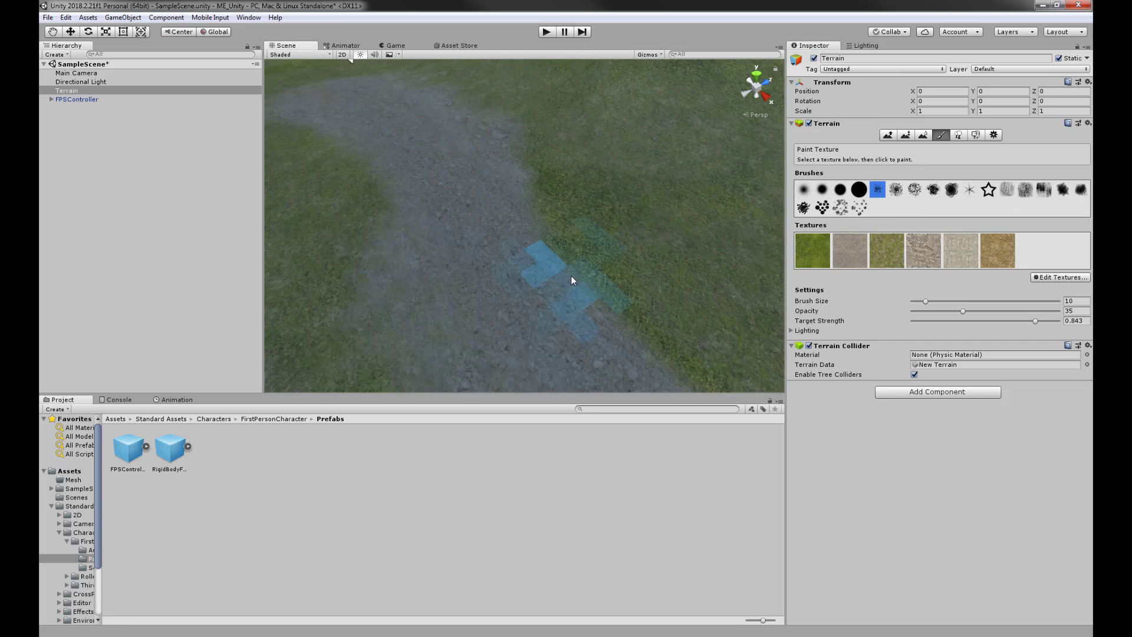
click(570, 275)
drag(599, 288, 543, 250)
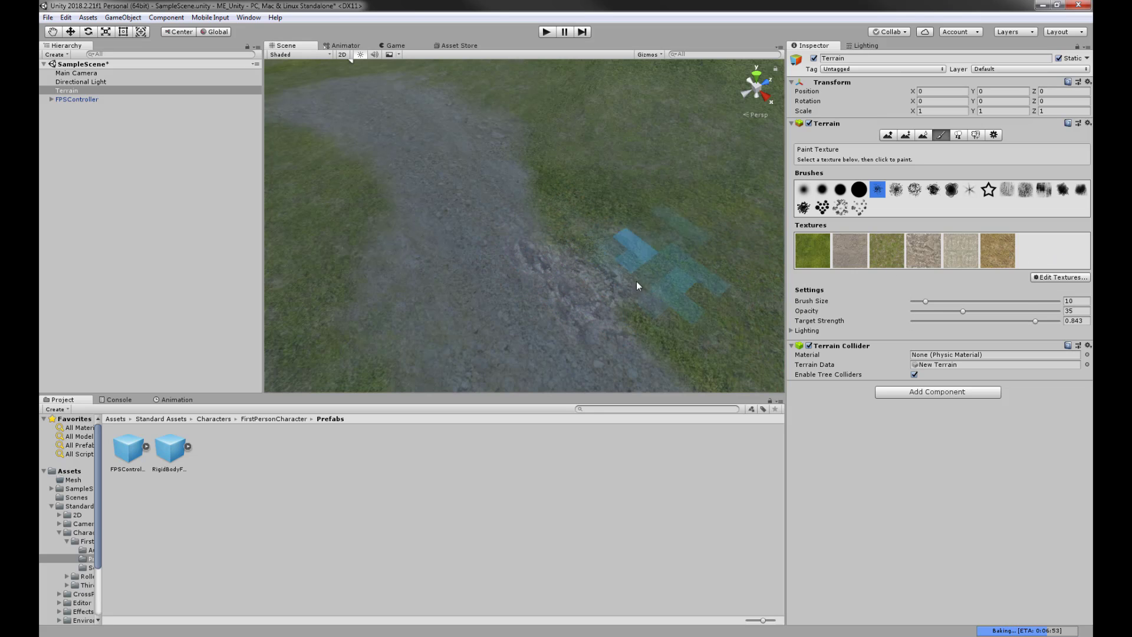
mouse_move(565, 304)
mouse_down()
mouse_move(541, 266)
mouse_move(518, 170)
mouse_move(430, 263)
mouse_move(532, 388)
mouse_up()
scroll(556, 260, down, 3)
middle_drag(556, 260, 707, 295)
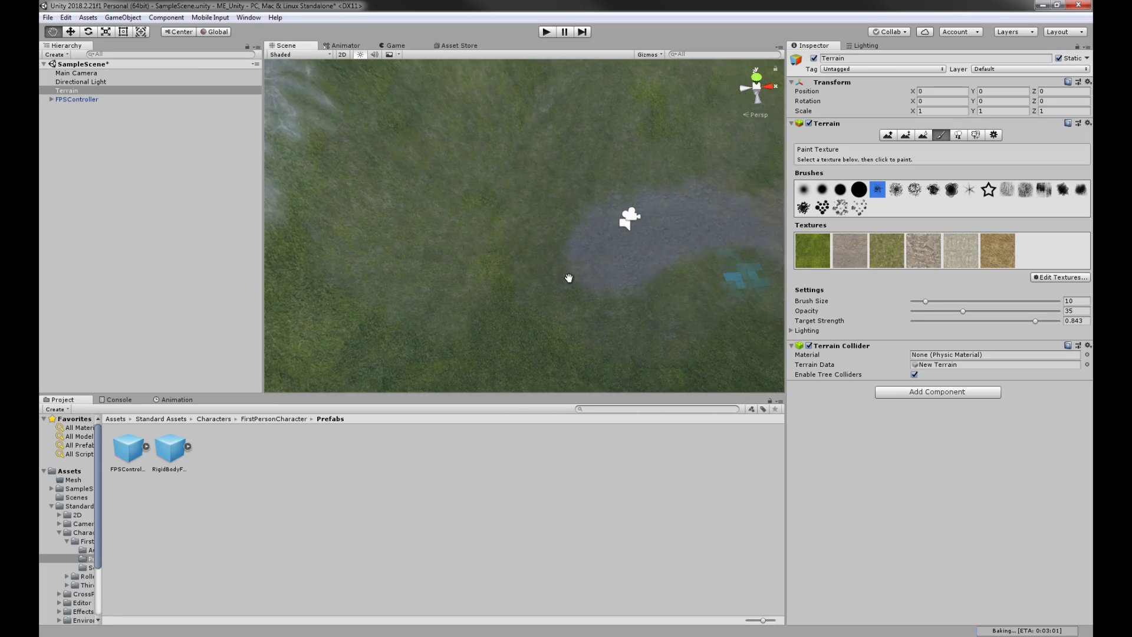
alt+drag(568, 277, 697, 271)
- Lower the paint target strength to 0.573 and inspect the painted path from several angles
drag(1035, 321, 996, 321)
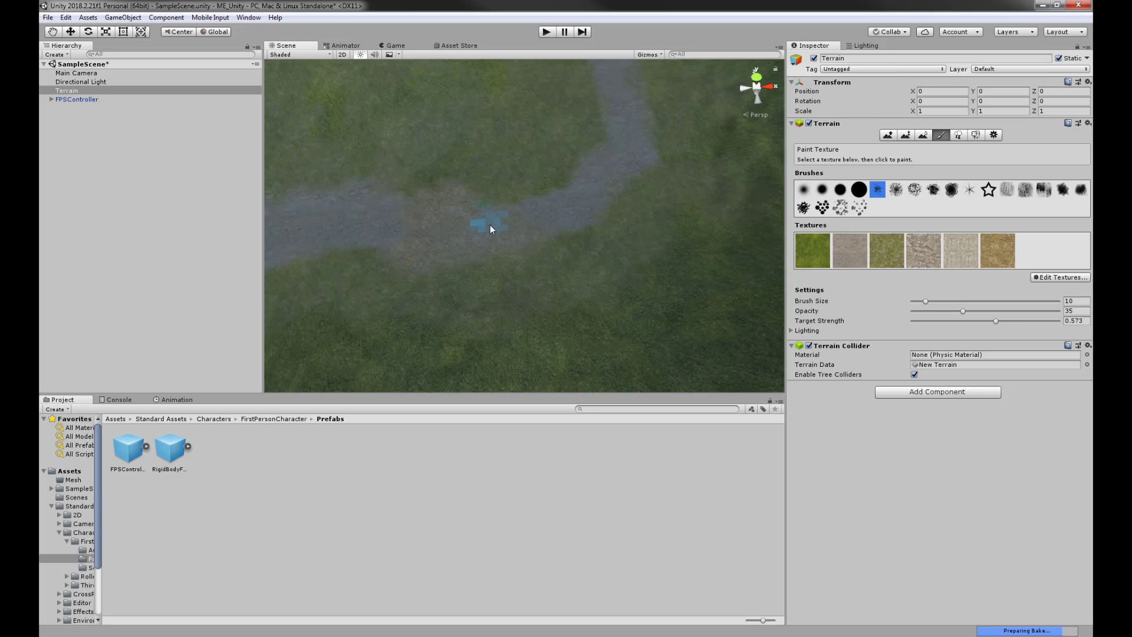
middle_drag(589, 174, 550, 258)
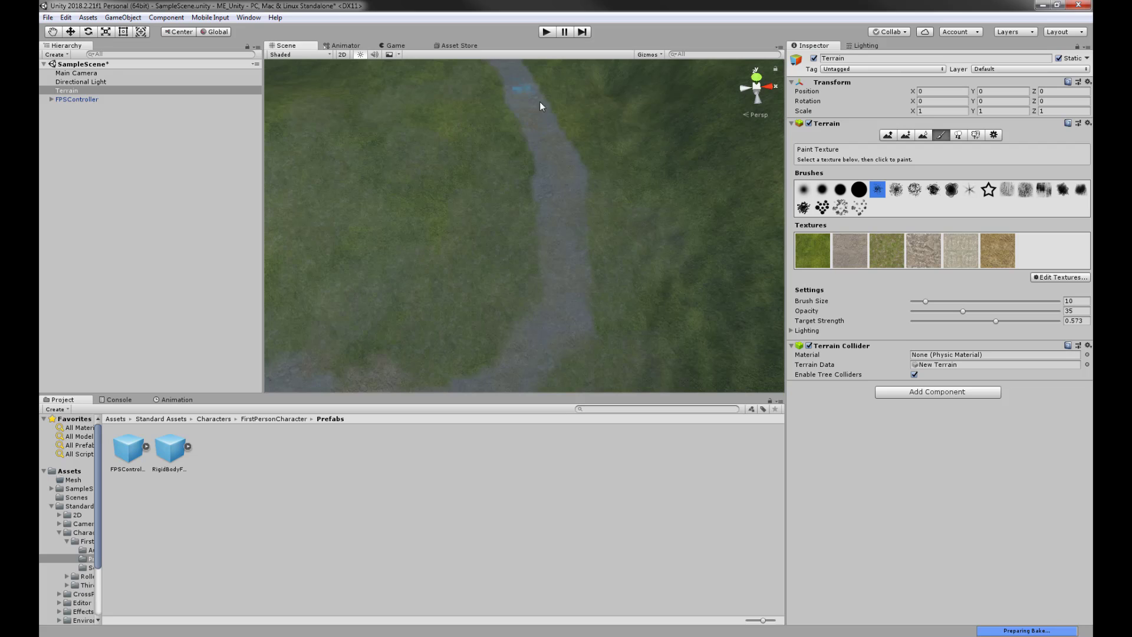
middle_drag(605, 211, 626, 299)
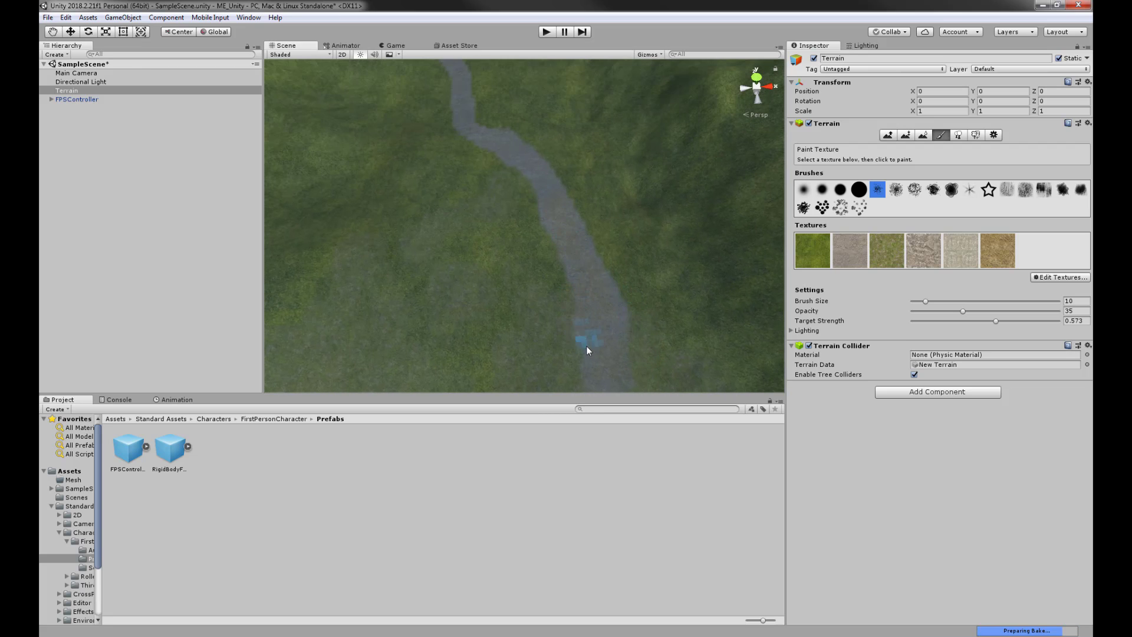
middle_drag(586, 346, 610, 223)
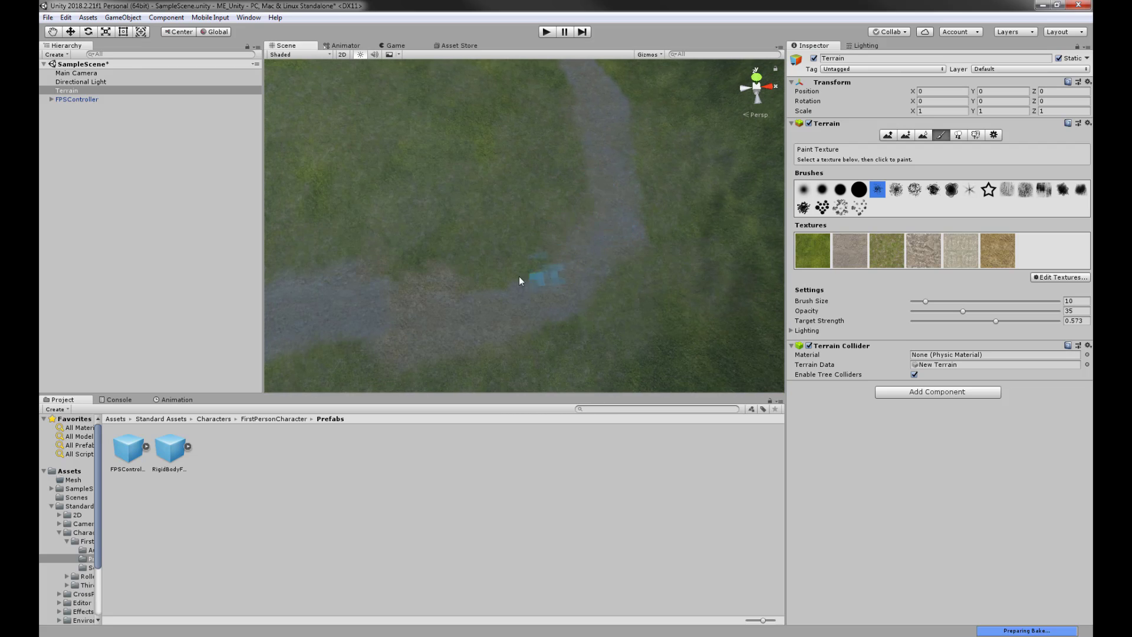
alt+drag(586, 250, 666, 216)
middle_drag(666, 216, 522, 206)
middle_drag(405, 202, 463, 213)
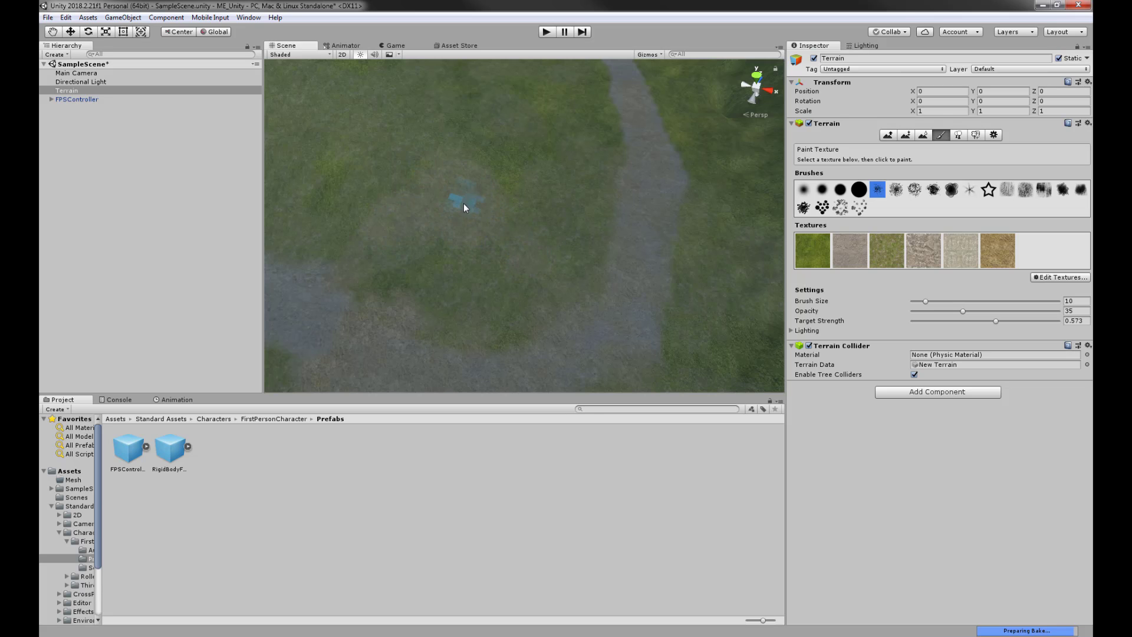
alt+drag(543, 254, 514, 186)
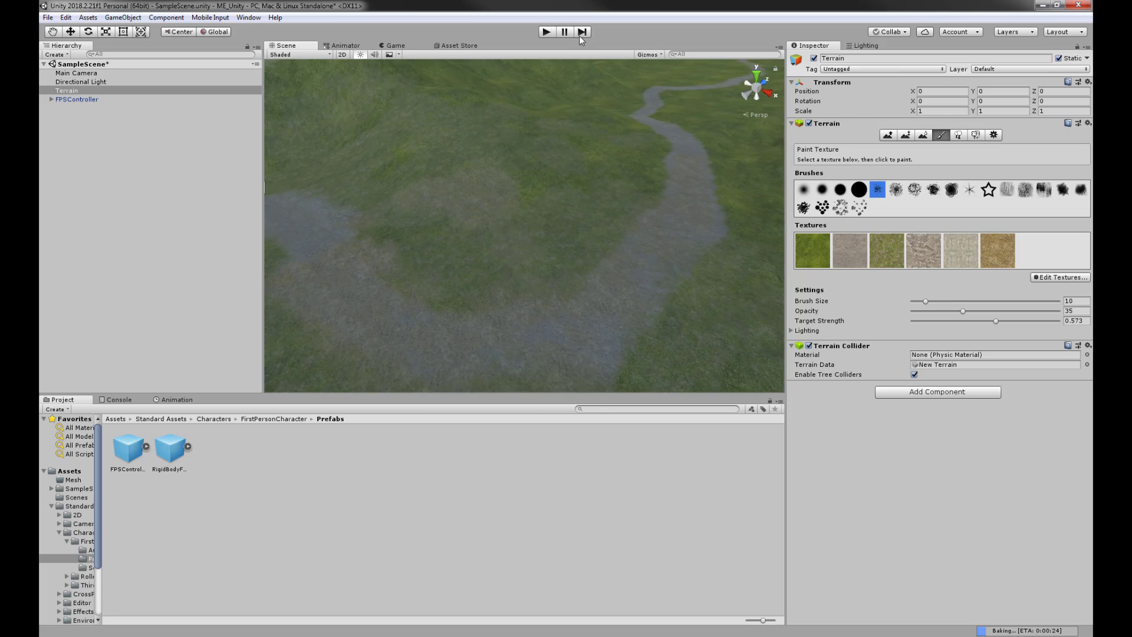
- Enter Play mode, walk over the path, rocky slope and grassy hills, then stop playing
click(548, 33)
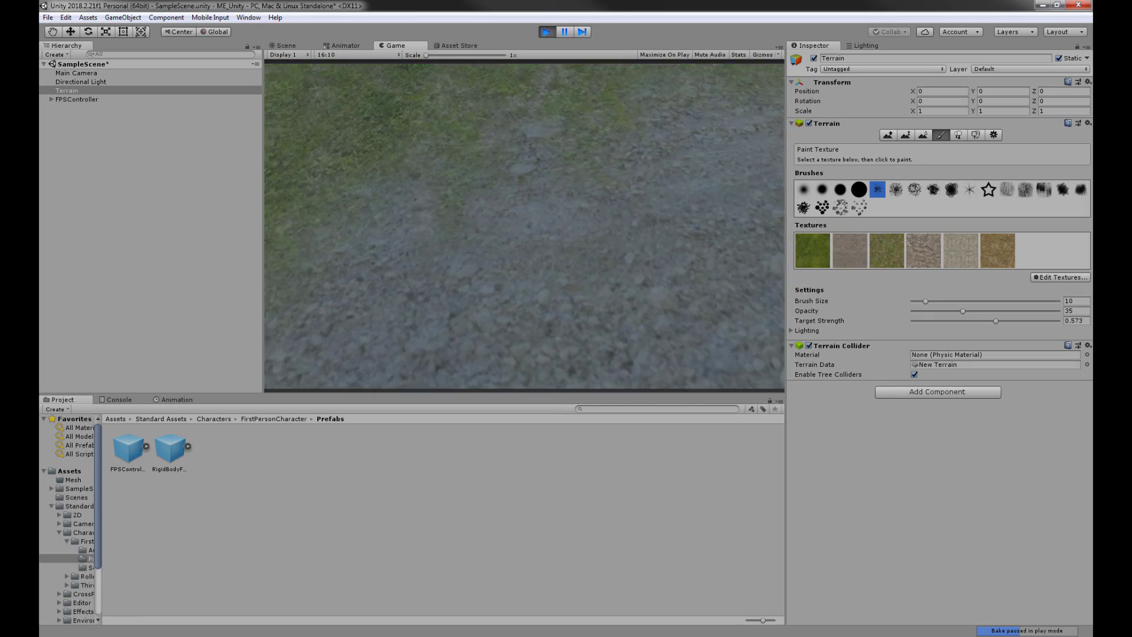
key(w)
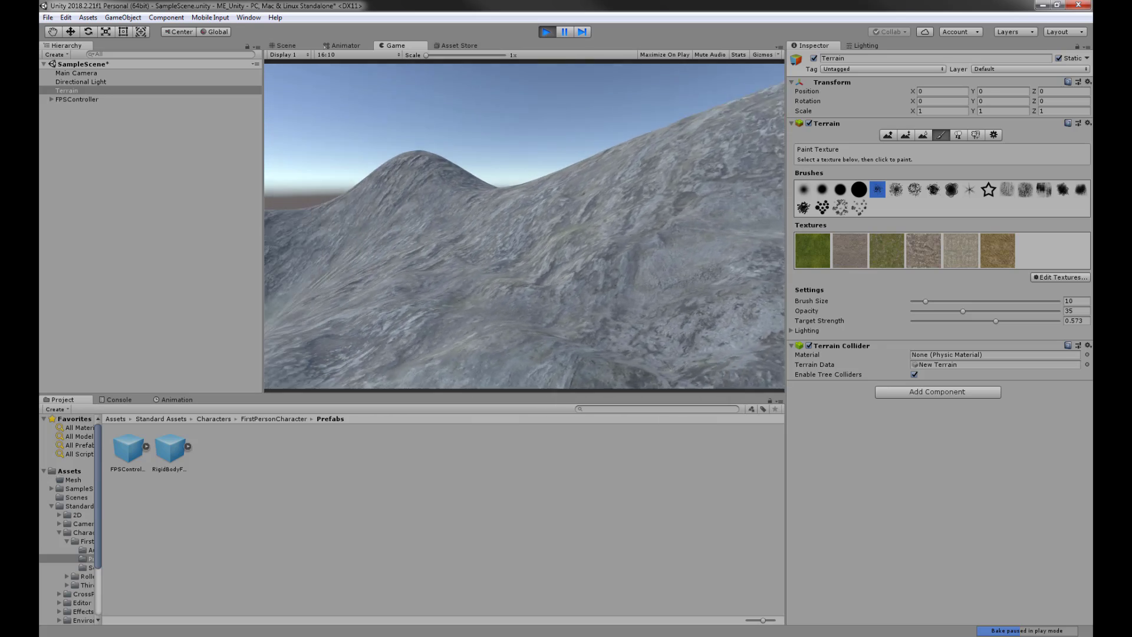
key(w)
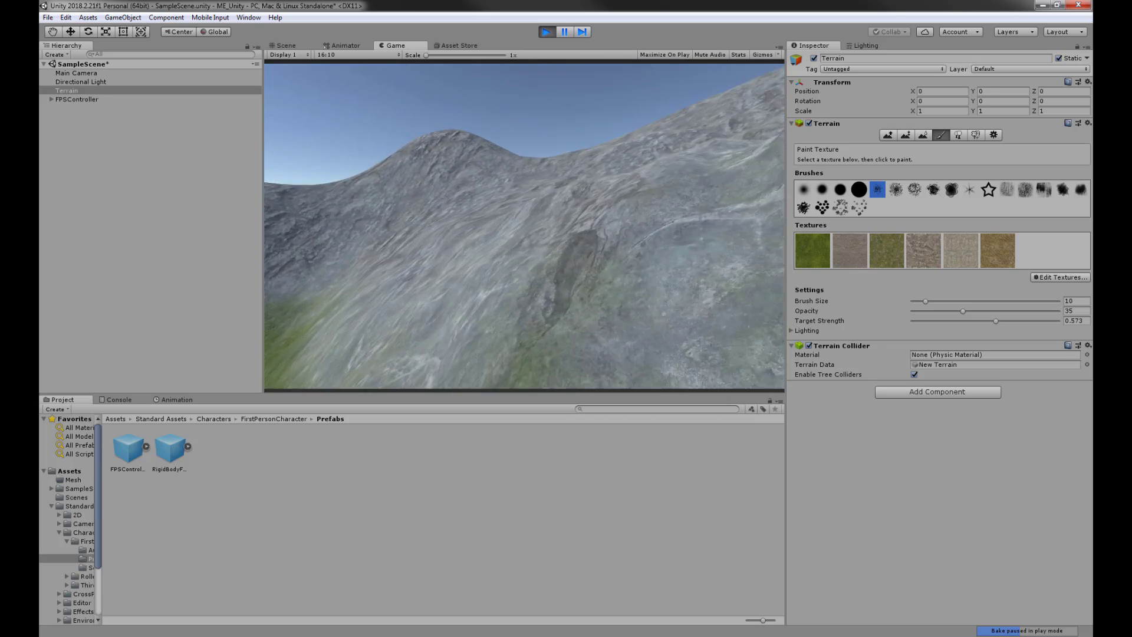
key(w)
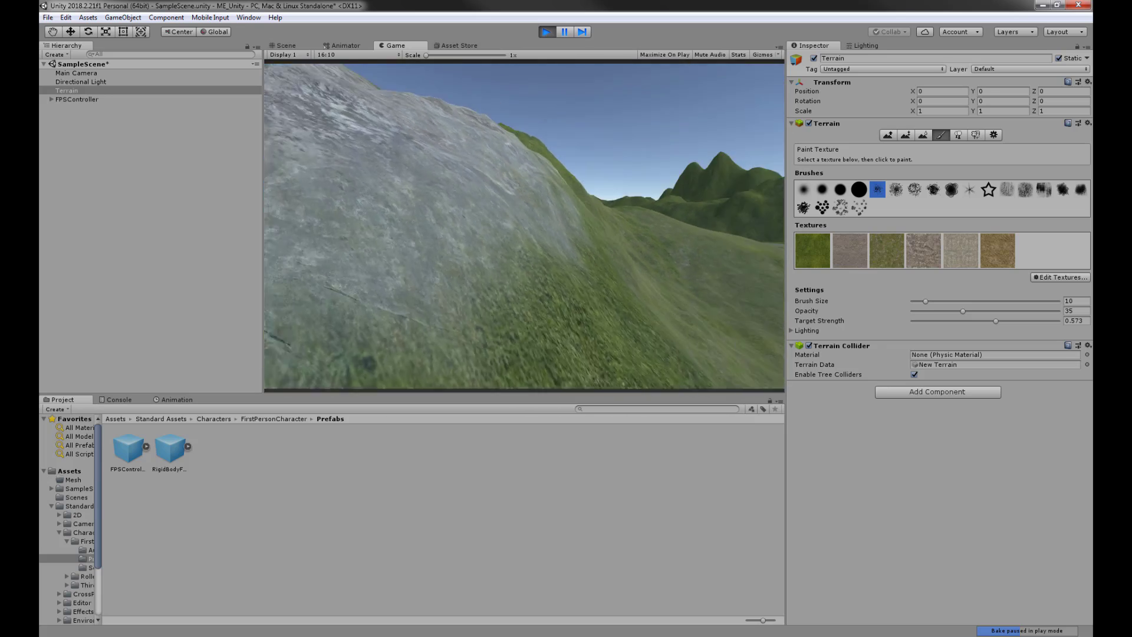
key(w)
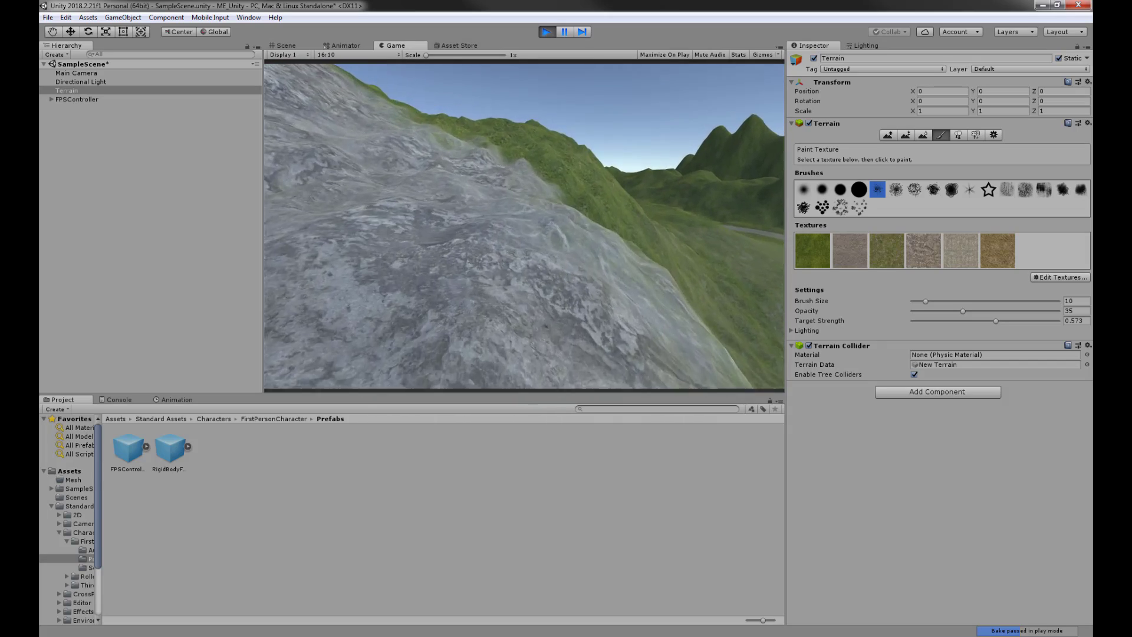
key(w)
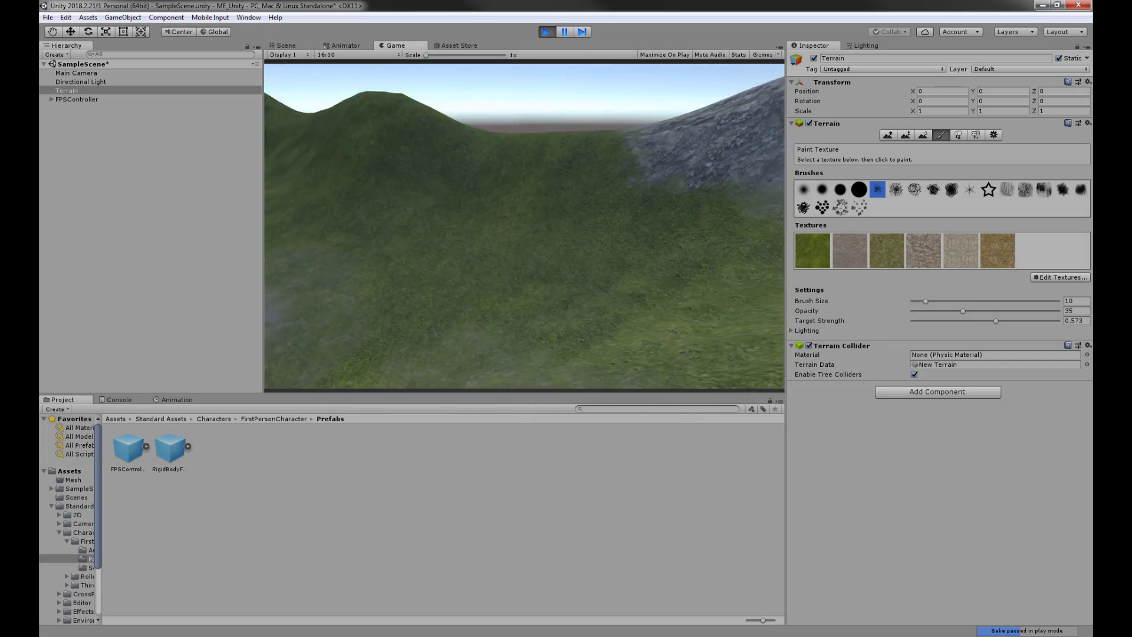
key(s)
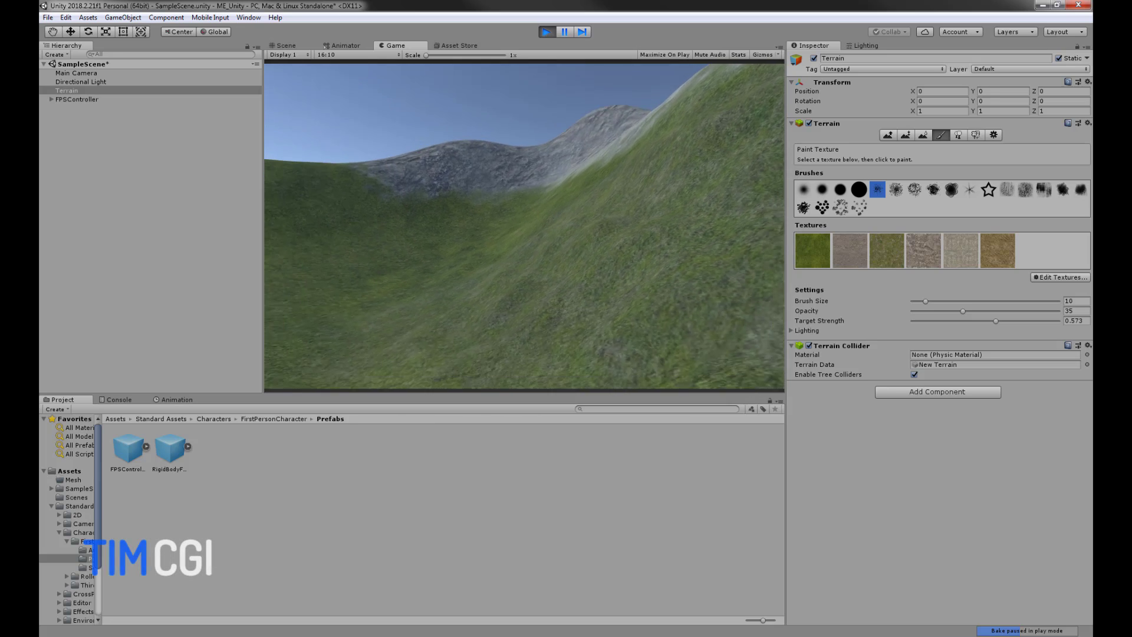
key(w)
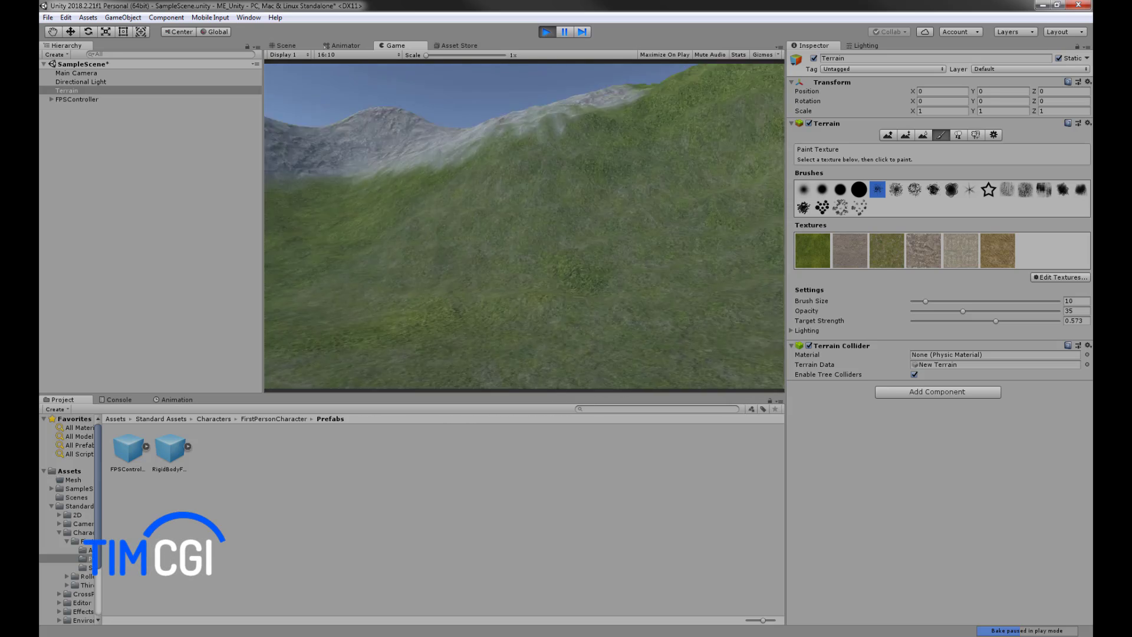
key(w)
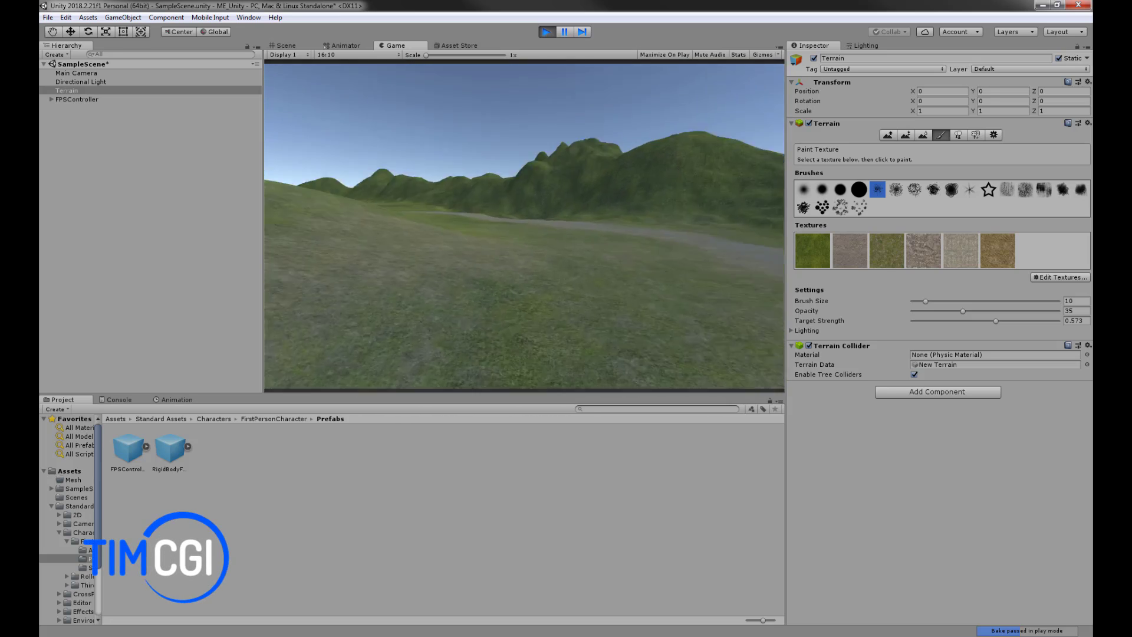
key(w)
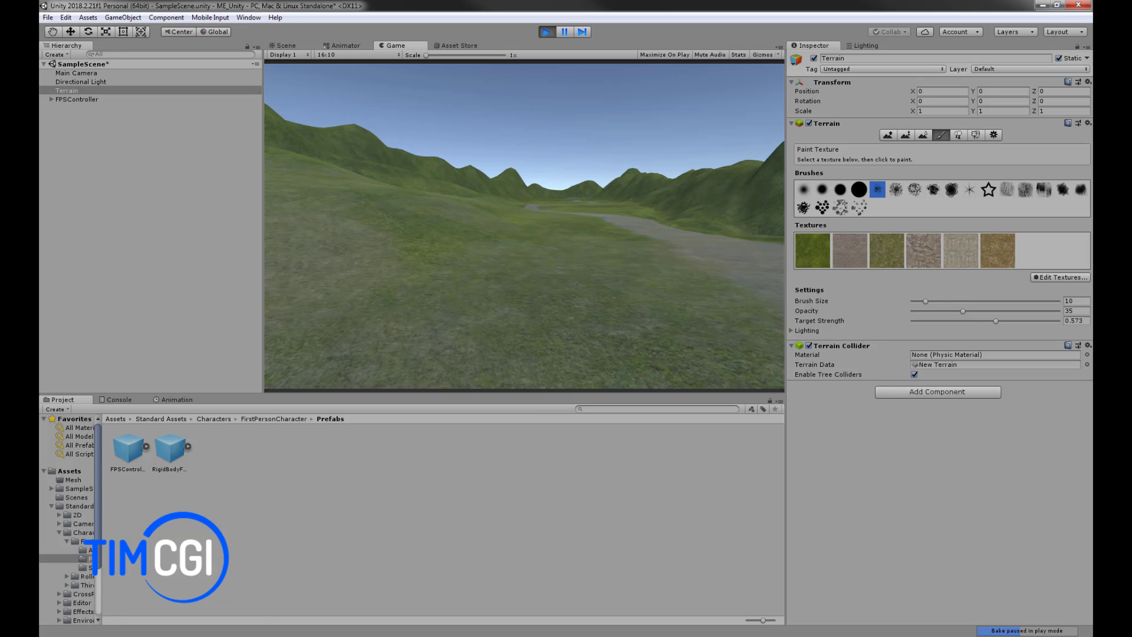
key(super)
click(547, 32)
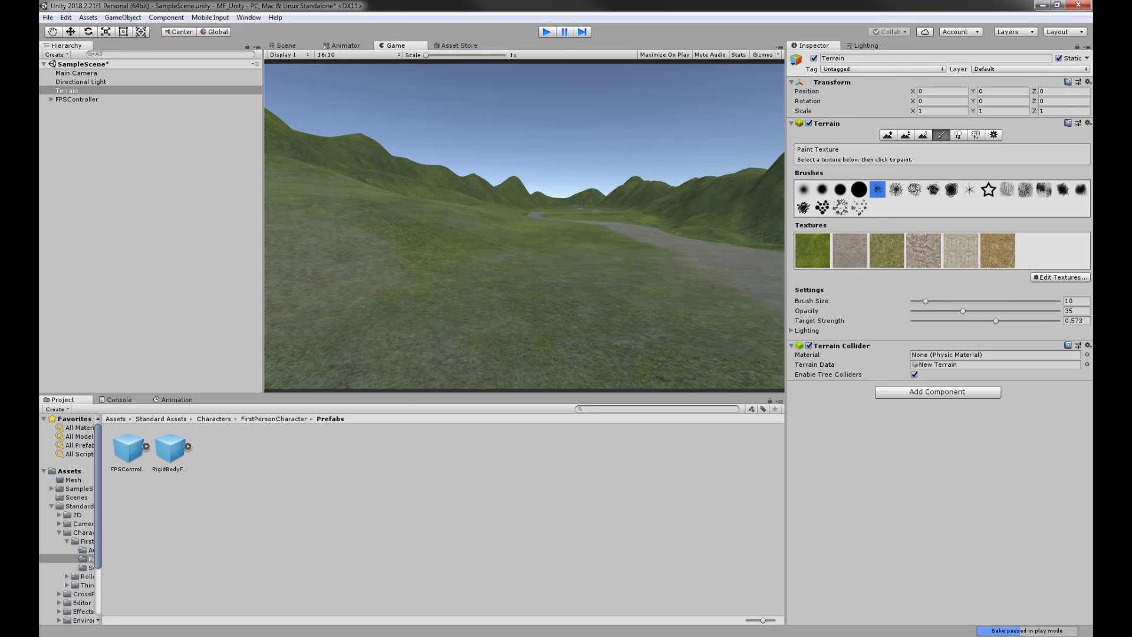